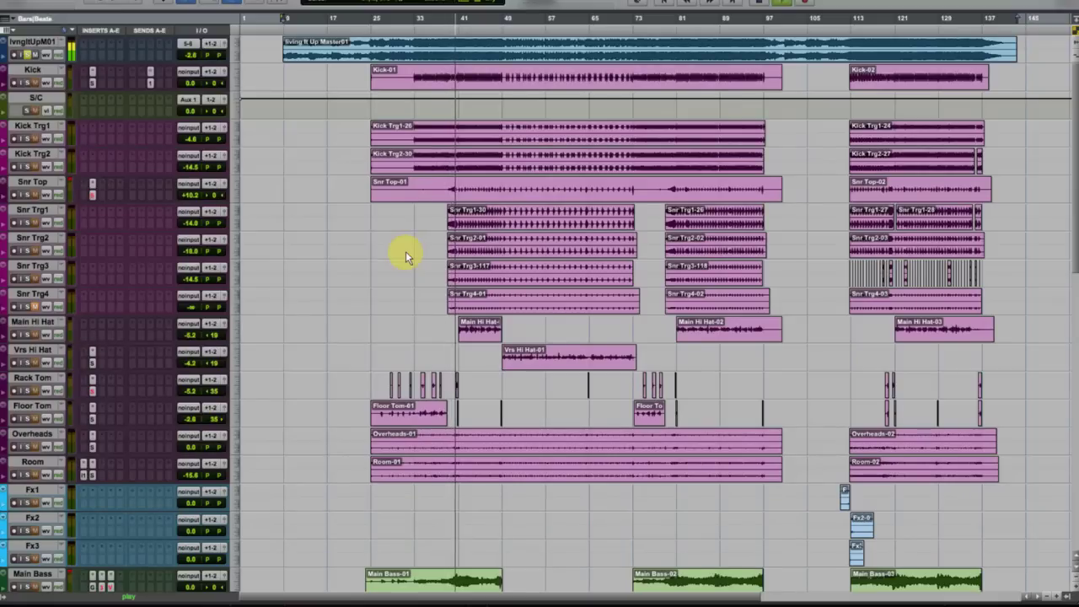
# Reduce the height of all tracks in the session to a smaller display size.
pyautogui.scroll(-5, 406, 251)
pyautogui.scroll(-7, 409, 248)
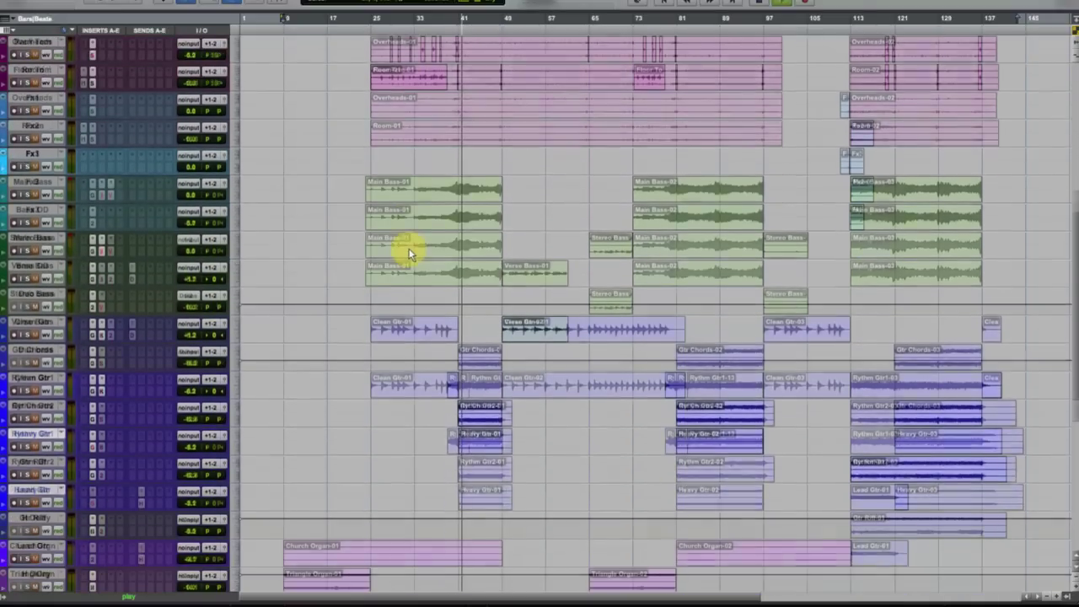
pyautogui.scroll(-3, 407, 248)
pyautogui.scroll(-1, 407, 248)
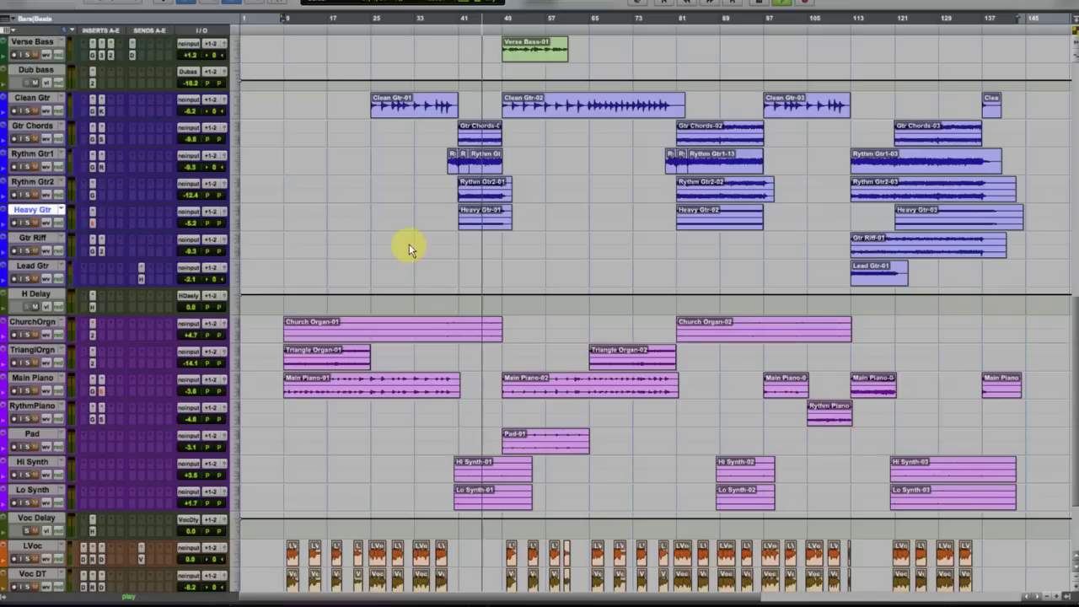
pyautogui.click(235, 169)
pyautogui.keyDown('alt'); pyautogui.click(253, 181); pyautogui.keyUp('alt')
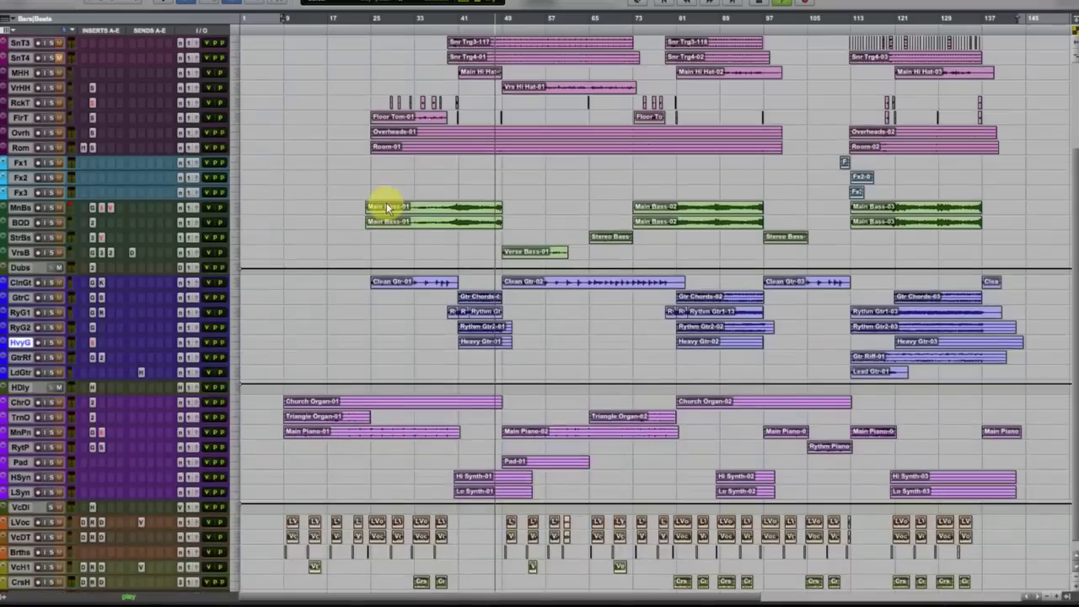
# Look over the whole arrangement from the drums to the master track, and return the tracks to the larger height.
pyautogui.scroll(5, 382, 203)
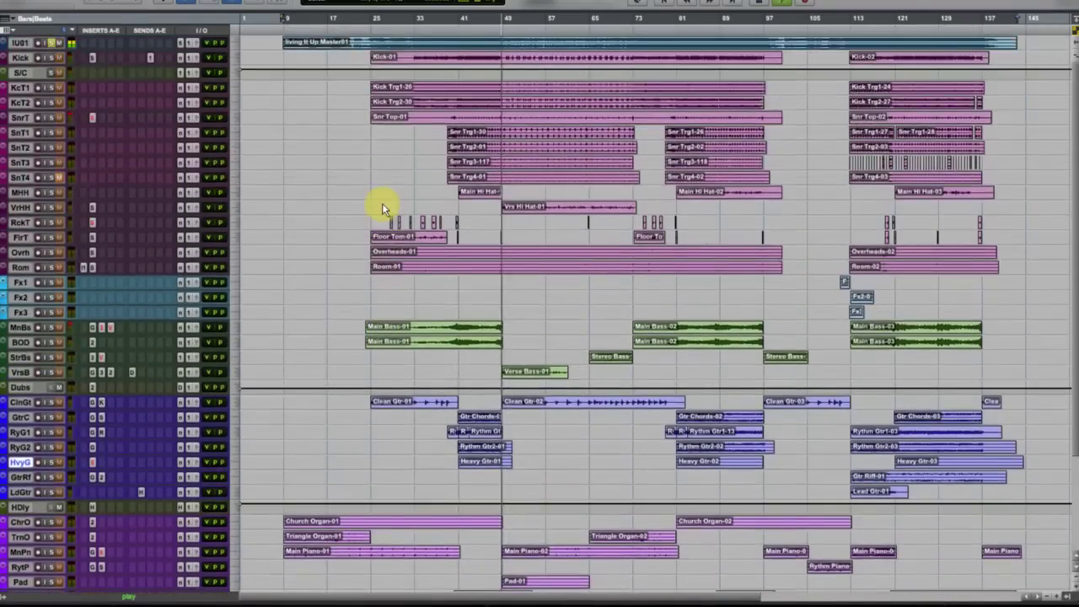
pyautogui.scroll(-5, 382, 203)
pyautogui.scroll(-1, 380, 203)
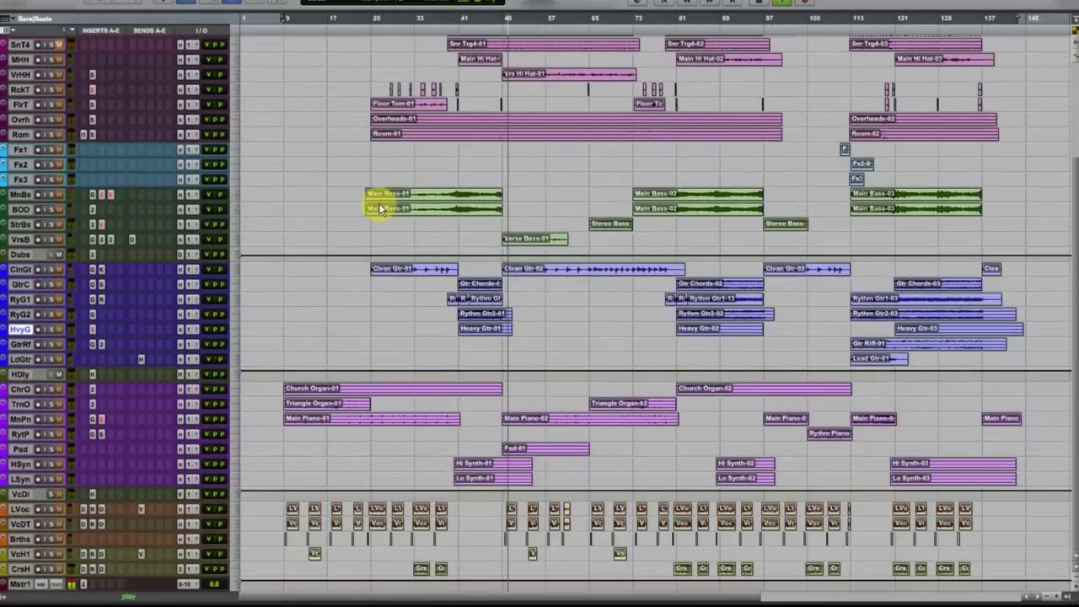
pyautogui.click(234, 179)
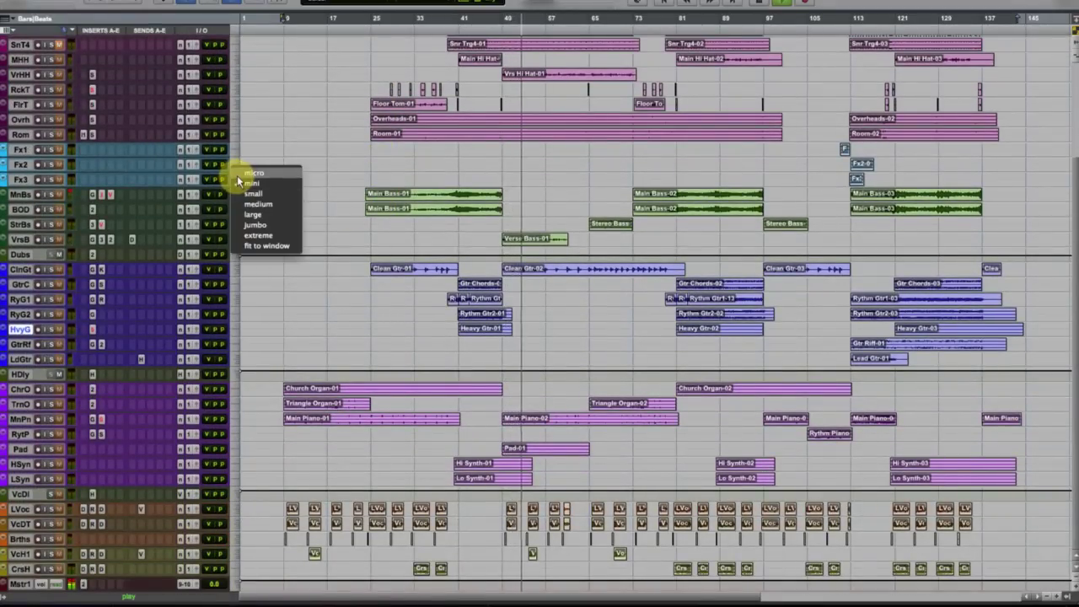
pyautogui.click(238, 179)
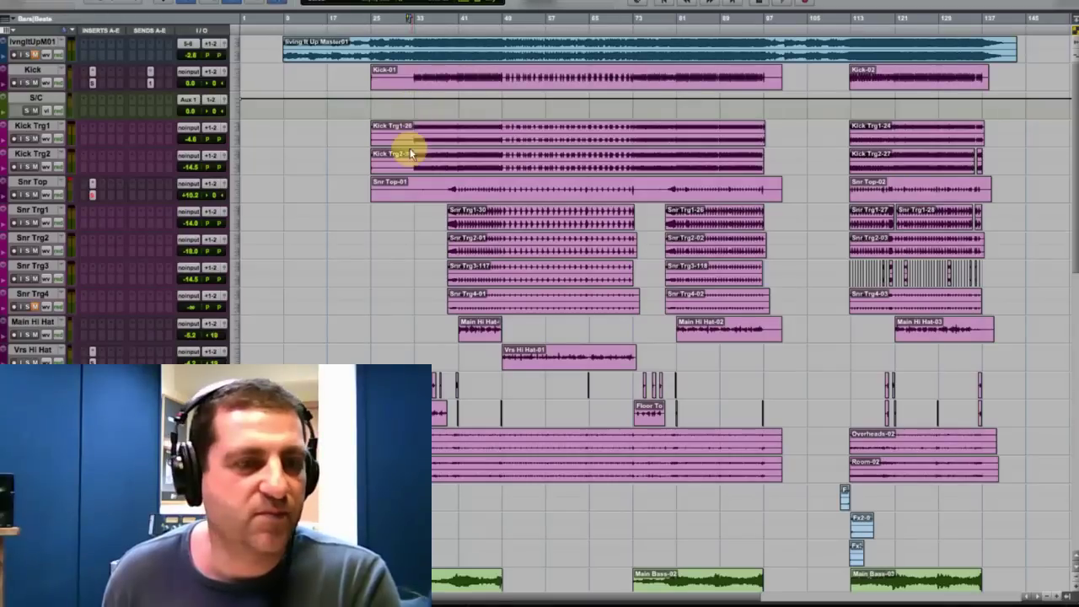
# Solo the Main Bass track and audition its first clip from about bar 39.
pyautogui.scroll(-10, 410, 305)
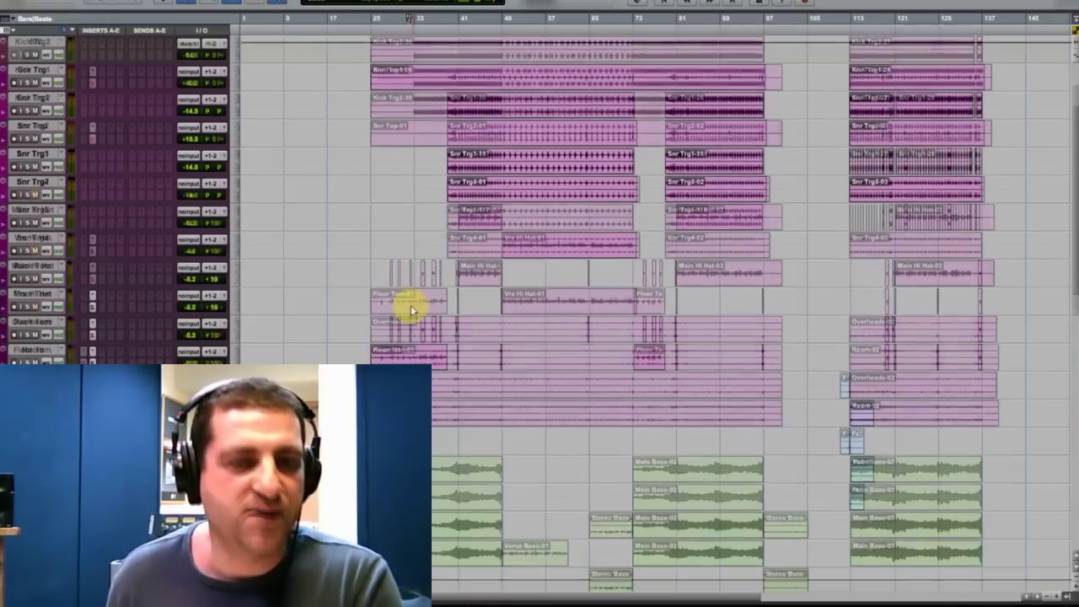
pyautogui.click(28, 306)
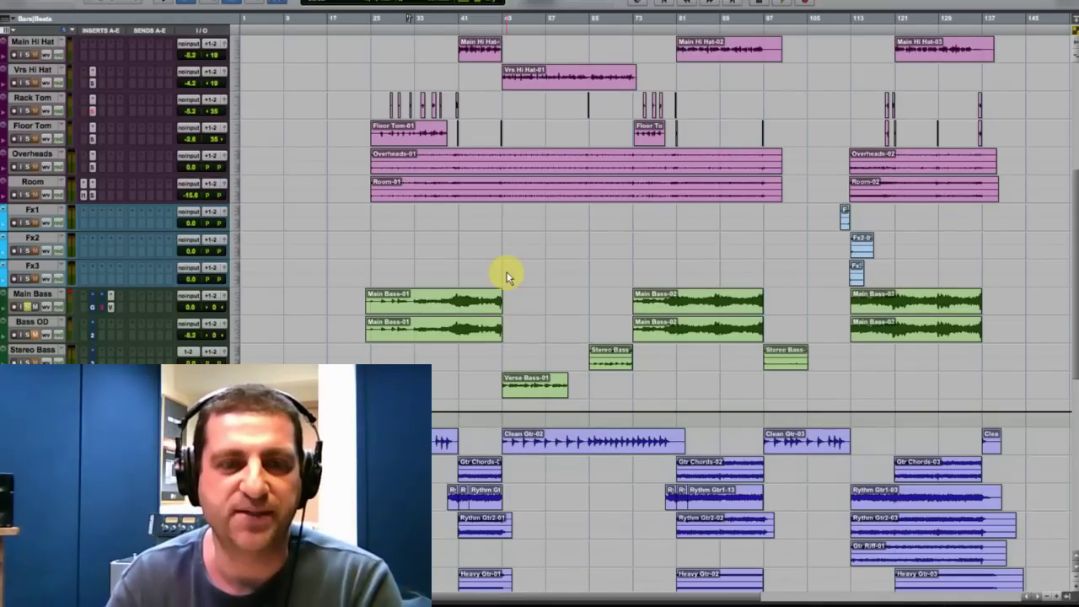
pyautogui.click(451, 297)
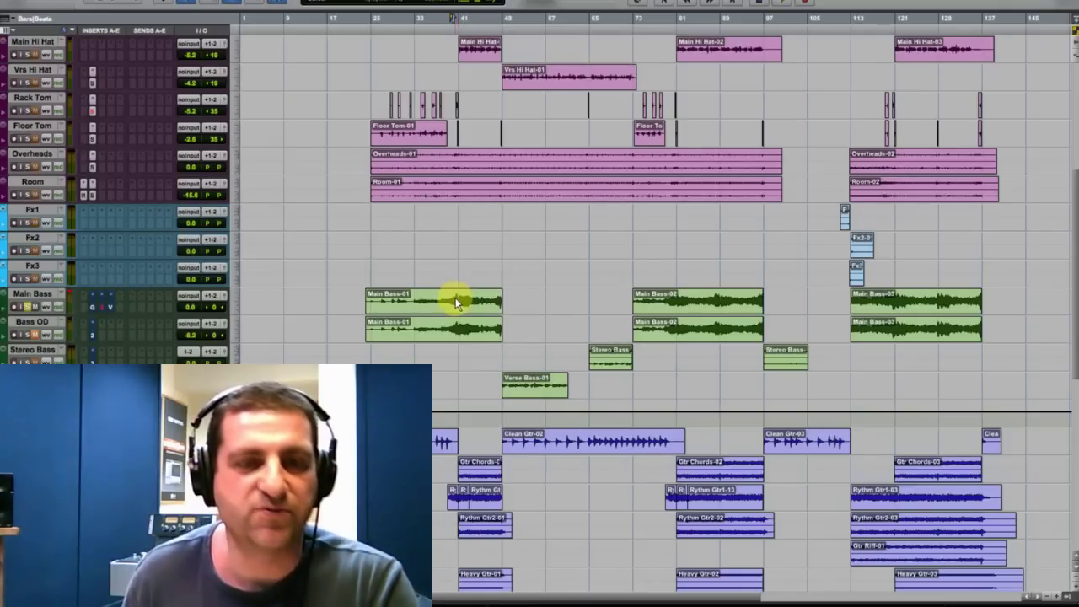
pyautogui.press('space')
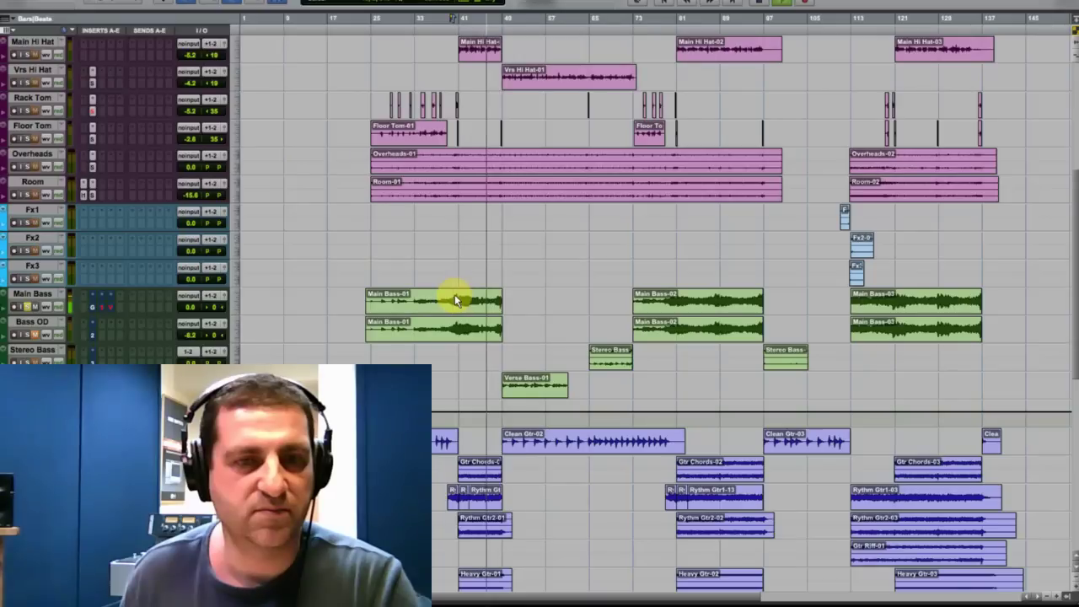
pyautogui.press('space')
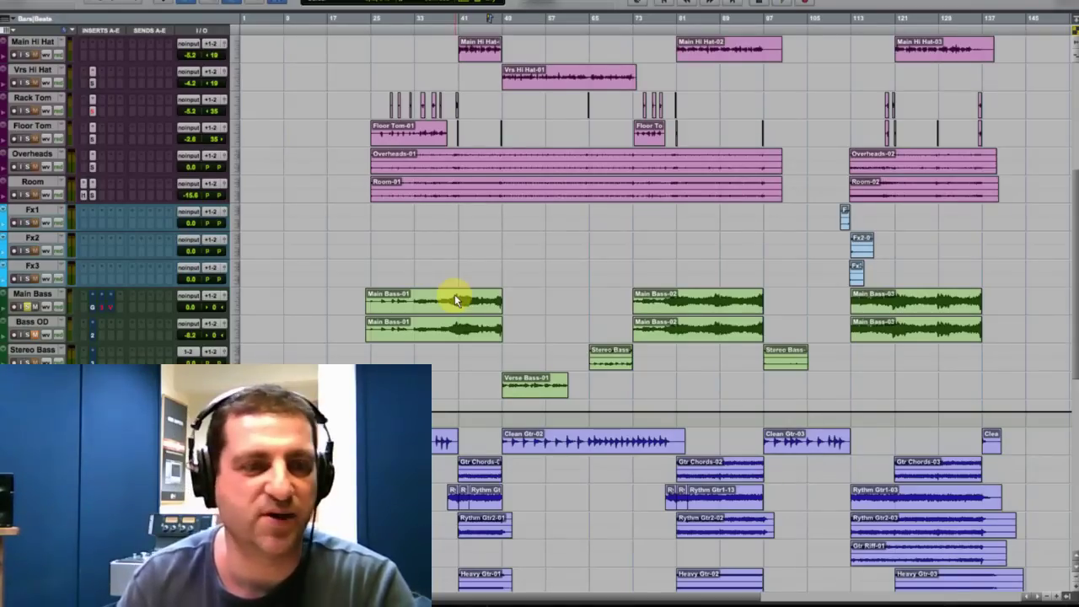
# Activate the GTR Amp insert on Main Bass, set its amp type to the bass amp Thunder, and audition it.
pyautogui.click(95, 309)
pyautogui.moveTo(728, 82); pyautogui.dragTo(604, 73)
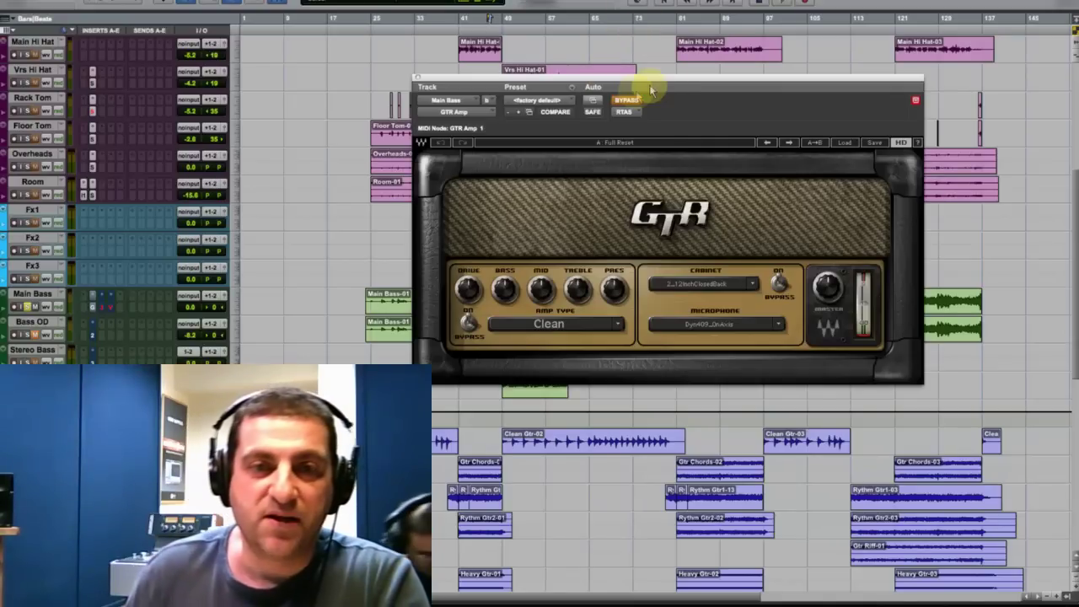
pyautogui.click(626, 100)
pyautogui.click(616, 323)
pyautogui.moveTo(648, 342)
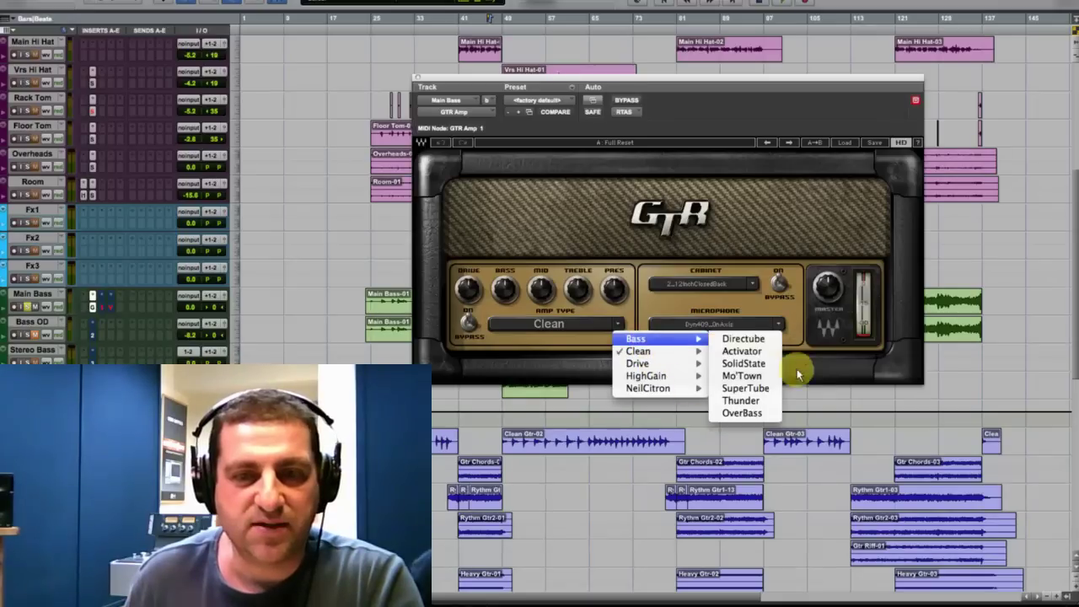
pyautogui.click(773, 407)
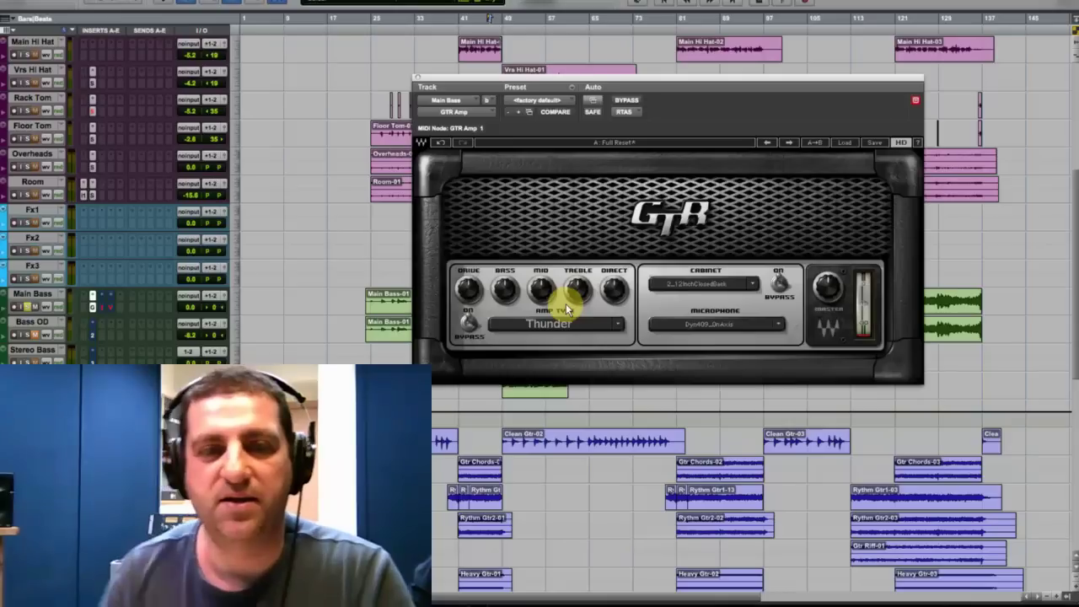
pyautogui.moveTo(534, 79); pyautogui.dragTo(614, 0)
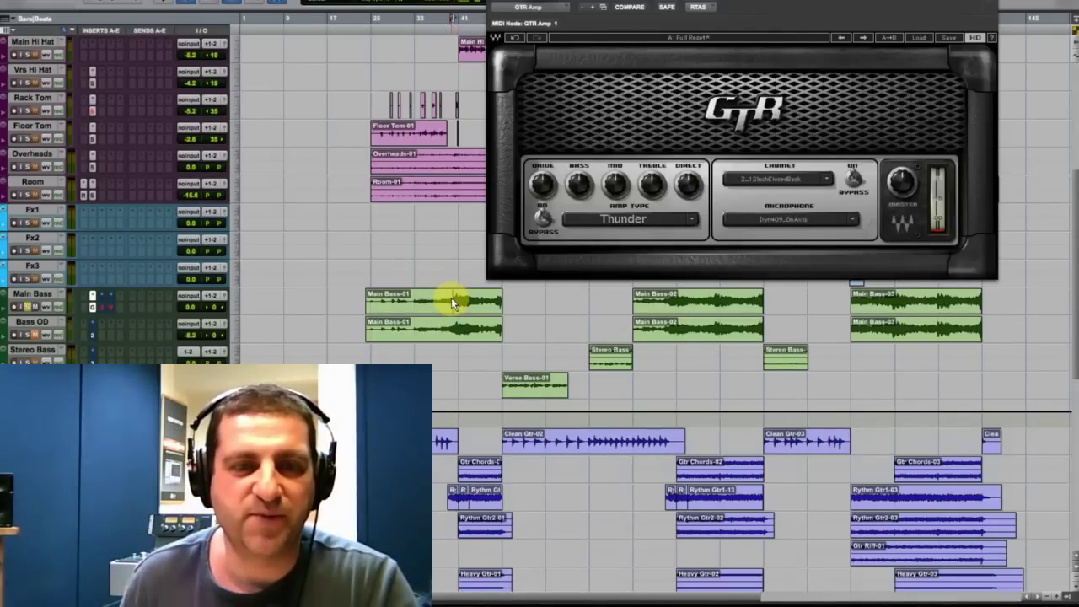
pyautogui.press('space')
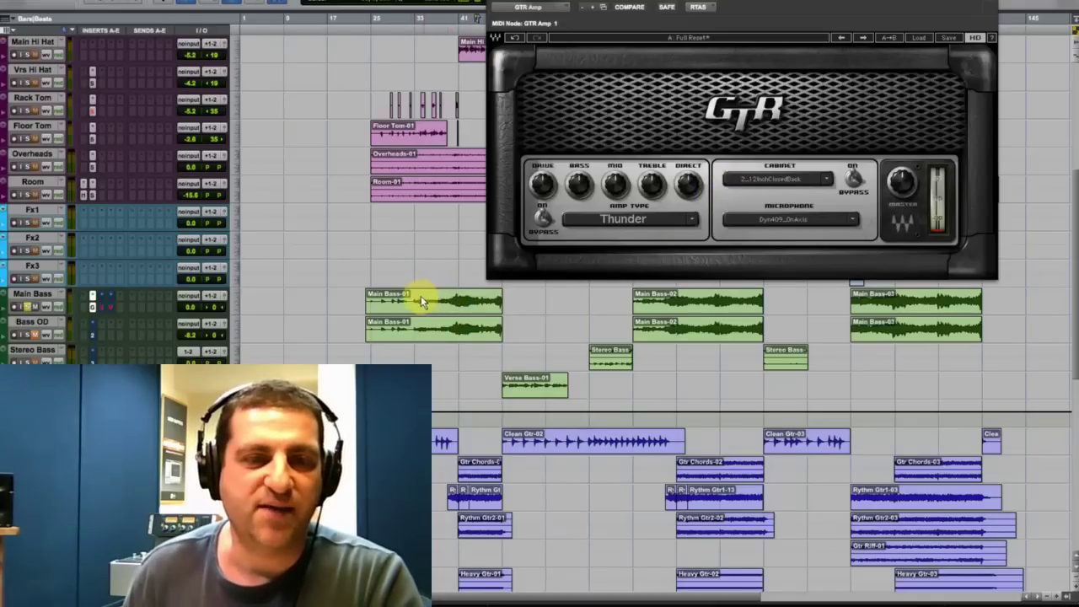
pyautogui.click(451, 298)
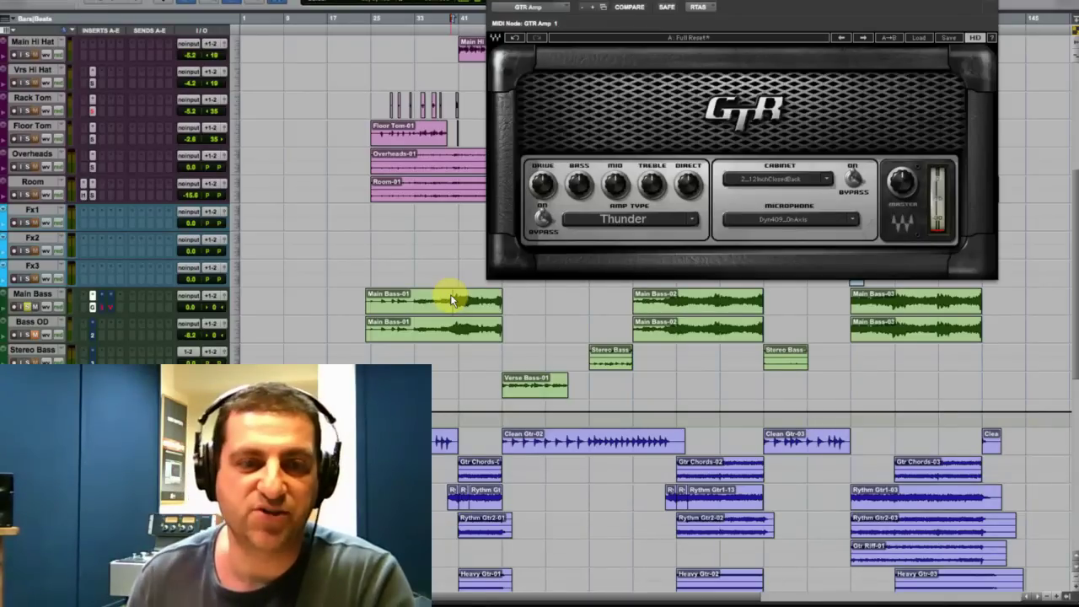
# Open the CLA-3A compressor on Main Bass and compare it bypassed and active during playback, leaving it active.
pyautogui.click(102, 308)
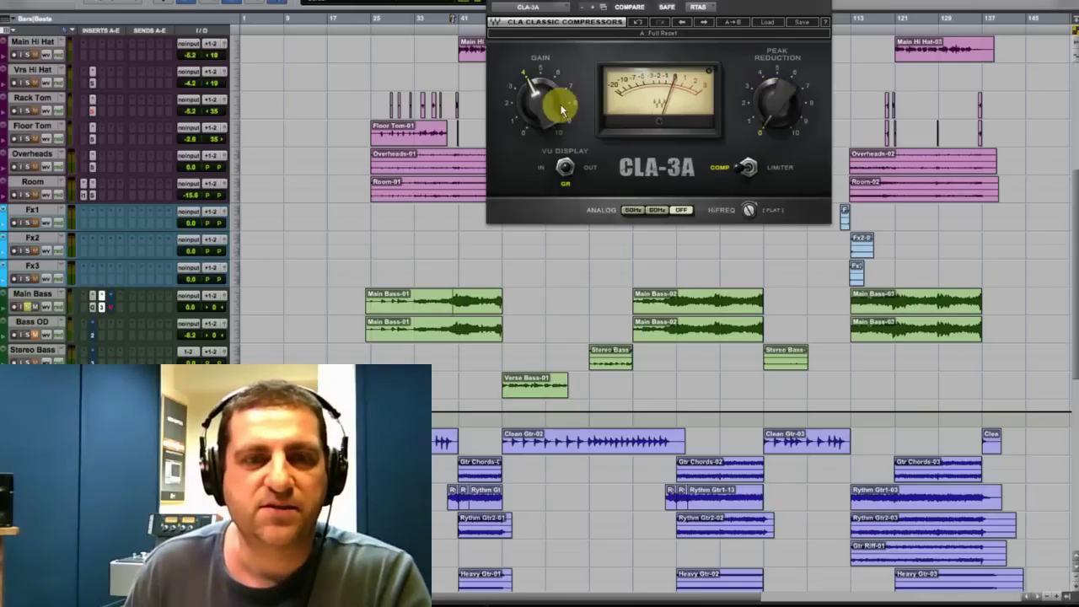
pyautogui.click(450, 333)
pyautogui.press('space')
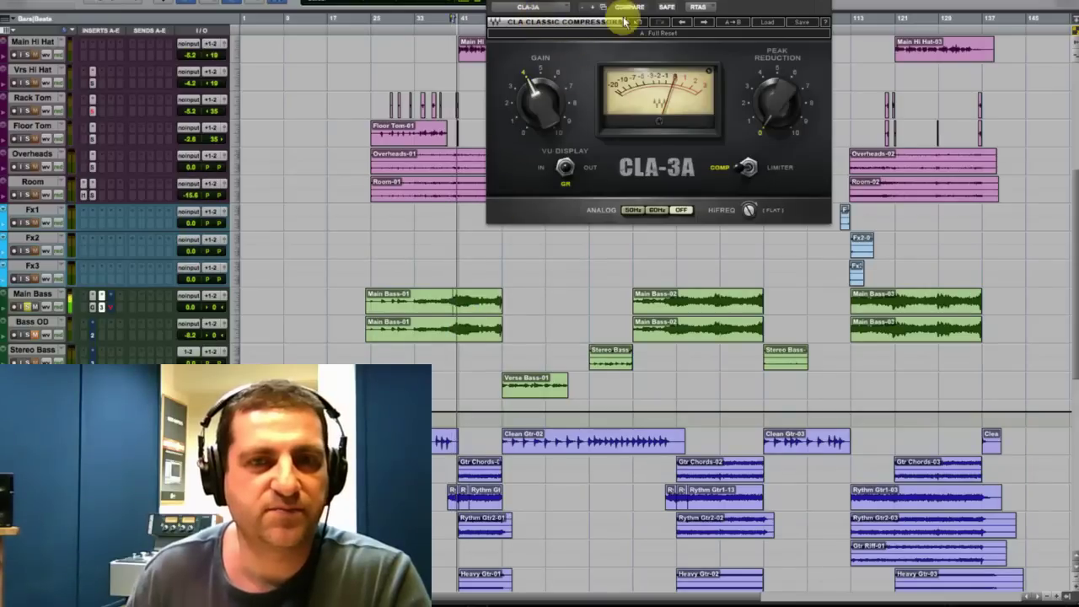
pyautogui.moveTo(758, 5); pyautogui.dragTo(675, 70)
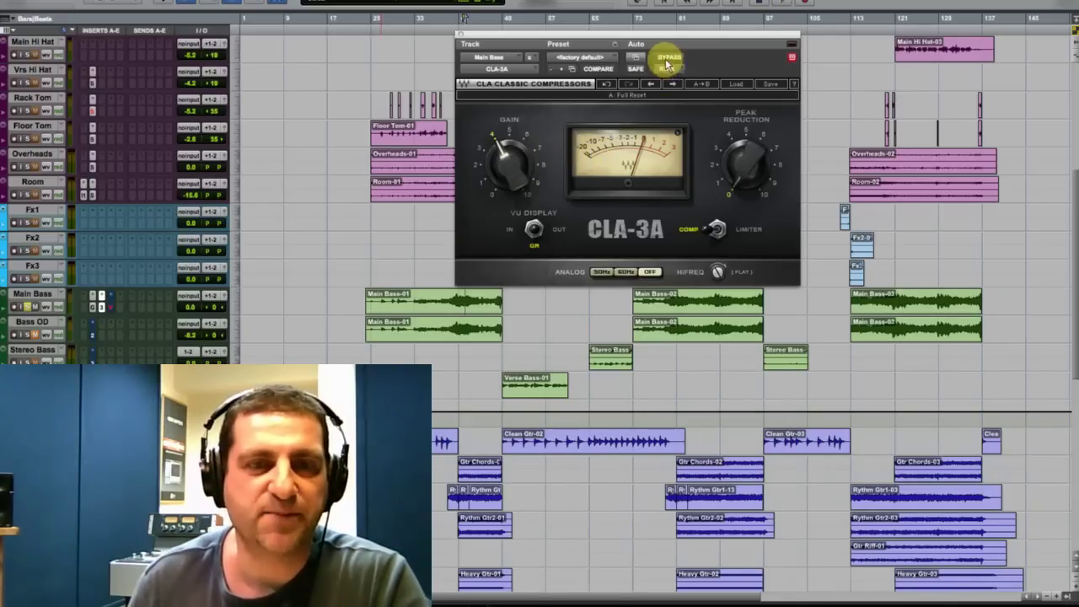
pyautogui.press('space')
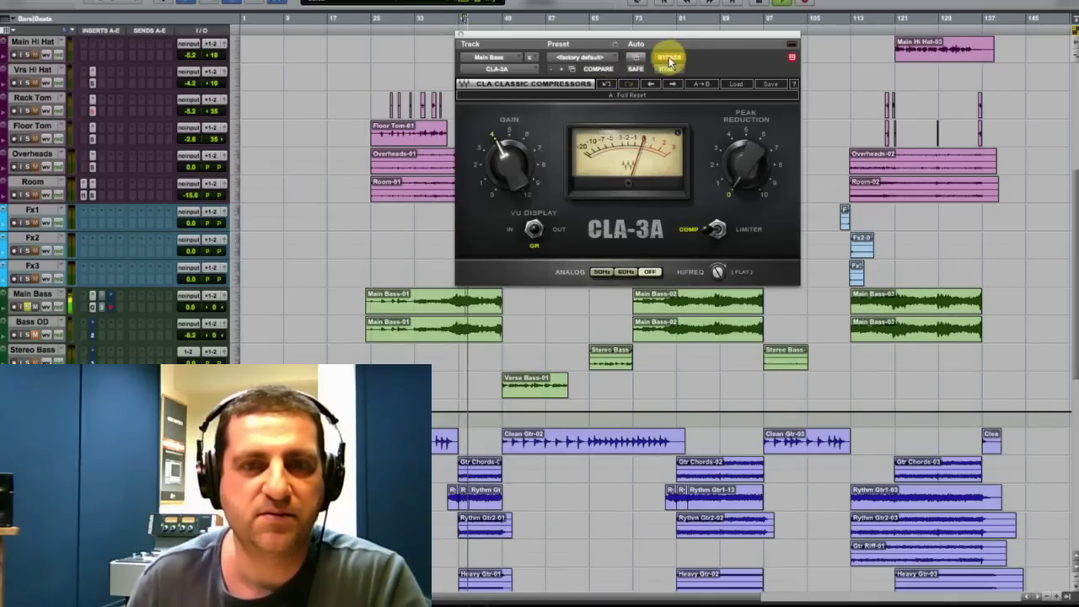
pyautogui.click(668, 58)
pyautogui.click(666, 57)
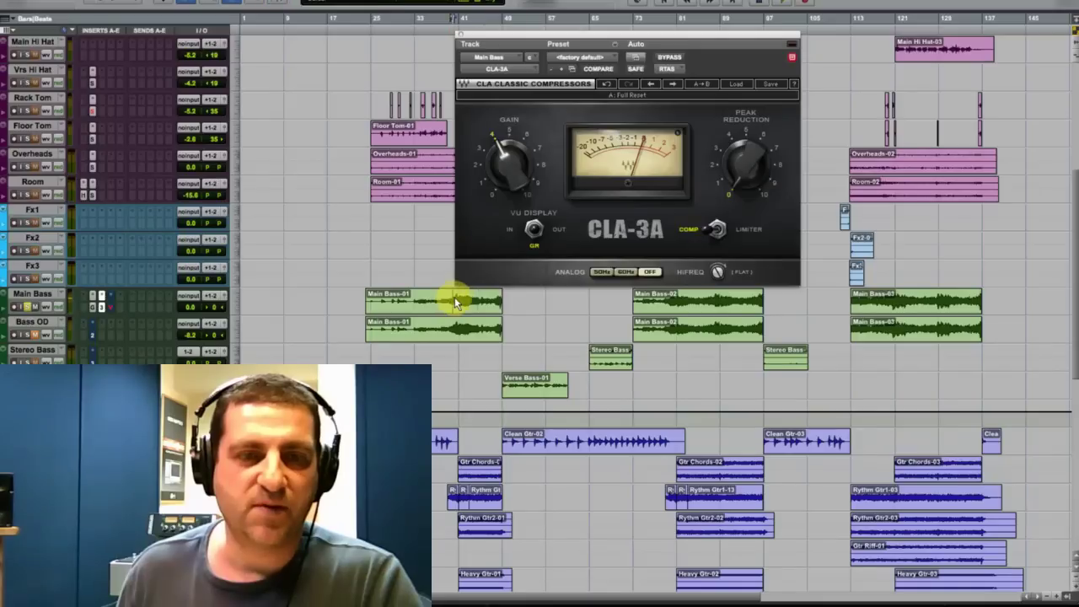
# Play the passage around bar 121 of the last Main Bass clip and set the CLA-3A peak reduction to 5.
pyautogui.moveTo(473, 296); pyautogui.dragTo(454, 299)
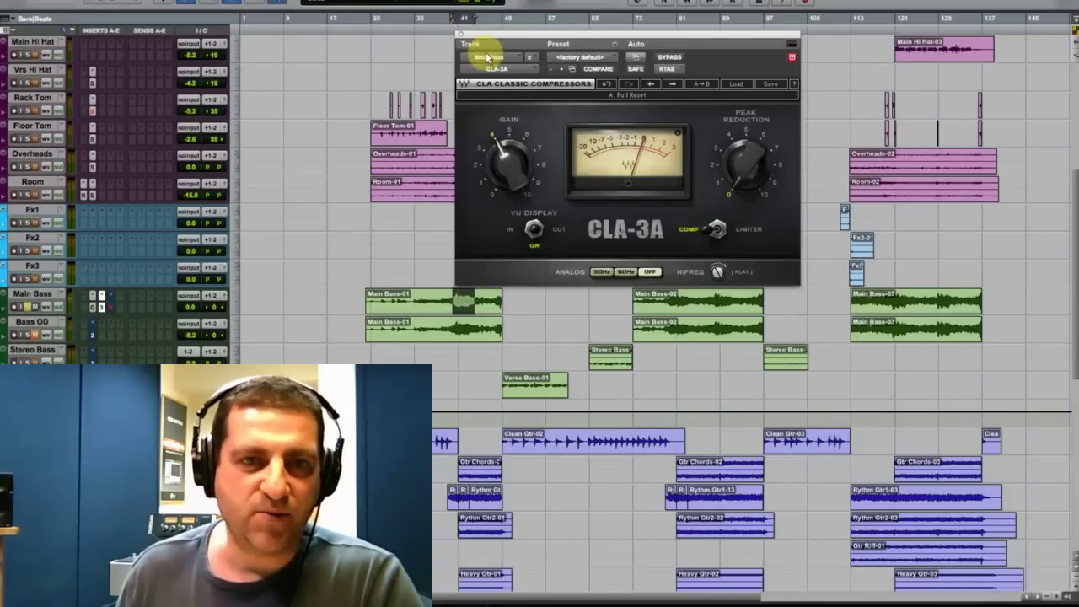
pyautogui.moveTo(489, 34); pyautogui.dragTo(513, 33)
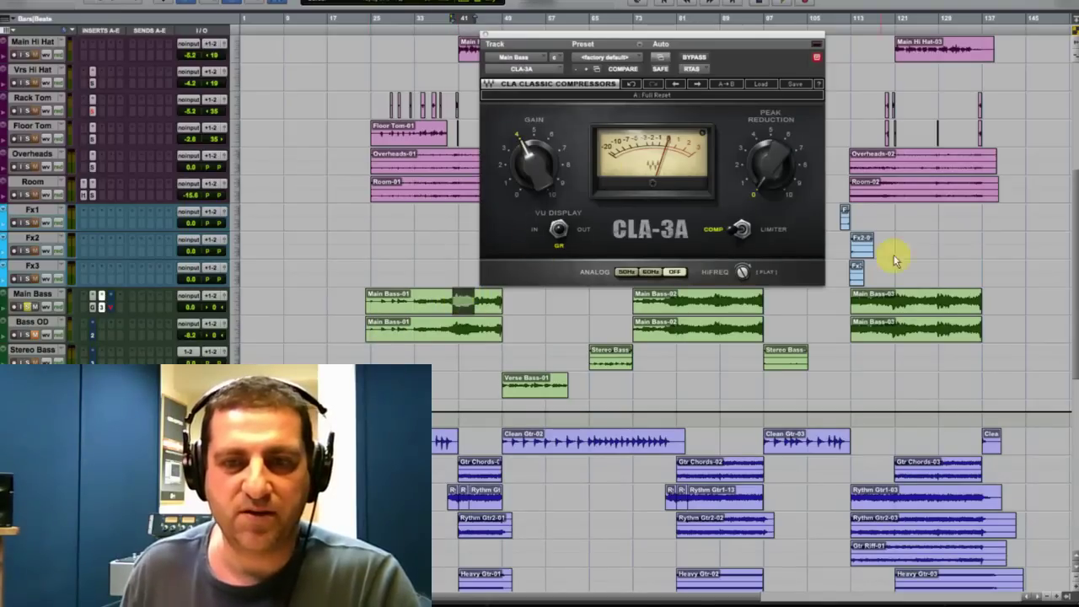
pyautogui.click(899, 300)
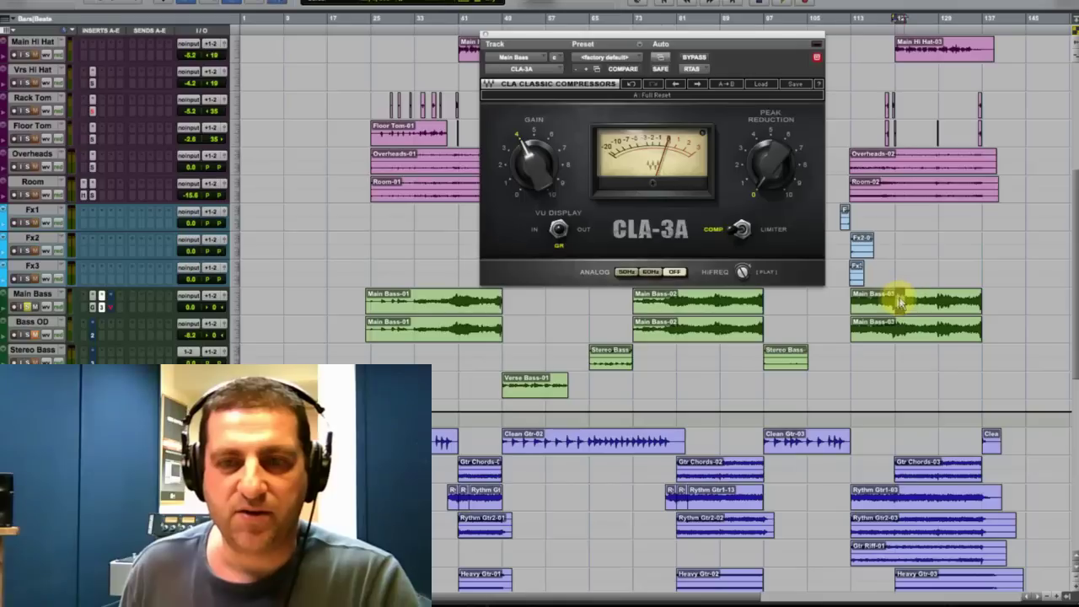
pyautogui.press('space')
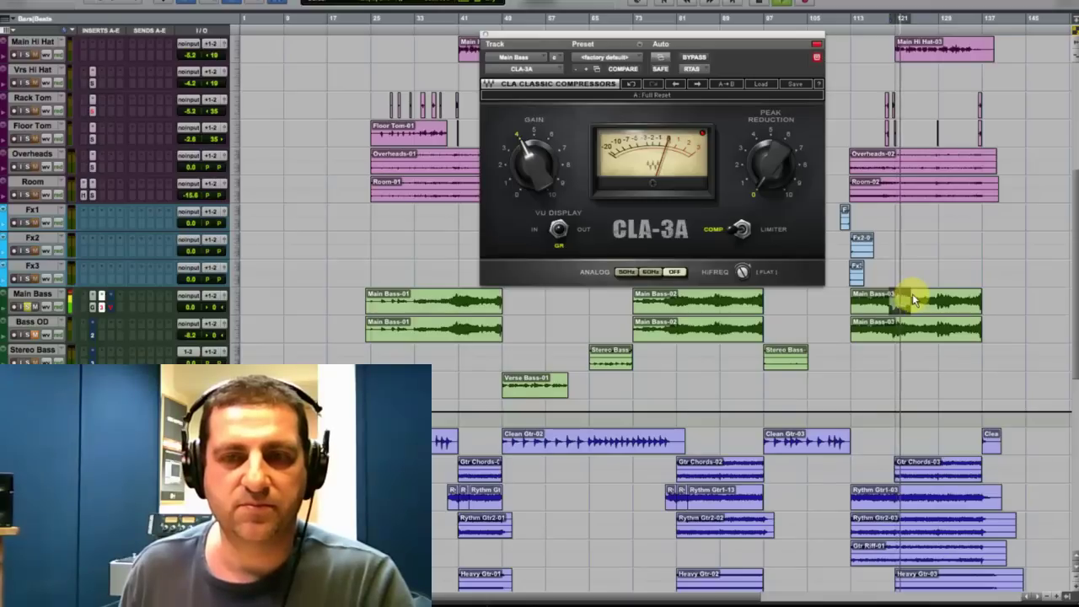
pyautogui.moveTo(766, 165); pyautogui.dragTo(769, 41)
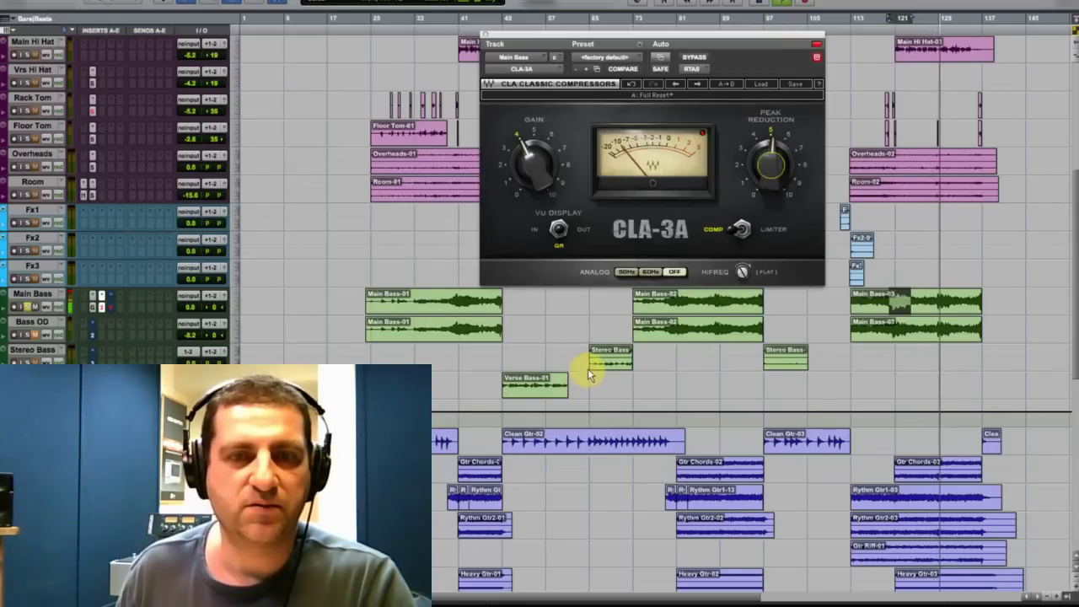
# Select the passage around bar 41 of the first Main Bass clip, play it and raise the CLA-3A gain to 6.03.
pyautogui.click(455, 299)
pyautogui.moveTo(455, 300); pyautogui.dragTo(484, 299)
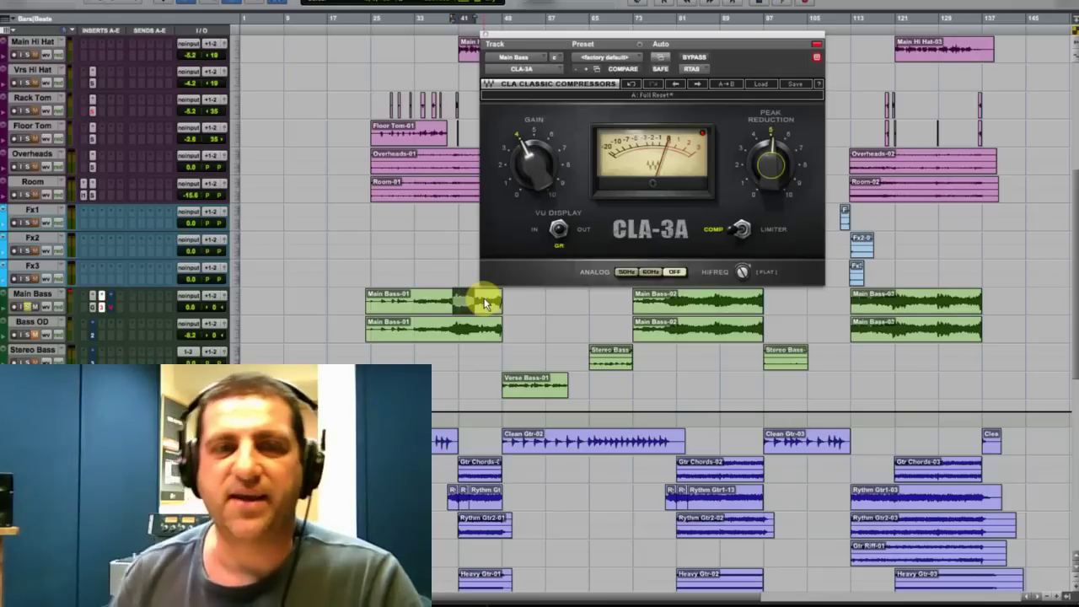
pyautogui.moveTo(512, 158); pyautogui.dragTo(534, 171)
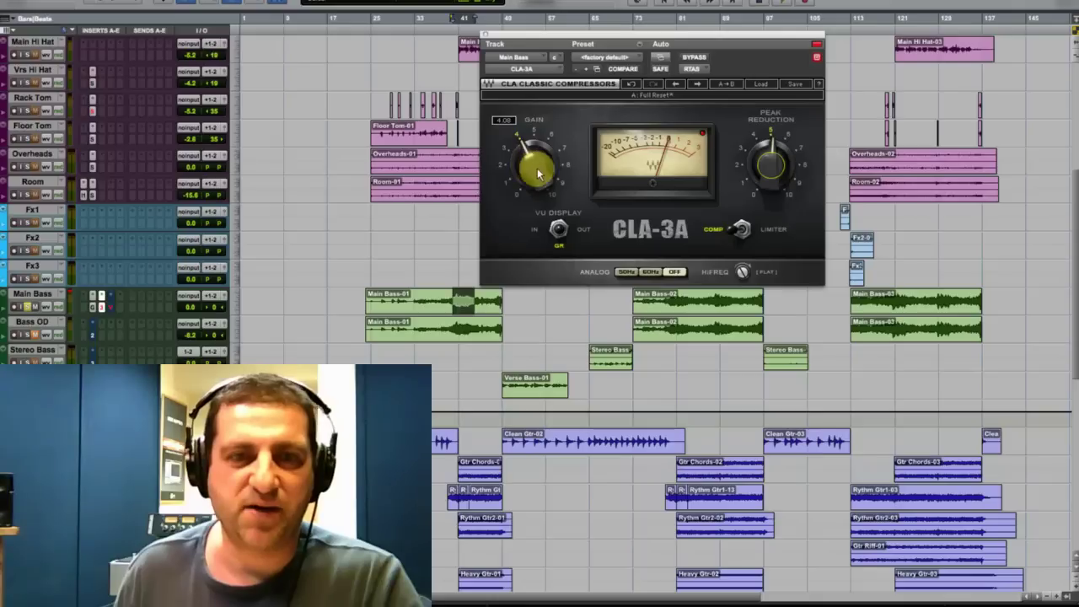
pyautogui.press('space')
pyautogui.moveTo(535, 173); pyautogui.dragTo(537, 112)
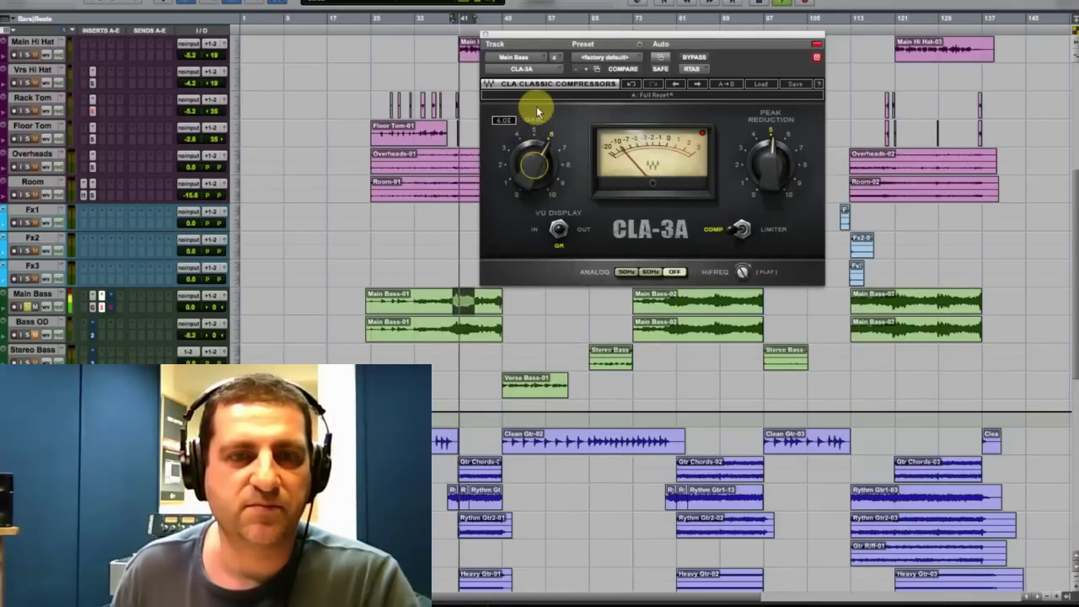
pyautogui.moveTo(539, 168); pyautogui.dragTo(548, 173)
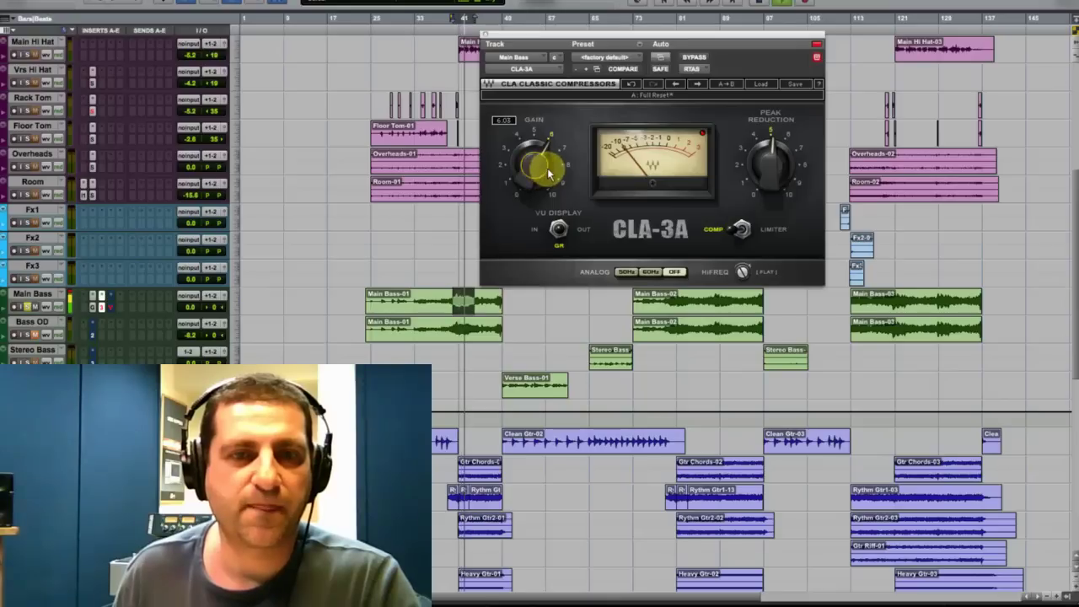
# Compare the bass with the CLA-3A bypassed and active, set its gain to 5 and leave it bypassed.
pyautogui.click(691, 58)
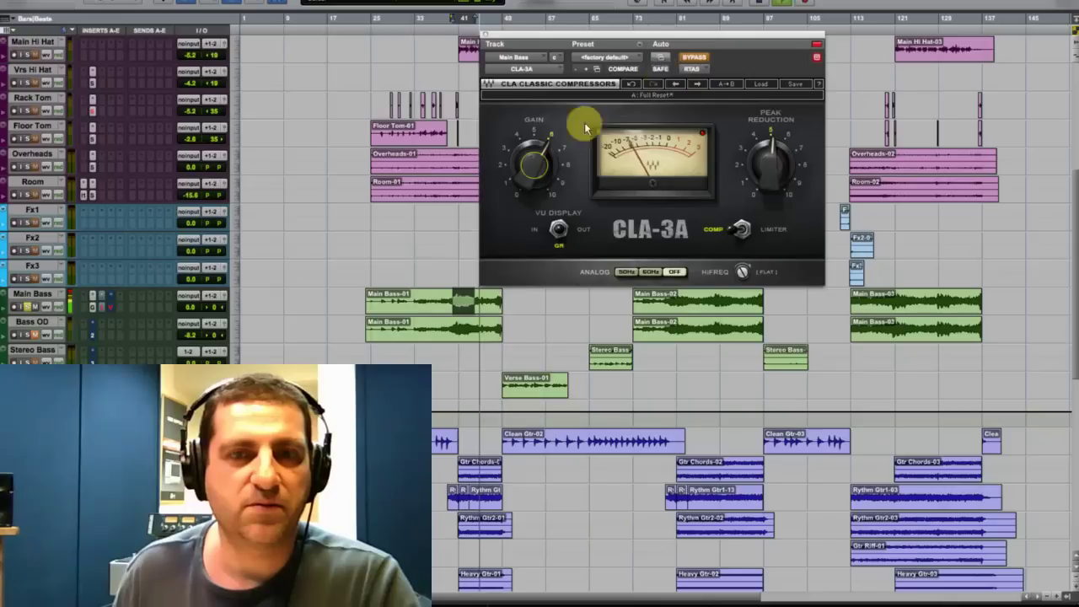
pyautogui.click(696, 59)
pyautogui.click(693, 59)
pyautogui.moveTo(549, 137); pyautogui.dragTo(534, 158)
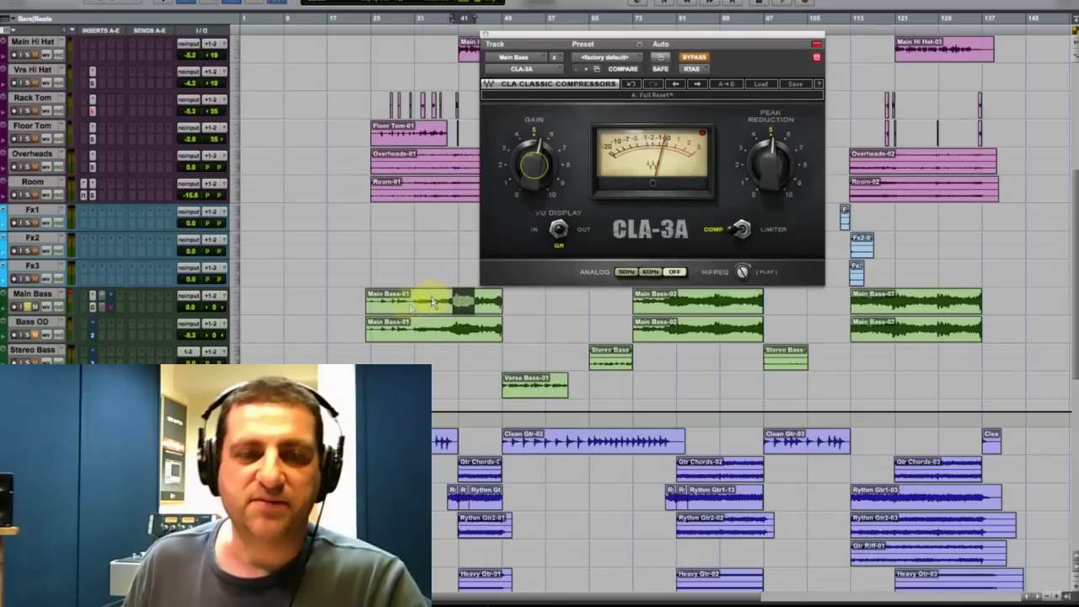
# Compare the opening of the first Main Bass clip with the CLA-3A bypassed and active, leaving the compressor active.
pyautogui.click(377, 302)
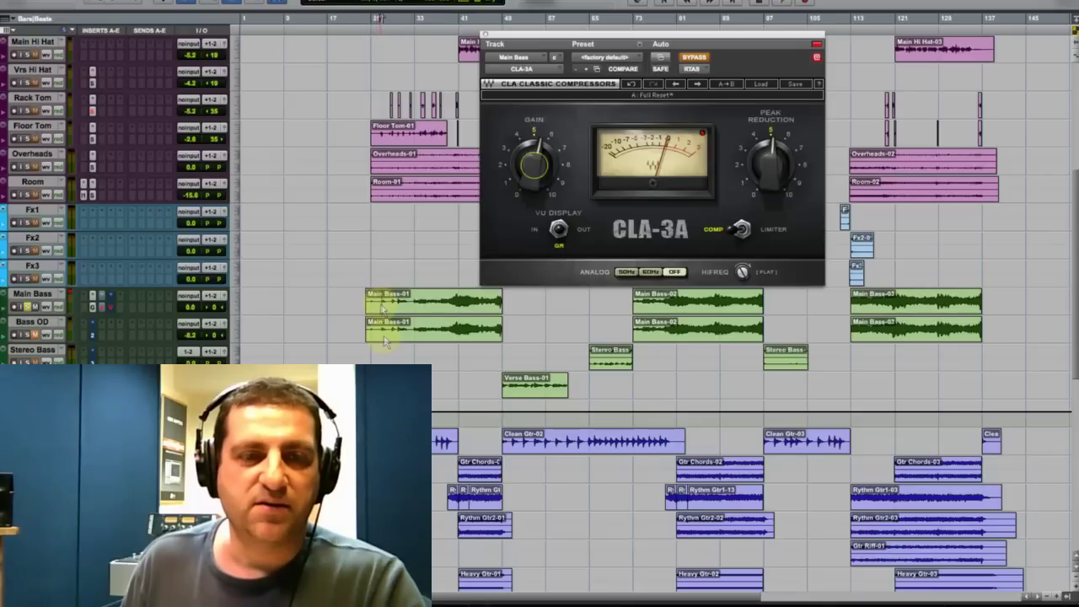
pyautogui.press('space')
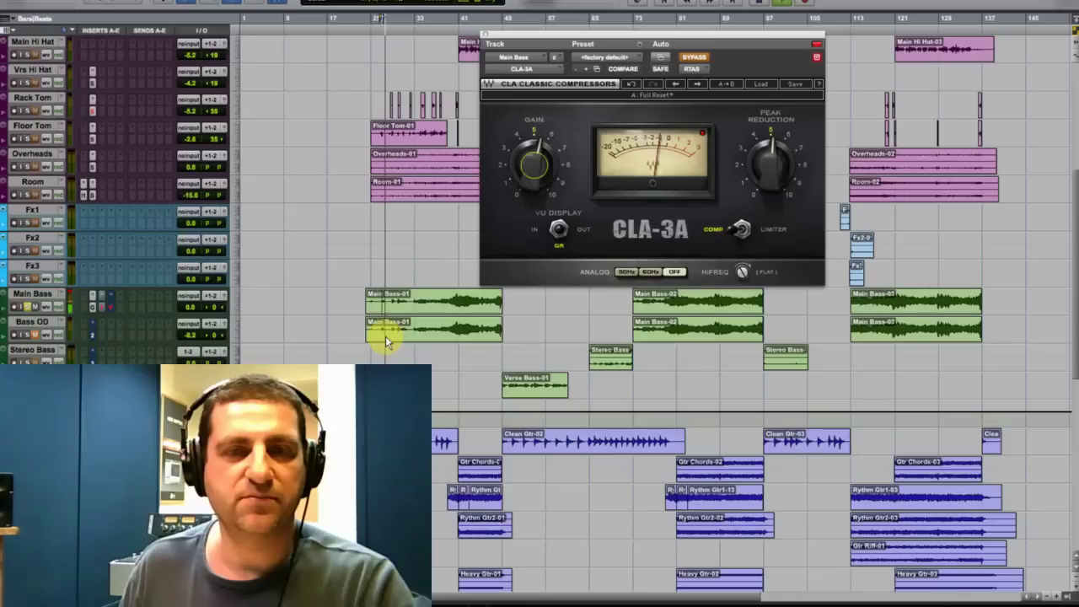
pyautogui.click(693, 57)
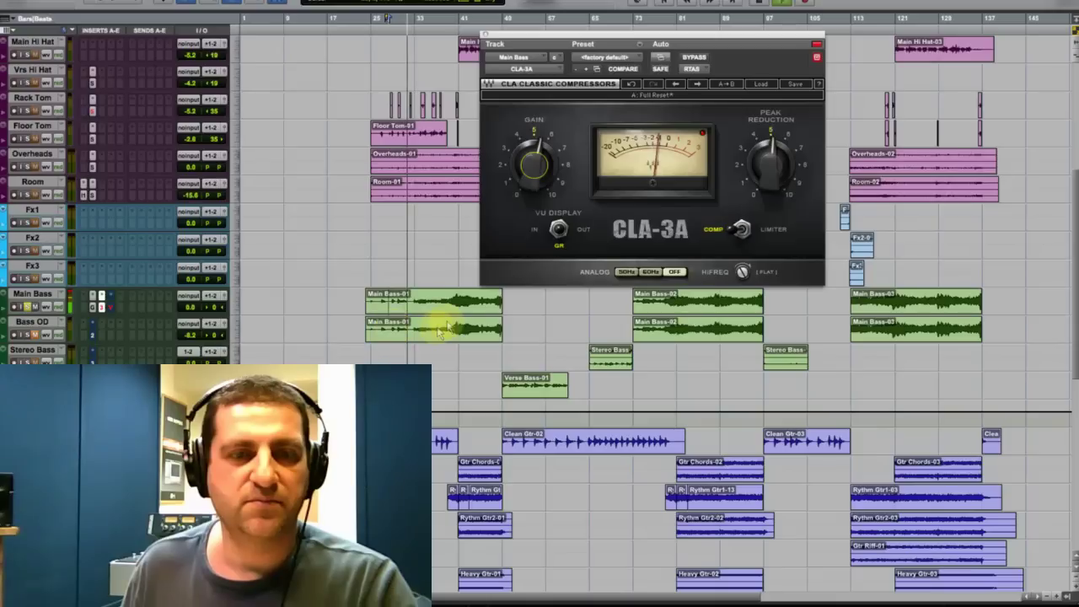
pyautogui.click(453, 305)
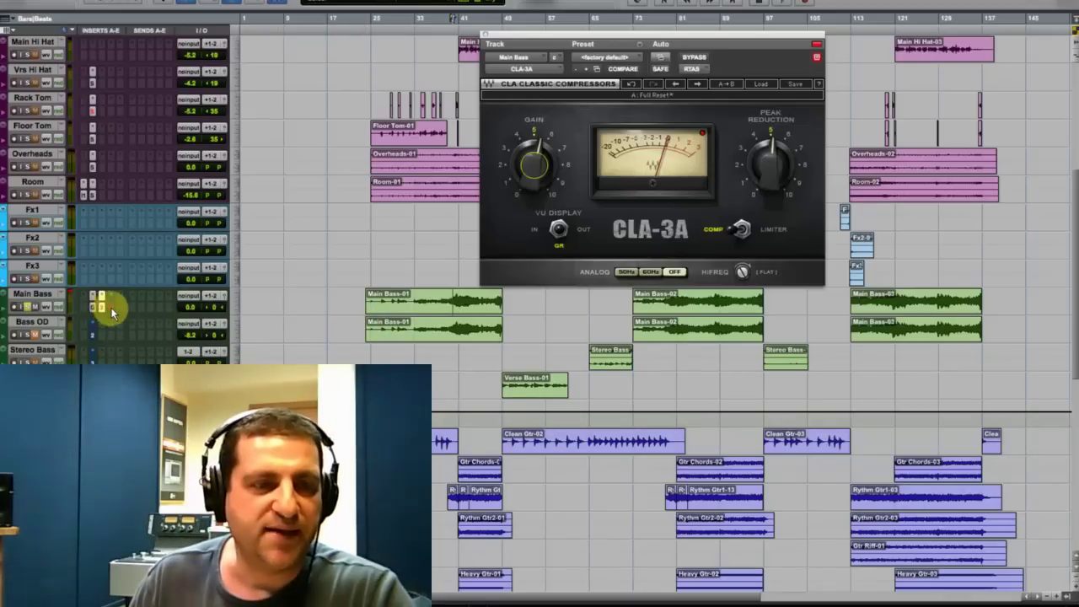
# Open the VComp compressor on Main Bass and play the passage around bar 41 of the first clip.
pyautogui.click(110, 307)
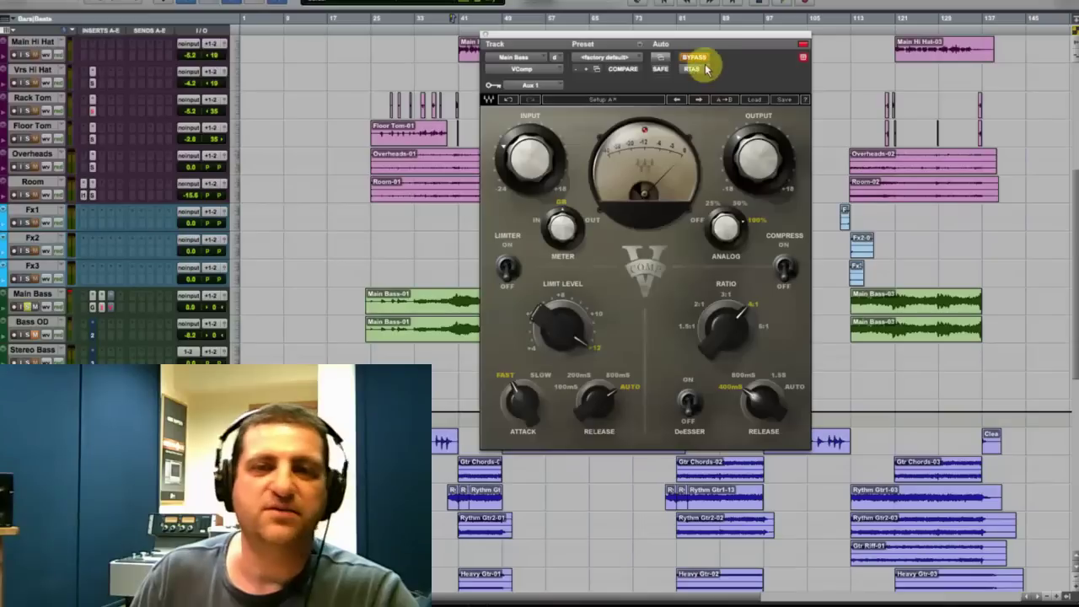
pyautogui.moveTo(681, 39); pyautogui.dragTo(799, 89)
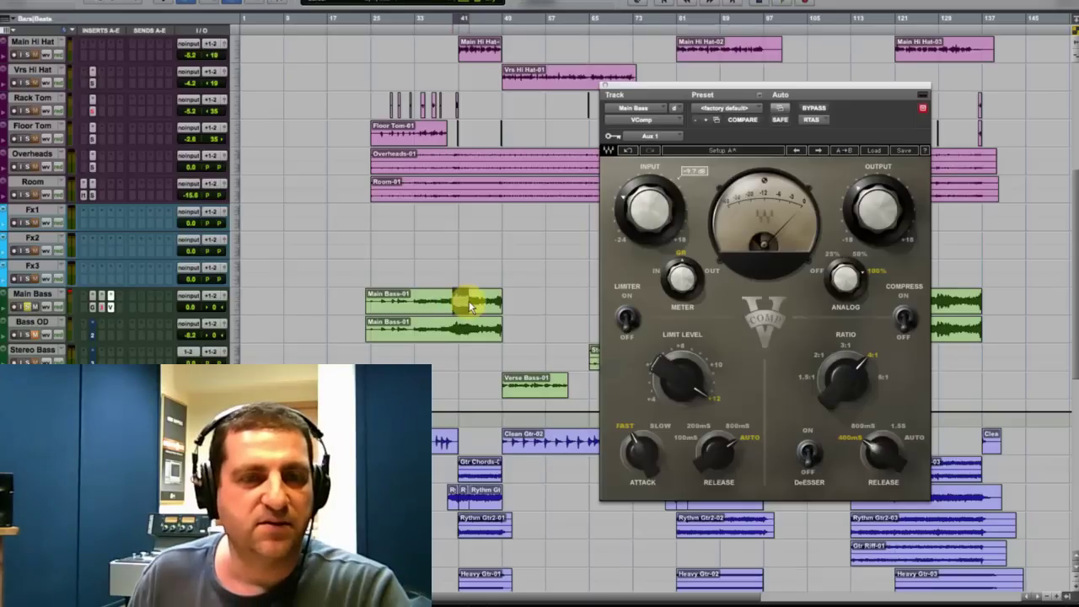
pyautogui.press('space')
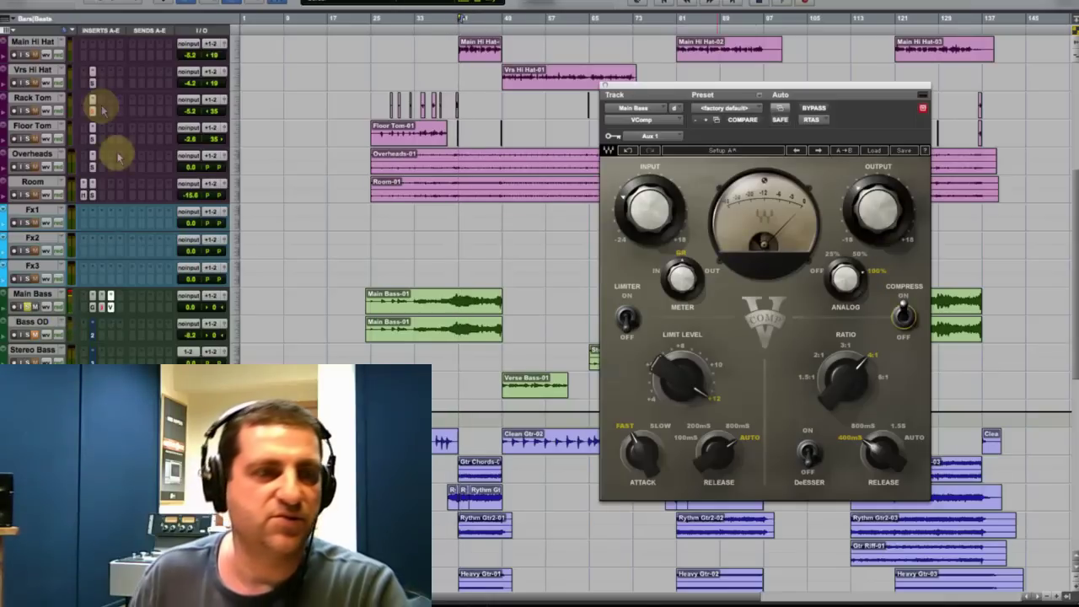
# Compare Main Bass with the VComp bypassed and active during playback, raising its output and leaving it active.
pyautogui.scroll(5, 55, 53)
pyautogui.scroll(4, 55, 54)
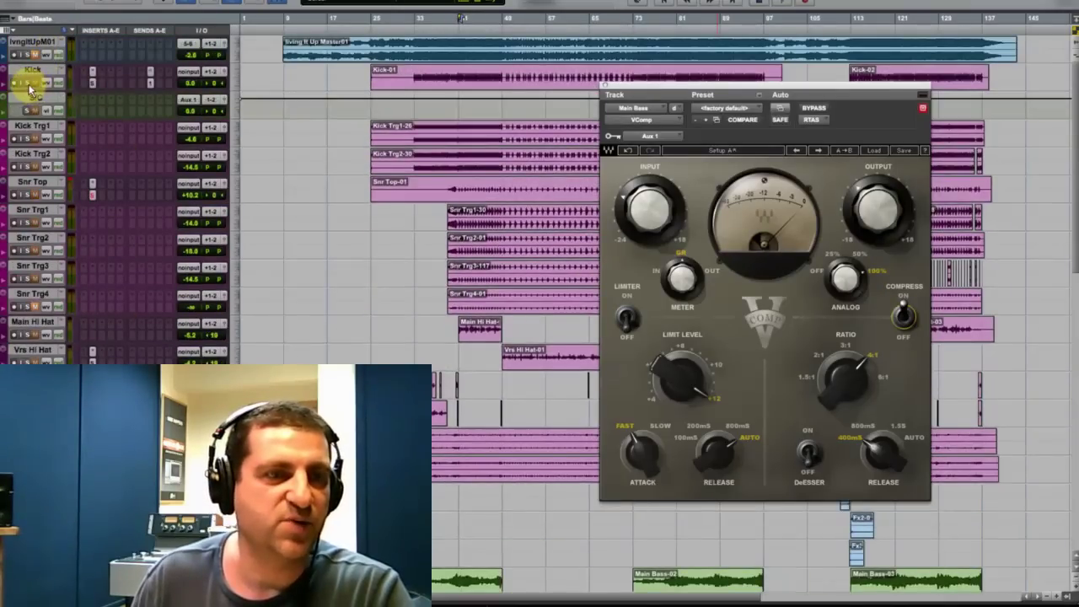
pyautogui.scroll(-12, 380, 229)
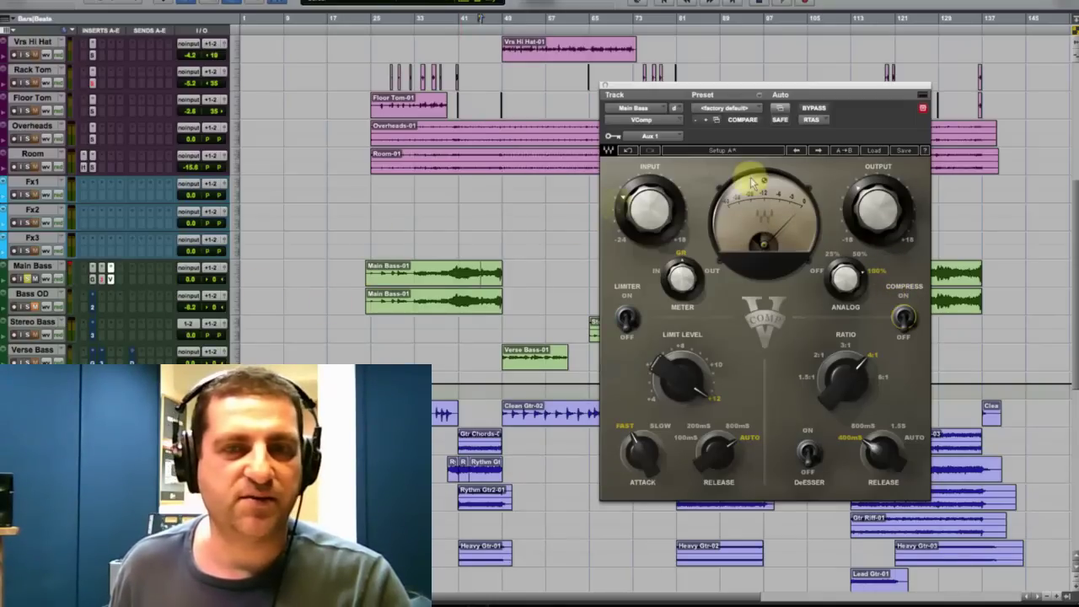
pyautogui.click(814, 109)
pyautogui.click(814, 108)
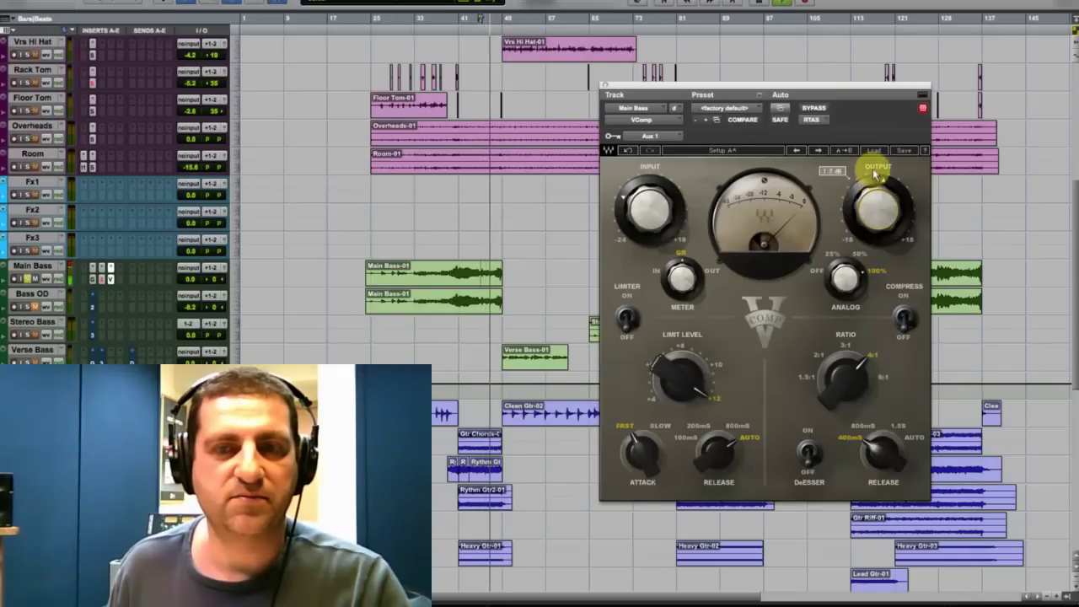
pyautogui.click(814, 108)
pyautogui.click(814, 109)
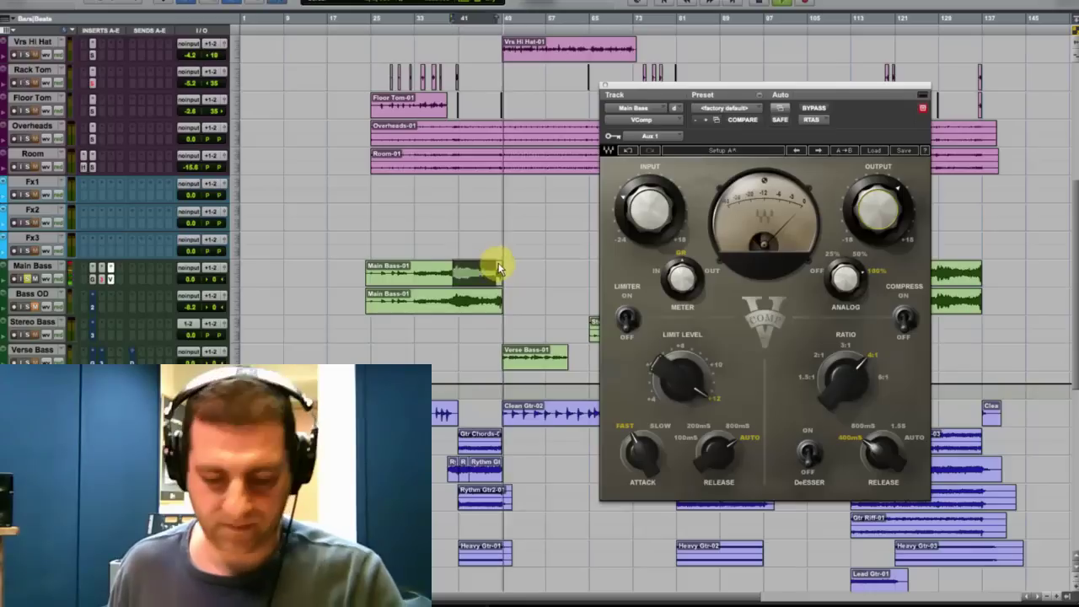
# Switch on the VComp's compress section and play Main Bass from around bar 40 of the first clip.
pyautogui.click(453, 266)
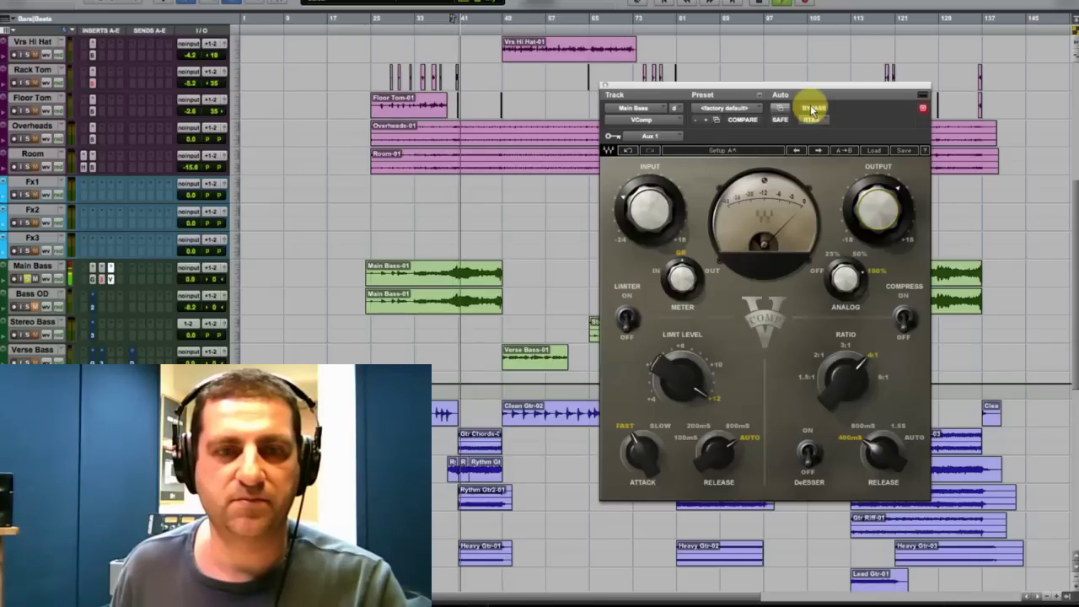
pyautogui.press('space')
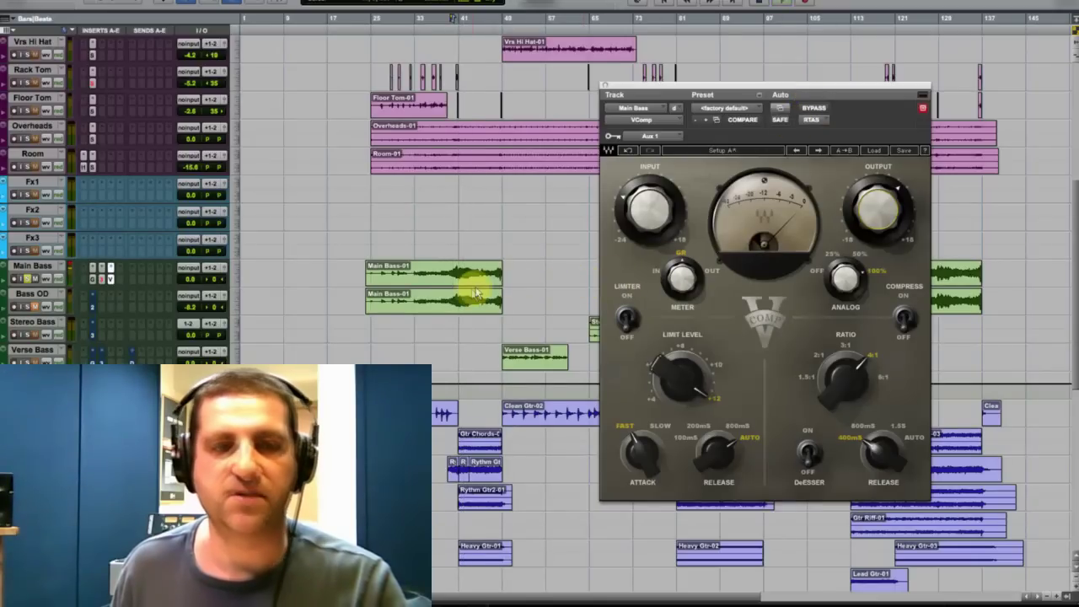
pyautogui.click(901, 319)
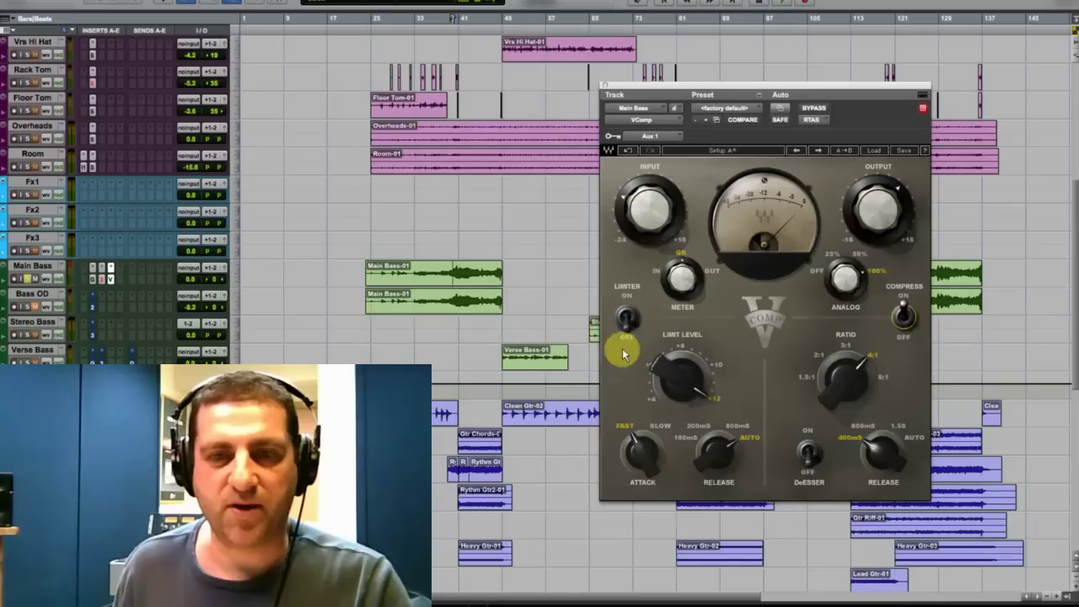
pyautogui.press('space')
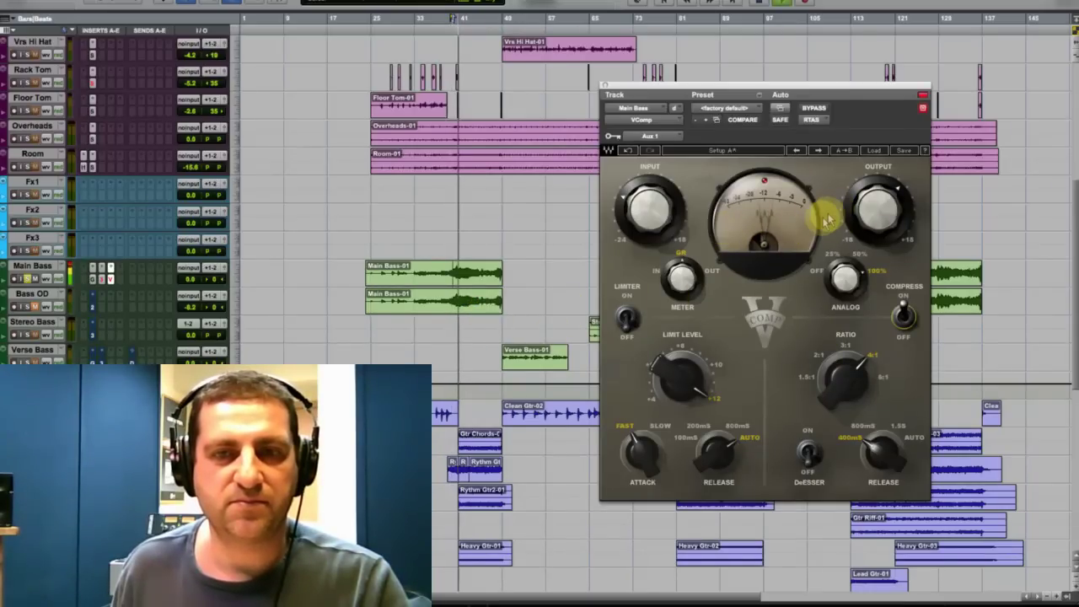
pyautogui.moveTo(657, 244)
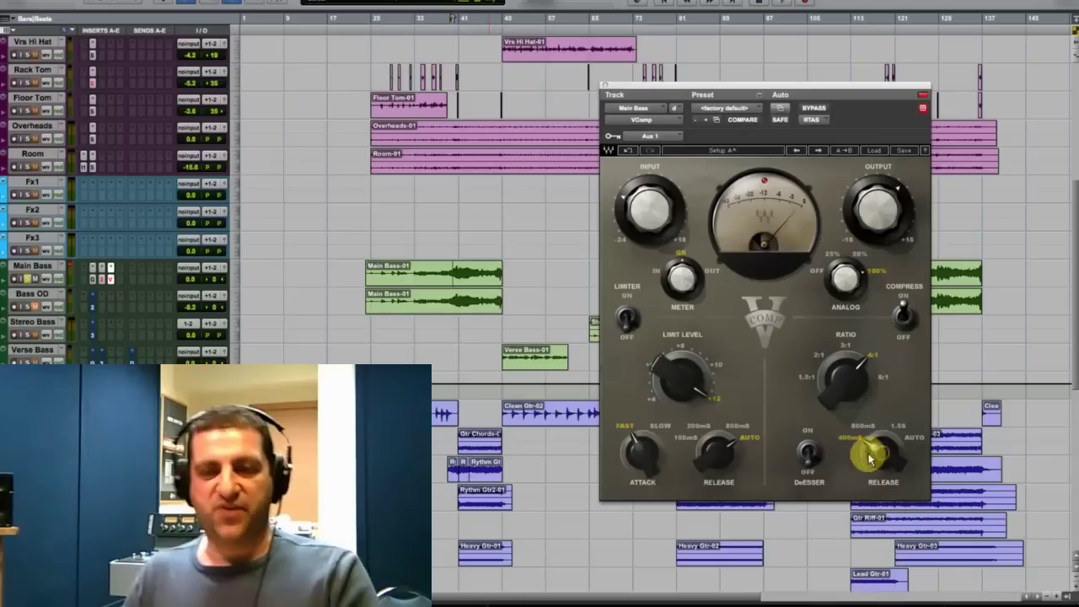
# Set the VComp's compression ratio to 1.5:1 and its compressor release to 1.5 s.
pyautogui.moveTo(872, 434); pyautogui.dragTo(874, 452)
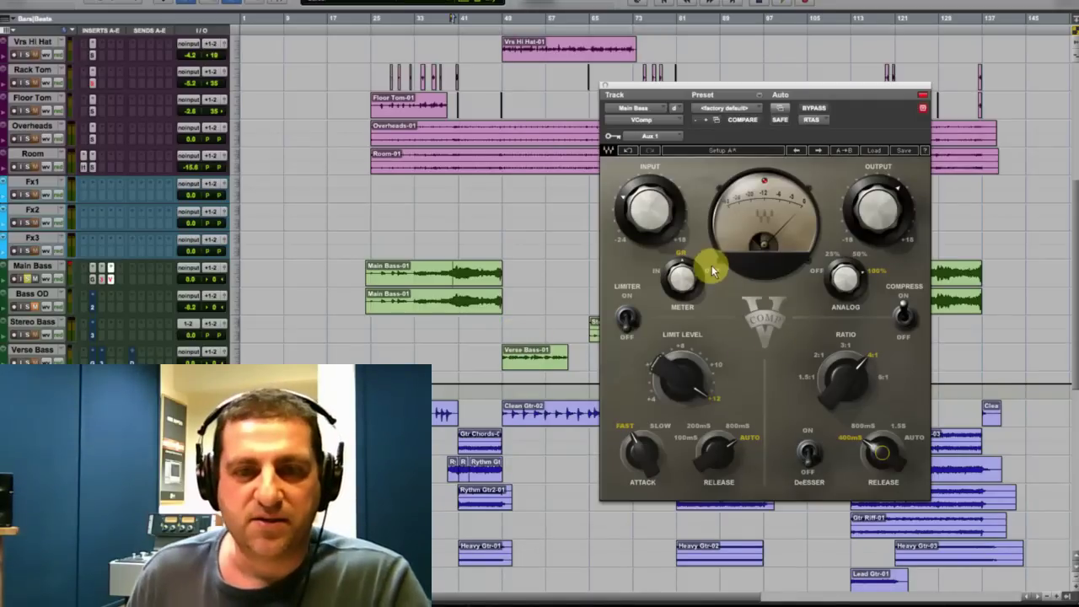
pyautogui.moveTo(842, 378); pyautogui.dragTo(807, 470)
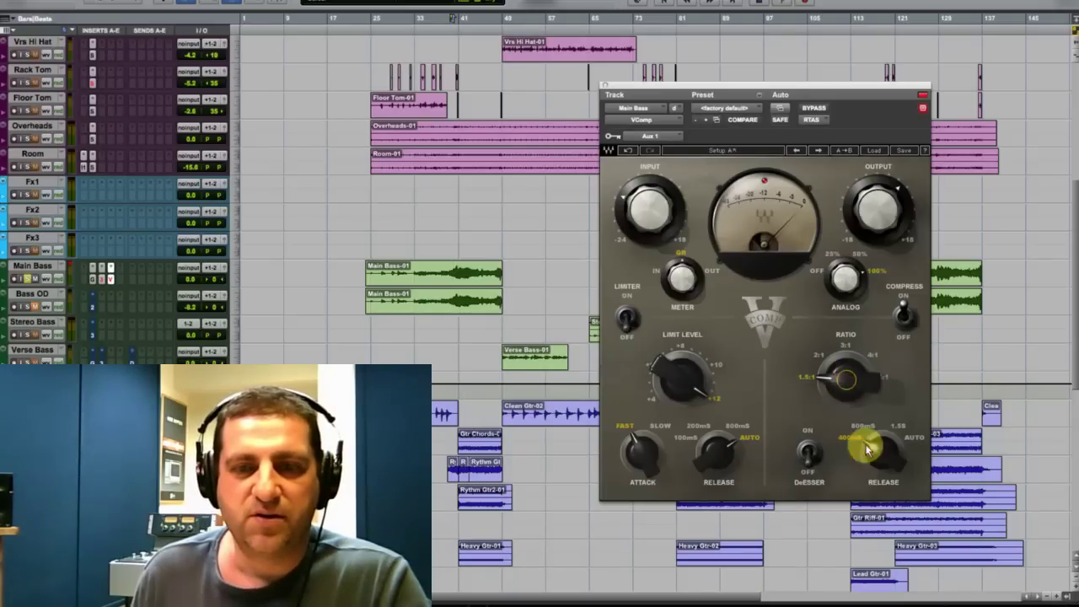
pyautogui.moveTo(887, 434); pyautogui.dragTo(848, 462)
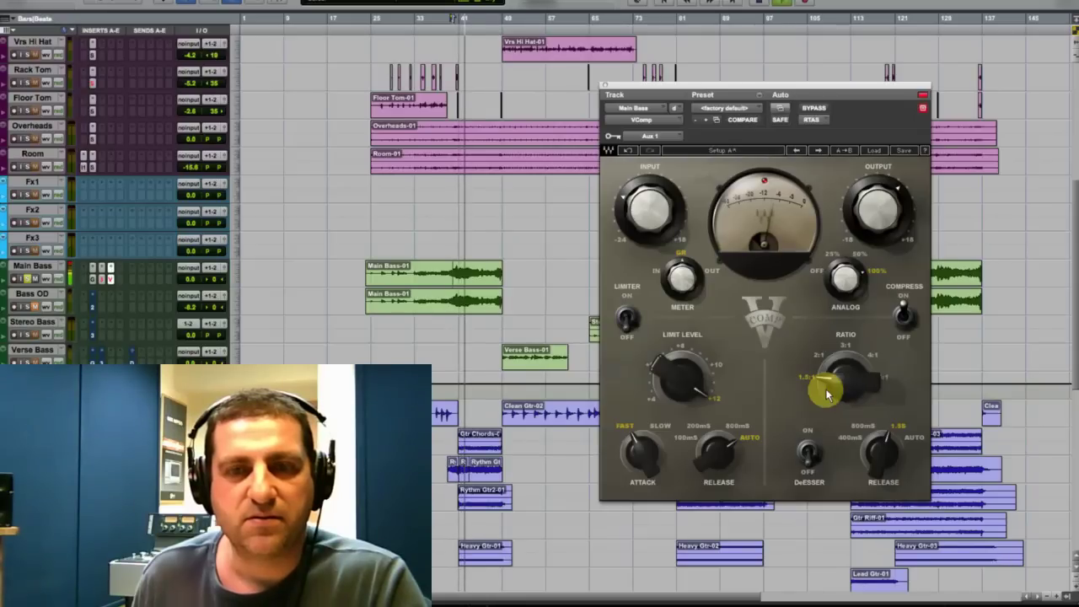
# Compare the 1.5:1 compression on Main Bass with the VComp bypassed and active, leaving it active.
pyautogui.click(813, 108)
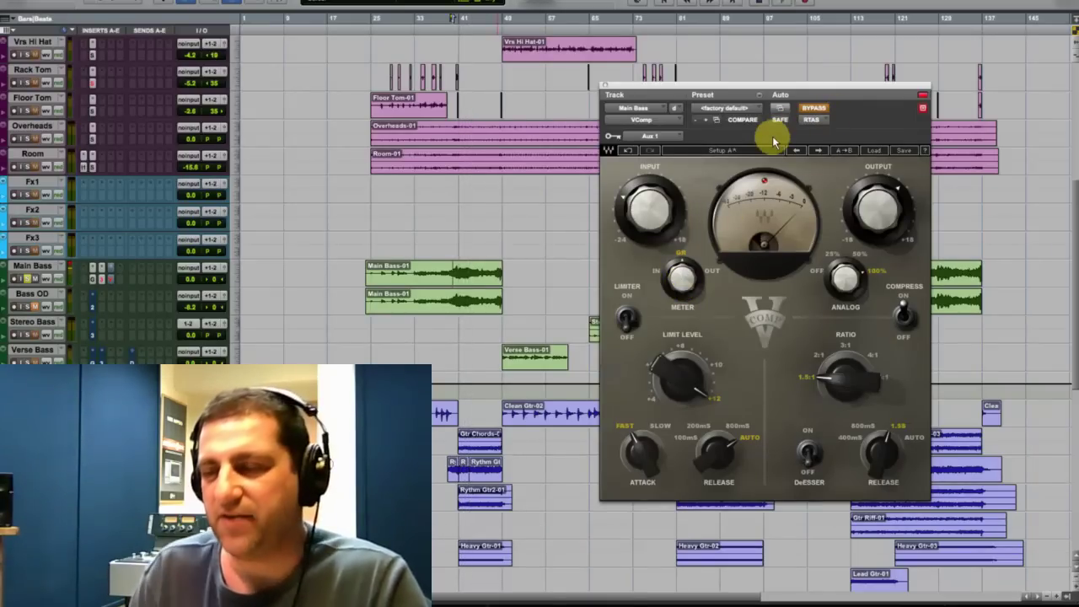
pyautogui.click(810, 108)
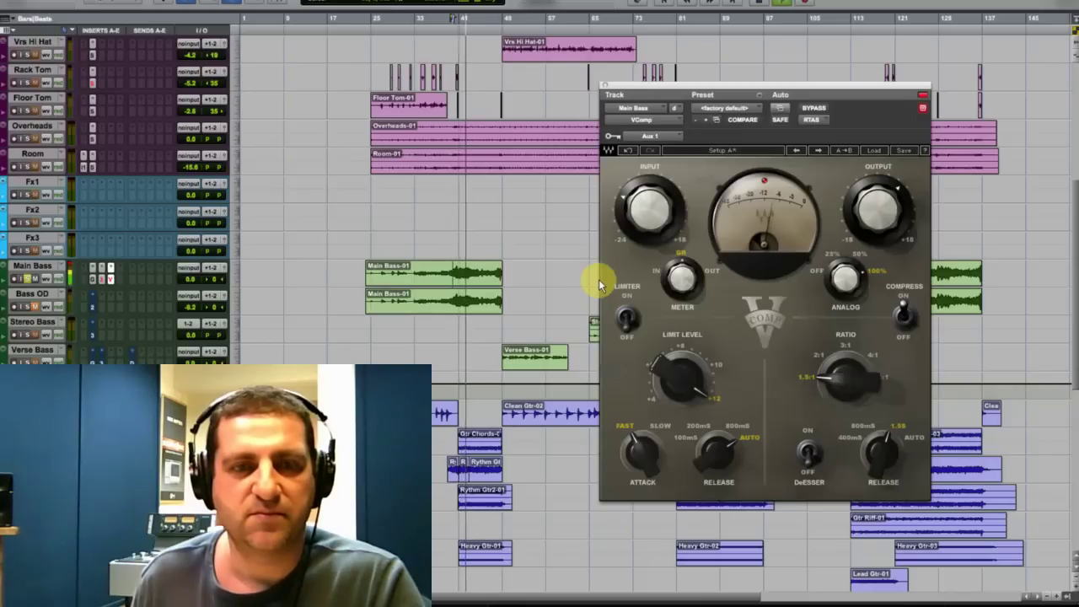
pyautogui.press('space')
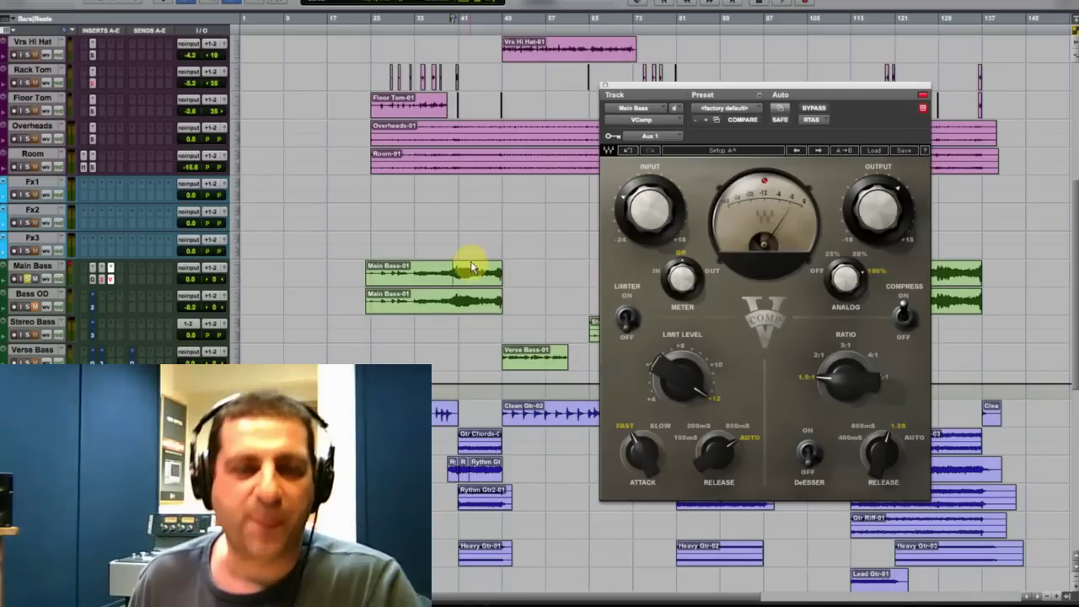
# Play Main Bass from near the start of its first clip with the VComp active and look over the drum tracks.
pyautogui.click(379, 277)
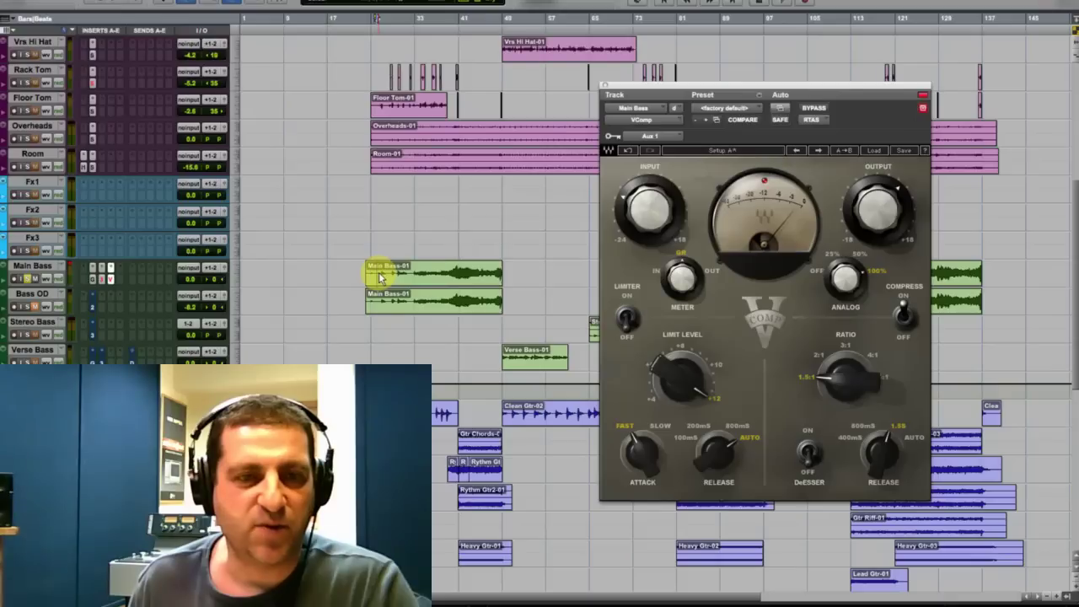
pyautogui.press('space')
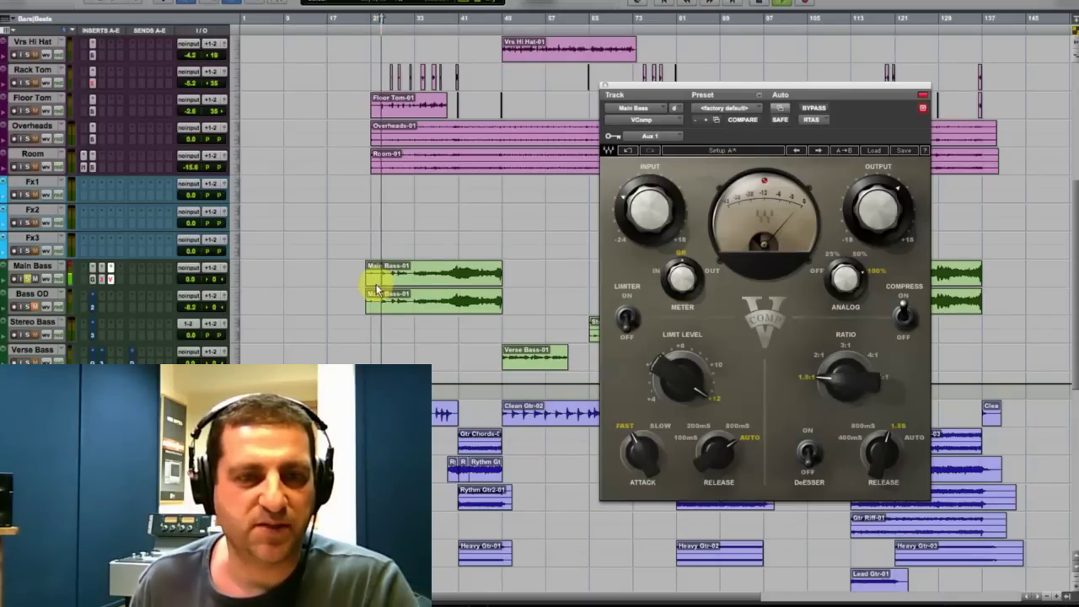
pyautogui.scroll(5, 438, 289)
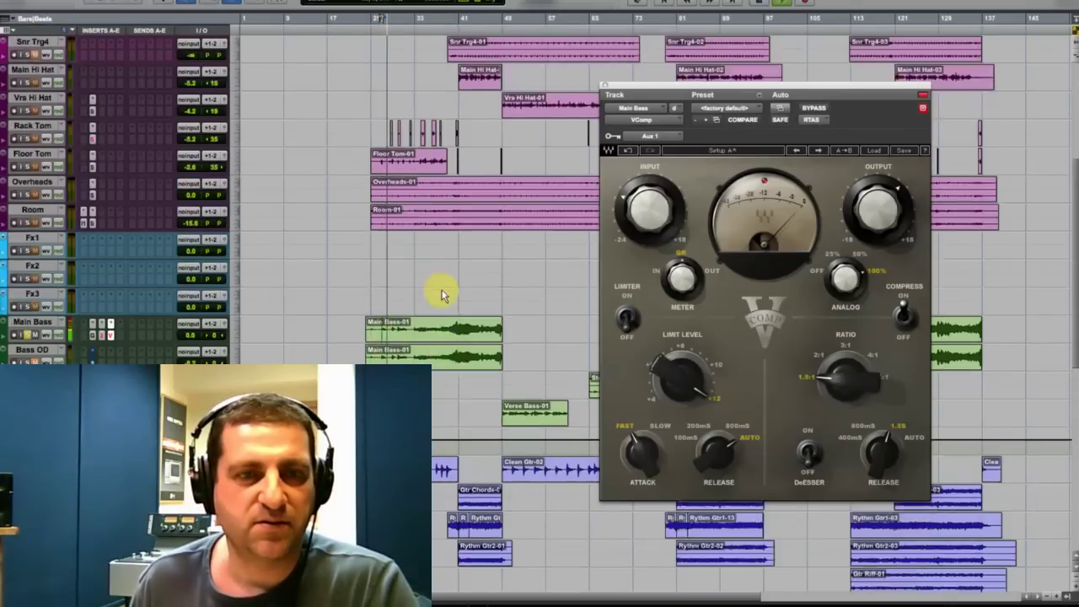
pyautogui.scroll(-5, 438, 290)
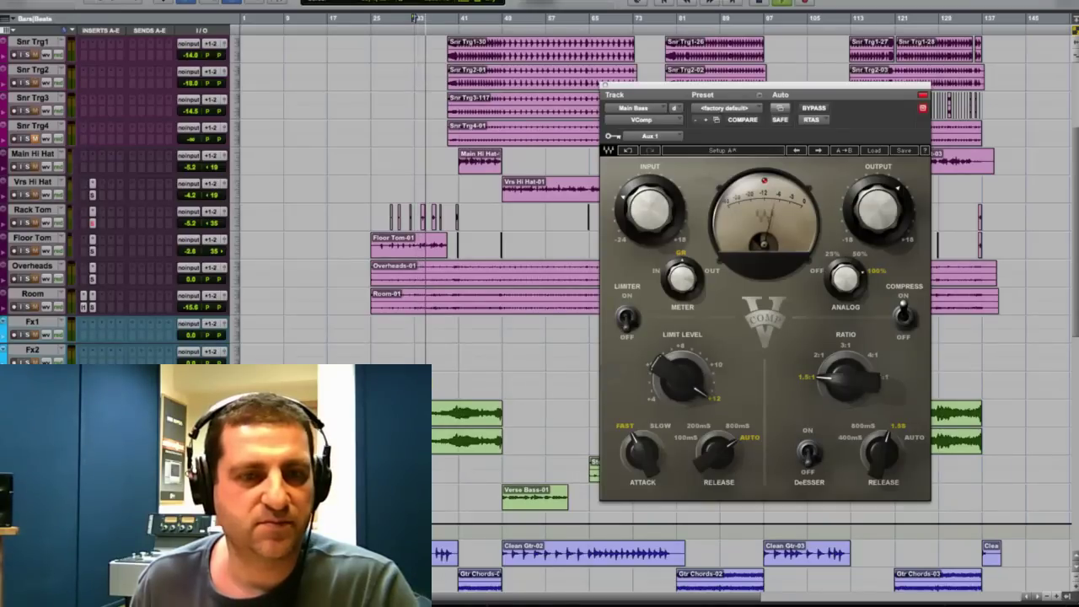
pyautogui.scroll(-3, 506, 219)
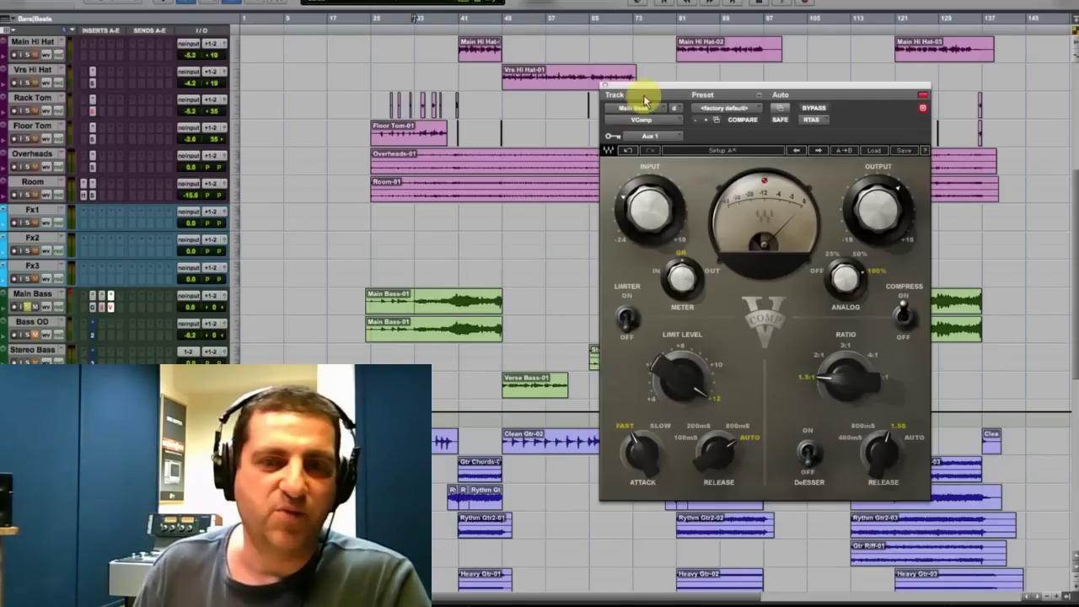
# Move the VComp window aside and play the transition from the first Main Bass clip into Verse Bass-01.
pyautogui.moveTo(658, 86); pyautogui.dragTo(755, 4)
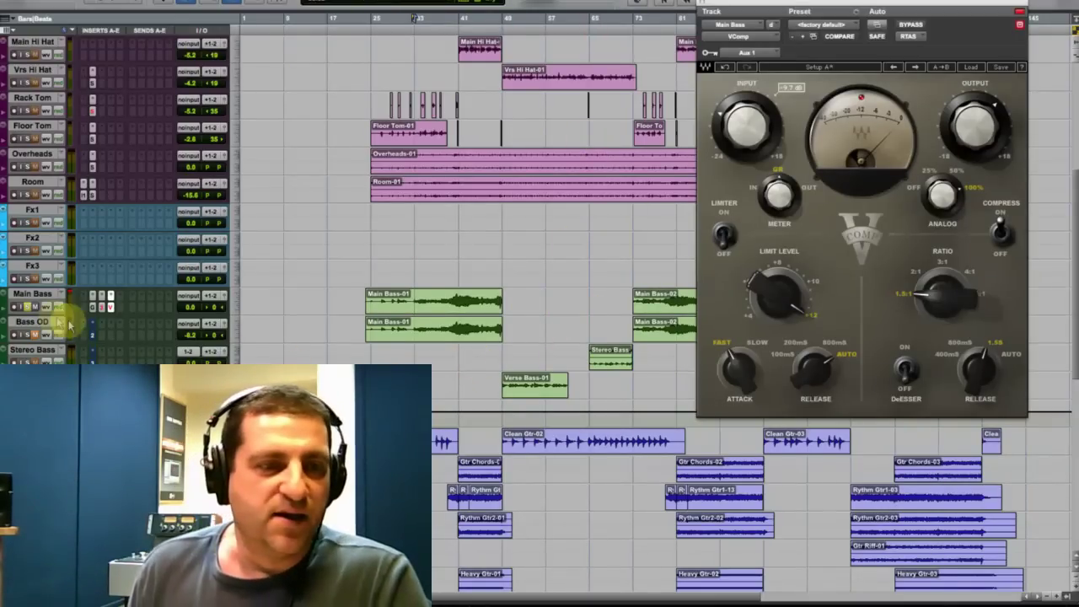
pyautogui.scroll(5, 84, 152)
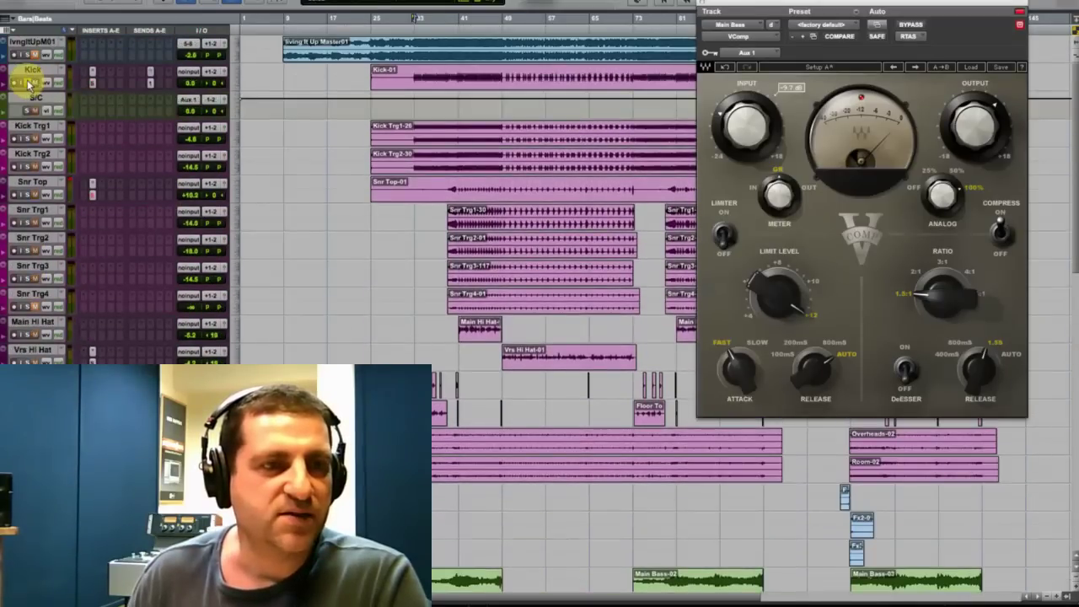
pyautogui.scroll(-3, 354, 346)
pyautogui.scroll(-5, 368, 359)
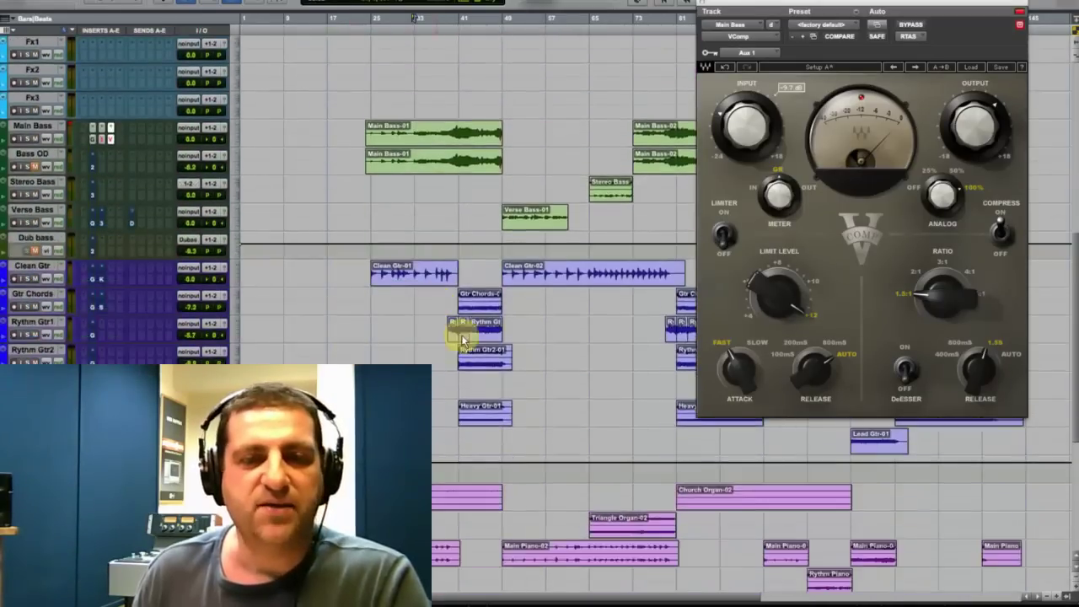
pyautogui.click(504, 182)
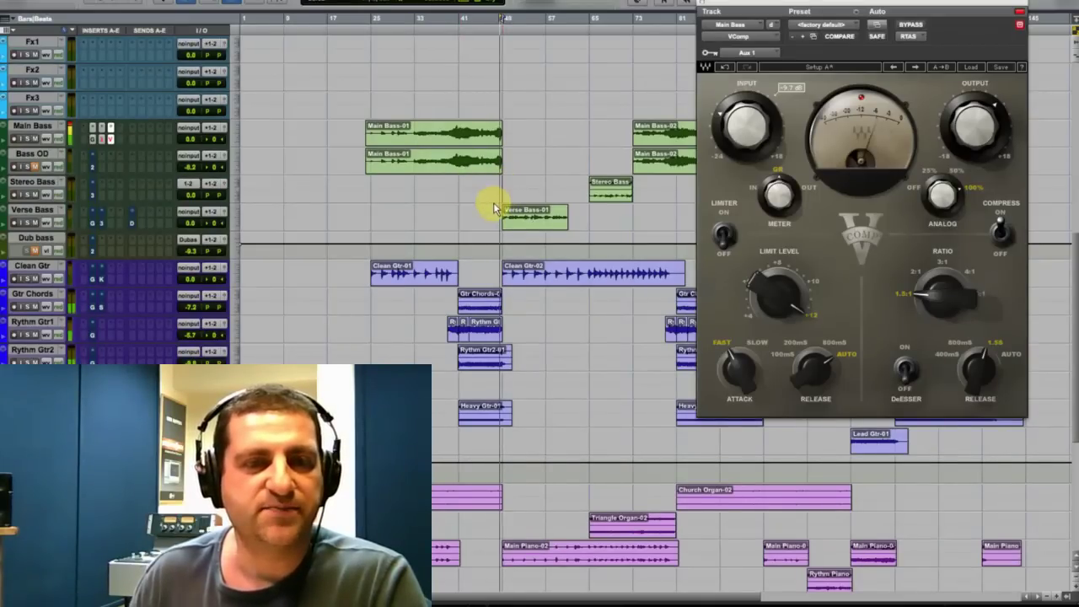
pyautogui.press('space')
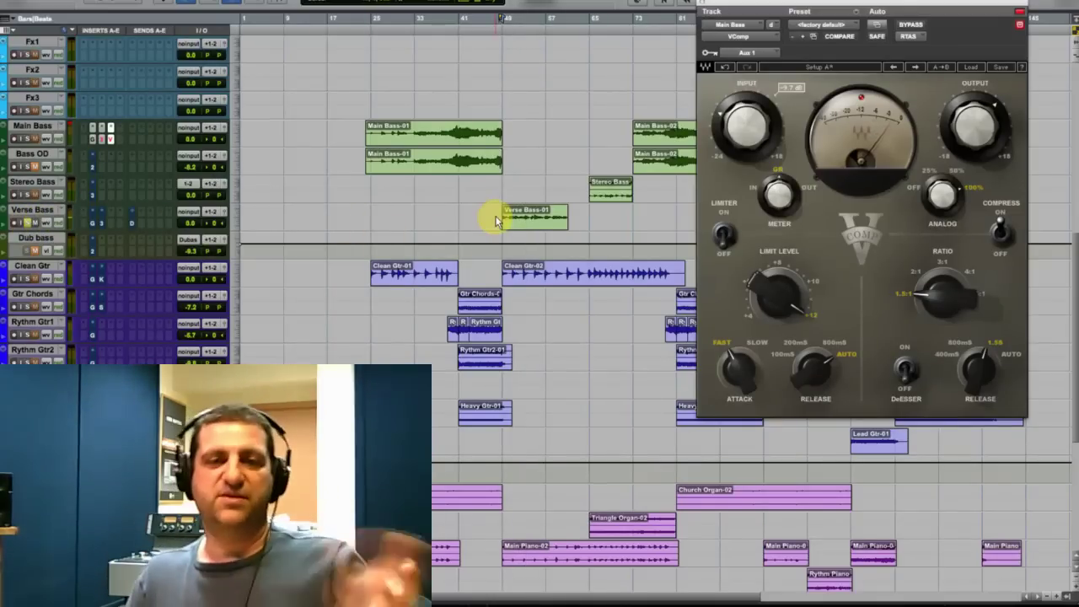
# Set the amp type of Verse Bass's GTR Amp to the Thunder bass amp and move its window clear of the clip start.
pyautogui.click(93, 223)
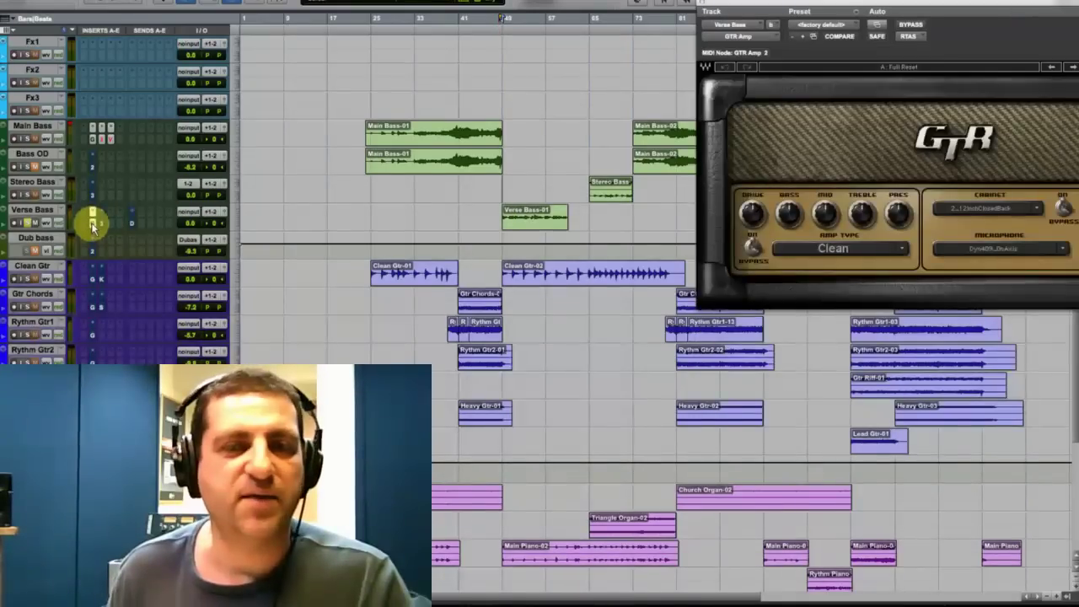
pyautogui.moveTo(769, 10); pyautogui.dragTo(549, 10)
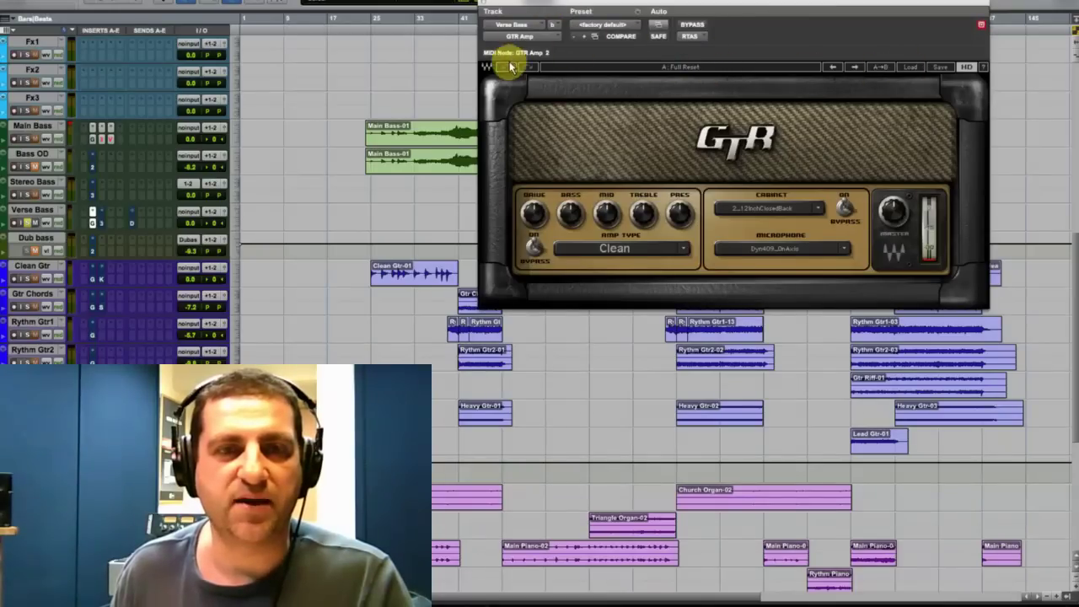
pyautogui.click(683, 247)
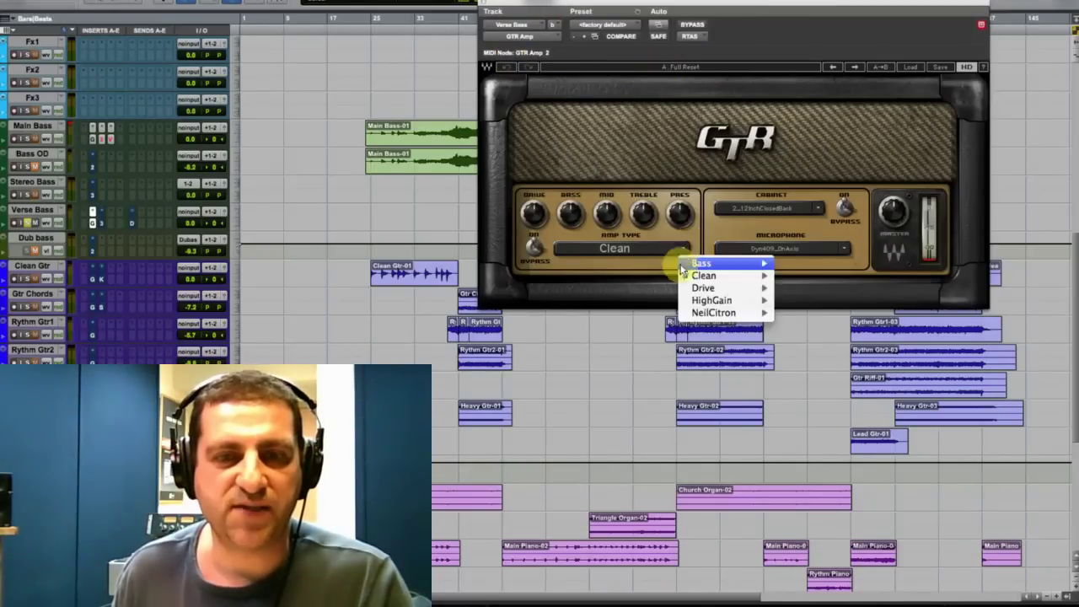
pyautogui.moveTo(701, 263)
pyautogui.click(800, 327)
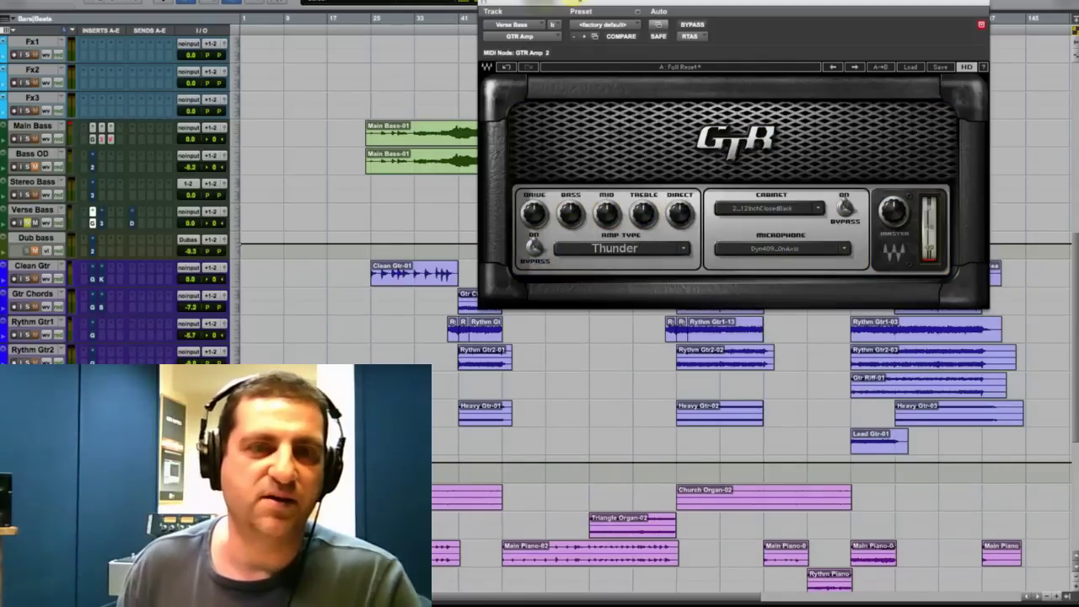
pyautogui.moveTo(540, 8); pyautogui.dragTo(629, 39)
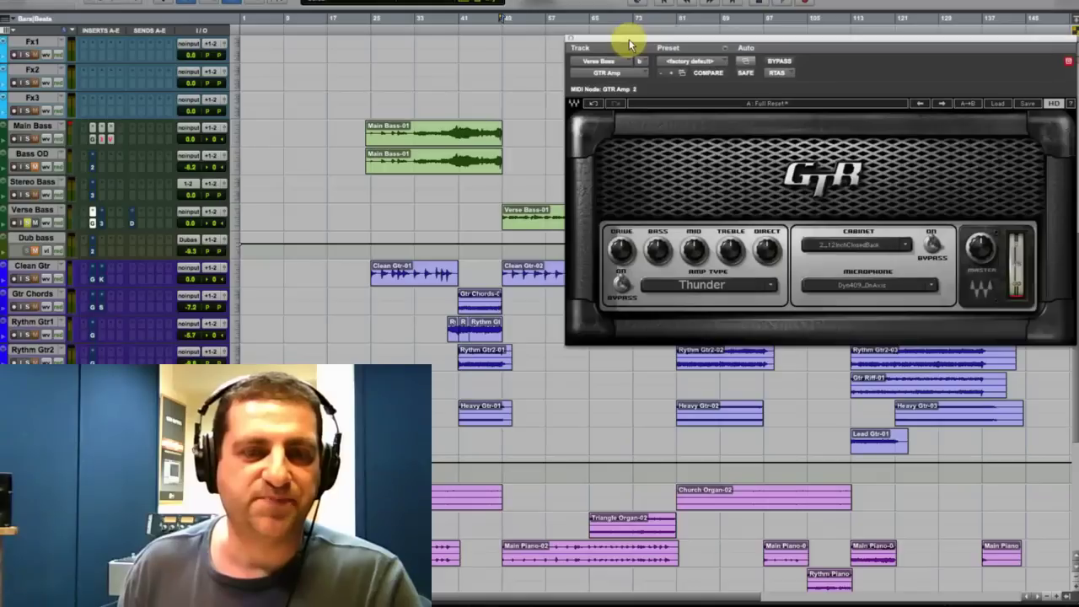
# Play Verse Bass-01 from near its start and raise the peak reduction on its CLA-3A to about 6.
pyautogui.click(517, 215)
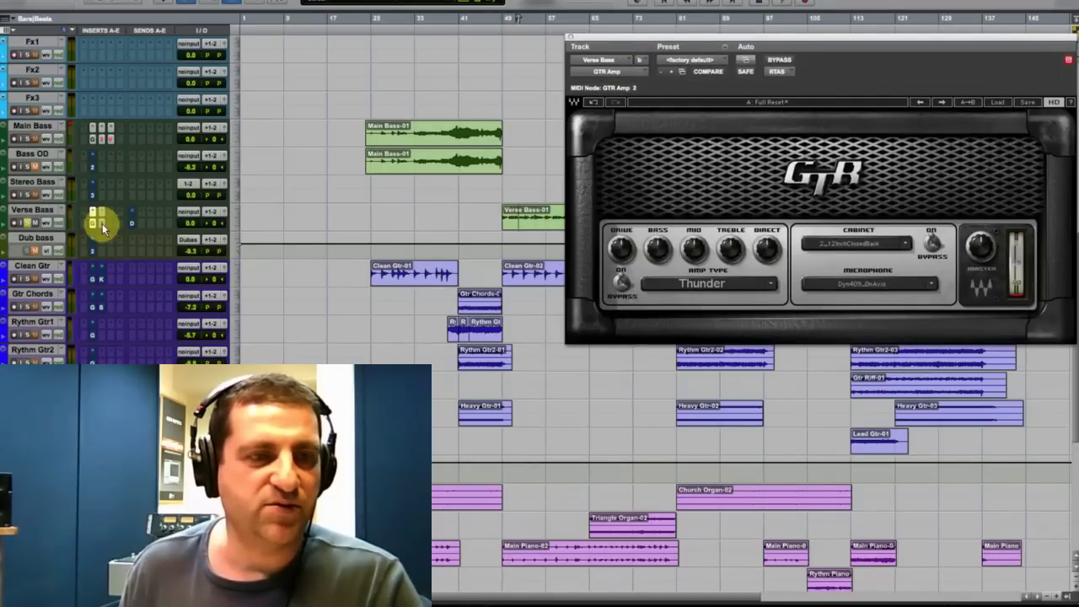
pyautogui.click(102, 225)
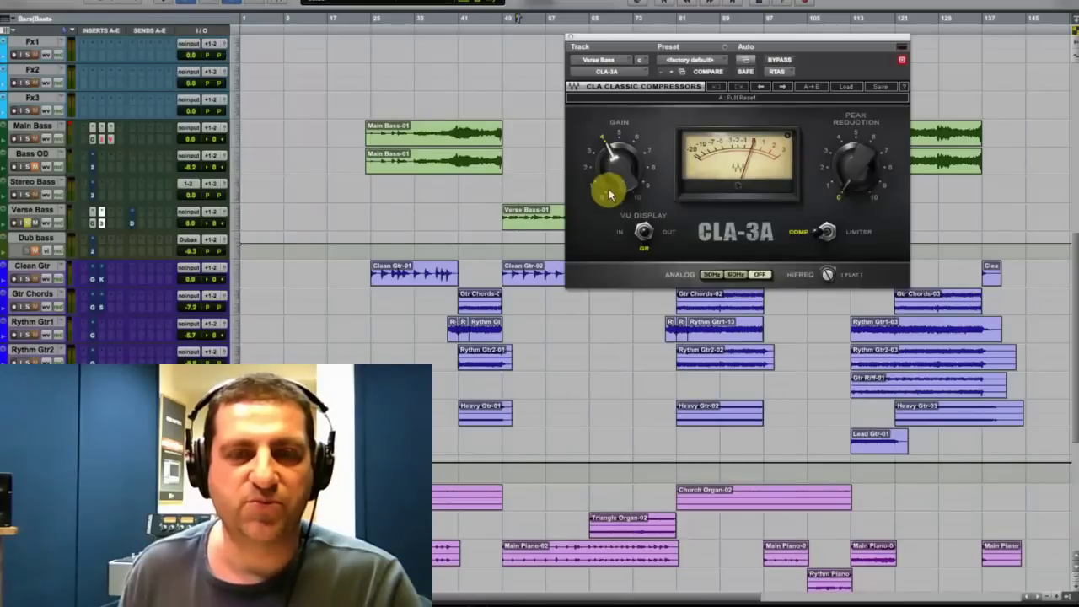
pyautogui.press('space')
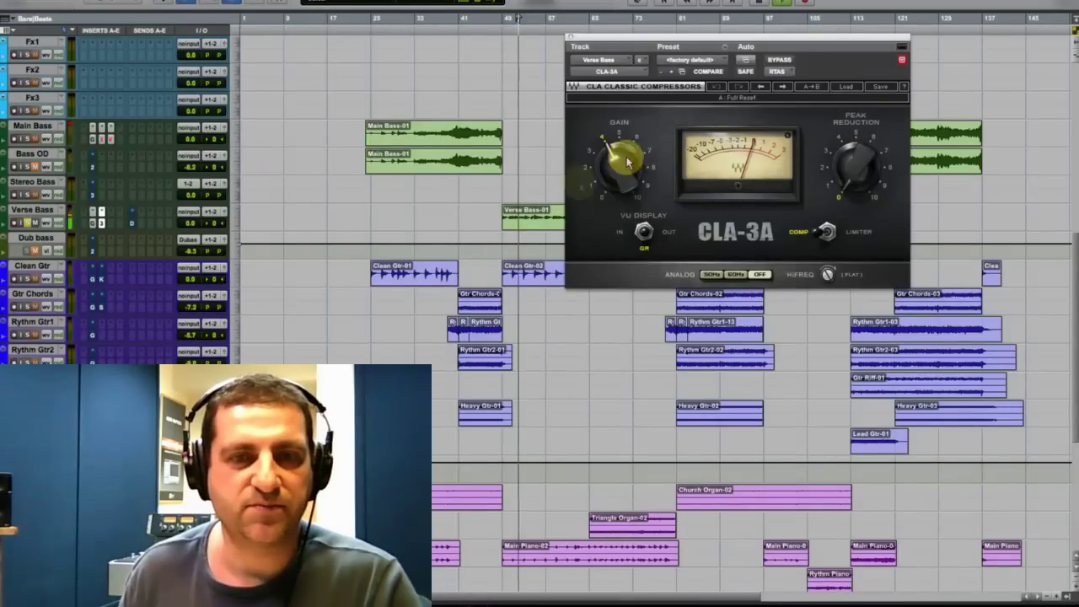
pyautogui.moveTo(833, 163); pyautogui.dragTo(843, 75)
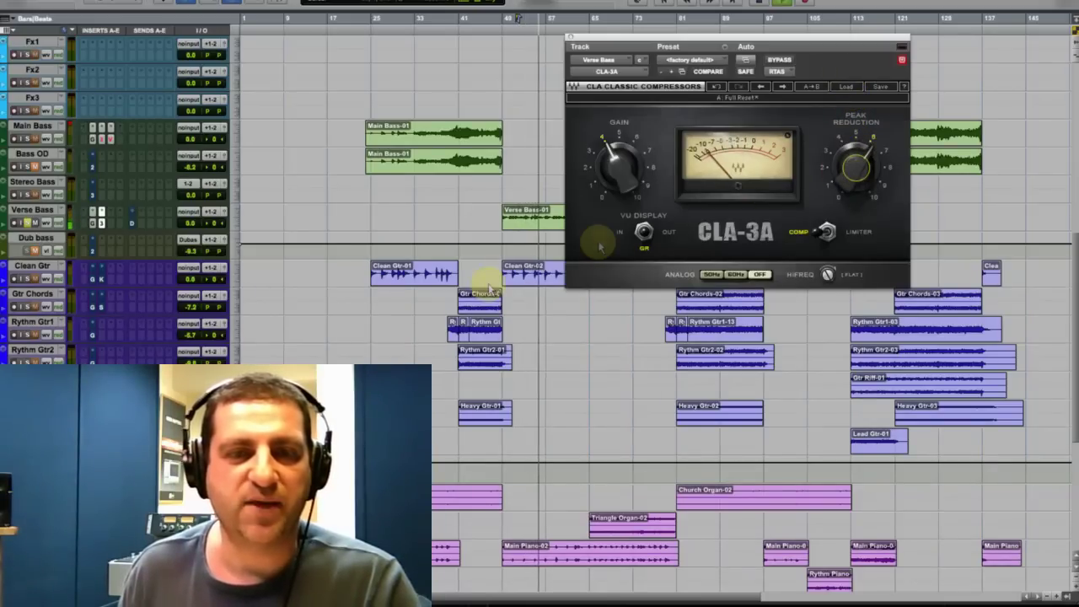
# Replay Verse Bass, set the CLA-3A's gain to about 5 and compare the compressor bypassed and active, leaving it active.
pyautogui.press('space')
pyautogui.press('space')
pyautogui.moveTo(648, 133)
pyautogui.mouseDown()
pyautogui.moveTo(631, 150)
pyautogui.moveTo(633, 125)
pyautogui.mouseUp()
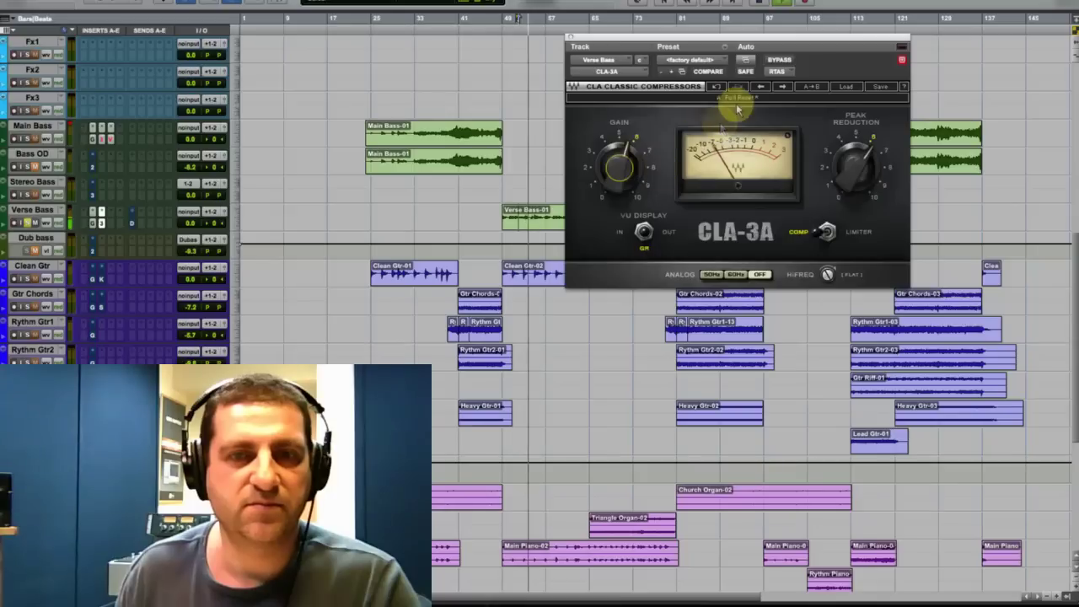
pyautogui.click(778, 61)
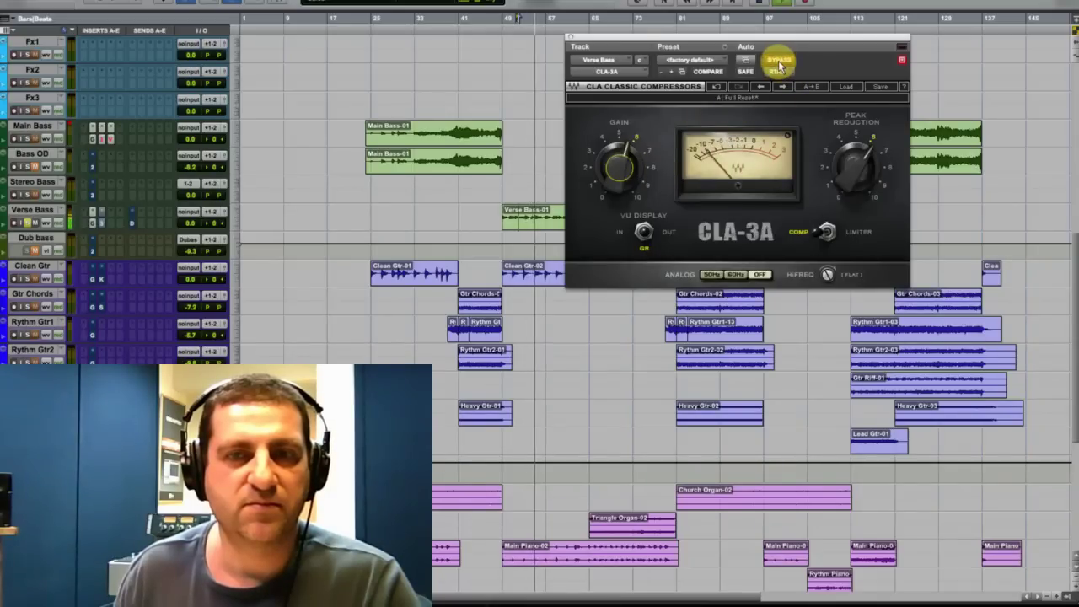
pyautogui.click(776, 63)
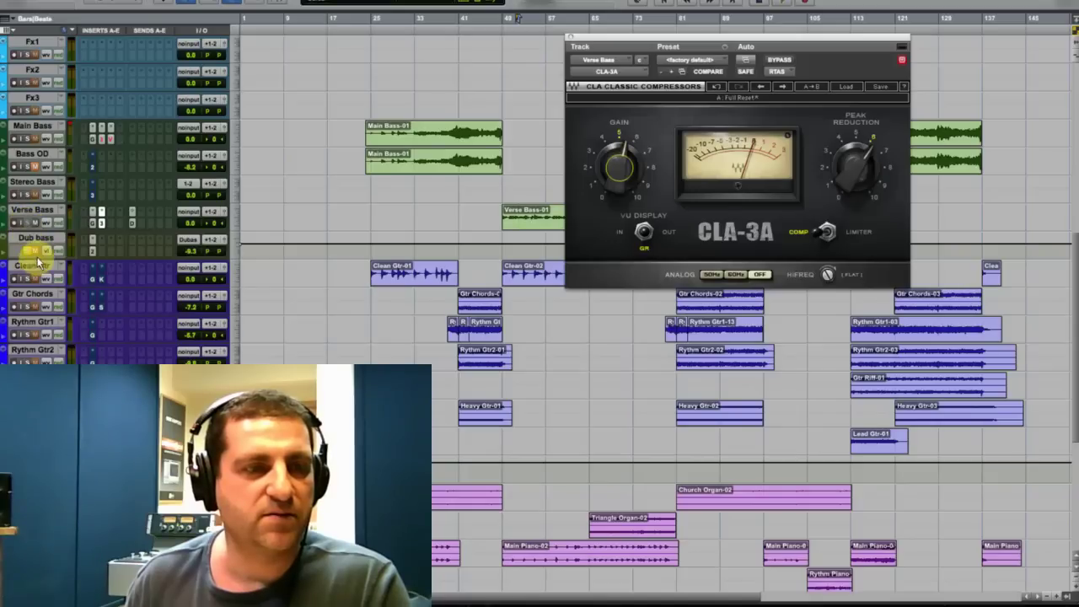
# On Dub bass's SuperTap 2-Tap, turn off the direct signal, set tempo sync to Auto and enable both delay taps.
pyautogui.click(92, 246)
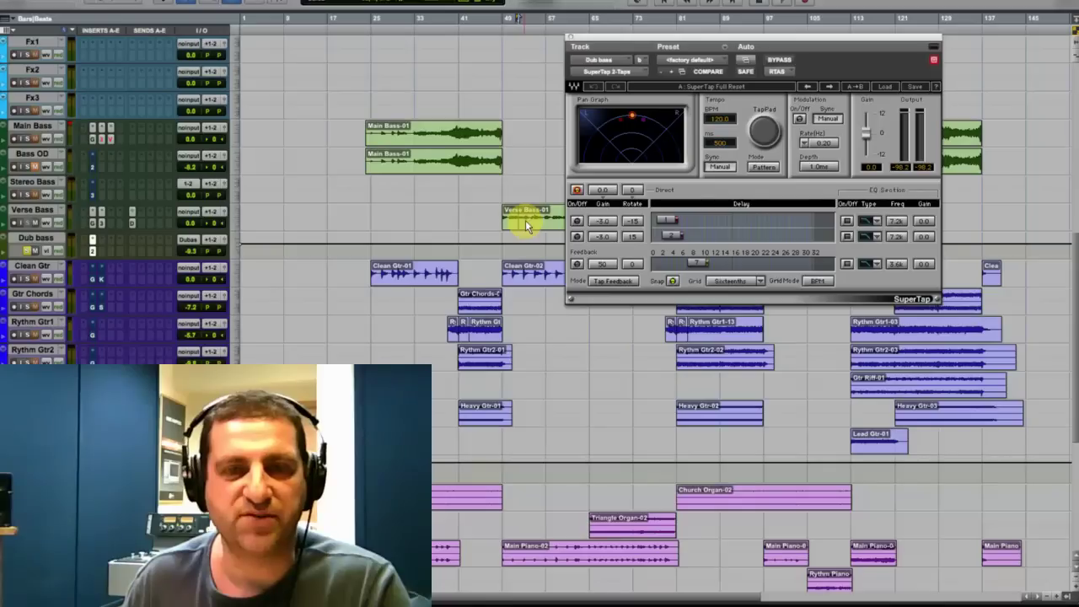
pyautogui.press('space')
pyautogui.click(577, 189)
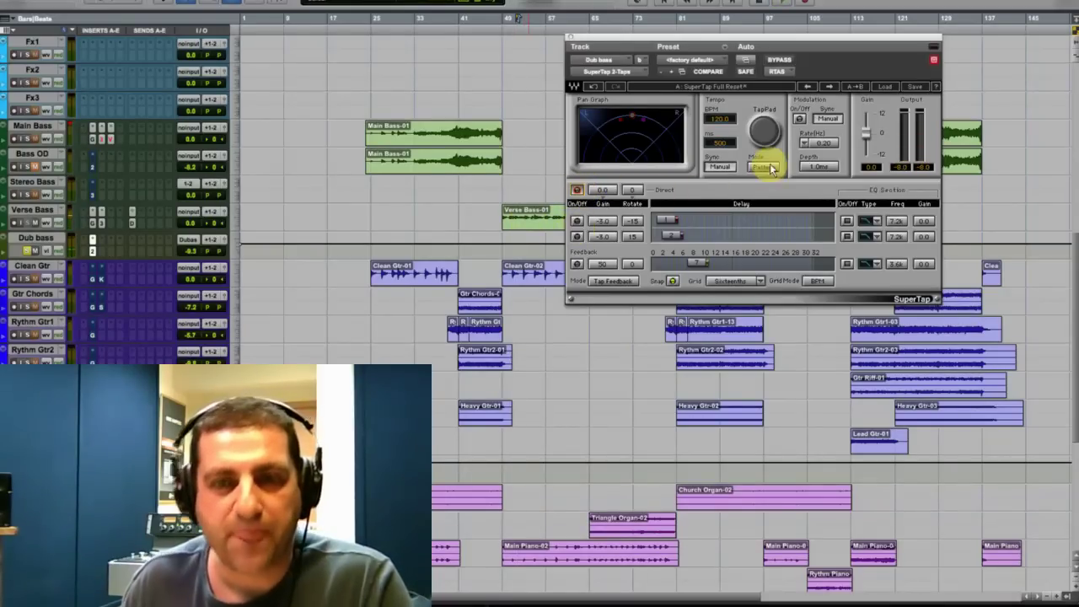
pyautogui.click(722, 169)
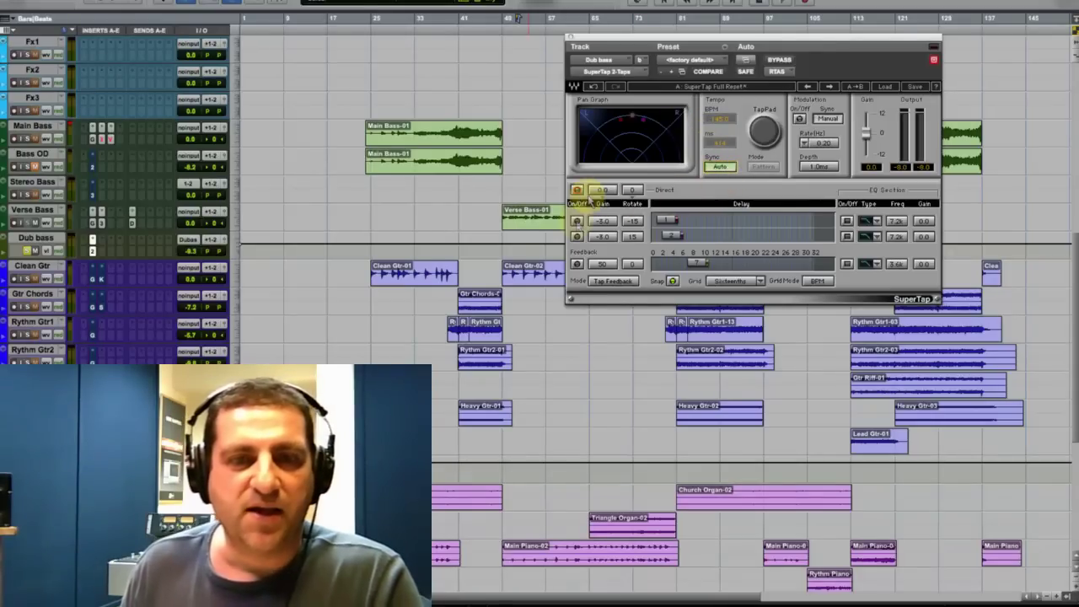
pyautogui.click(576, 235)
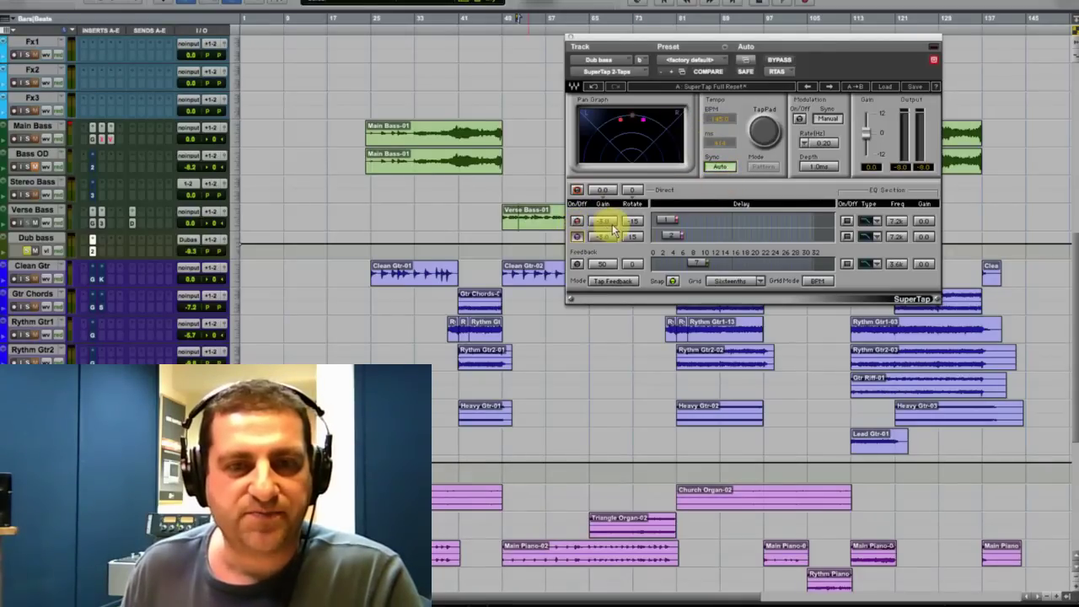
# Set both taps' gain to 0.0 and, with Snap off, shift the second tap's delay close to the first while listening.
pyautogui.moveTo(608, 229); pyautogui.dragTo(616, 200)
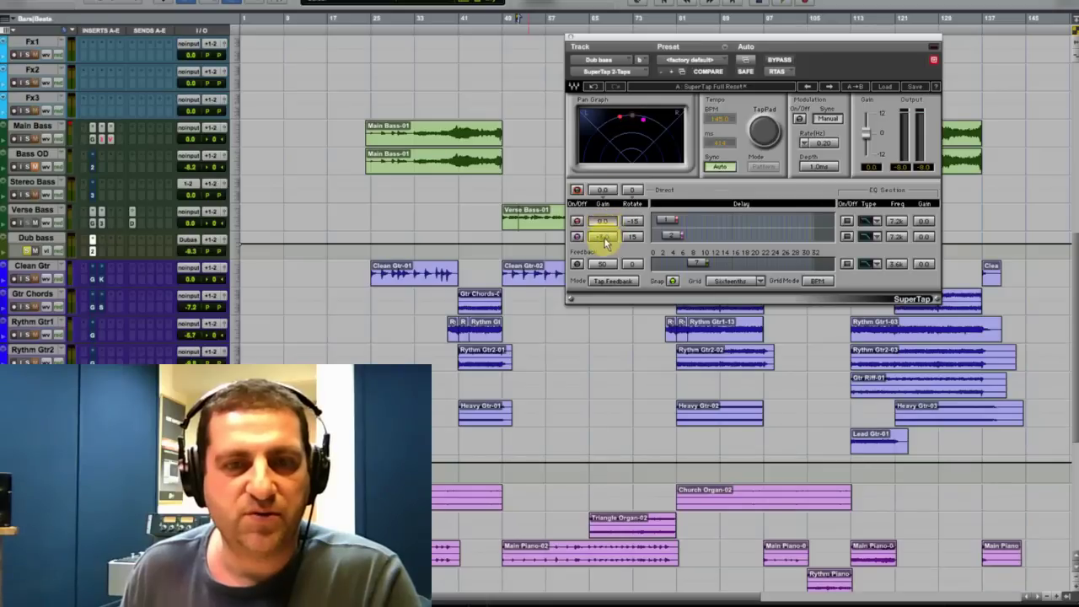
pyautogui.click(667, 239)
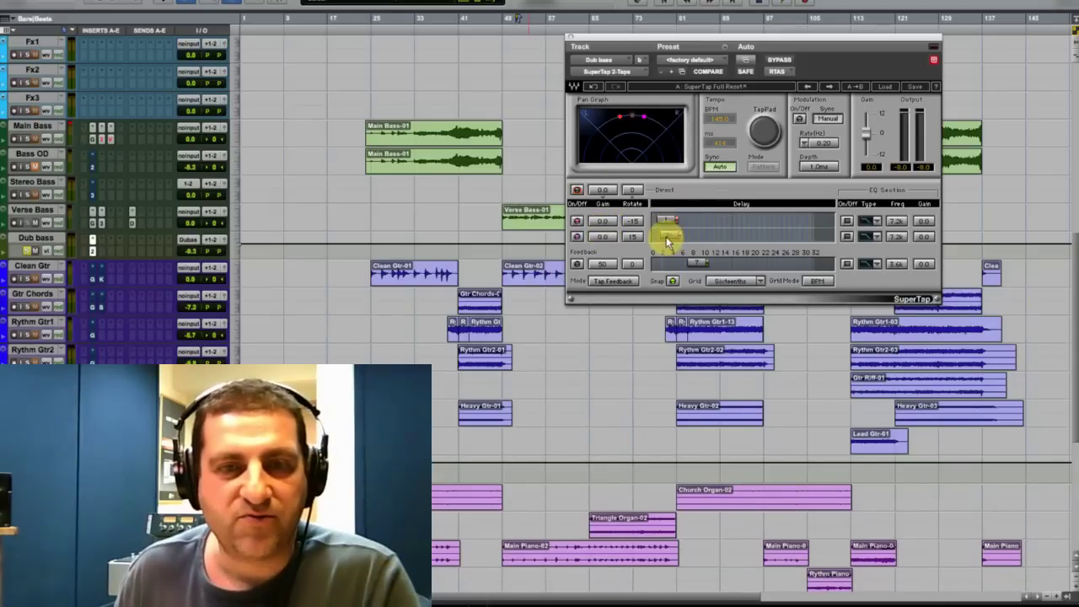
pyautogui.moveTo(664, 239)
pyautogui.mouseDown()
pyautogui.moveTo(669, 228)
pyautogui.moveTo(670, 269)
pyautogui.moveTo(665, 216)
pyautogui.moveTo(725, 219)
pyautogui.moveTo(621, 225)
pyautogui.moveTo(669, 233)
pyautogui.moveTo(657, 229)
pyautogui.moveTo(674, 284)
pyautogui.moveTo(665, 282)
pyautogui.moveTo(672, 226)
pyautogui.mouseUp()
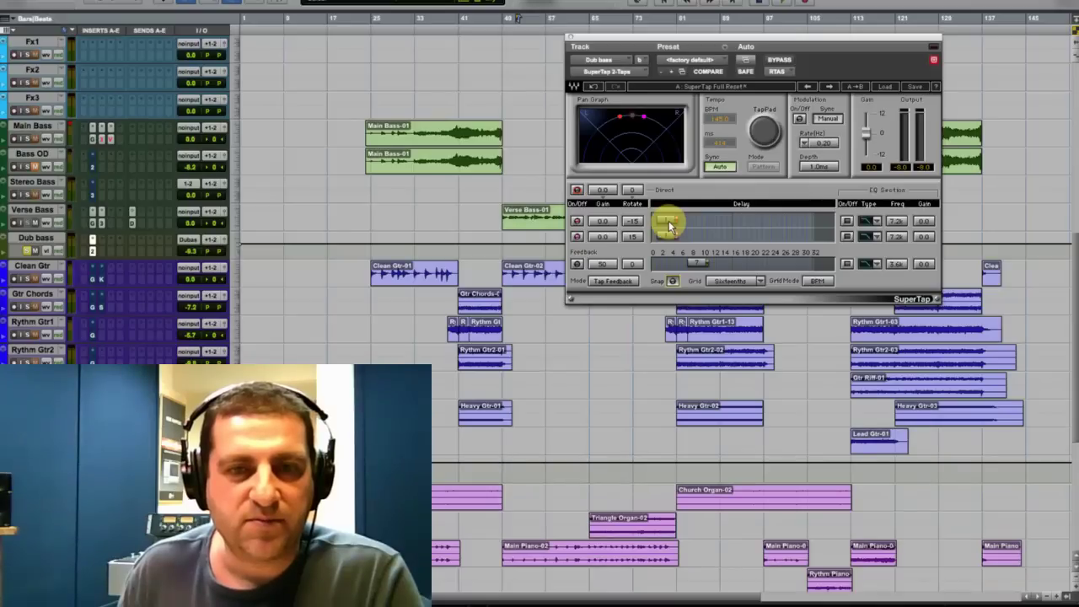
pyautogui.press('space')
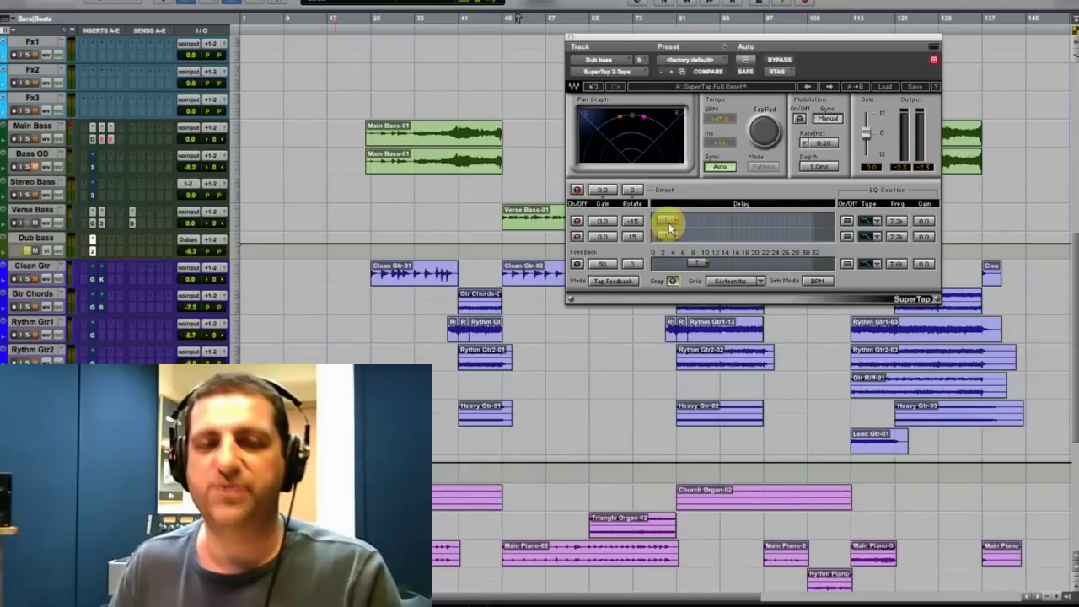
# Spread the two SuperTap taps in stereo by rotating the first to -45 and the second to 45.
pyautogui.moveTo(638, 222); pyautogui.dragTo(531, 222)
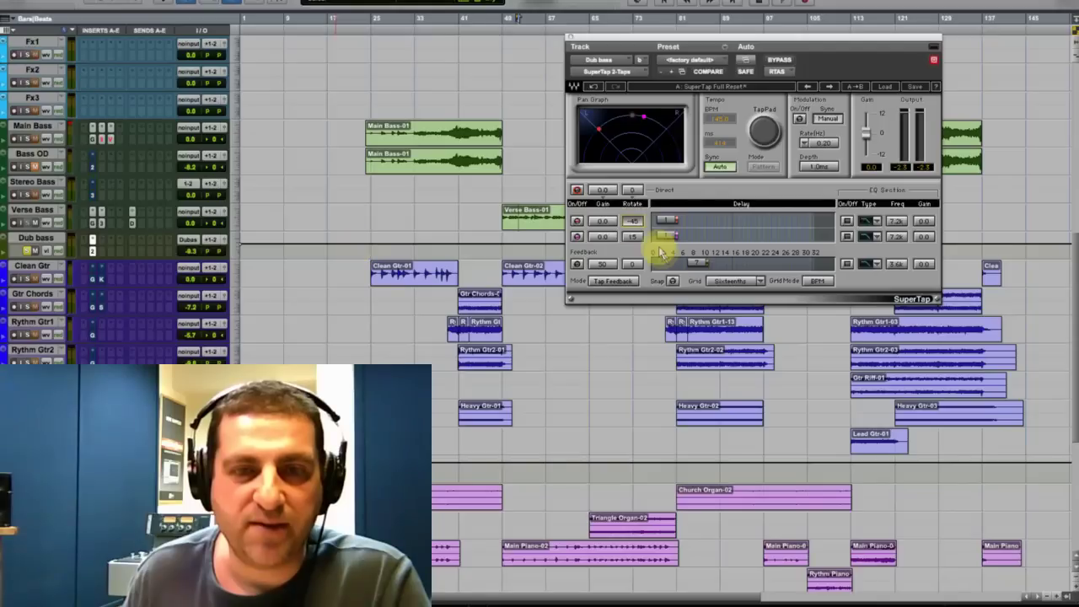
pyautogui.moveTo(632, 229); pyautogui.dragTo(674, 236)
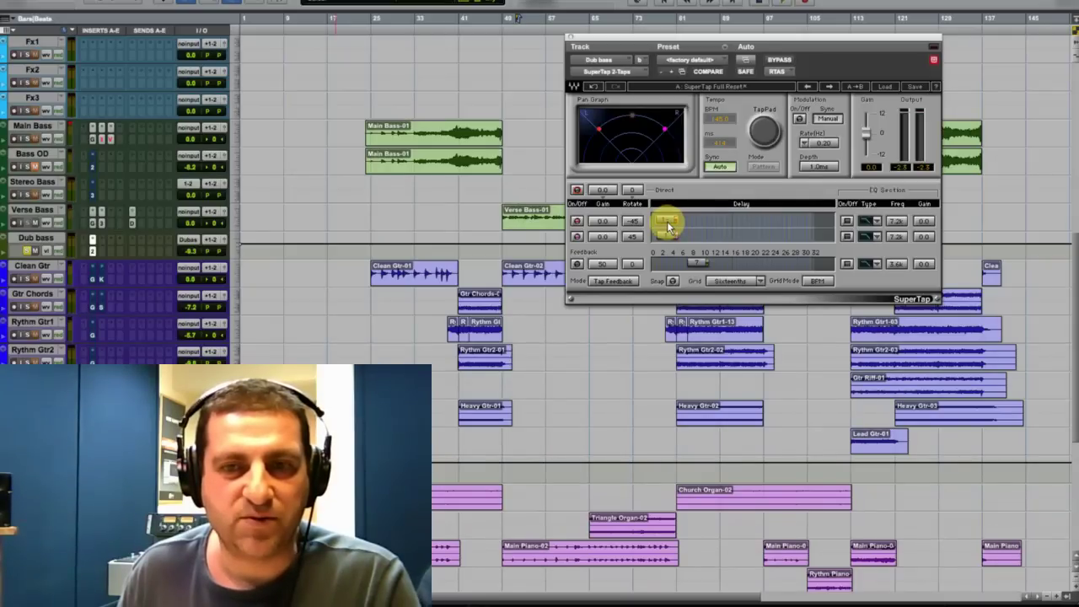
pyautogui.click(672, 236)
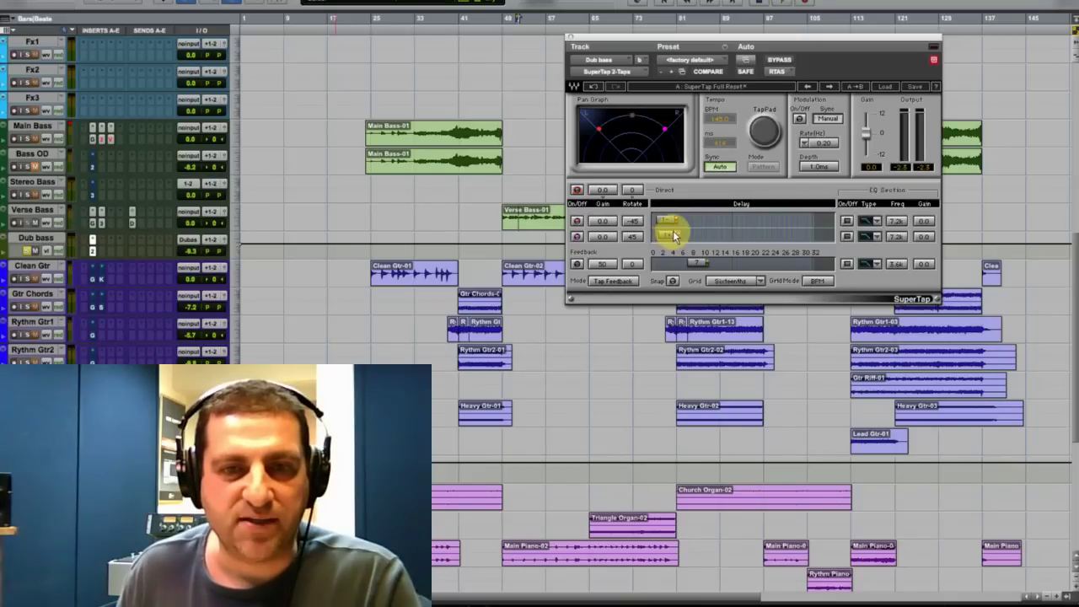
# Check the tap delays in milliseconds and snap both taps to the same sixteenth-note position in BPM grid mode.
pyautogui.click(672, 281)
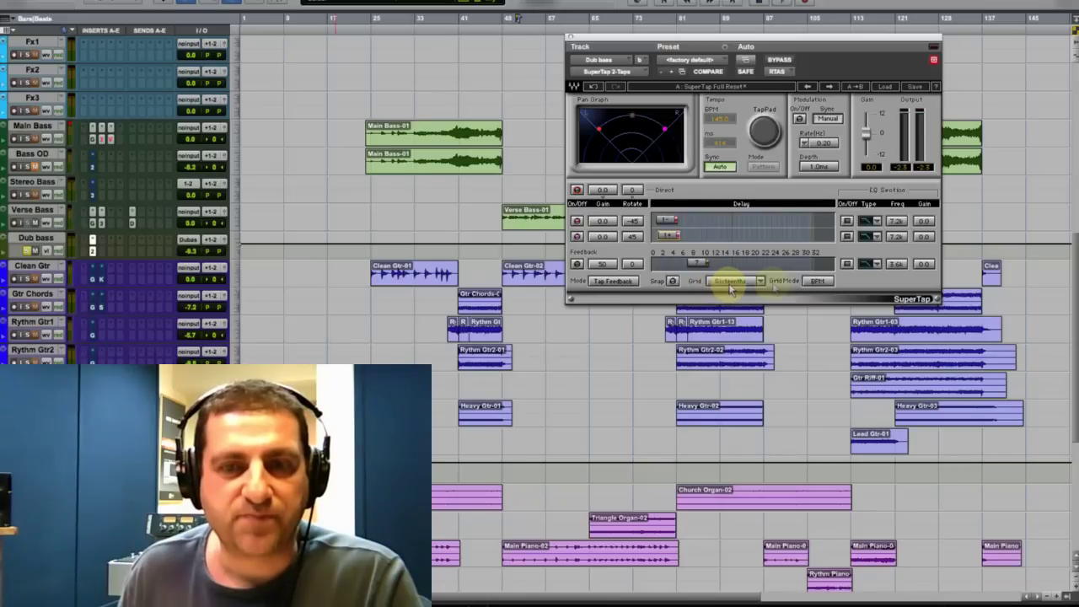
pyautogui.click(816, 282)
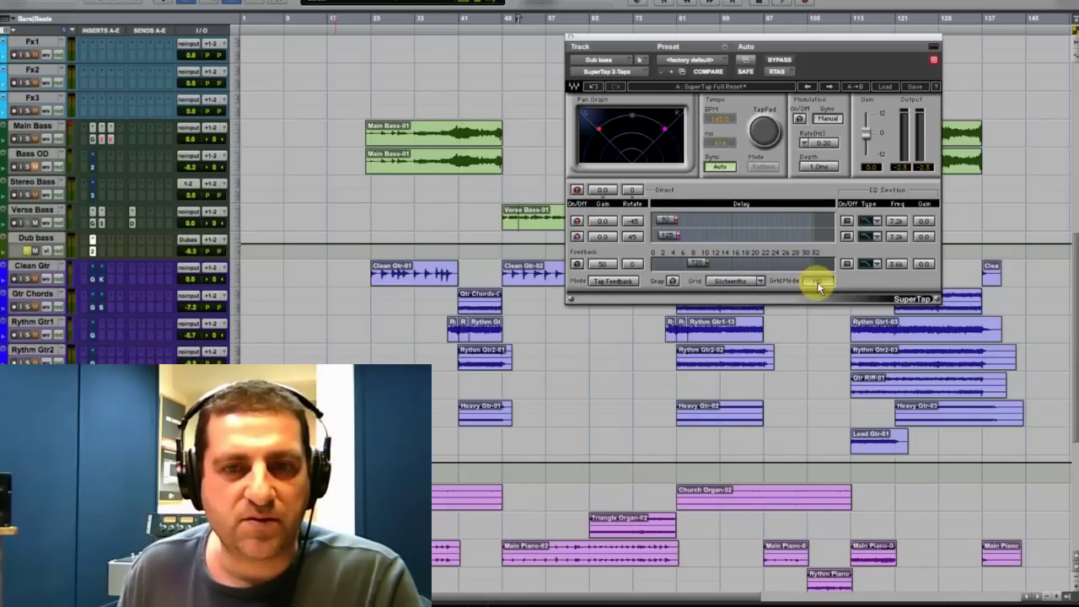
pyautogui.click(816, 282)
pyautogui.click(672, 281)
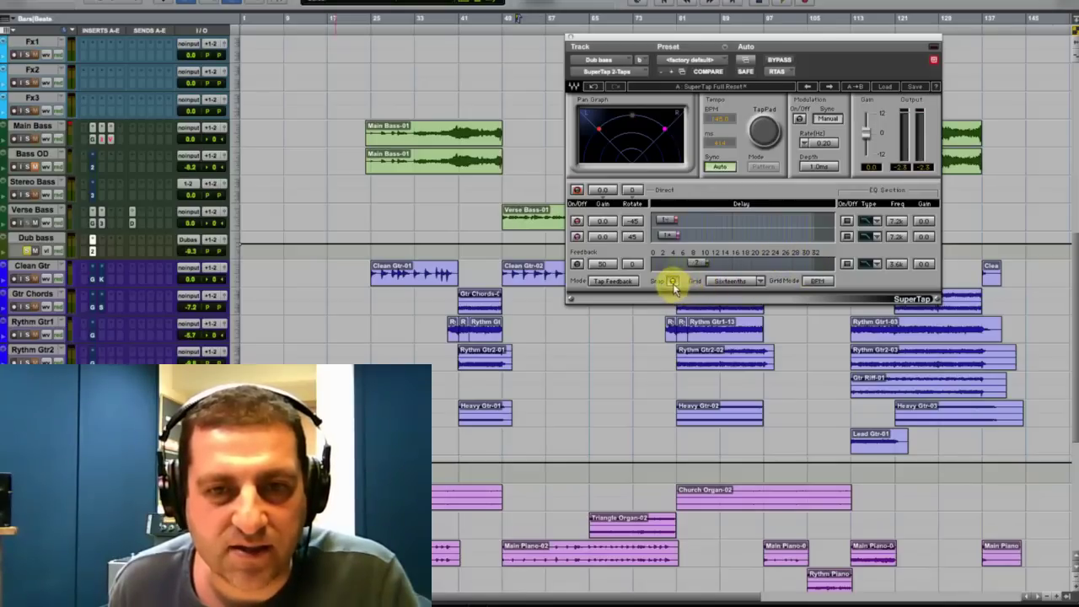
pyautogui.moveTo(670, 237); pyautogui.dragTo(684, 235)
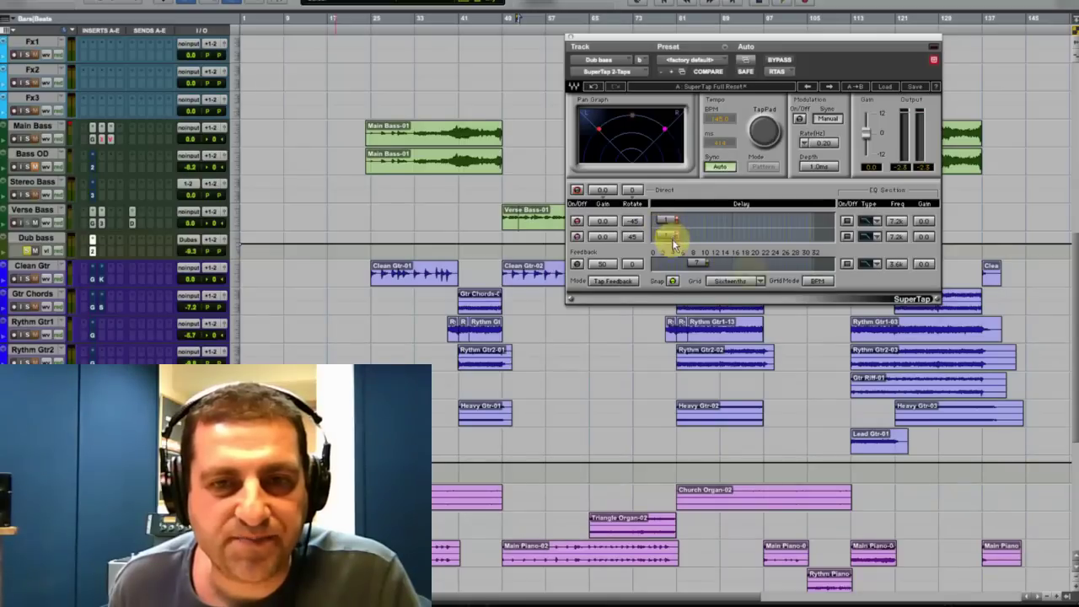
# Switch the delay grid to MS, turn Snap off, and offset the taps to about 92 and 112 ms while listening.
pyautogui.click(818, 281)
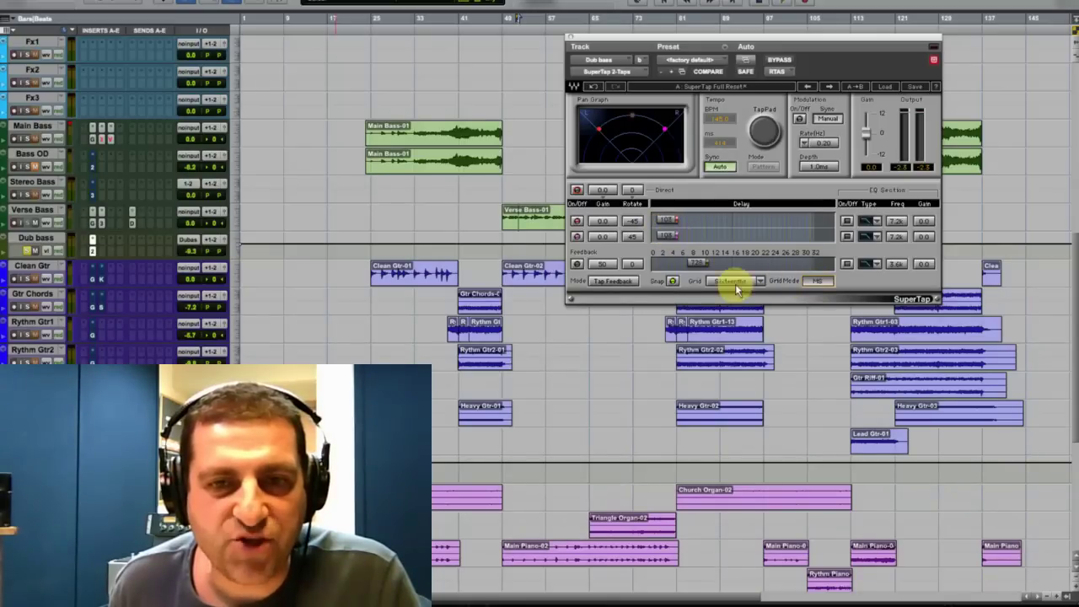
pyautogui.click(673, 282)
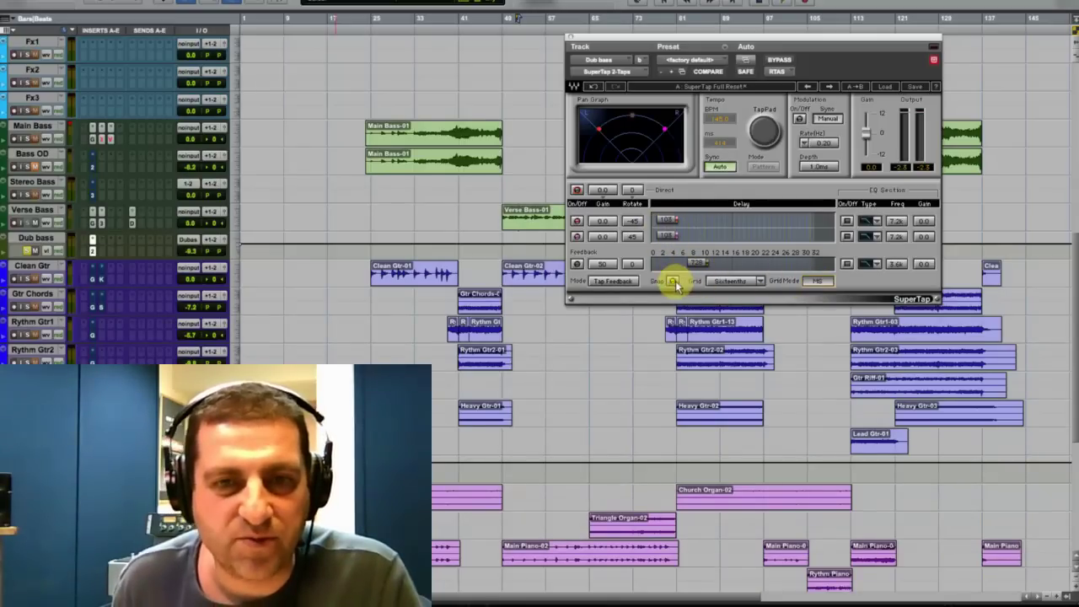
pyautogui.click(669, 237)
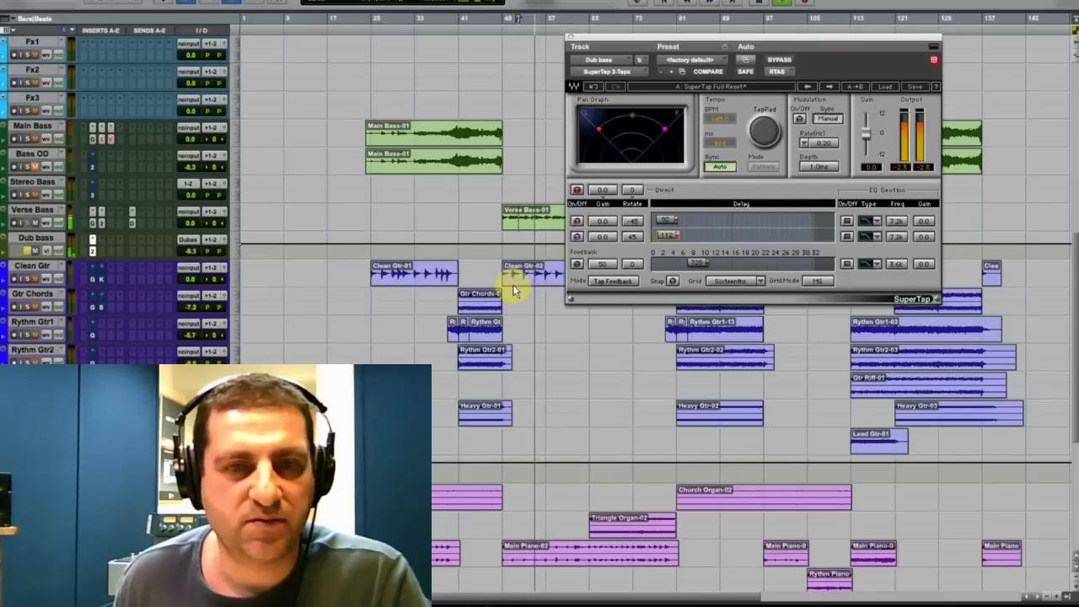
pyautogui.press('space')
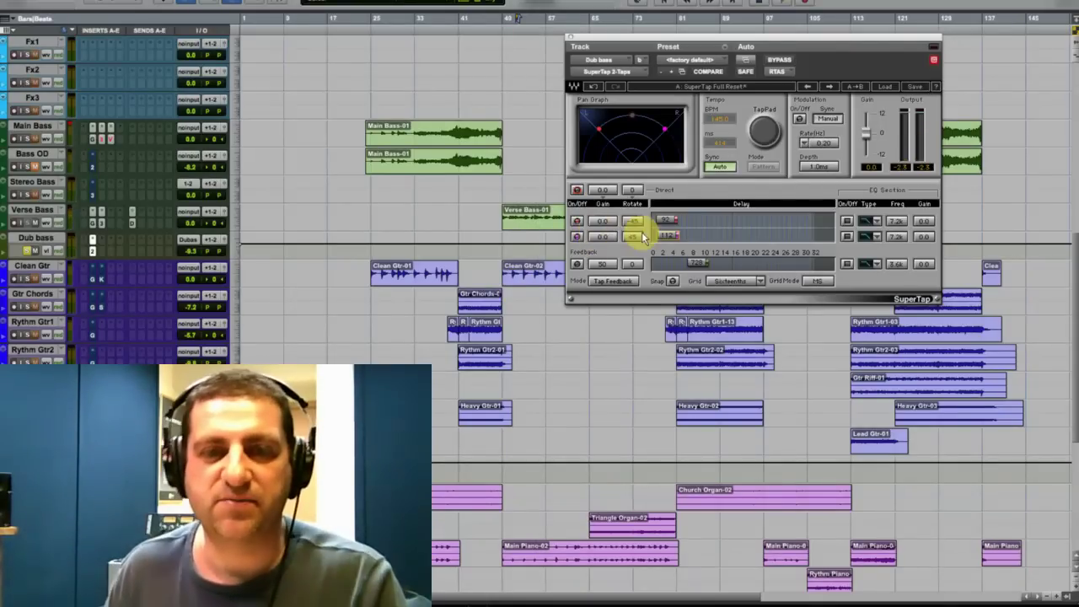
# Enable SuperTap modulation at 0.14 Hz with 2.1 ms depth, and lower Dub bass's volume to about -16 dB, ending its solo.
pyautogui.click(799, 120)
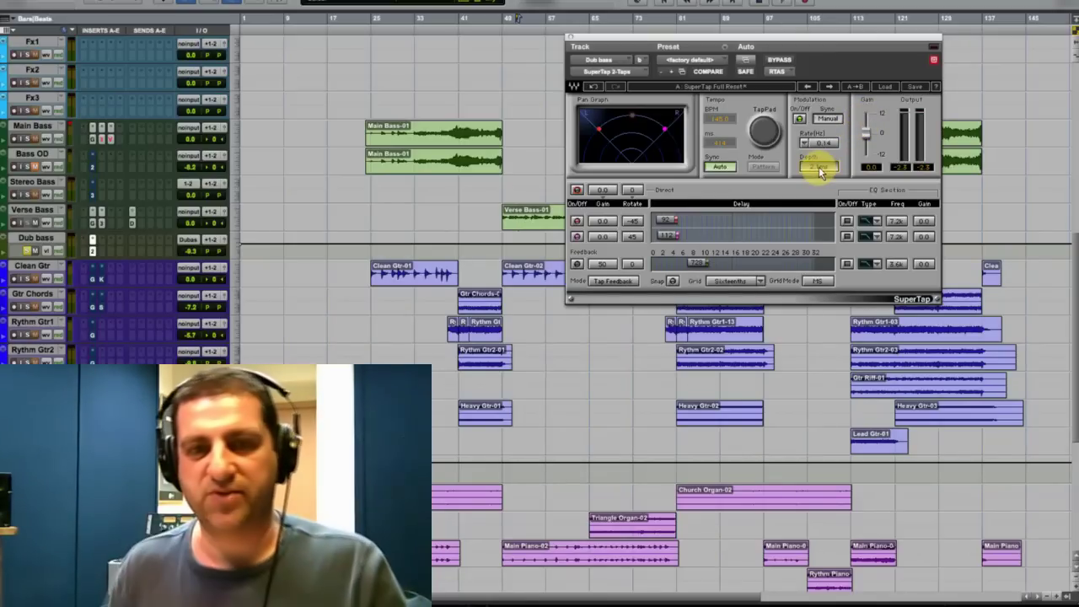
pyautogui.press('space')
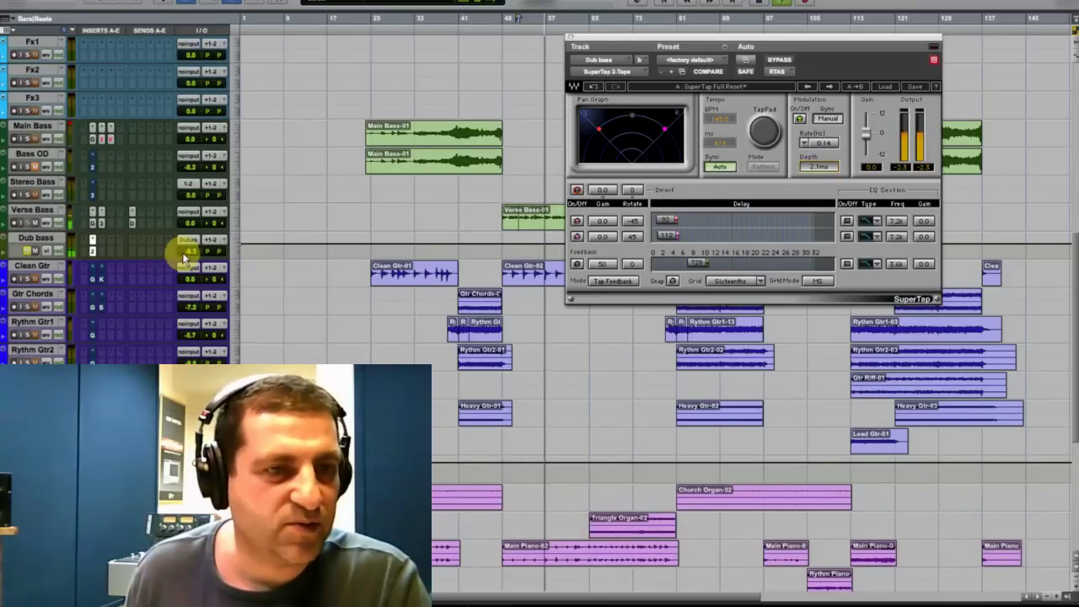
pyautogui.moveTo(190, 254); pyautogui.dragTo(189, 264)
pyautogui.click(26, 250)
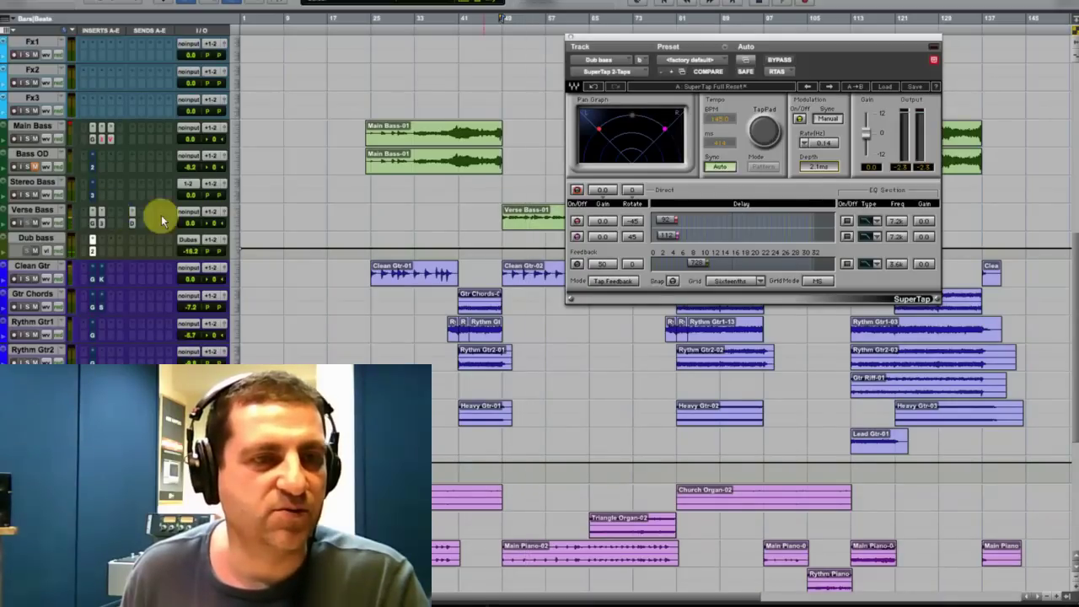
# Add a Q2 equalizer to Verse Bass and boost band 2 by about 6.3 dB near 1.7 kHz with a Q of 2.8.
pyautogui.click(111, 211)
pyautogui.moveTo(149, 242)
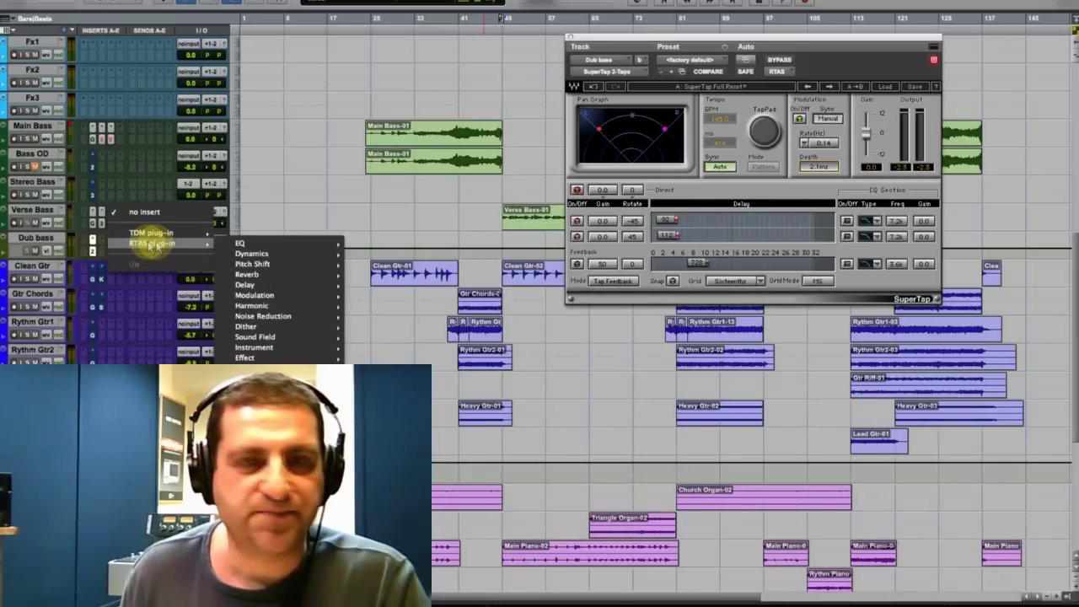
pyautogui.moveTo(257, 242)
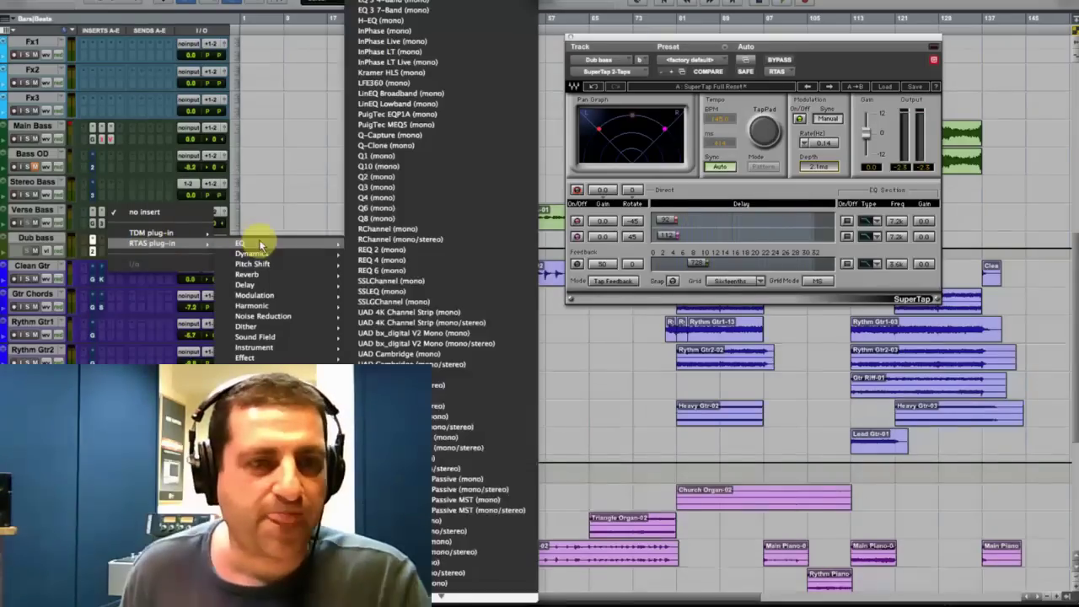
pyautogui.click(409, 173)
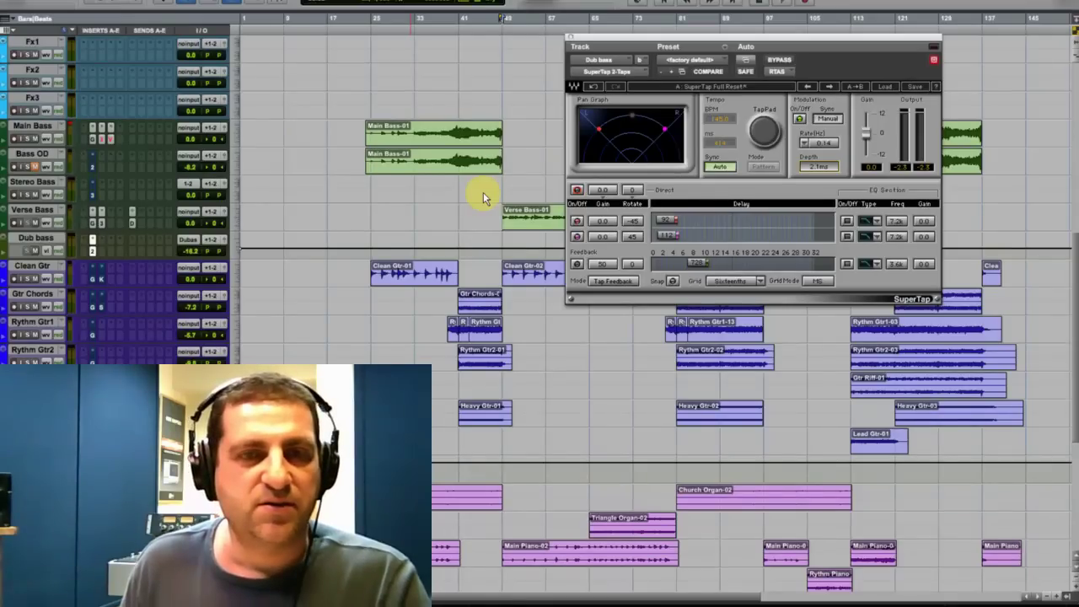
pyautogui.moveTo(673, 148); pyautogui.dragTo(731, 129)
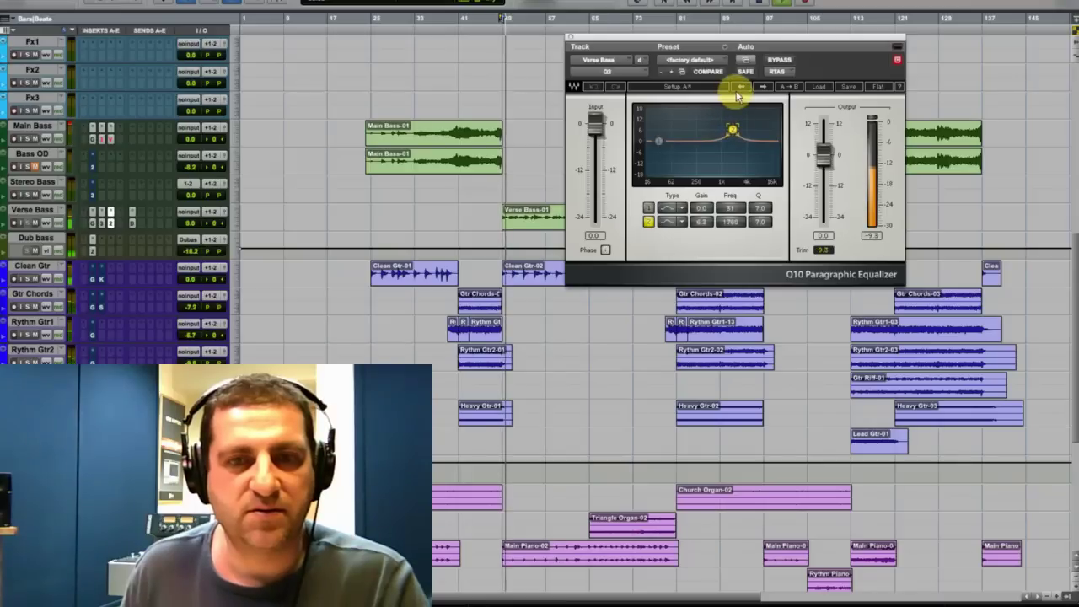
pyautogui.moveTo(753, 225); pyautogui.dragTo(724, 241)
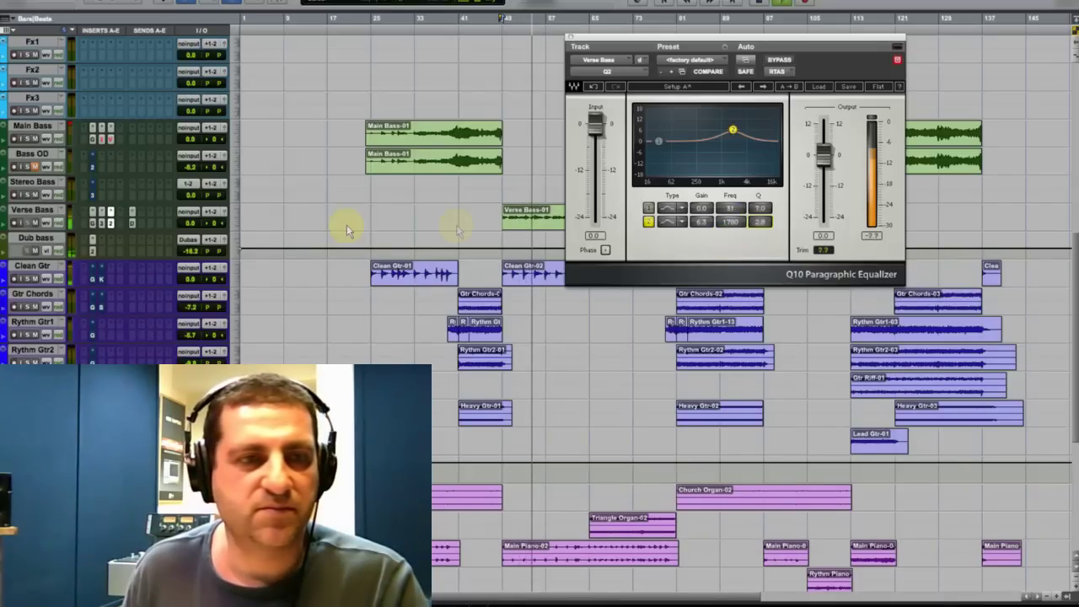
# Raise Verse Bass's volume to +1.2 dB, close its equalizer and stop playback.
pyautogui.click(193, 221)
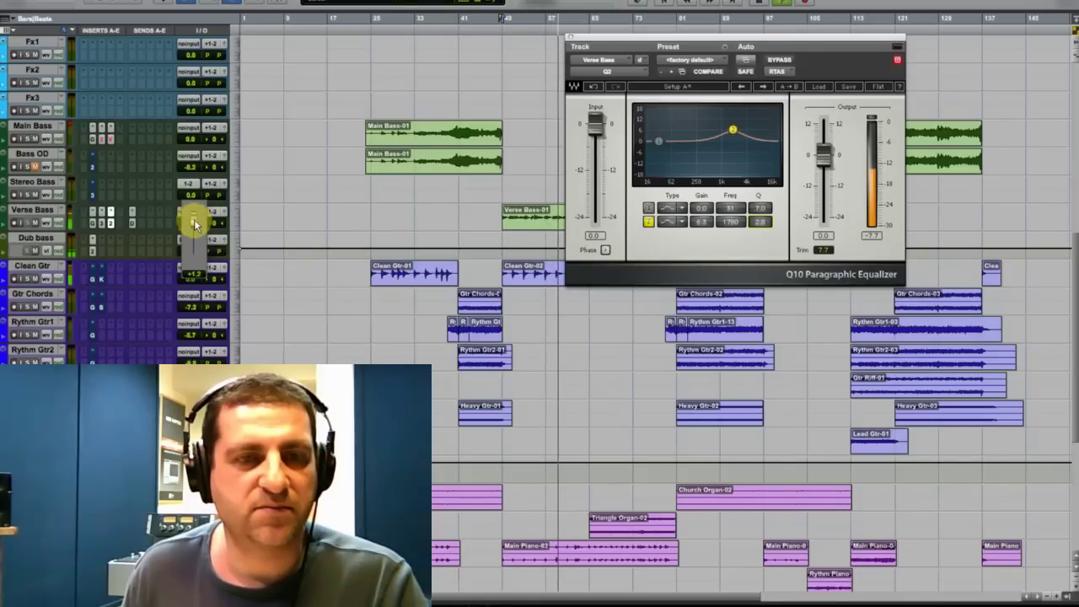
pyautogui.moveTo(194, 219); pyautogui.dragTo(194, 219)
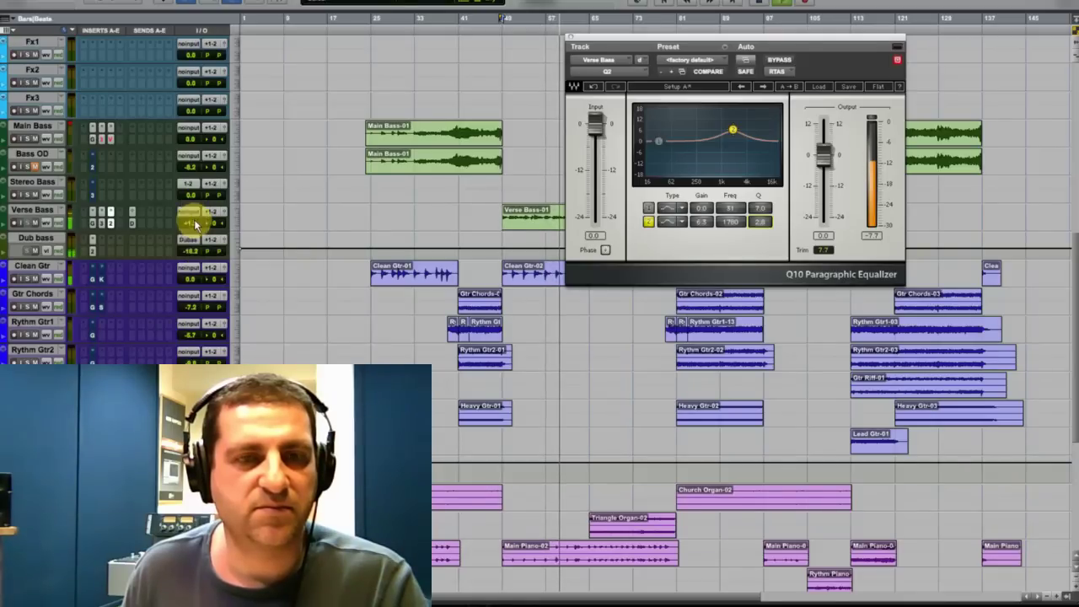
pyautogui.click(572, 44)
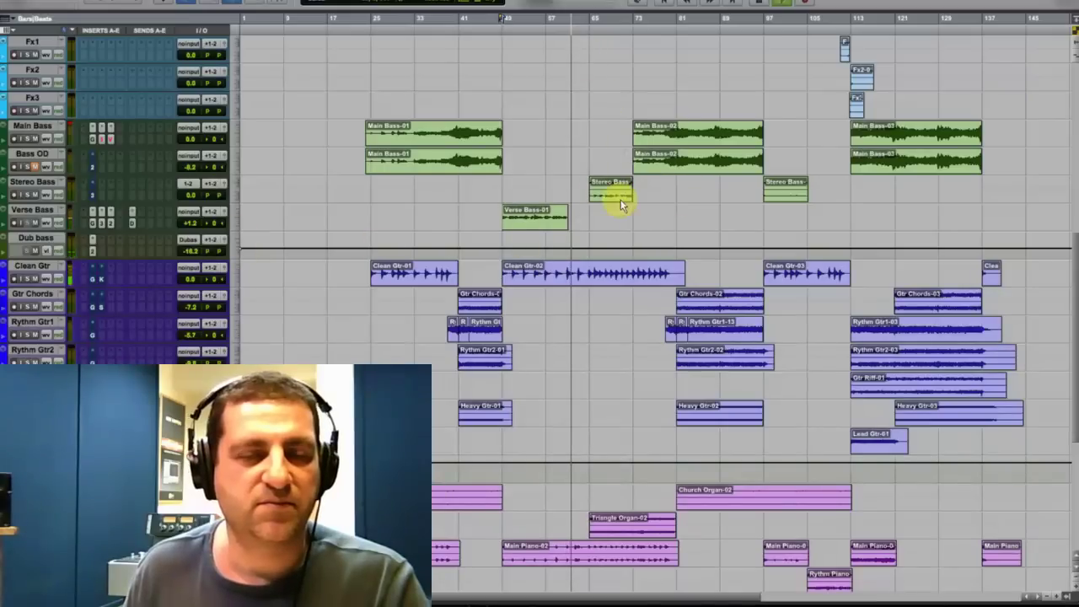
pyautogui.press('space')
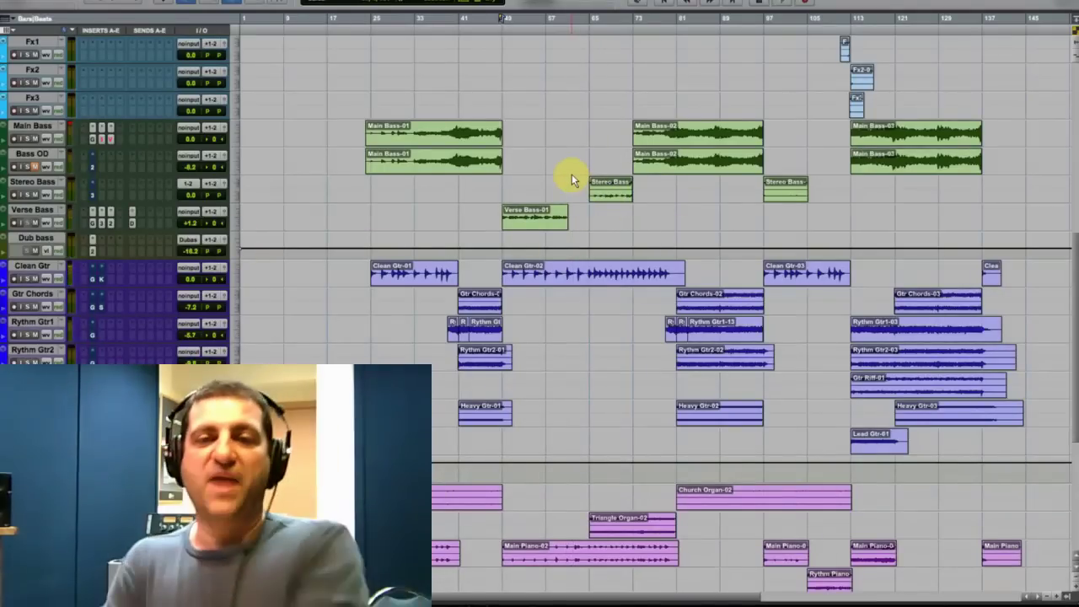
# Play the Stereo Bass-01 region from bar 65, first within the mix and again with Stereo Bass soloed.
pyautogui.click(436, 154)
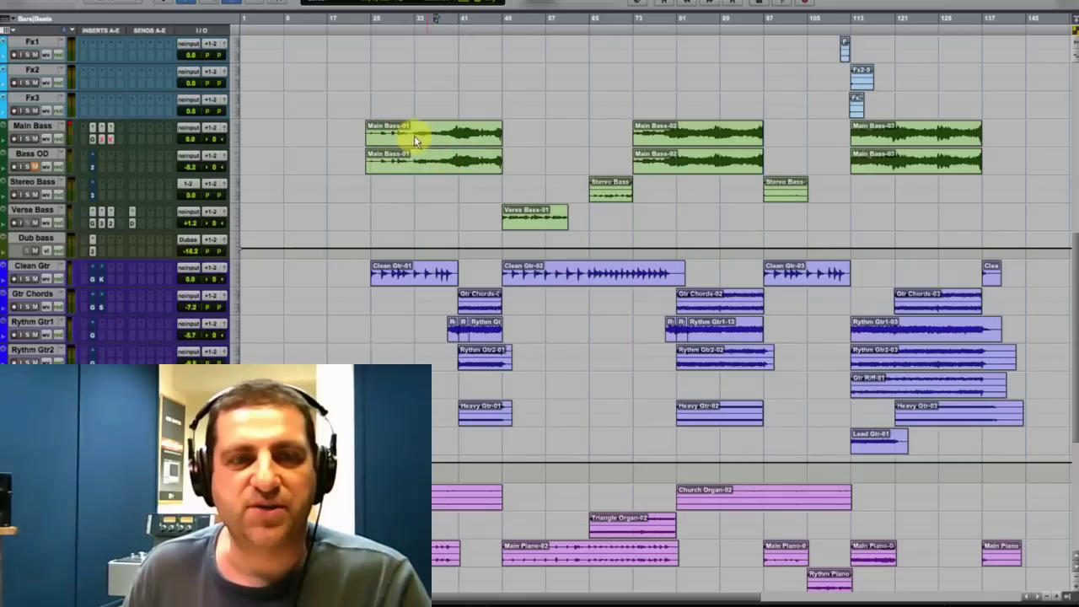
pyautogui.click(451, 129)
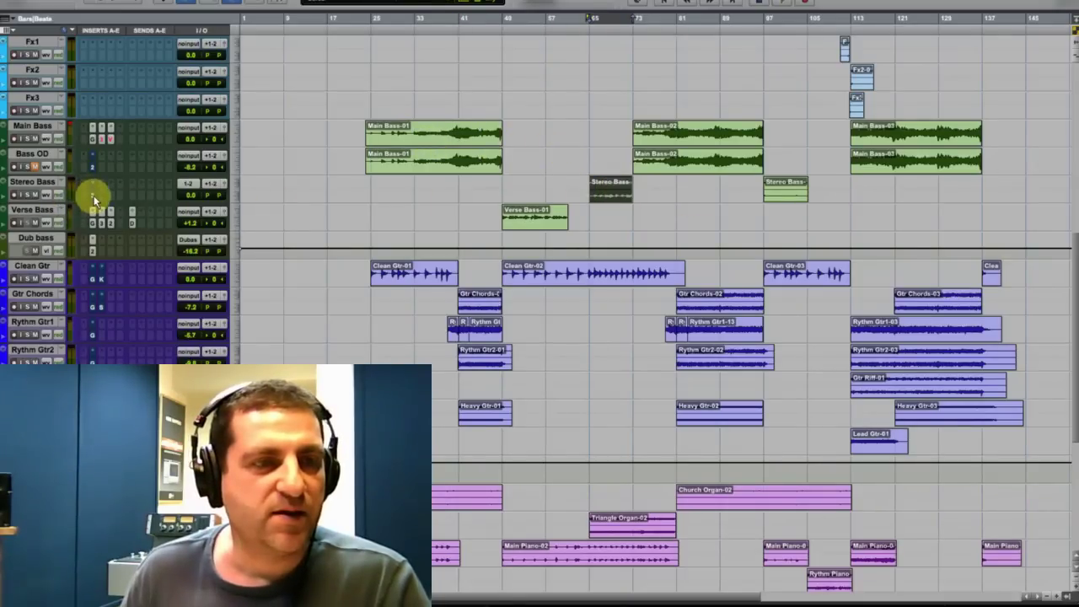
pyautogui.press('space')
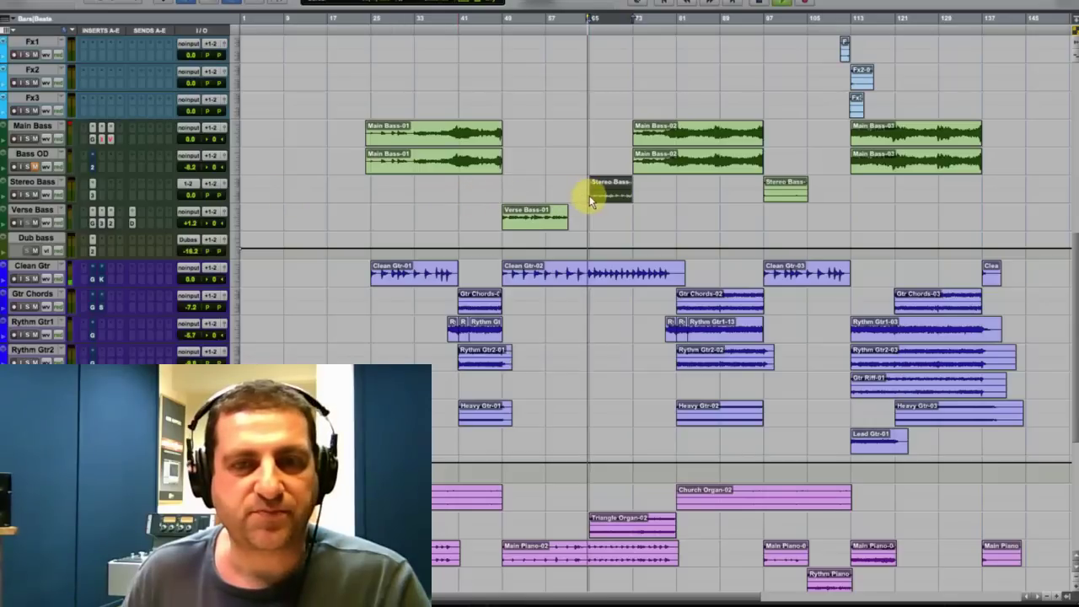
pyautogui.click(511, 220)
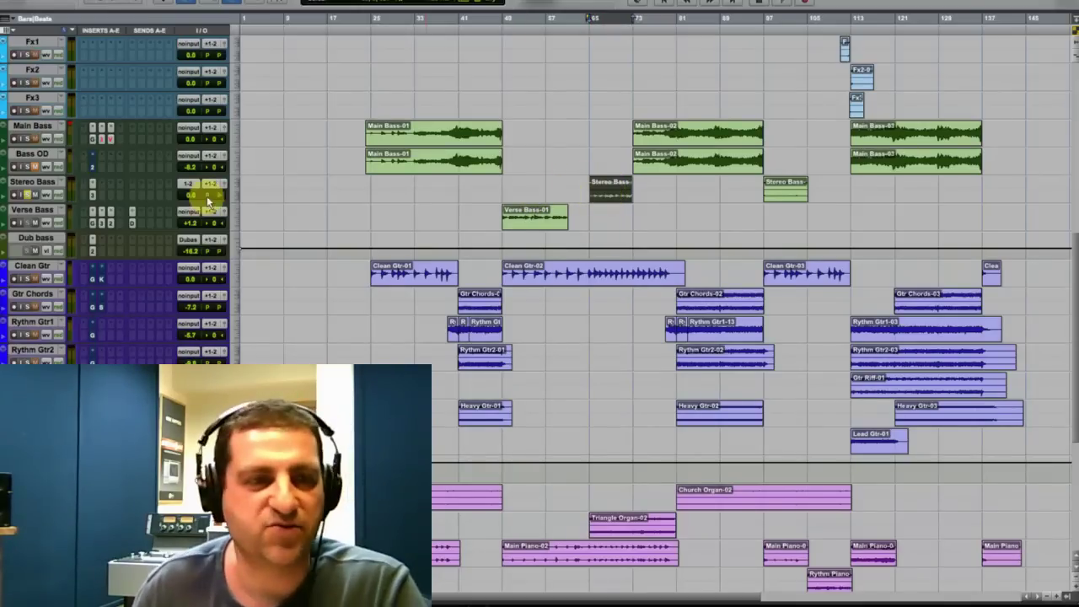
pyautogui.press('space')
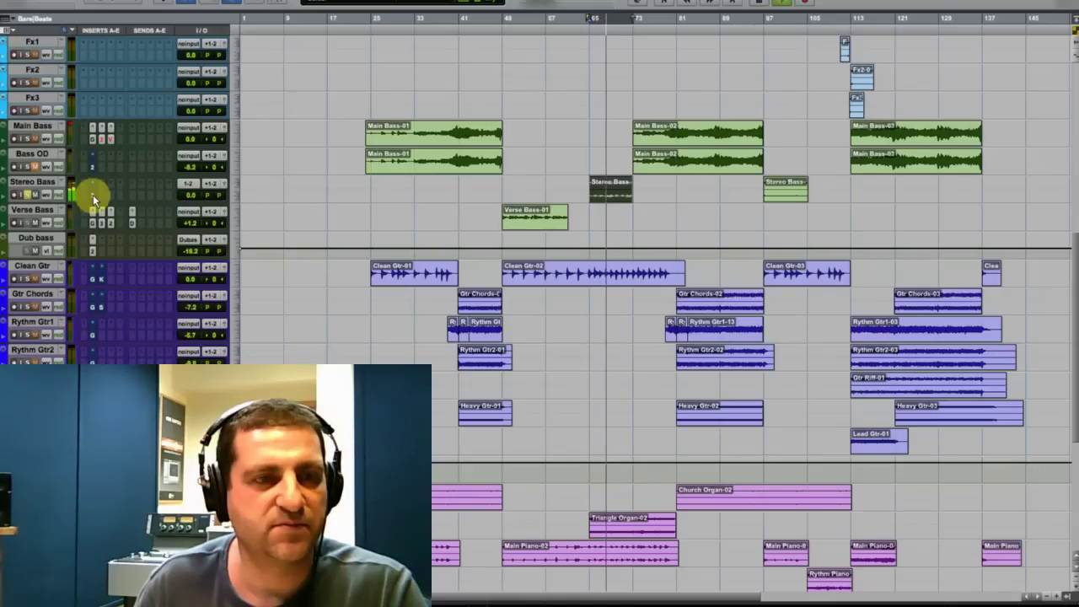
# Open the CLA-3A compressor on Stereo Bass and set its peak reduction to about 5.
pyautogui.click(93, 196)
pyautogui.moveTo(826, 164); pyautogui.dragTo(850, 132)
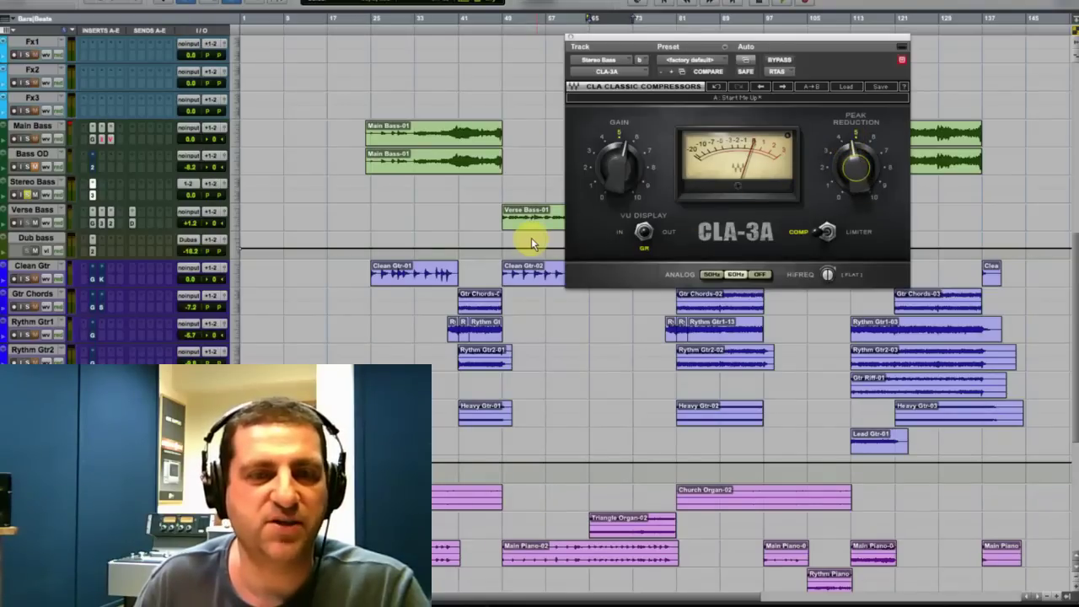
pyautogui.moveTo(640, 36); pyautogui.dragTo(595, 251)
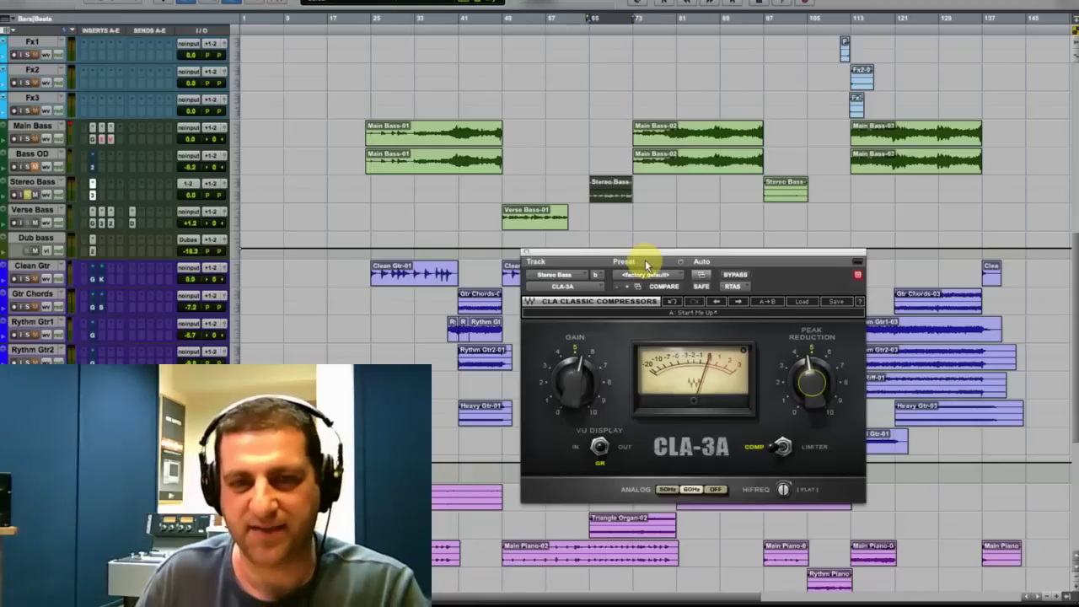
pyautogui.press('space')
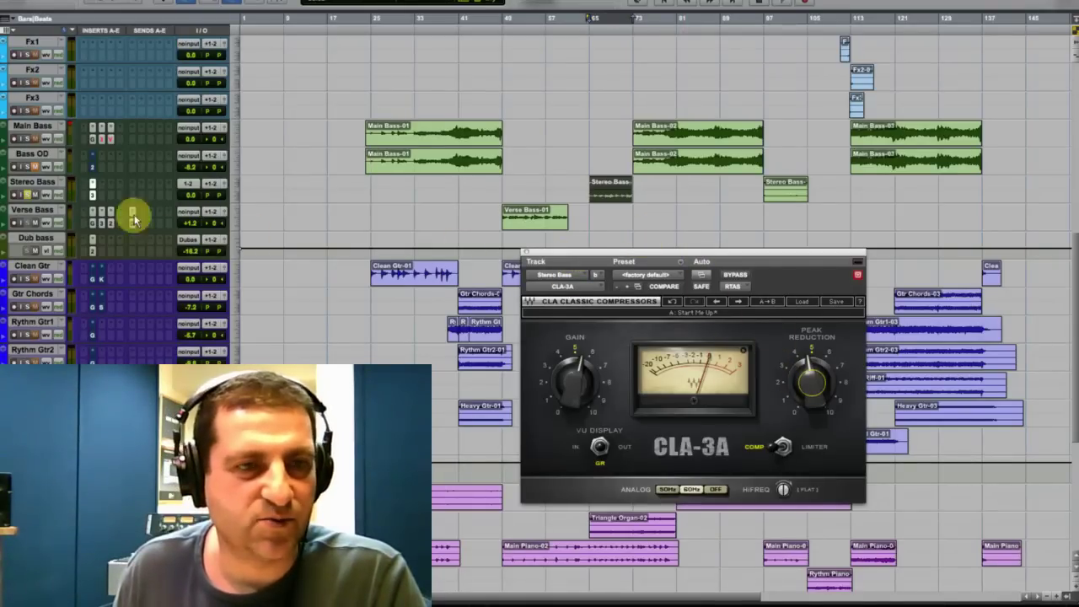
# Move the compressor window off Stereo Bass-01 and listen to the compressed Stereo Bass in the full mix without solo.
pyautogui.moveTo(614, 249); pyautogui.dragTo(780, 55)
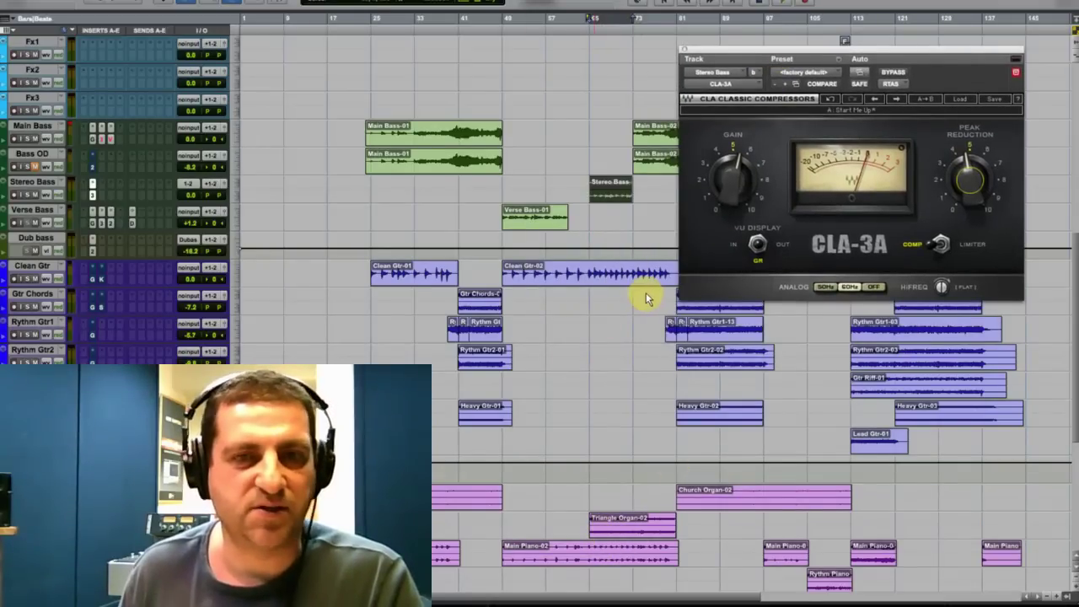
pyautogui.press('space')
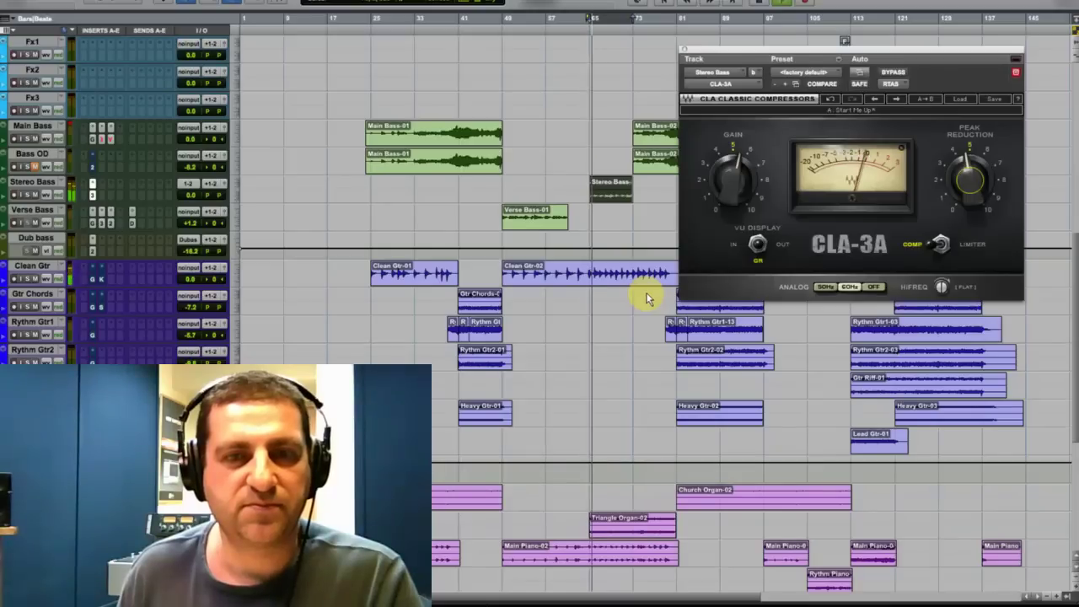
pyautogui.moveTo(967, 162)
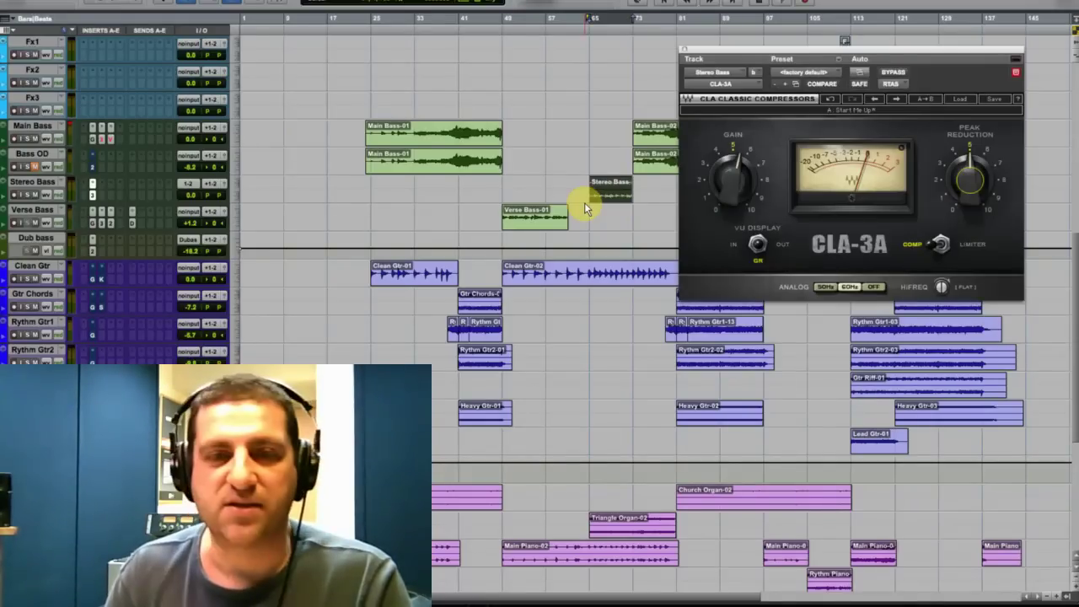
# Set the Stereo Bass track height to large and magnify the Stereo Bass-01 region, with the compressor window moved out of the way.
pyautogui.click(607, 192)
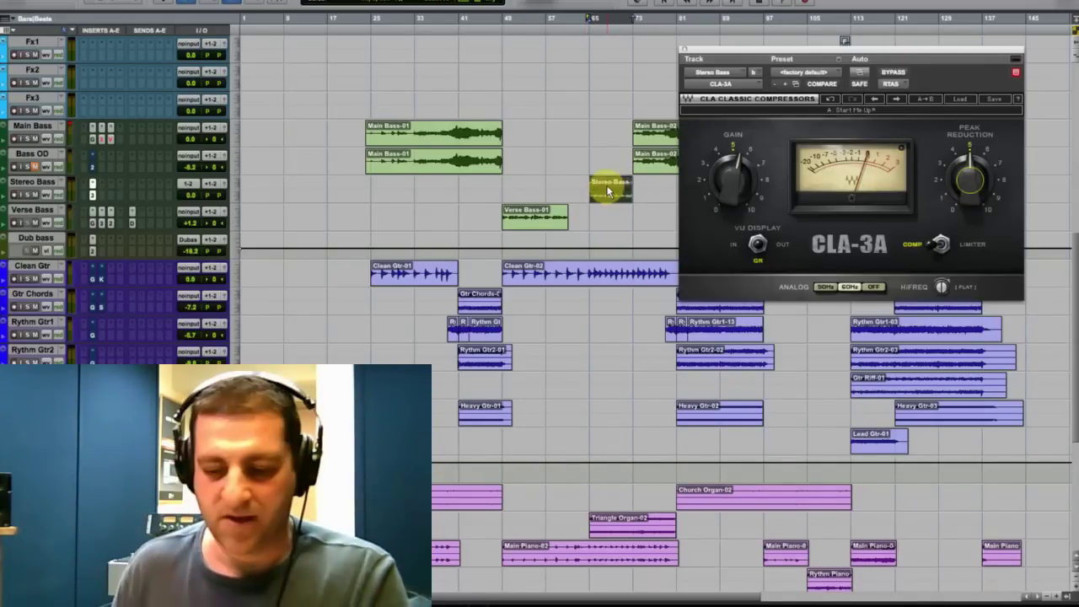
pyautogui.hotkey('ctrl', ']')
pyautogui.hotkey('ctrl', ']')
pyautogui.moveTo(699, 48); pyautogui.dragTo(699, 325)
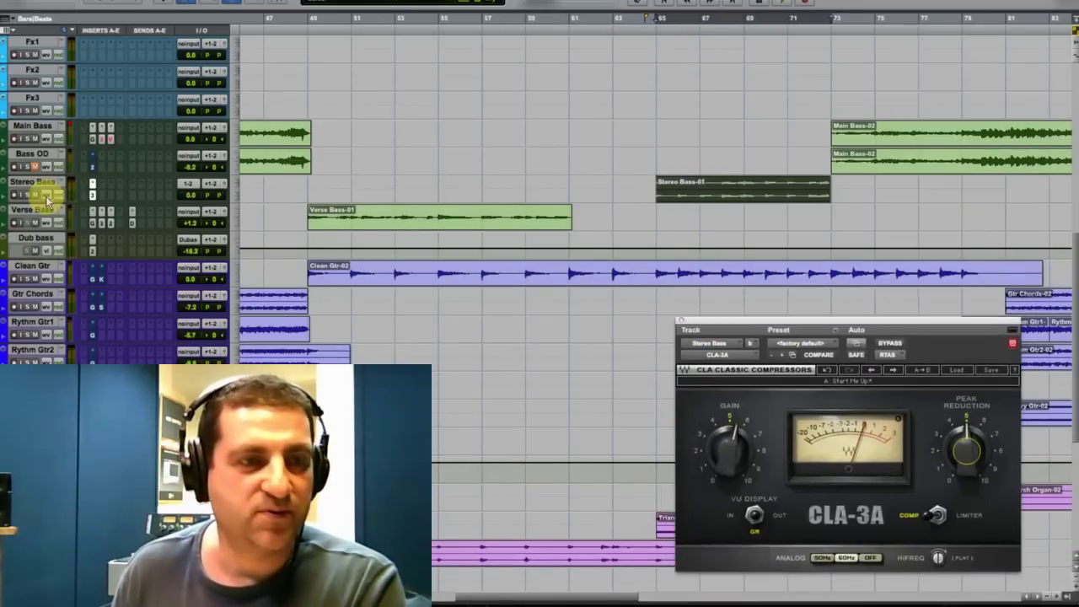
pyautogui.click(239, 200)
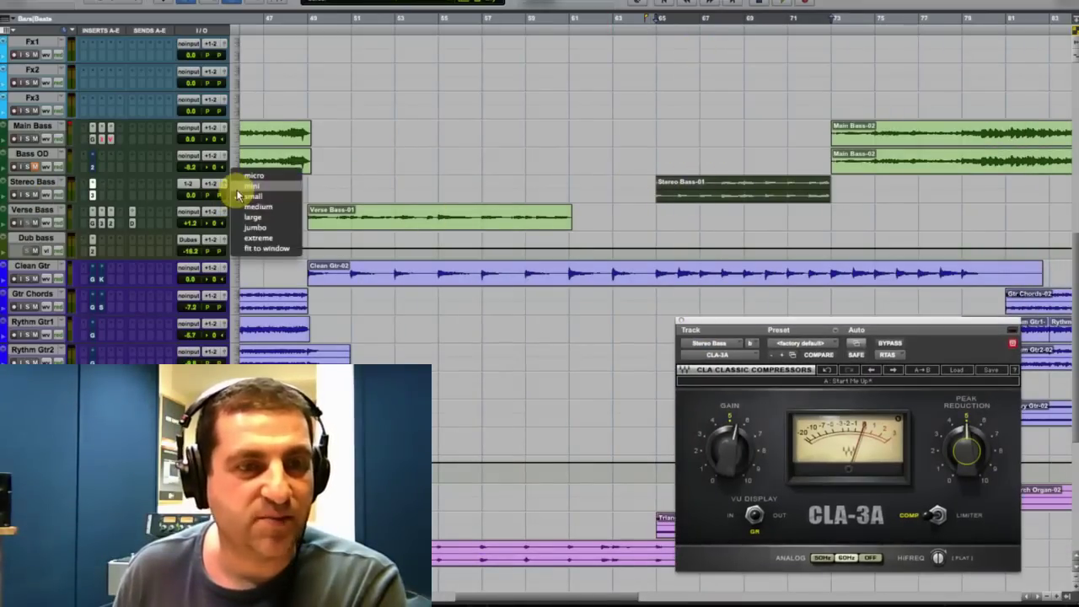
pyautogui.click(284, 215)
pyautogui.hotkey('ctrl', ']')
pyautogui.hotkey('ctrl', ']')
pyautogui.hotkey('ctrl', ']')
pyautogui.hotkey('ctrl', ']')
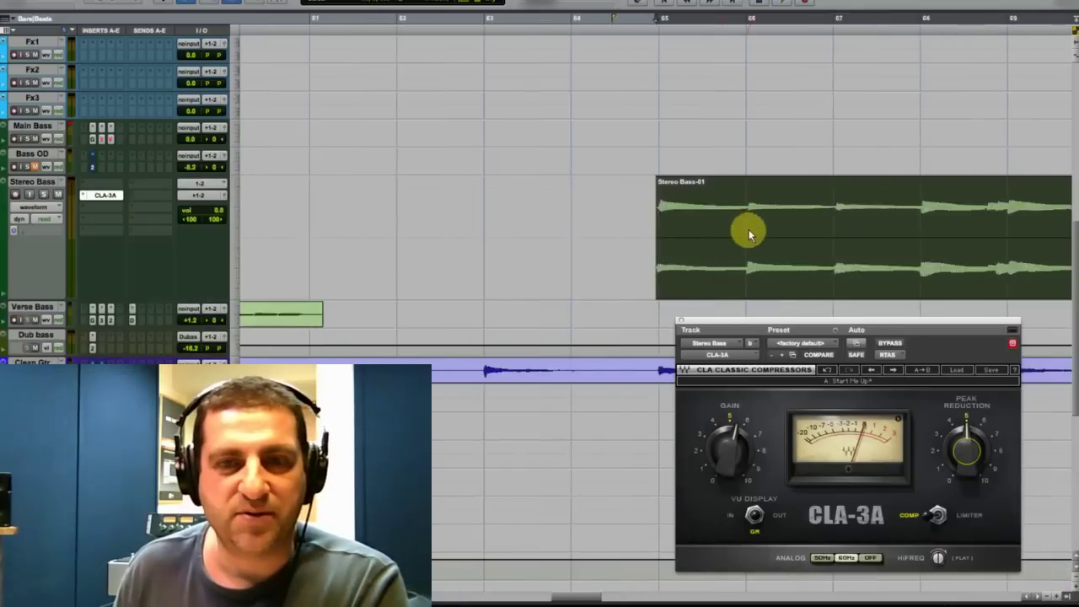
# Examine both channel waveforms of Stereo Bass-01 closely around its start at bar 65 and return to an overview of the region.
pyautogui.hscroll(5, 766, 235)
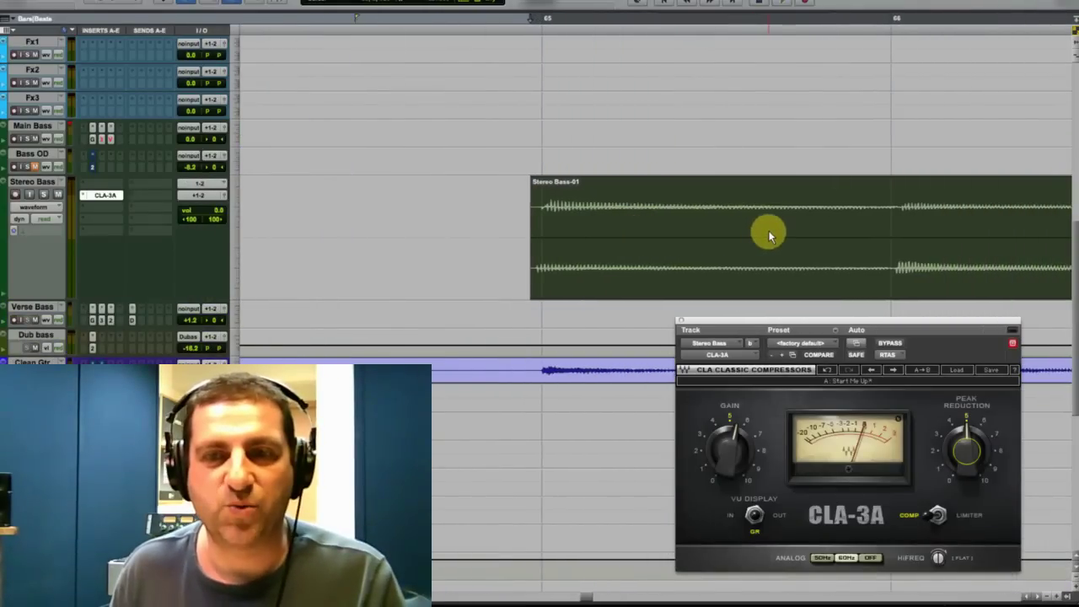
pyautogui.hscroll(5, 769, 231)
pyautogui.hotkey('ctrl', '[')
pyautogui.hotkey('ctrl', '[')
pyautogui.scroll(1, 768, 230)
pyautogui.hotkey('ctrl', ']')
pyautogui.hotkey('ctrl', ']')
pyautogui.hscroll(-5, 766, 234)
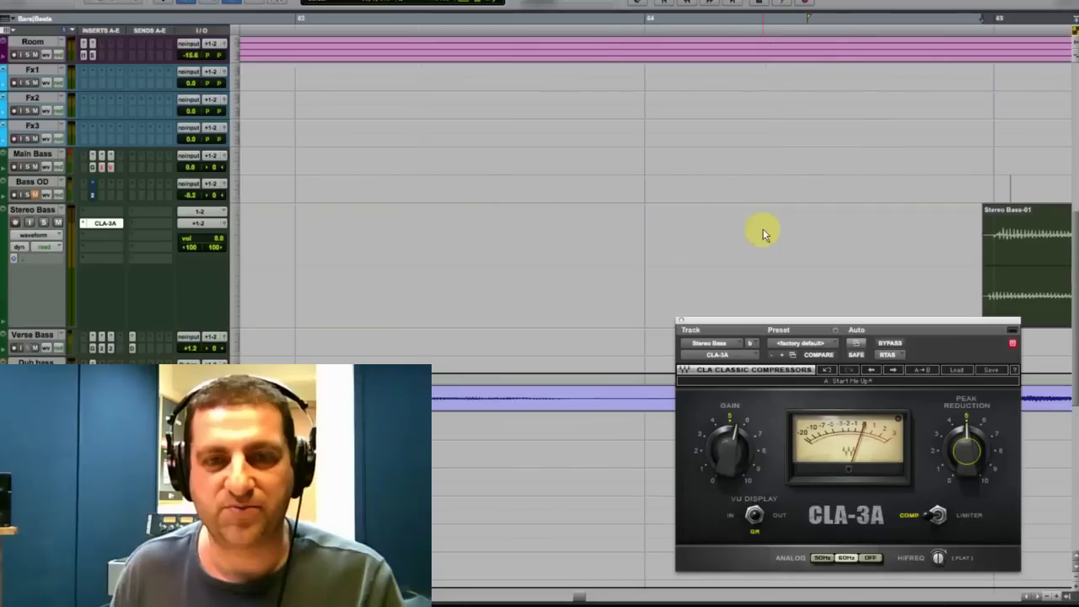
pyautogui.hotkey('ctrl', '[')
pyautogui.hotkey('ctrl', '[')
pyautogui.hotkey('ctrl', '[')
pyautogui.hotkey('ctrl', '[')
pyautogui.hotkey('ctrl', '[')
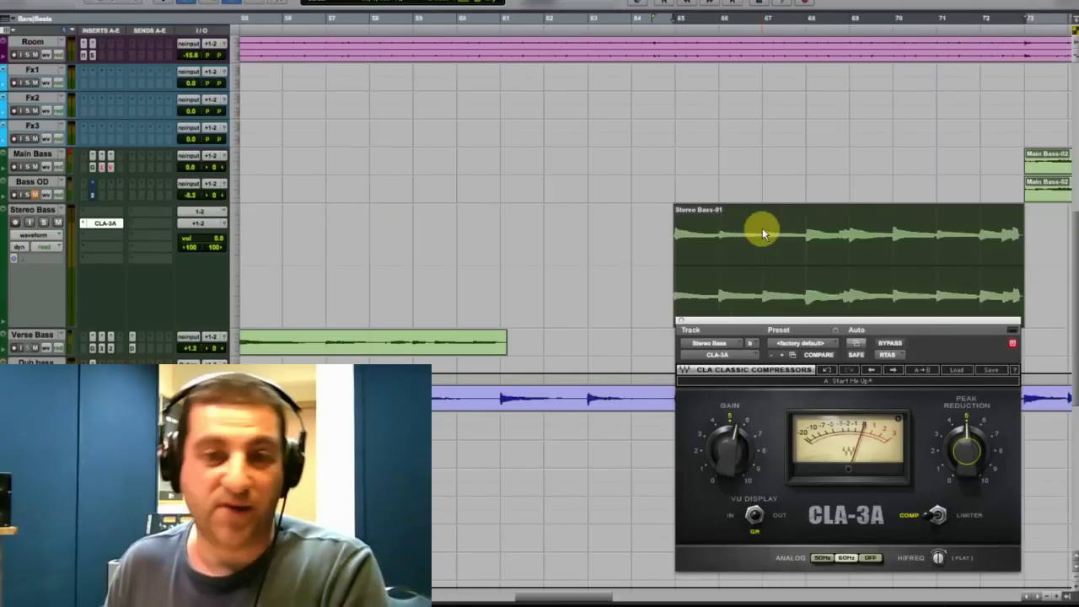
# Play the song from just before Stereo Bass-01 and listen to the compressed Stereo Bass.
pyautogui.click(656, 214)
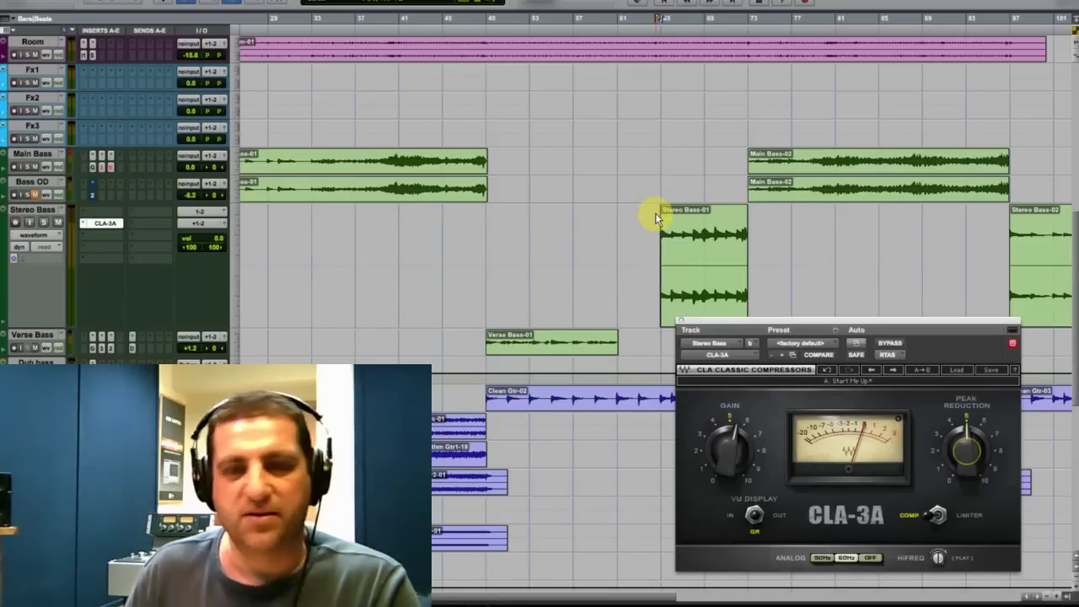
pyautogui.press('space')
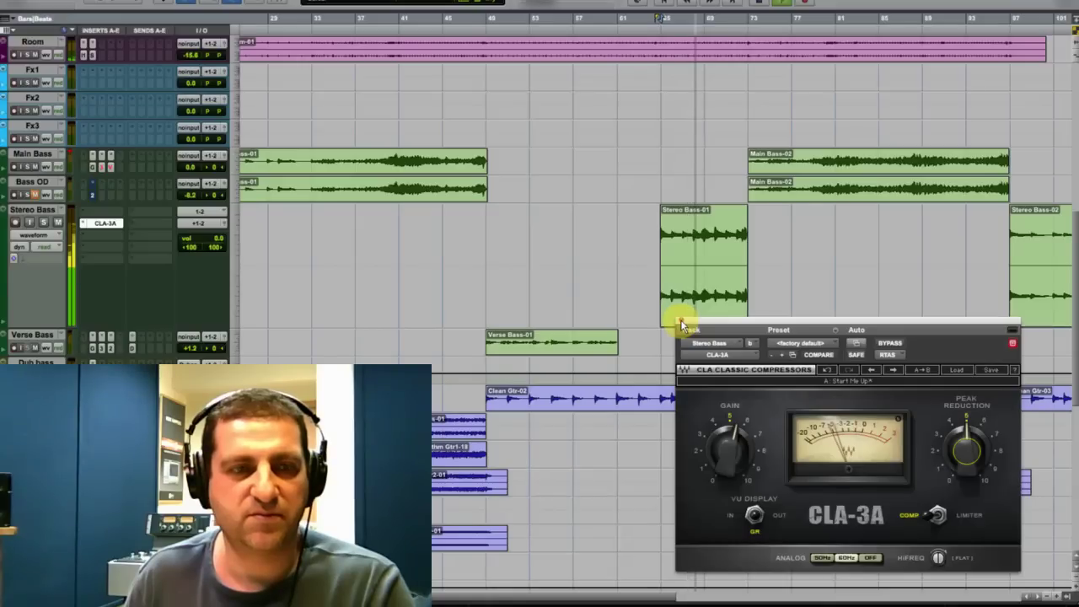
pyautogui.press('space')
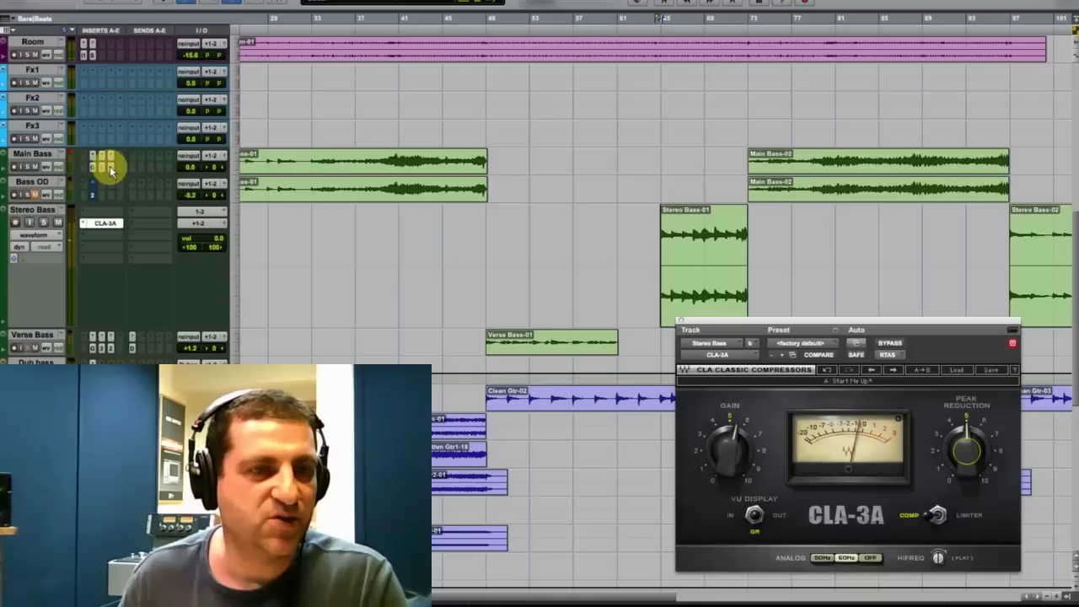
# Copy Main Bass's VComp onto Stereo Bass after the CLA-3A, set its output to about 5.4 dB during playback and close it.
pyautogui.moveTo(110, 169); pyautogui.dragTo(110, 242)
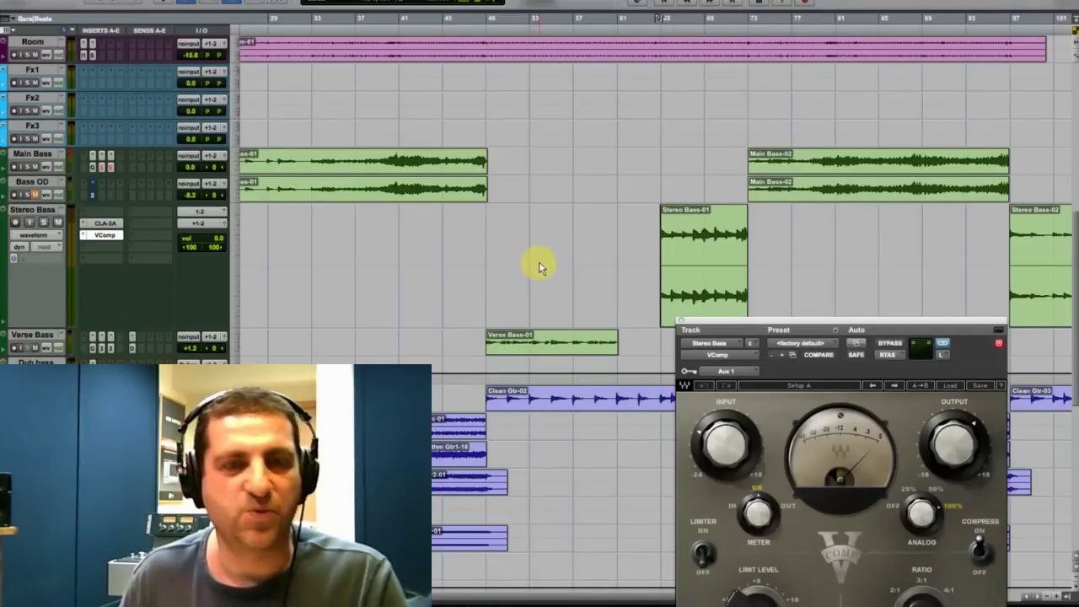
pyautogui.press('space')
pyautogui.moveTo(947, 449)
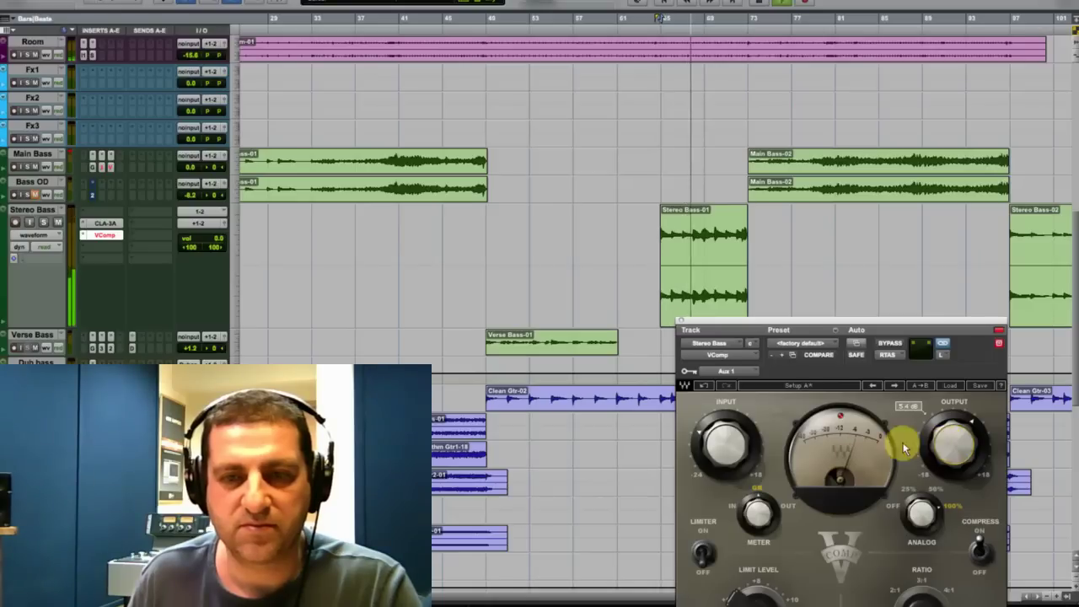
pyautogui.click(679, 321)
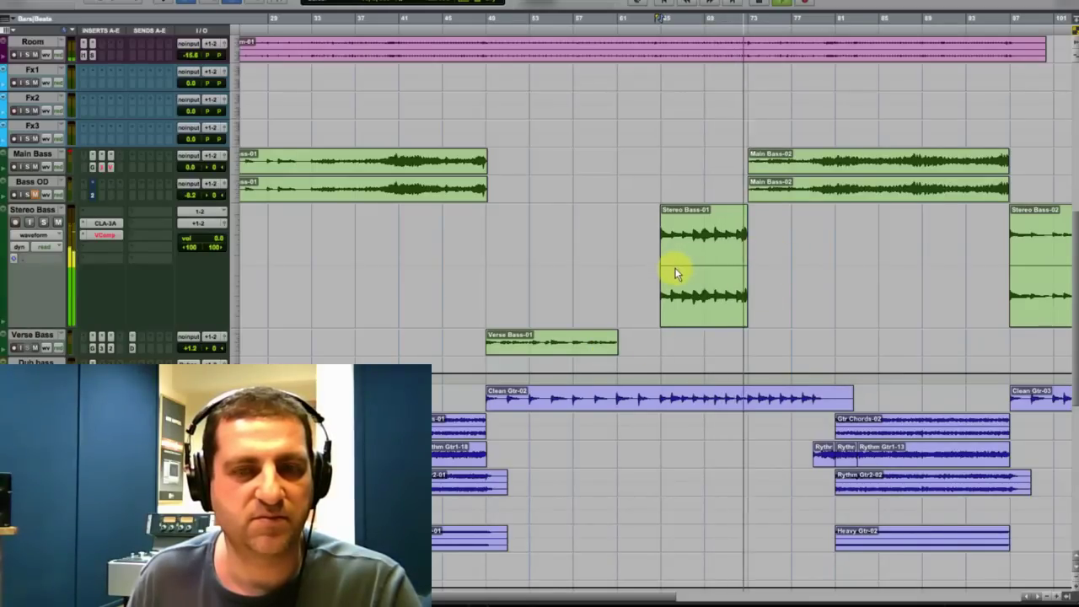
# Listen on into Main Bass-02 and place the playback position inside that region near bar 77.
pyautogui.scroll(-4, 672, 267)
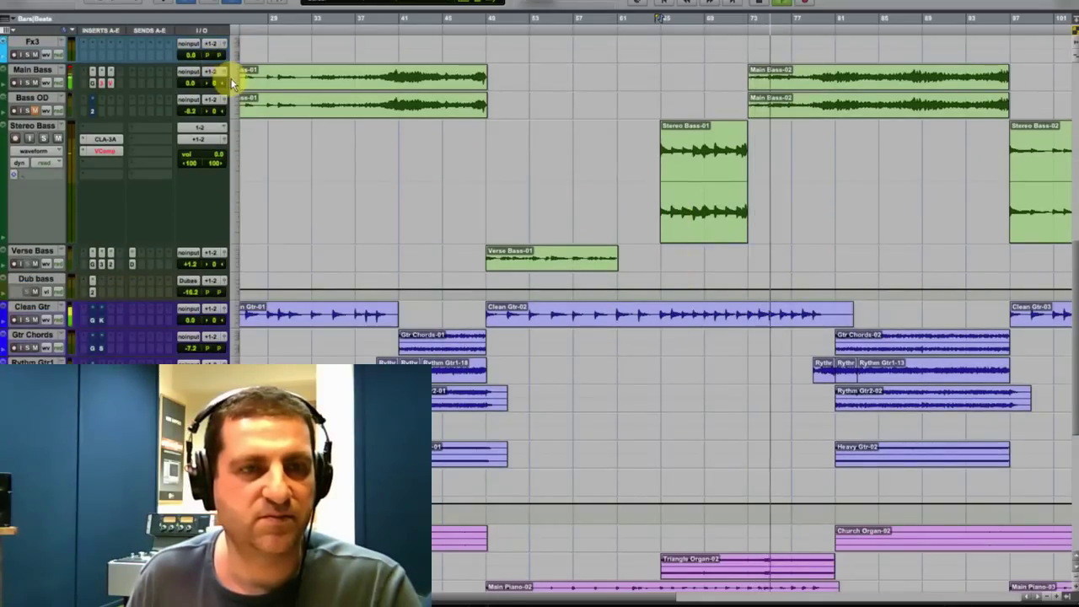
pyautogui.click(801, 80)
pyautogui.moveTo(804, 74); pyautogui.dragTo(751, 82)
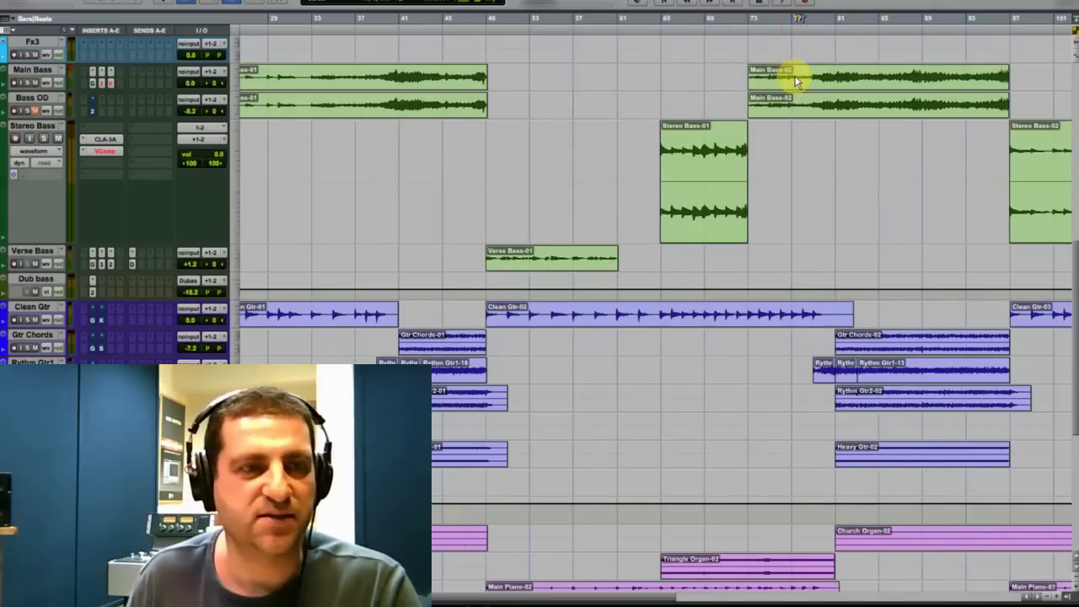
# Return to the first Main Bass region and place the playback position inside it near bar 41.
pyautogui.scroll(4, 775, 89)
pyautogui.click(363, 181)
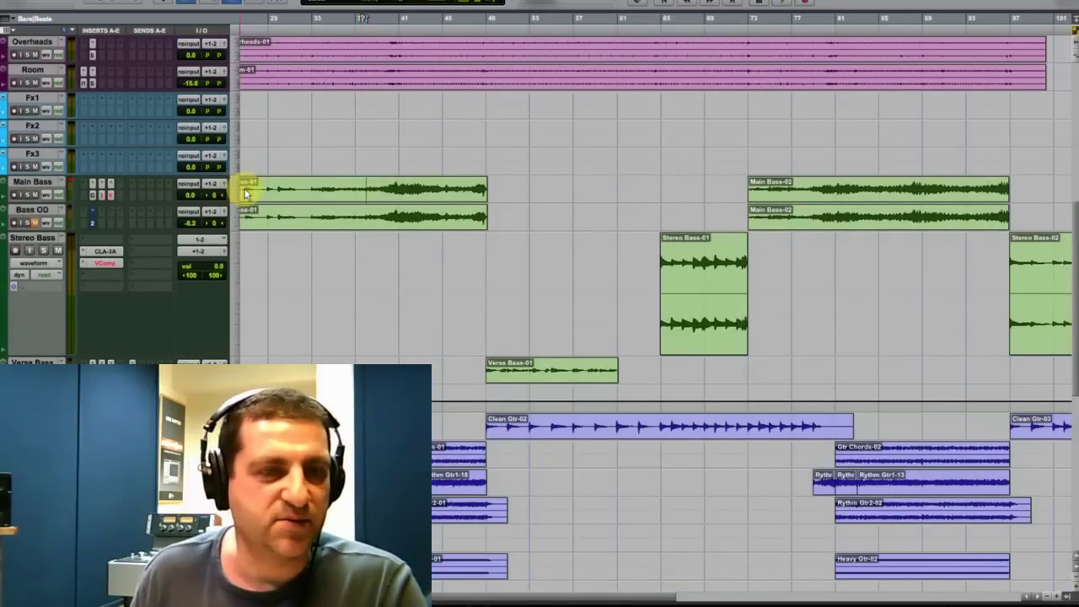
pyautogui.scroll(2, 277, 188)
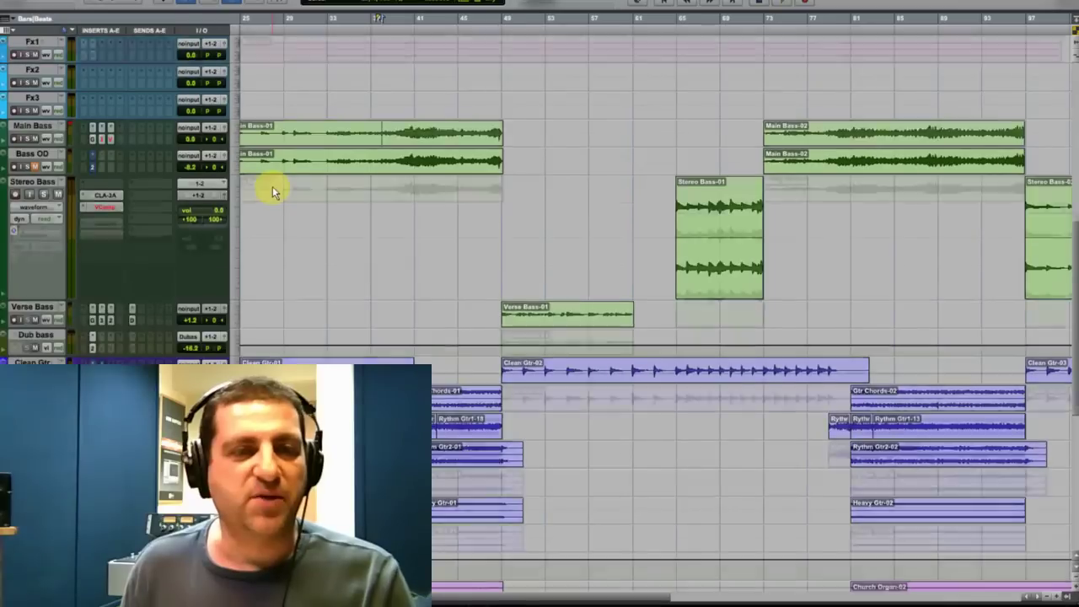
pyautogui.hscroll(-5, 271, 187)
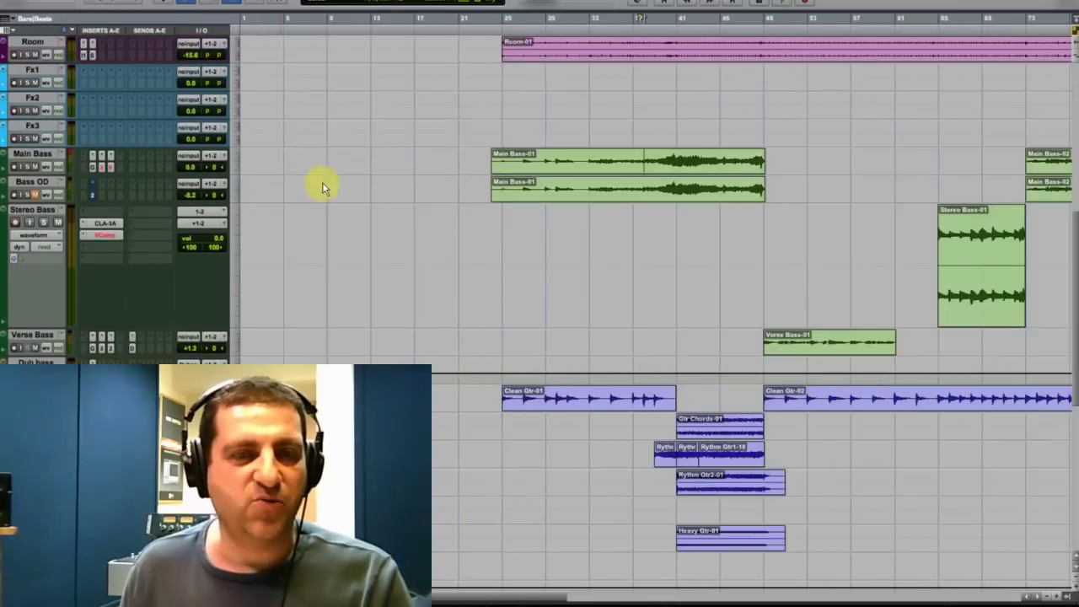
pyautogui.click(525, 160)
pyautogui.click(676, 160)
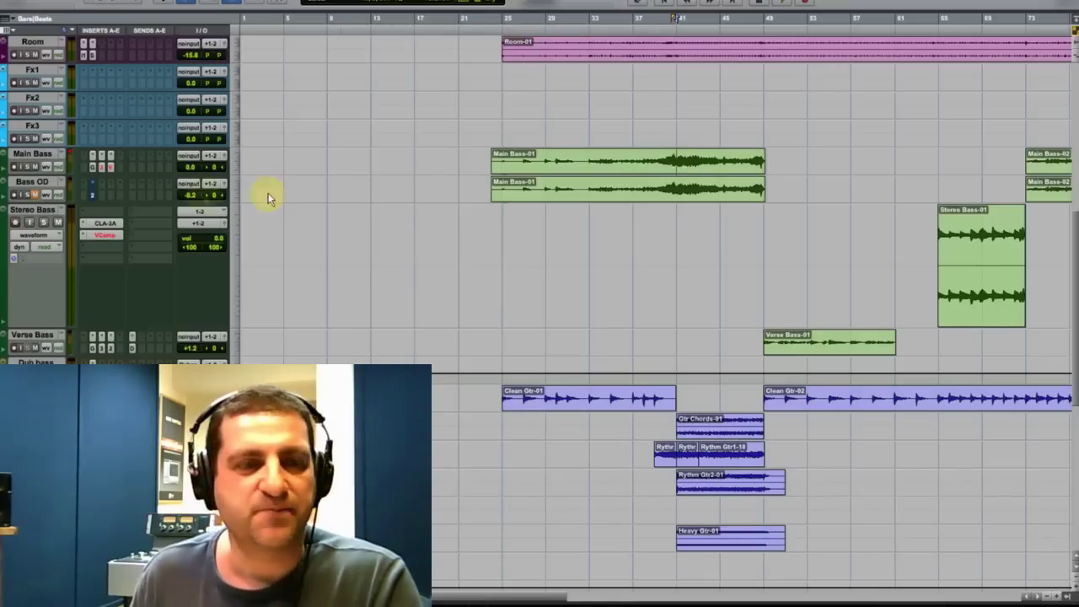
# Open GTR Stomp 2 on Bass OD, load the OverDrive pedal into its first slot and keep the bass regions uncovered.
pyautogui.click(93, 195)
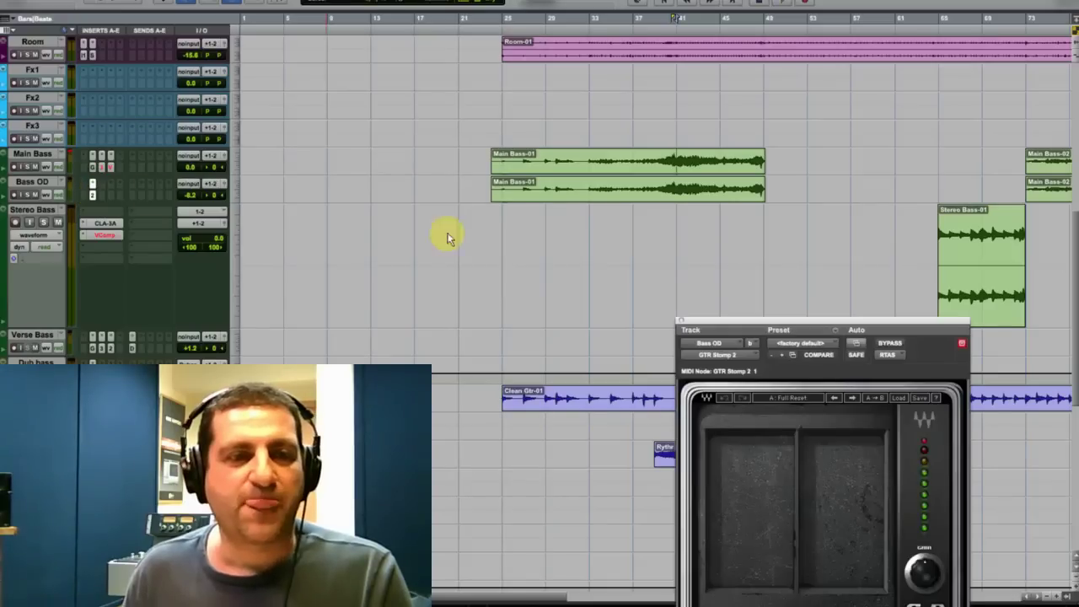
pyautogui.moveTo(758, 321); pyautogui.dragTo(562, 6)
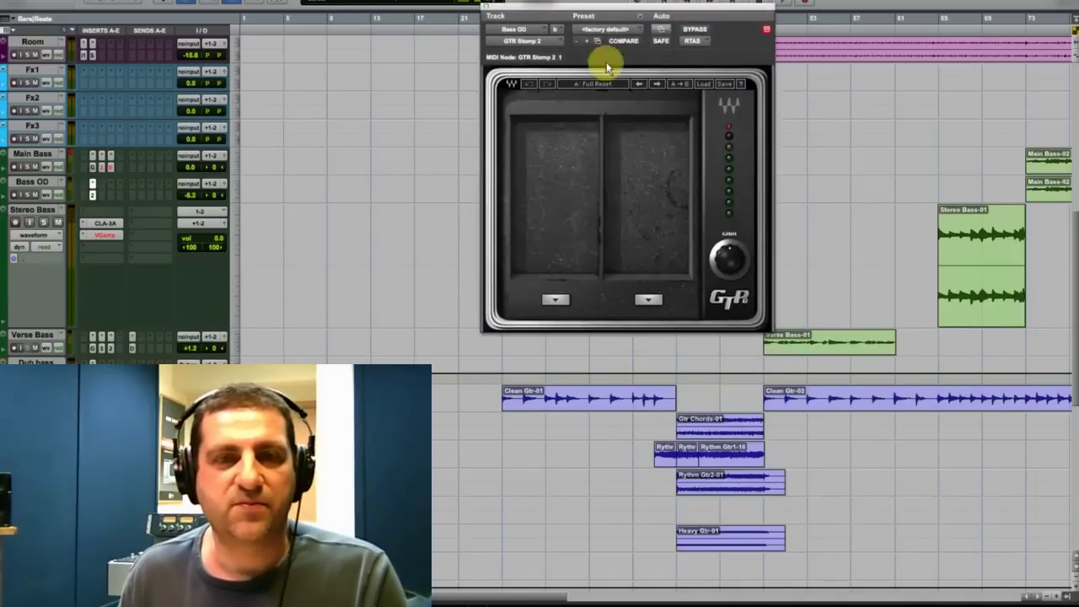
pyautogui.click(556, 299)
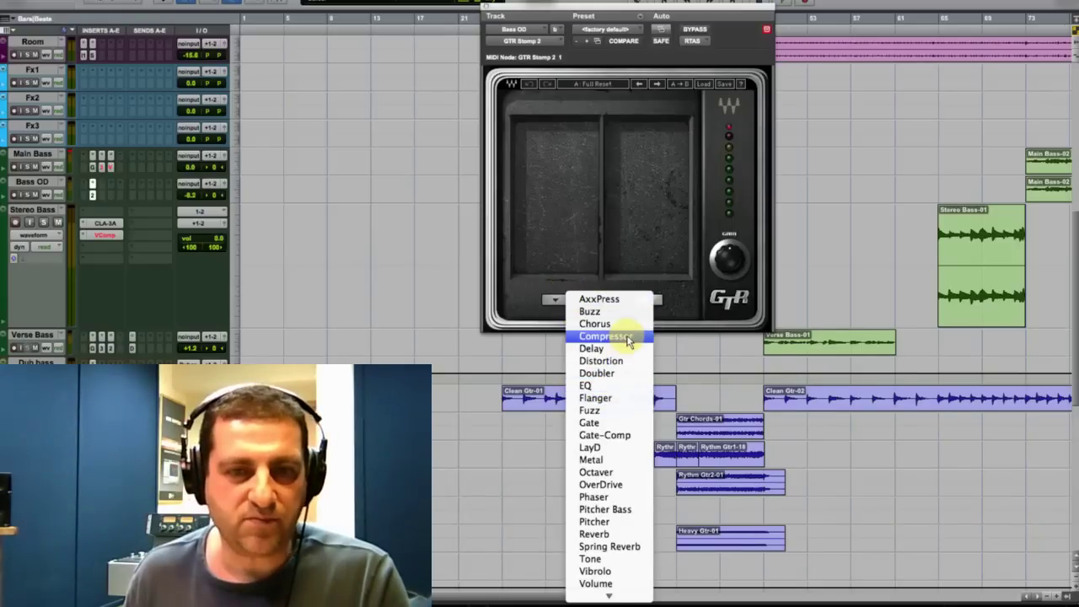
pyautogui.click(624, 485)
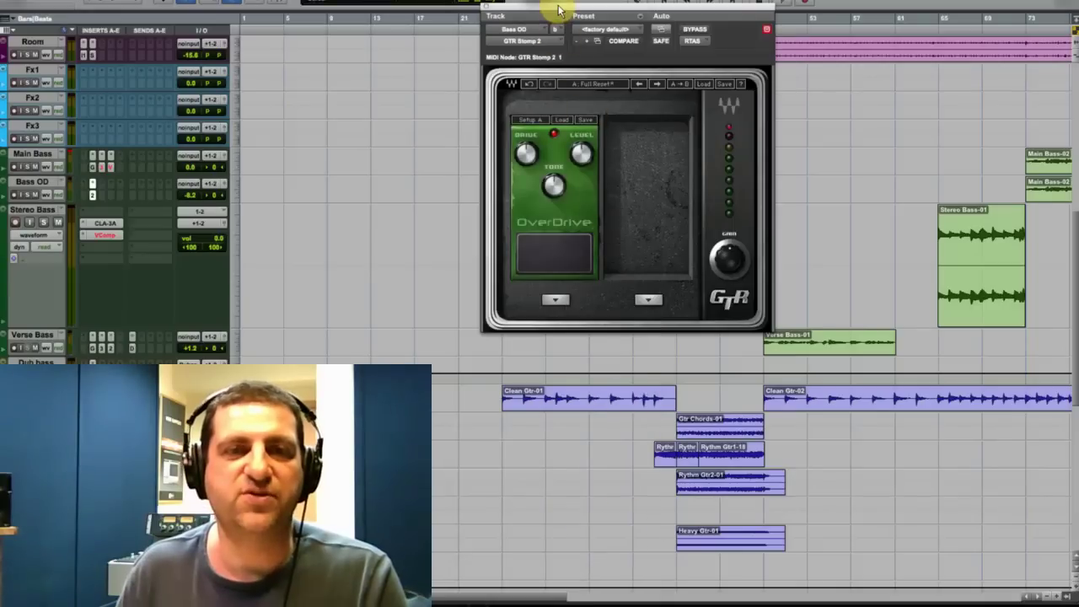
pyautogui.moveTo(556, 10); pyautogui.dragTo(512, 251)
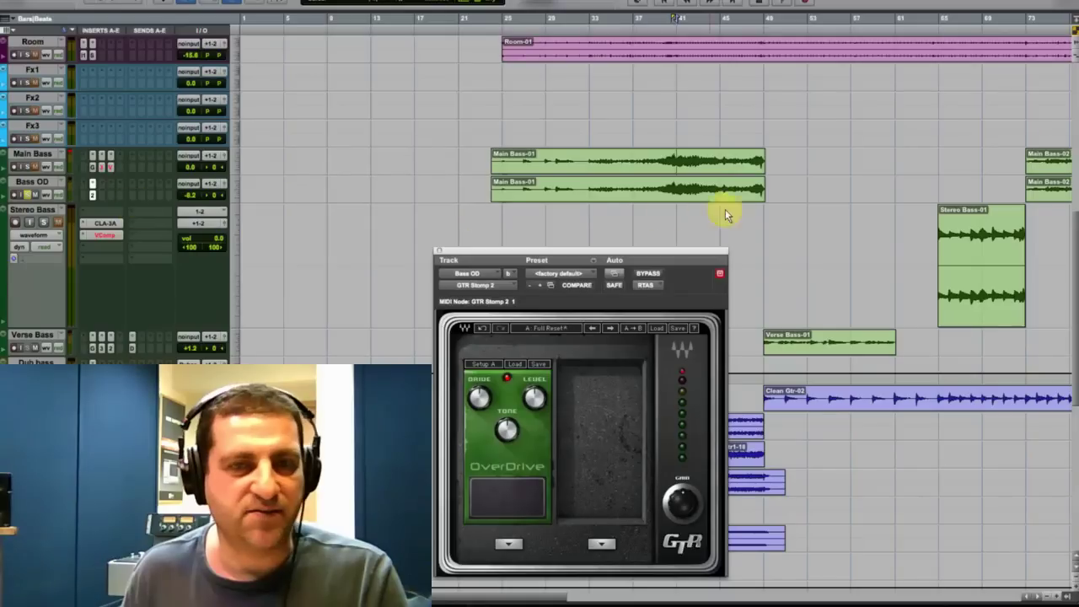
# Play Bass OD soloed, add Main Bass to the solo and raise Bass OD from silence to -11.4 dB.
pyautogui.click(669, 187)
pyautogui.press('space')
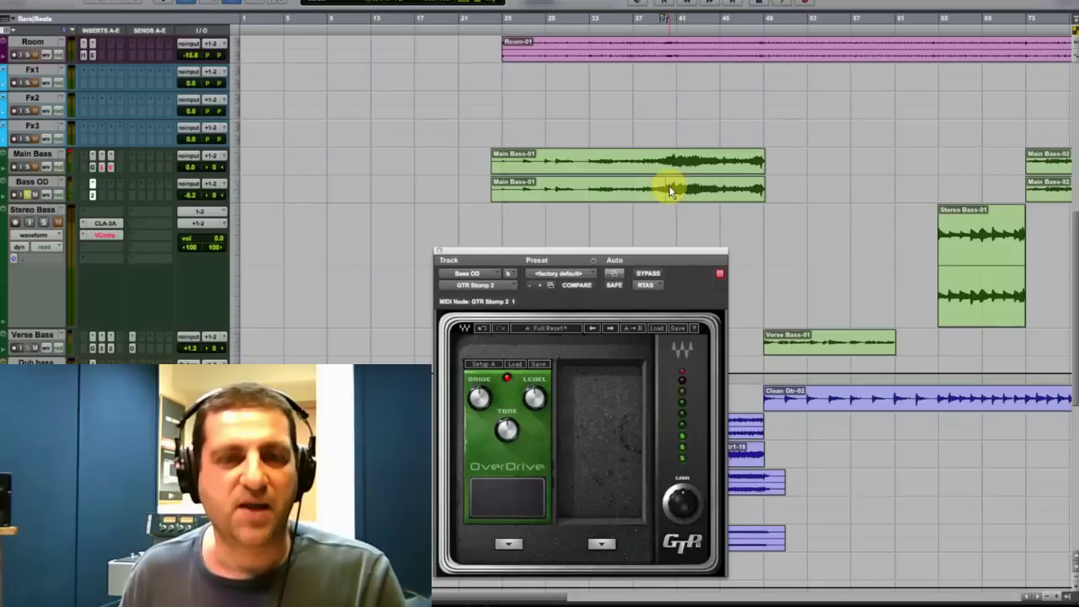
pyautogui.moveTo(194, 194); pyautogui.dragTo(188, 291)
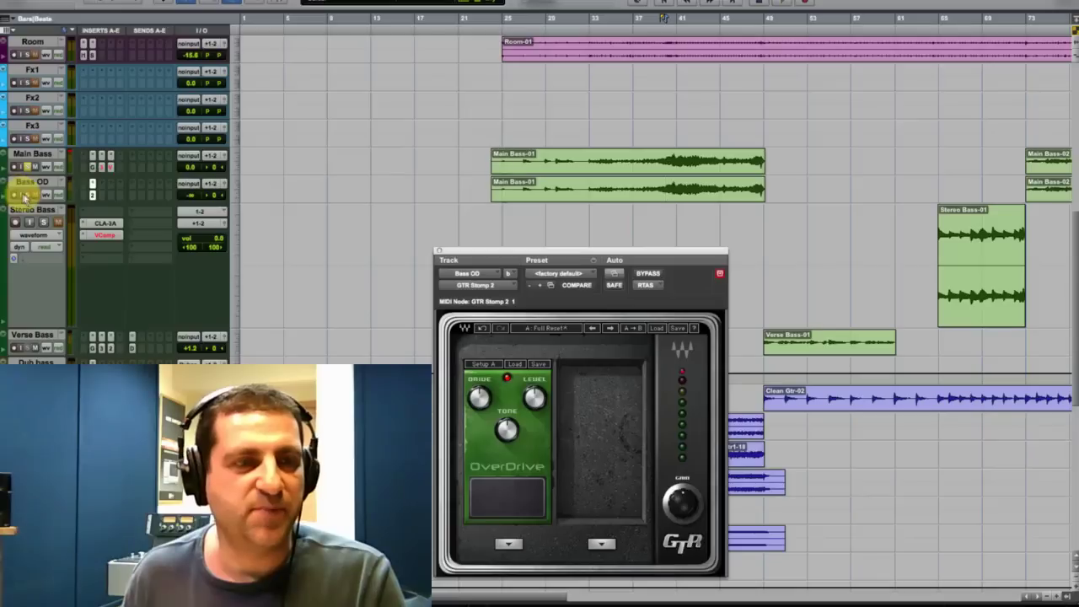
pyautogui.press('space')
pyautogui.moveTo(195, 197); pyautogui.dragTo(197, 170)
pyautogui.press('space')
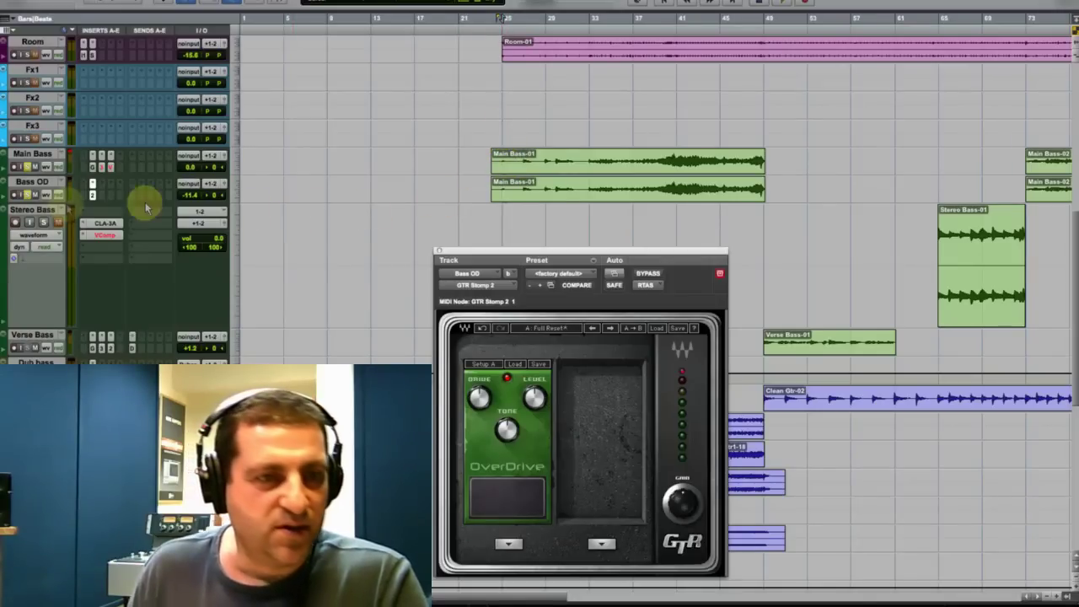
# Play both soloed bass tracks from about bar 25 and lower Bass OD to -18.4 dB.
pyautogui.click(40, 207)
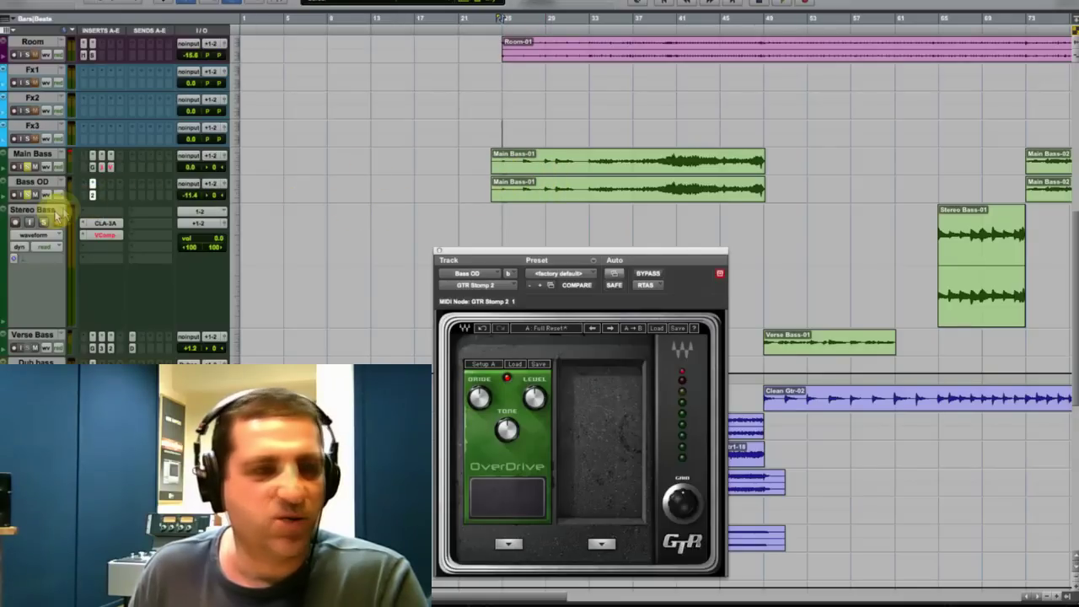
pyautogui.press('space')
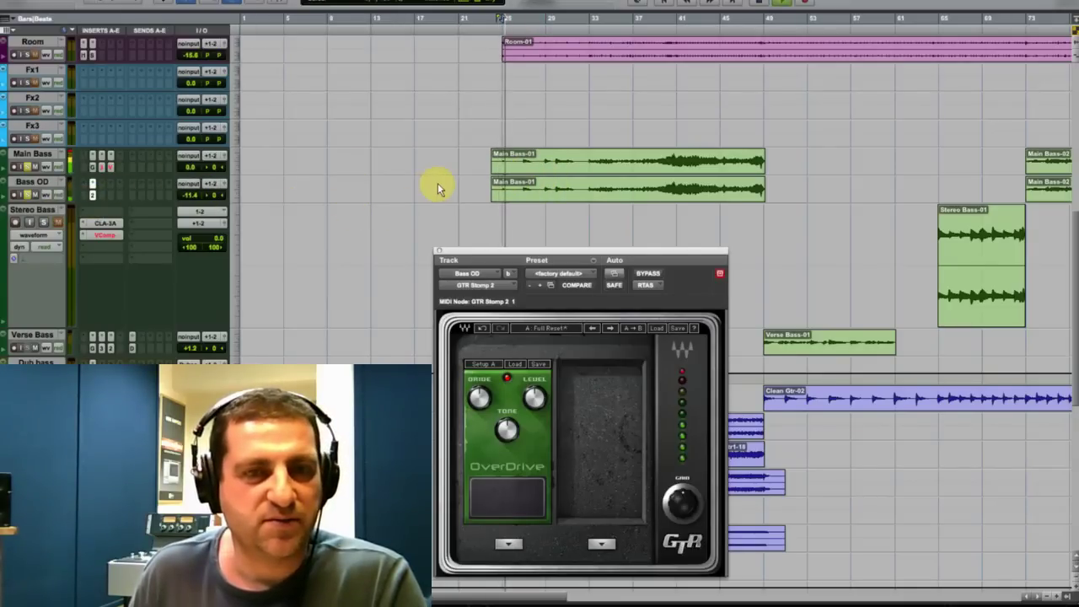
pyautogui.moveTo(193, 188); pyautogui.dragTo(193, 192)
pyautogui.press('space')
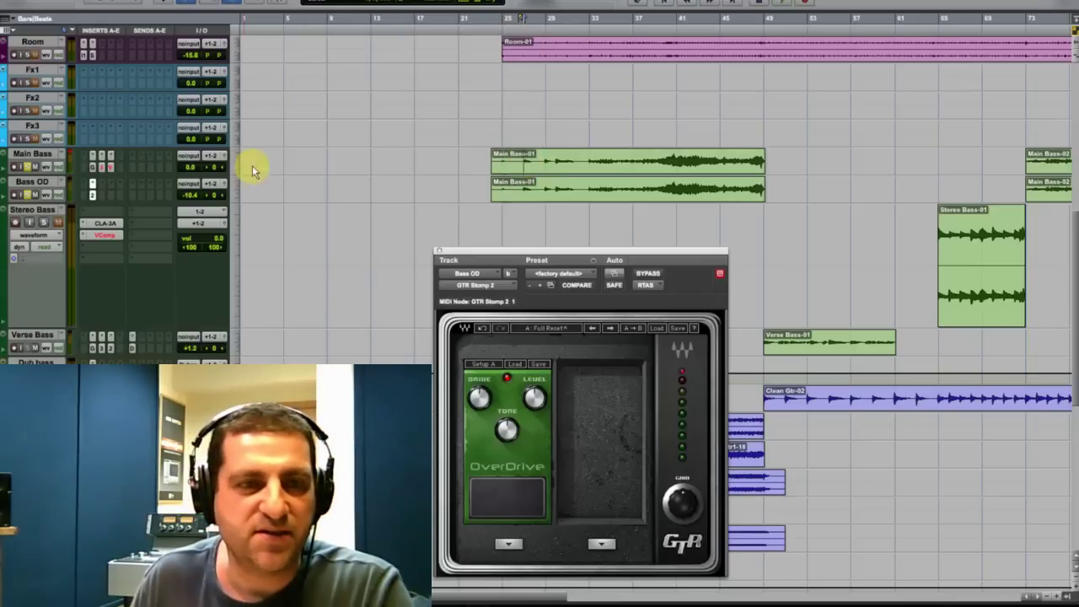
# Enlarge the Main Bass track and place the playback position in Main Bass-01 near bar 27.
pyautogui.click(234, 163)
pyautogui.click(257, 179)
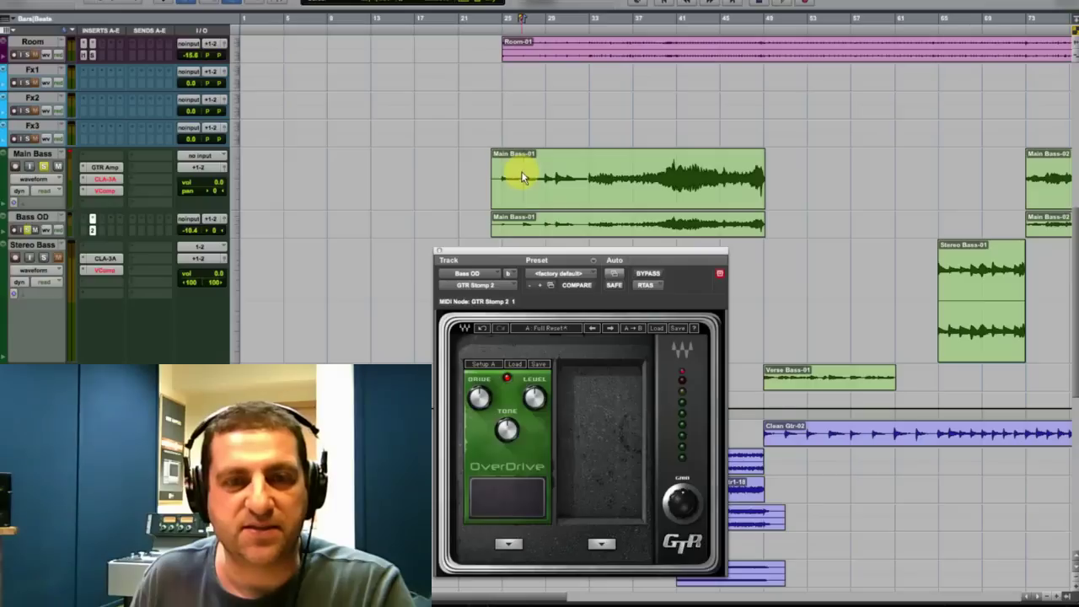
pyautogui.moveTo(519, 251); pyautogui.dragTo(544, 306)
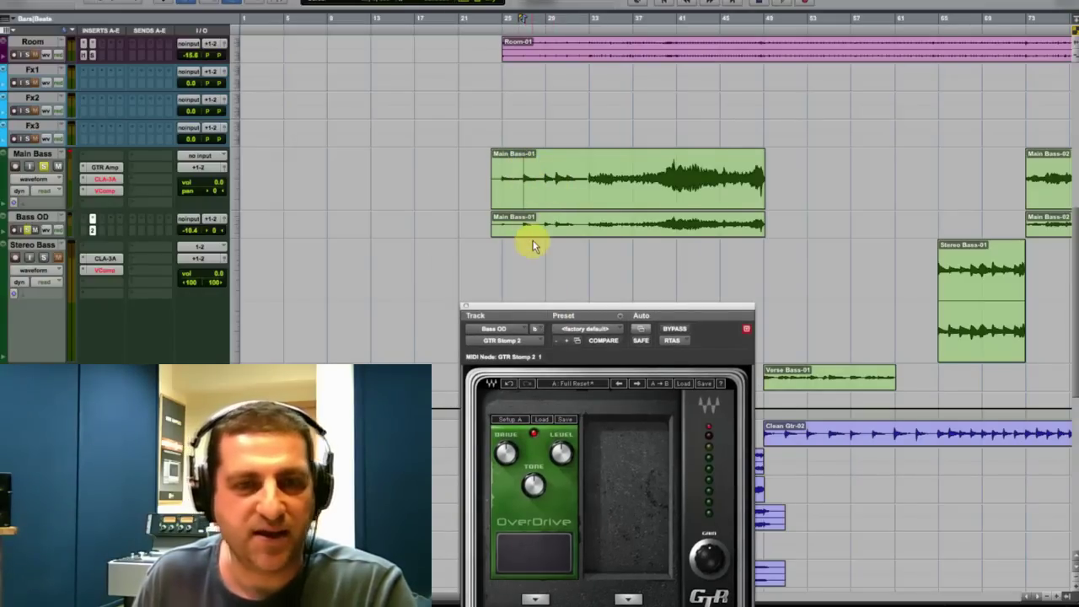
pyautogui.click(523, 177)
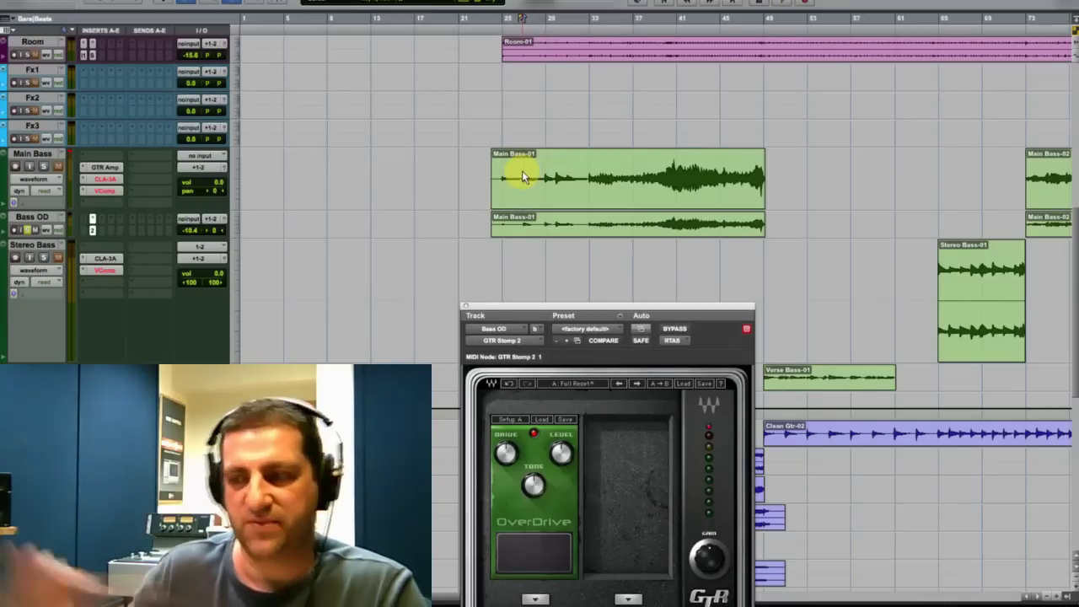
# Play Bass OD alone and together with Main Bass, and set Bass OD to -5.7 dB with the solos off.
pyautogui.press('space')
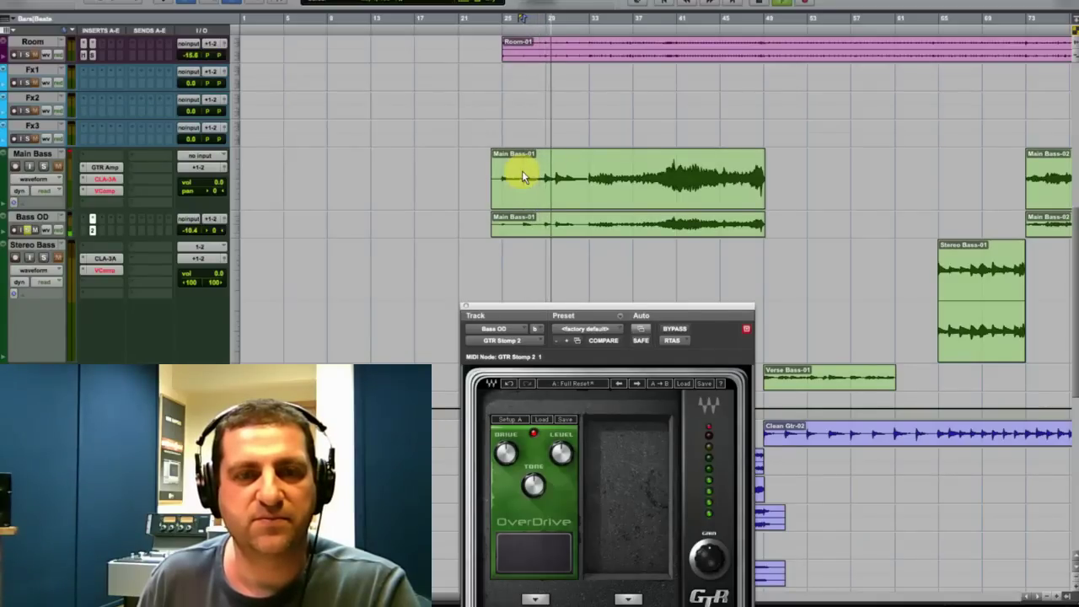
pyautogui.press('space')
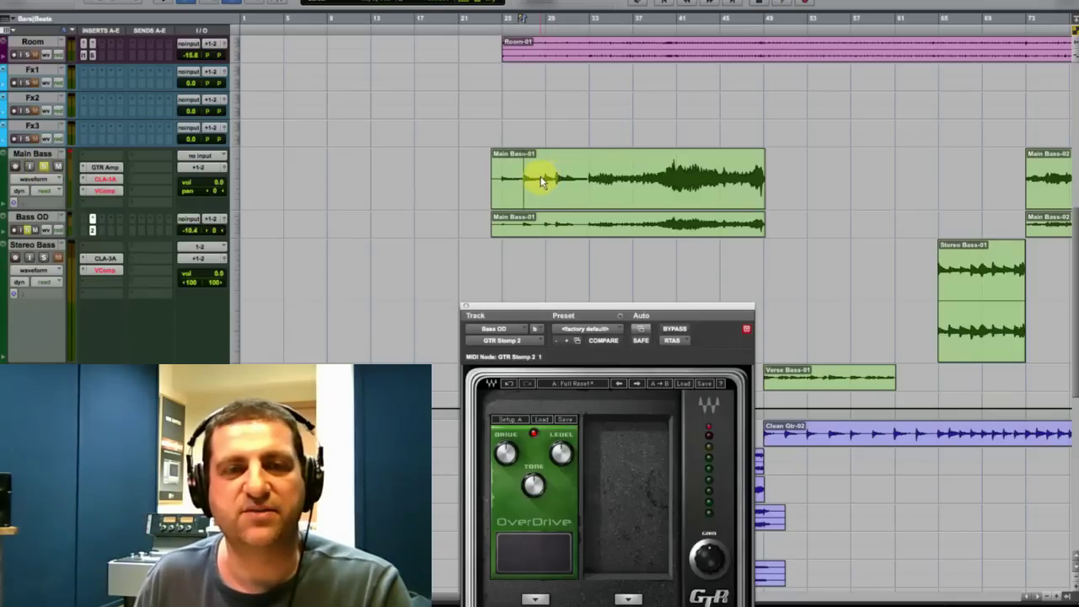
pyautogui.press('space')
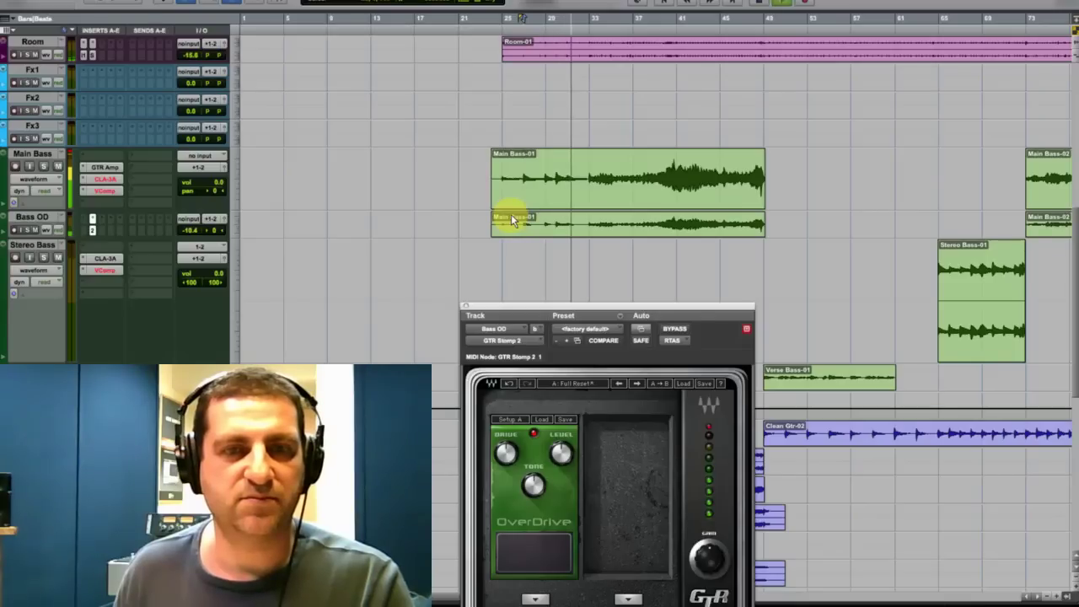
pyautogui.moveTo(203, 230); pyautogui.dragTo(193, 226)
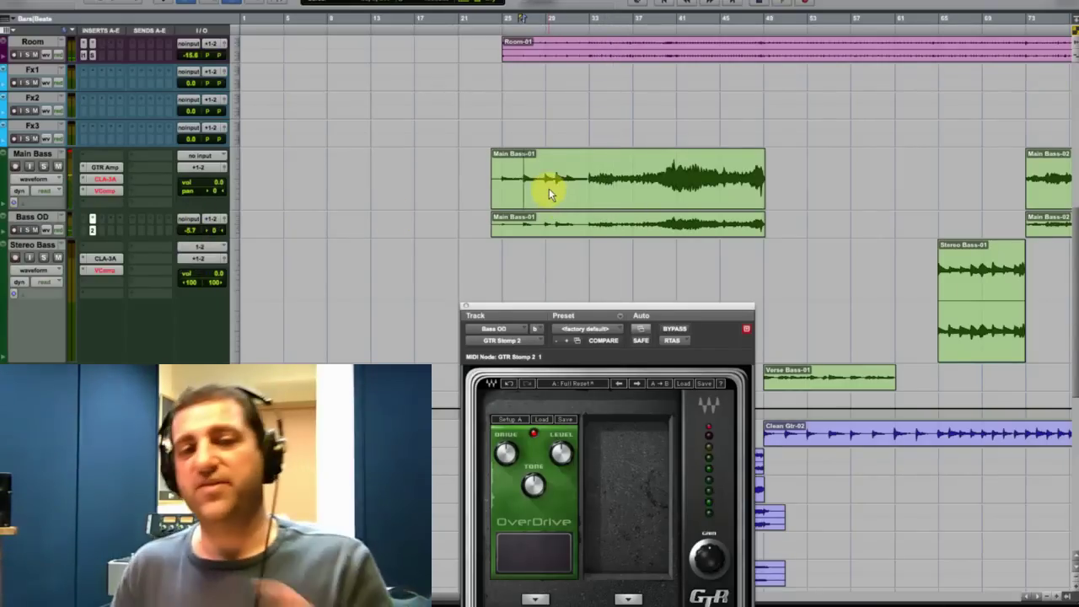
pyautogui.press('space')
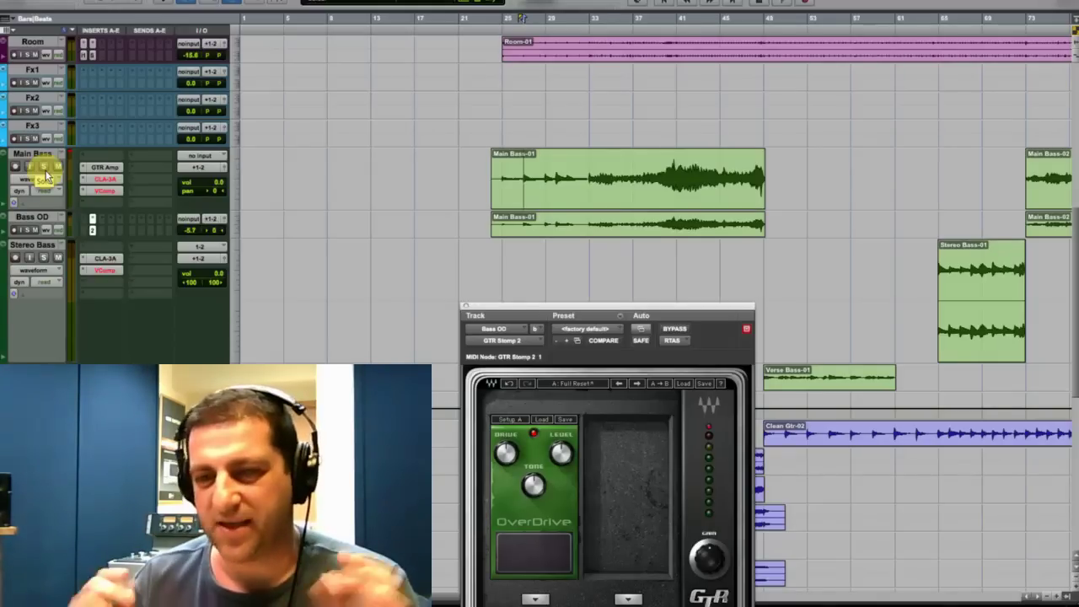
# Look over the bass regions along the arrangement from the first Main Bass part to about bar 113.
pyautogui.moveTo(563, 310); pyautogui.dragTo(742, 157)
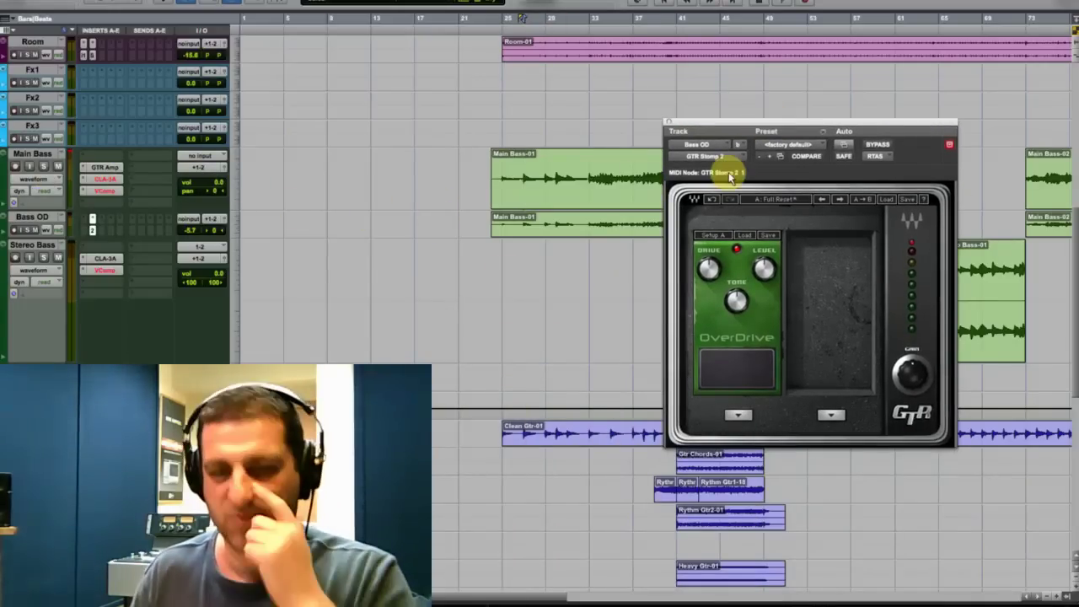
pyautogui.scroll(-6, 568, 441)
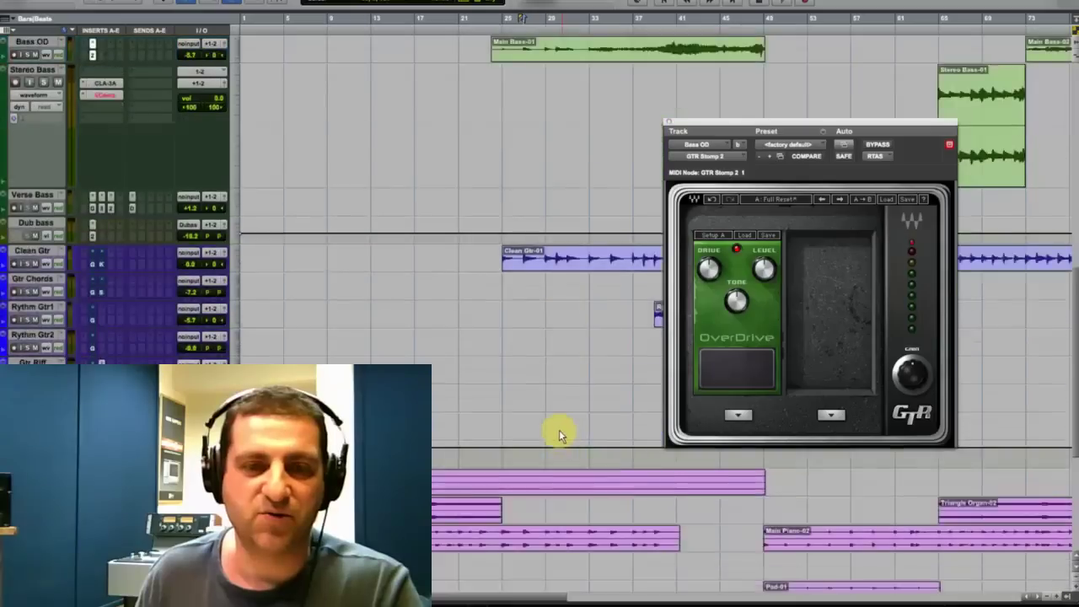
pyautogui.scroll(3, 561, 433)
pyautogui.scroll(-1, 579, 351)
pyautogui.hscroll(2, 579, 351)
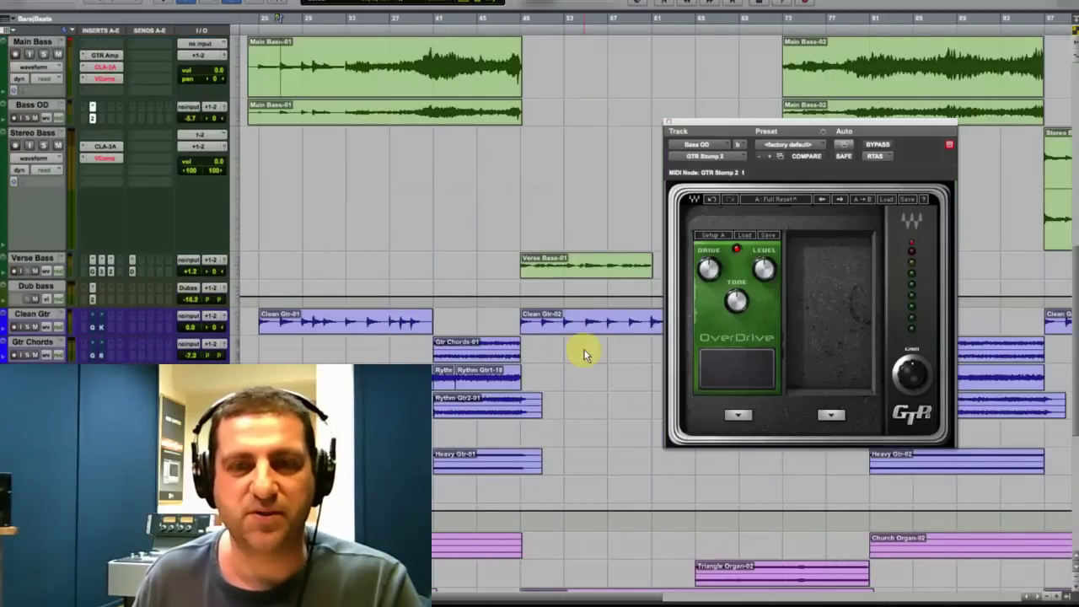
pyautogui.scroll(2, 579, 353)
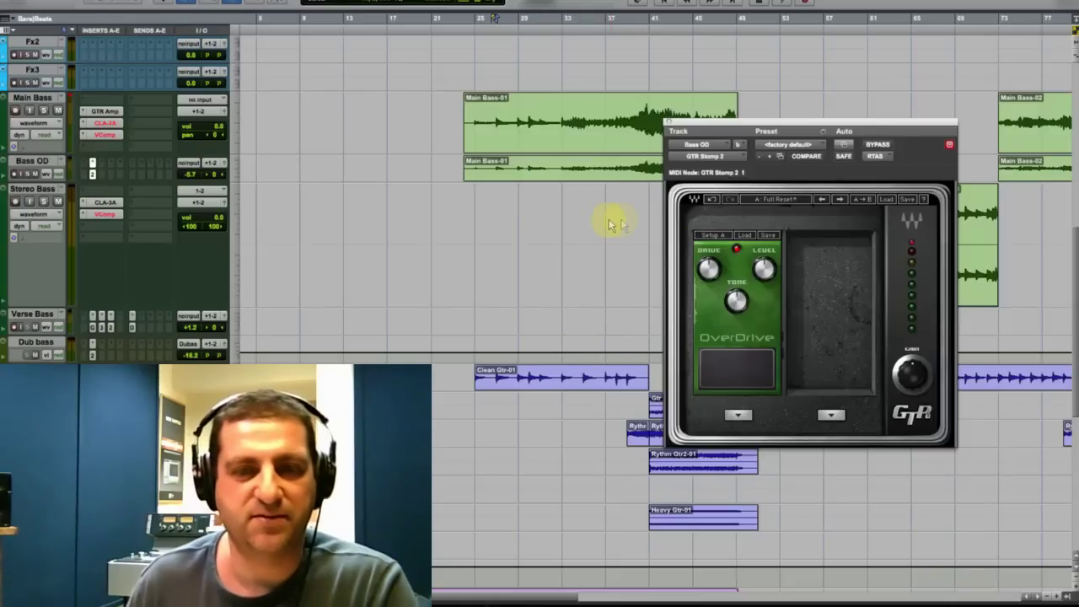
pyautogui.moveTo(702, 120); pyautogui.dragTo(778, 139)
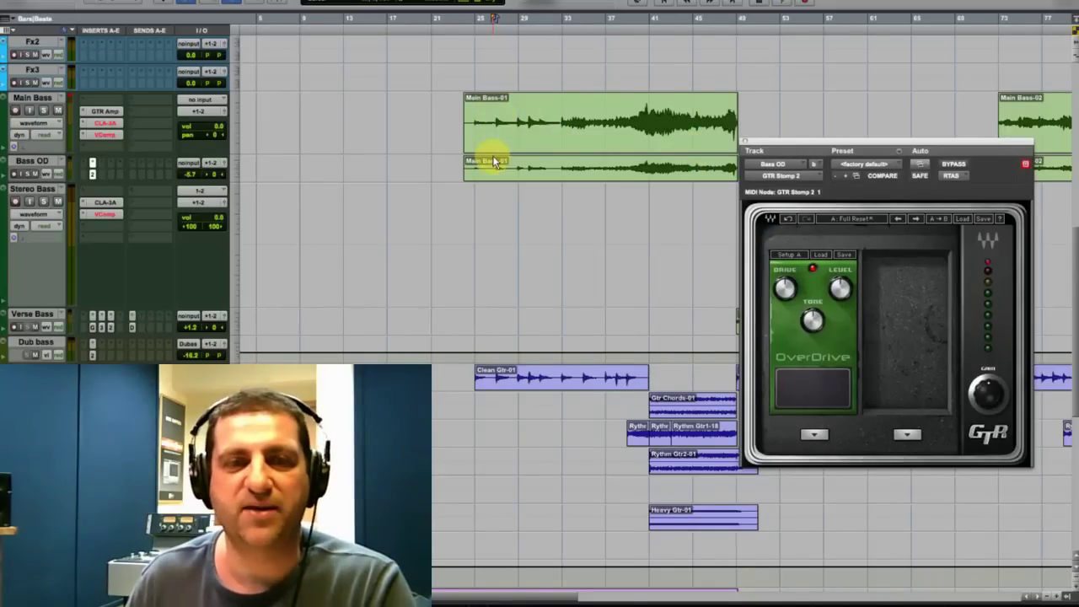
pyautogui.hscroll(1, 495, 162)
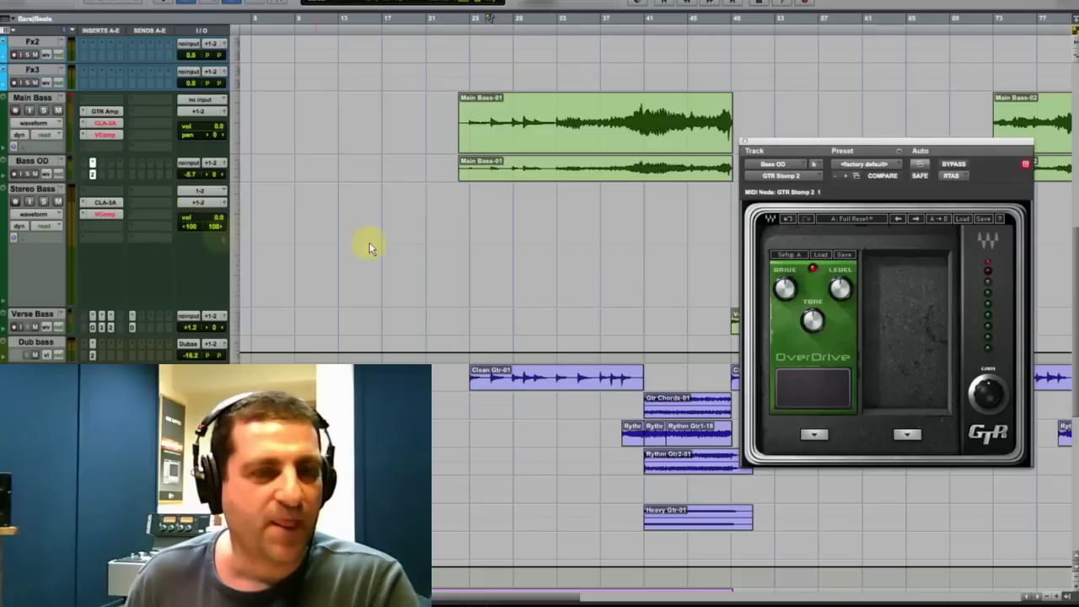
pyautogui.hscroll(10, 491, 244)
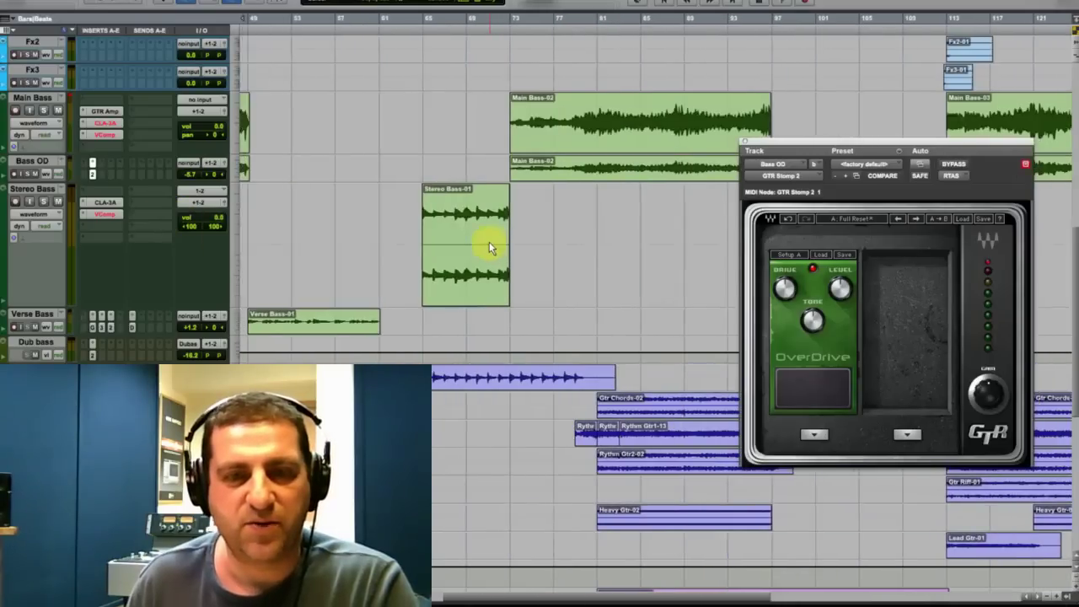
pyautogui.hscroll(-2, 489, 241)
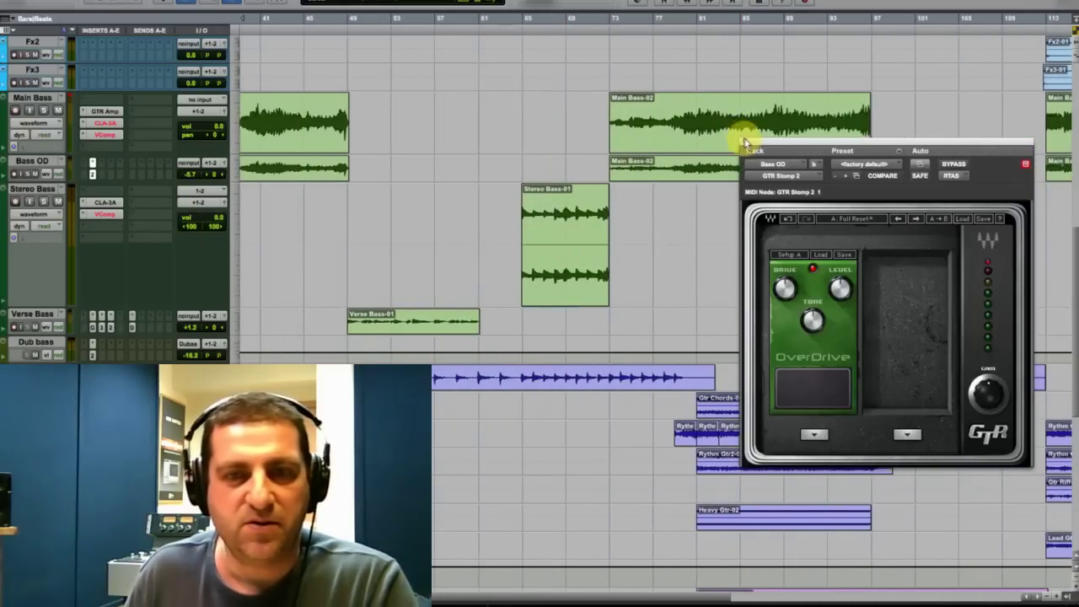
# Close the GTR Stomp 2 plugin and listen to Clean Gtr soloed from about bar 65.
pyautogui.click(744, 140)
pyautogui.moveTo(554, 590); pyautogui.dragTo(466, 595)
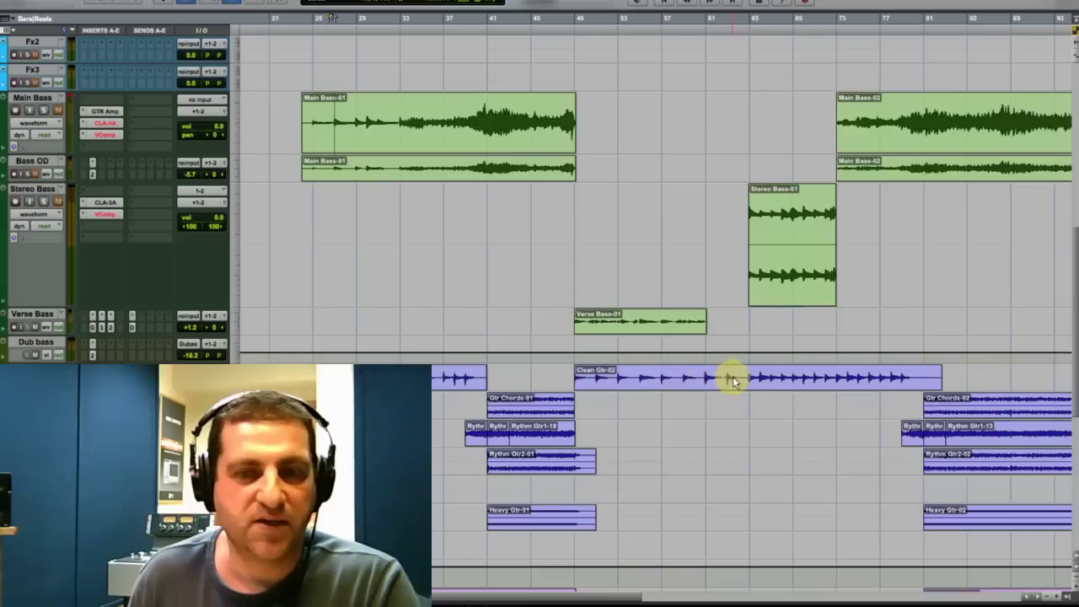
pyautogui.press('space')
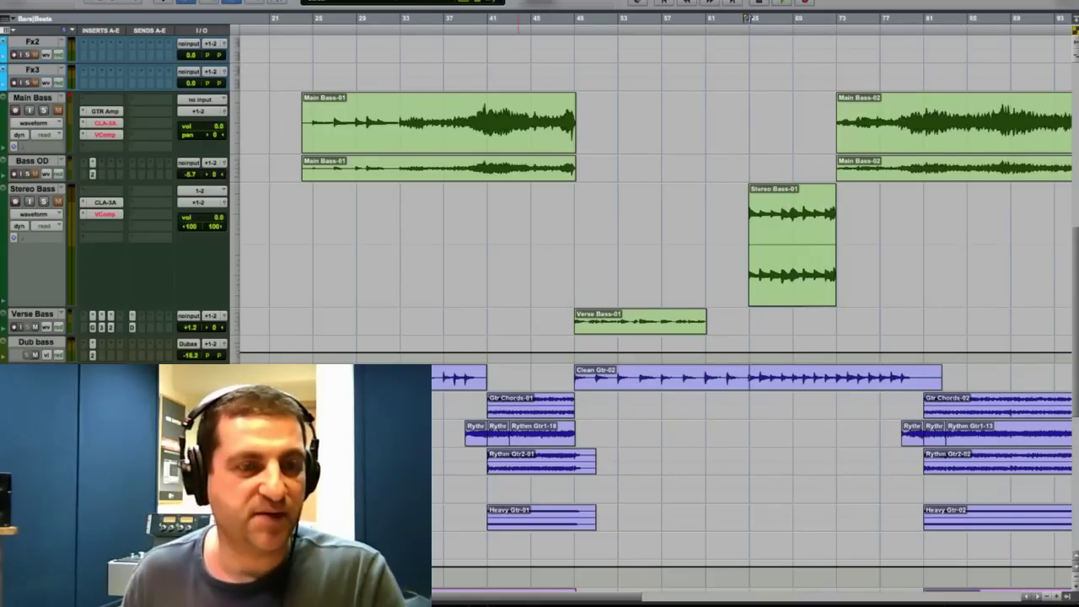
# Load the Full Reset preset in Clean Gtr's GTR Amp and play the guitar part through it.
pyautogui.moveTo(835, 145); pyautogui.dragTo(338, 11)
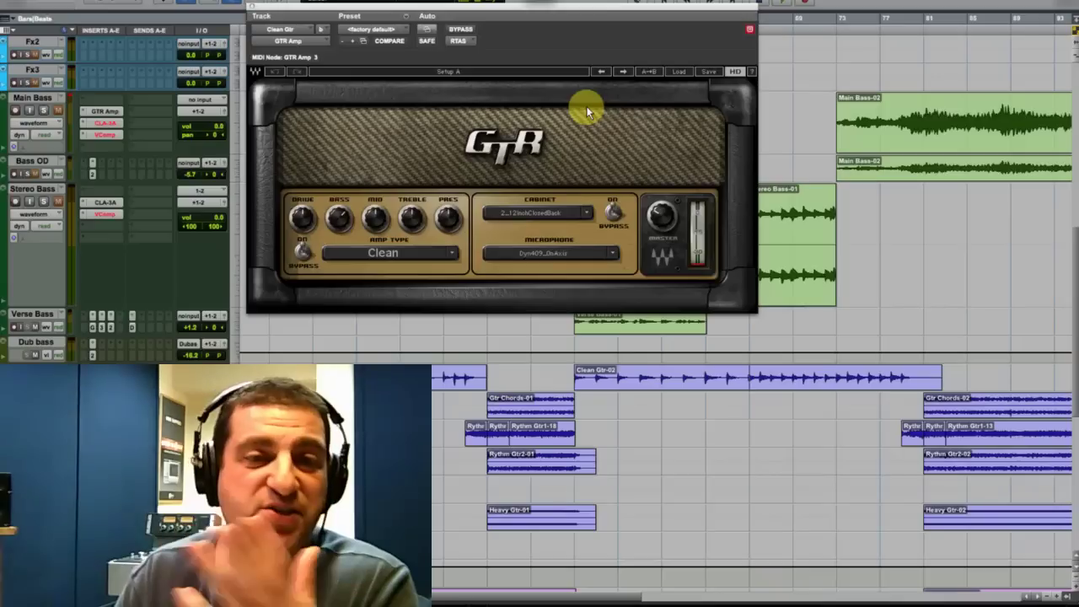
pyautogui.click(683, 73)
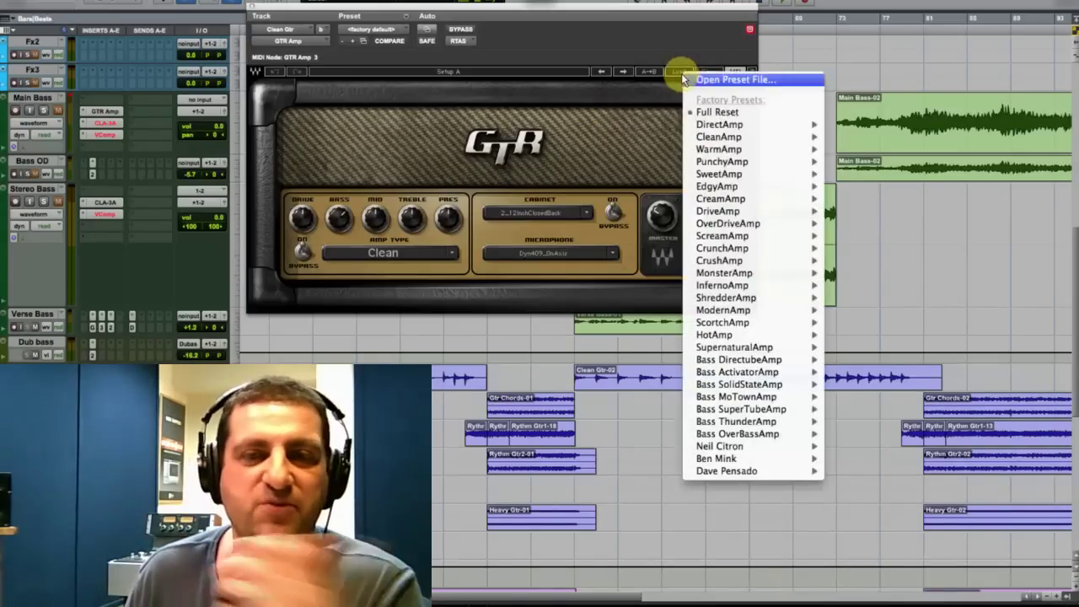
pyautogui.click(729, 112)
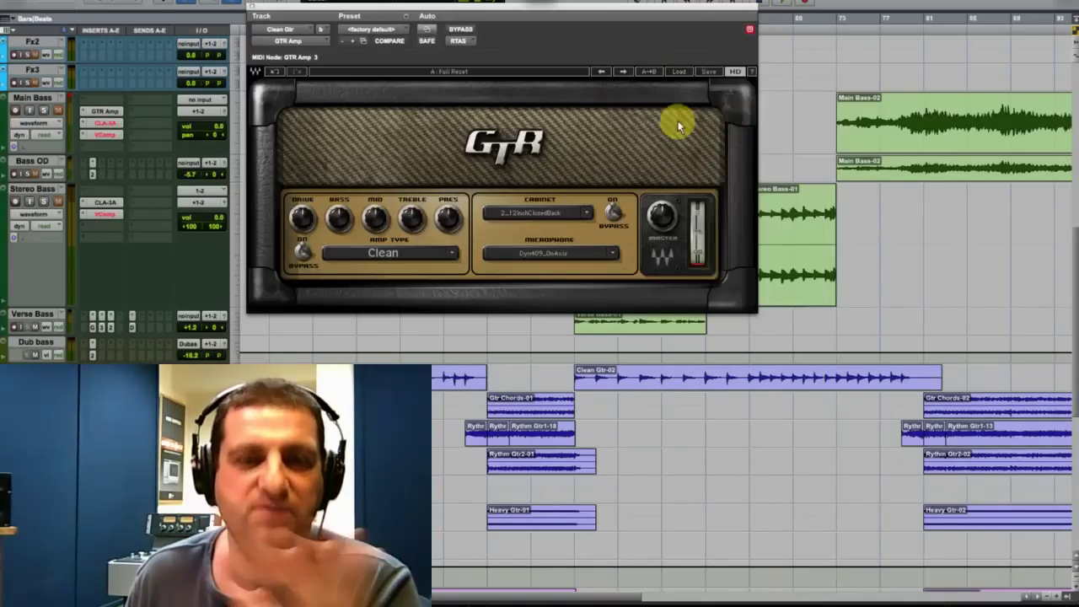
pyautogui.press('space')
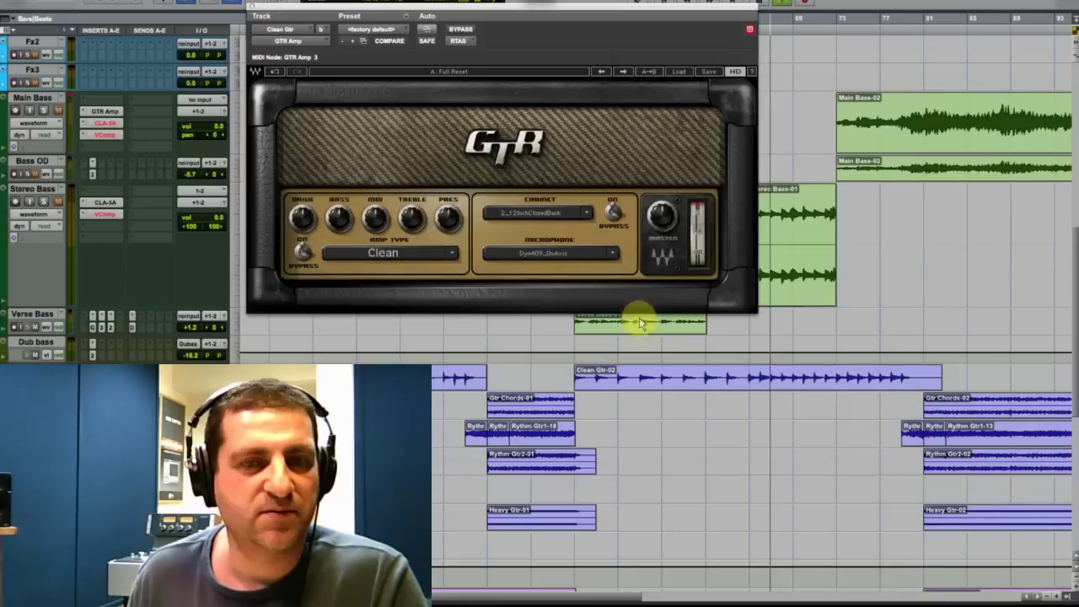
# Adjust the master level and bass of the GTR Amp on Clean Gtr.
pyautogui.moveTo(660, 221); pyautogui.dragTo(650, 265)
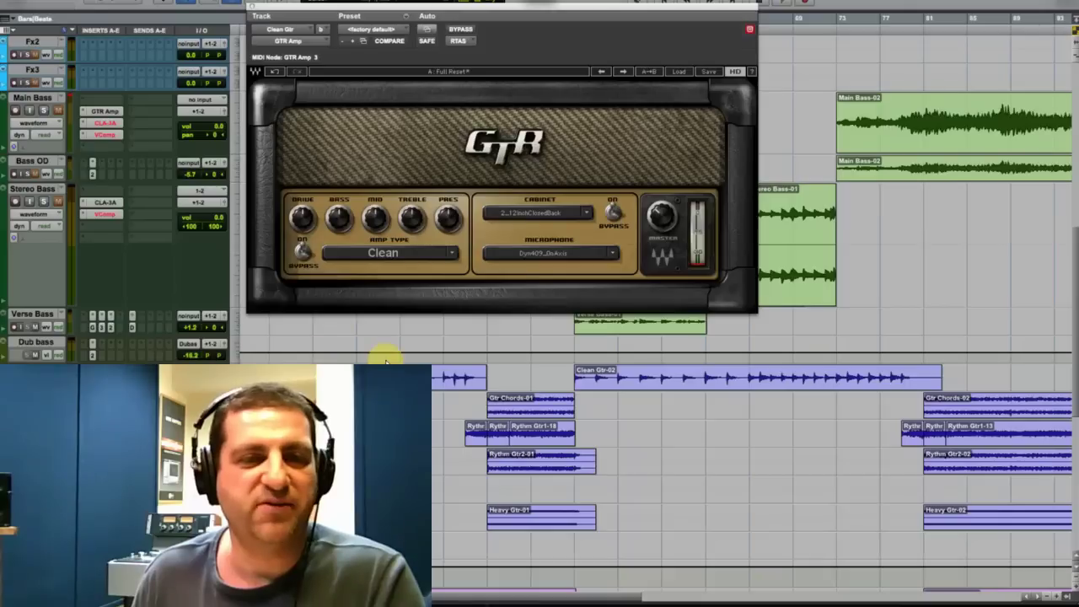
pyautogui.press('space')
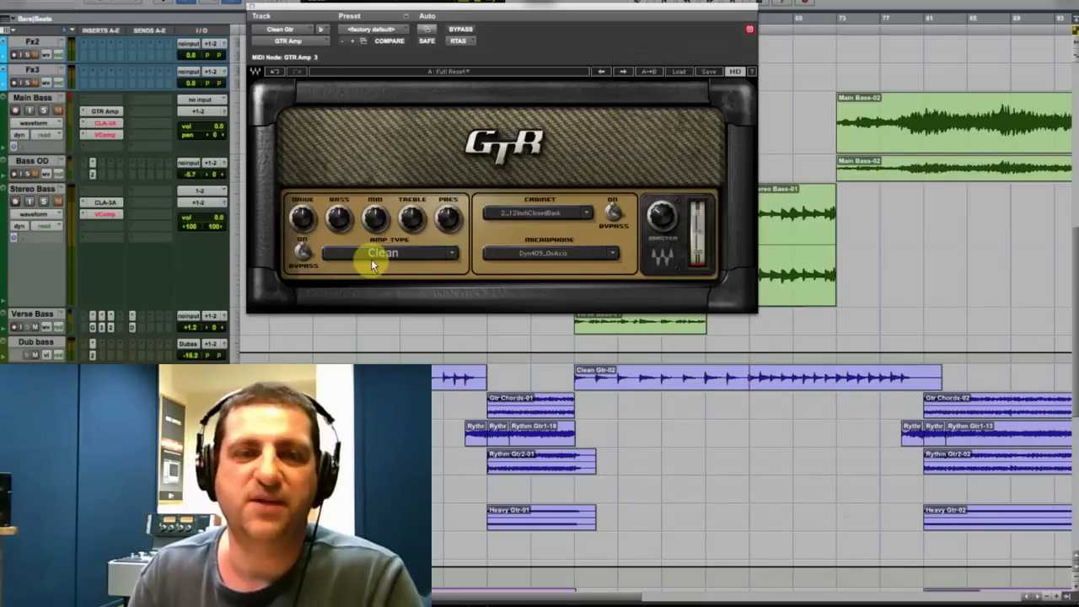
pyautogui.moveTo(337, 220); pyautogui.dragTo(325, 166)
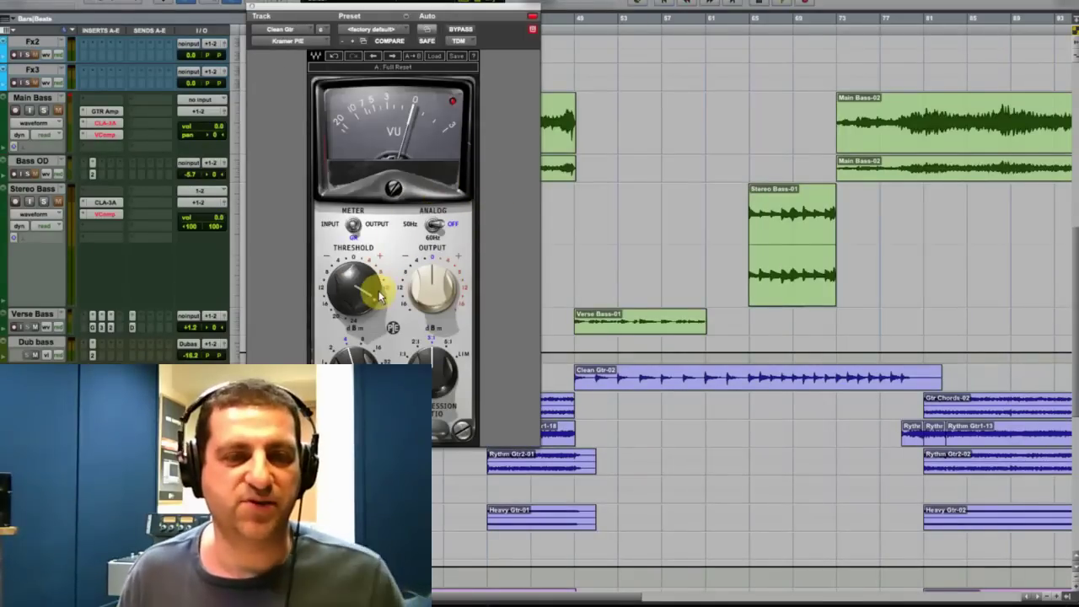
# Lower the threshold of the Kramer PIE compressor on Clean Gtr to -2.
pyautogui.moveTo(379, 293)
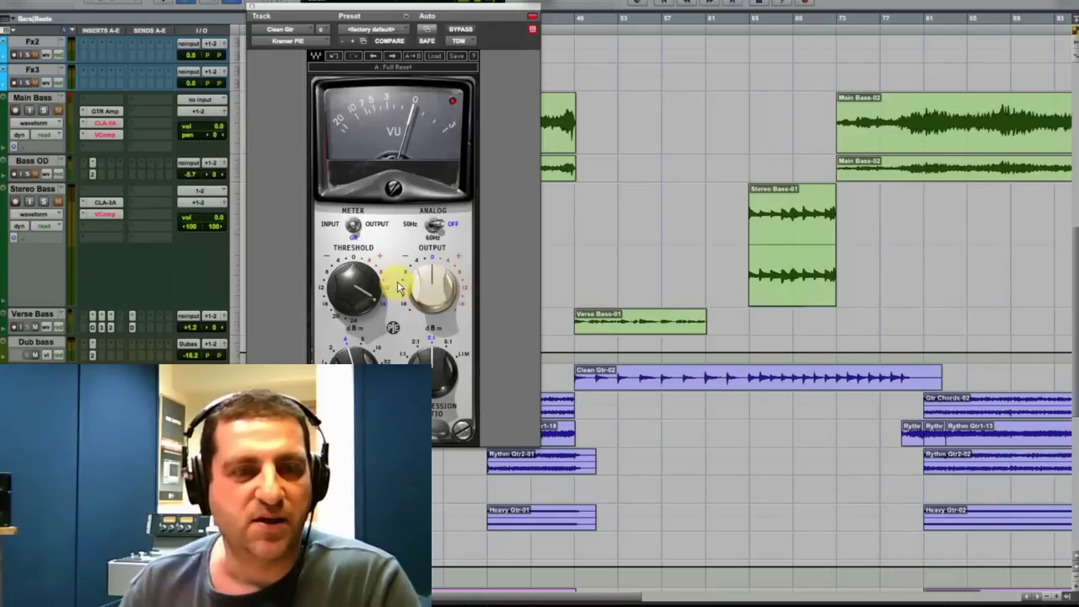
pyautogui.moveTo(356, 285); pyautogui.dragTo(303, 345)
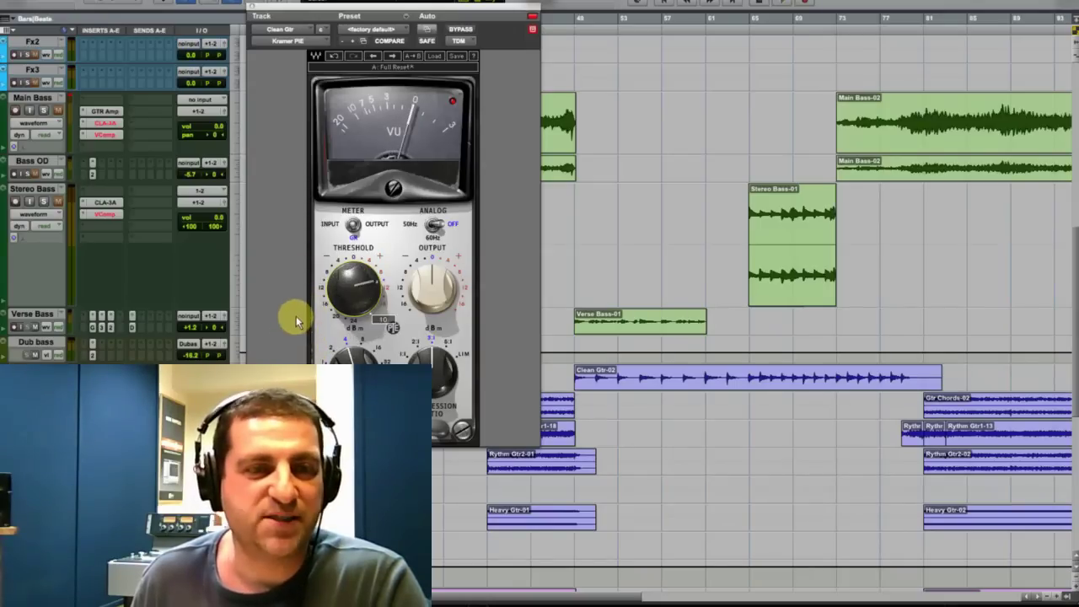
pyautogui.moveTo(297, 358); pyautogui.dragTo(354, 257)
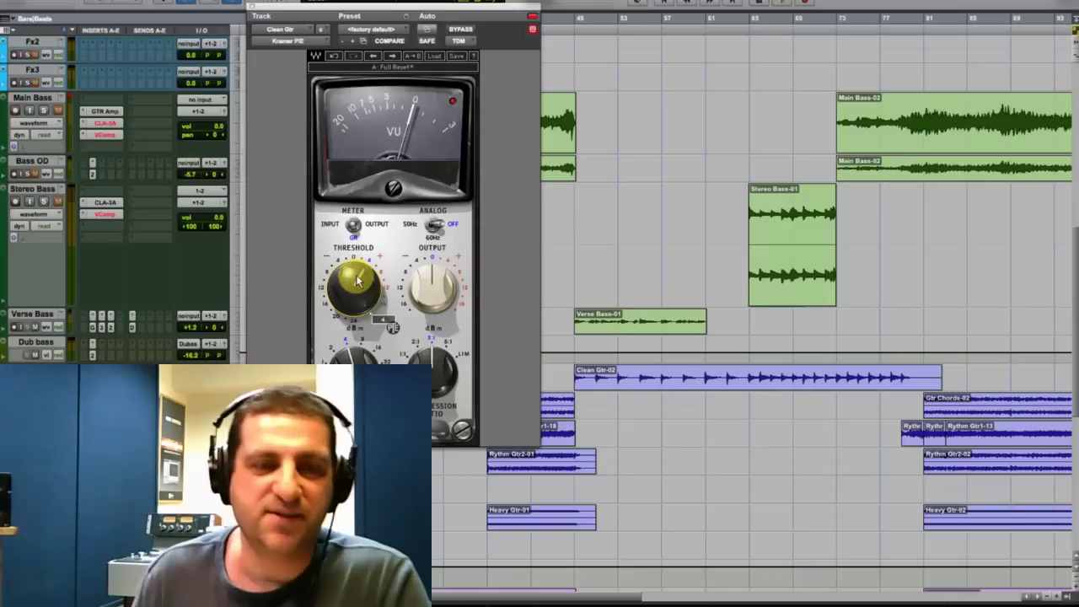
pyautogui.moveTo(359, 281)
pyautogui.mouseDown()
pyautogui.moveTo(354, 310)
pyautogui.moveTo(349, 287)
pyautogui.moveTo(364, 331)
pyautogui.moveTo(368, 283)
pyautogui.mouseUp()
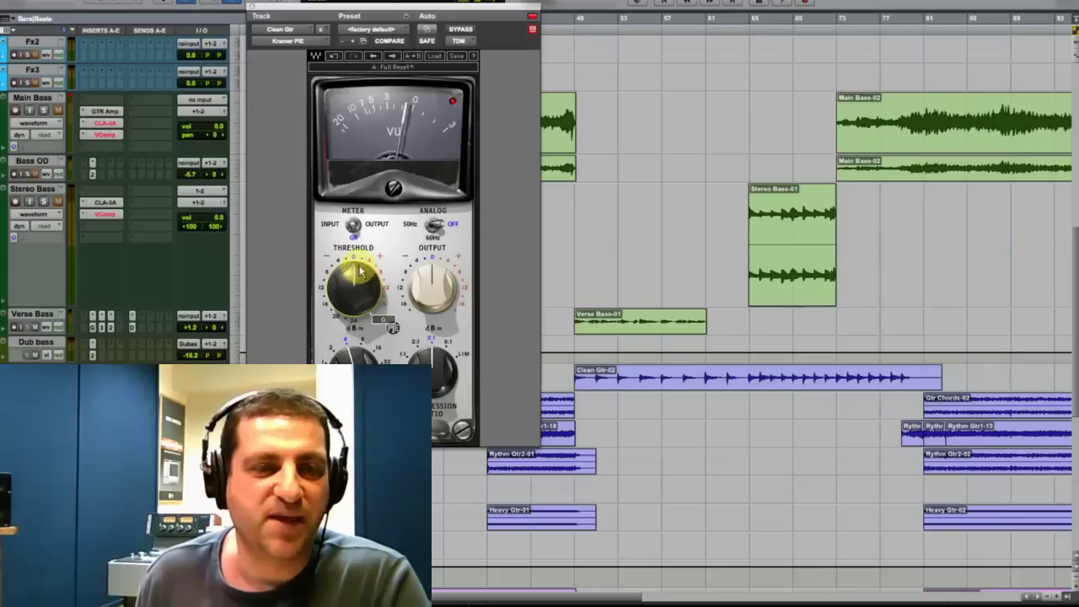
# From playback near bar 29, set Clean Gtr's Kramer PIE decay time to 32 and its compression ratio to 2:1.
pyautogui.moveTo(388, 10); pyautogui.dragTo(665, 12)
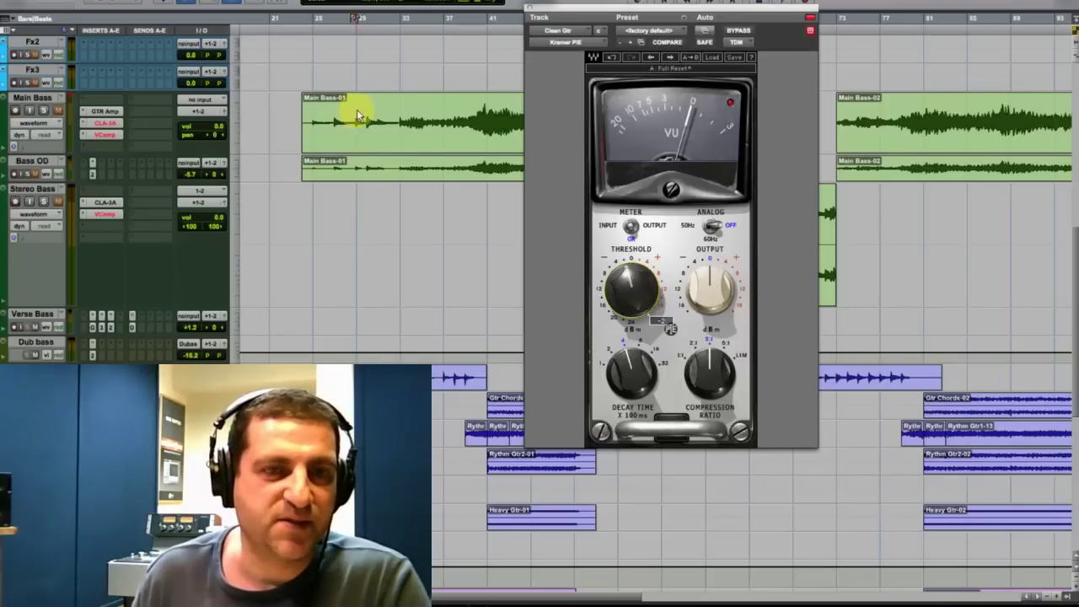
pyautogui.moveTo(371, 126); pyautogui.dragTo(372, 360)
pyautogui.click(376, 18)
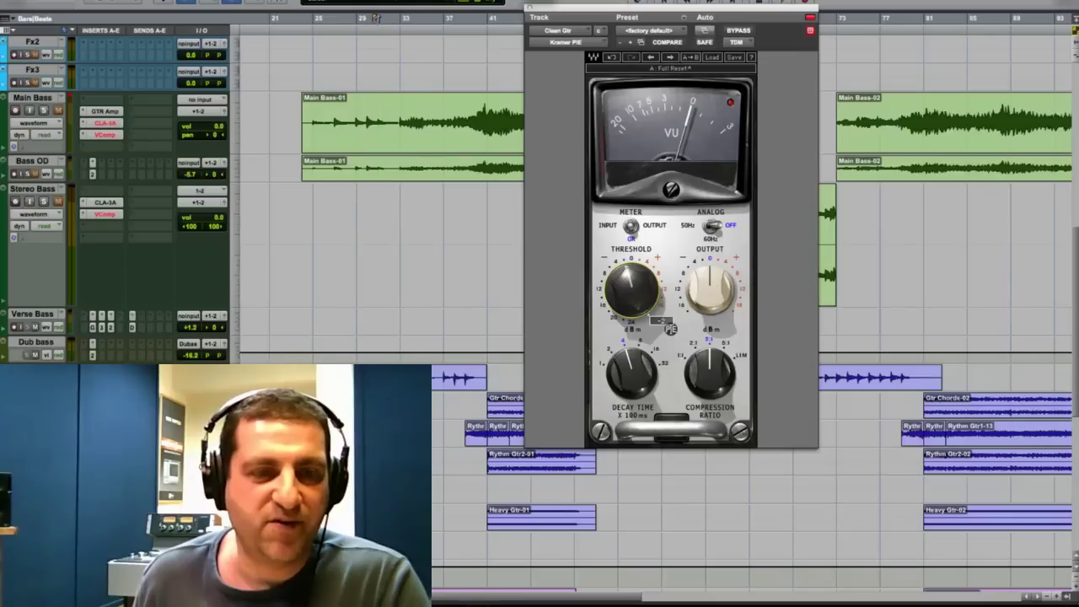
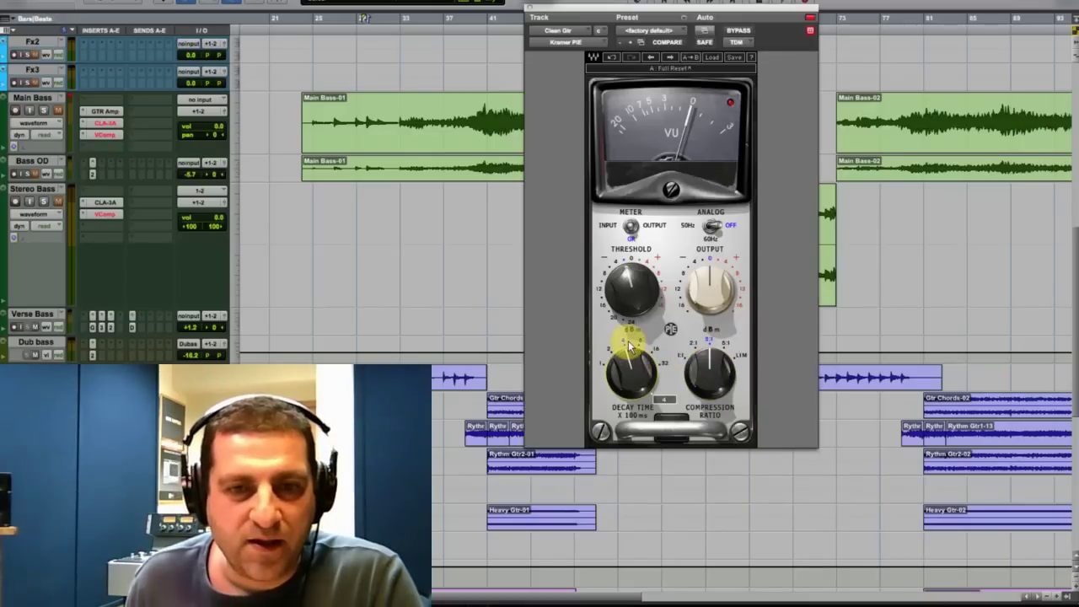
pyautogui.moveTo(636, 364); pyautogui.dragTo(627, 294)
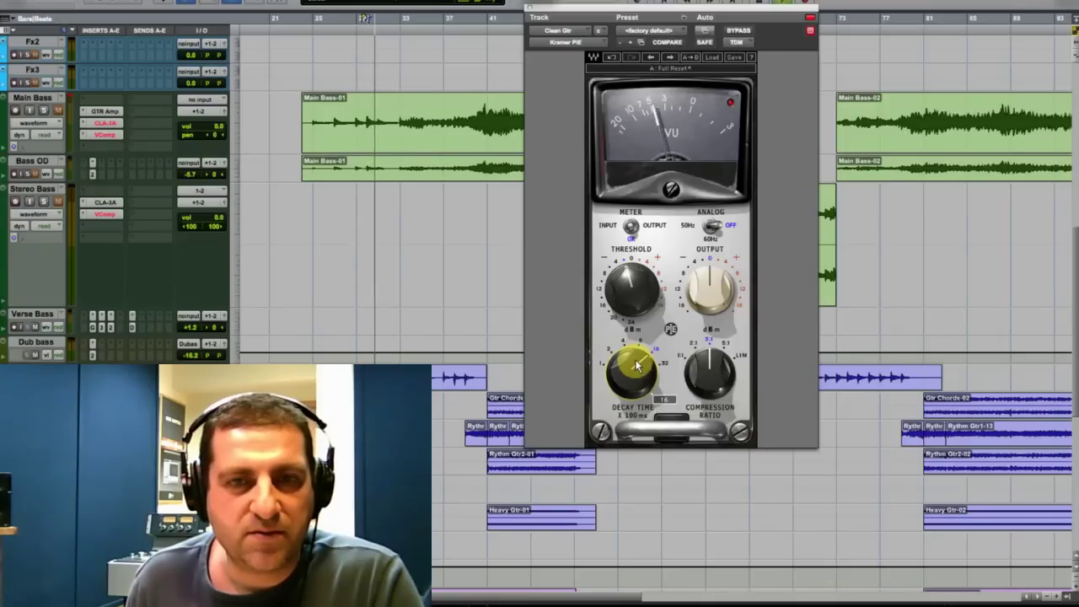
pyautogui.moveTo(634, 359); pyautogui.dragTo(621, 385)
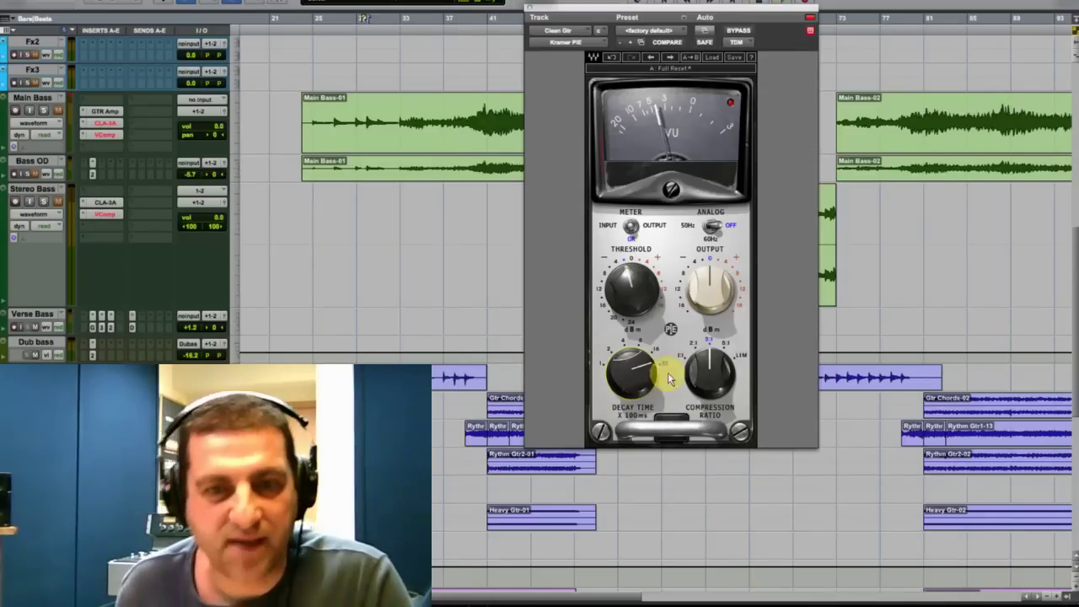
pyautogui.moveTo(708, 365)
pyautogui.mouseDown()
pyautogui.moveTo(702, 387)
pyautogui.moveTo(710, 362)
pyautogui.mouseUp()
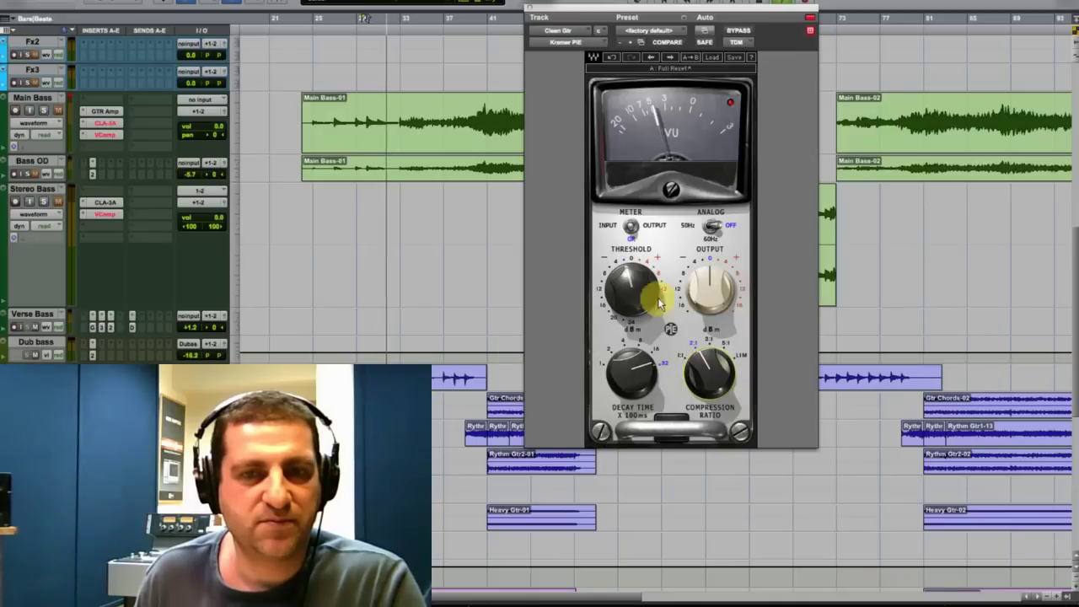
# Raise the Kramer PIE output on Clean Gtr to about 6.1, comparing the compressed and bypassed sound.
pyautogui.moveTo(706, 294)
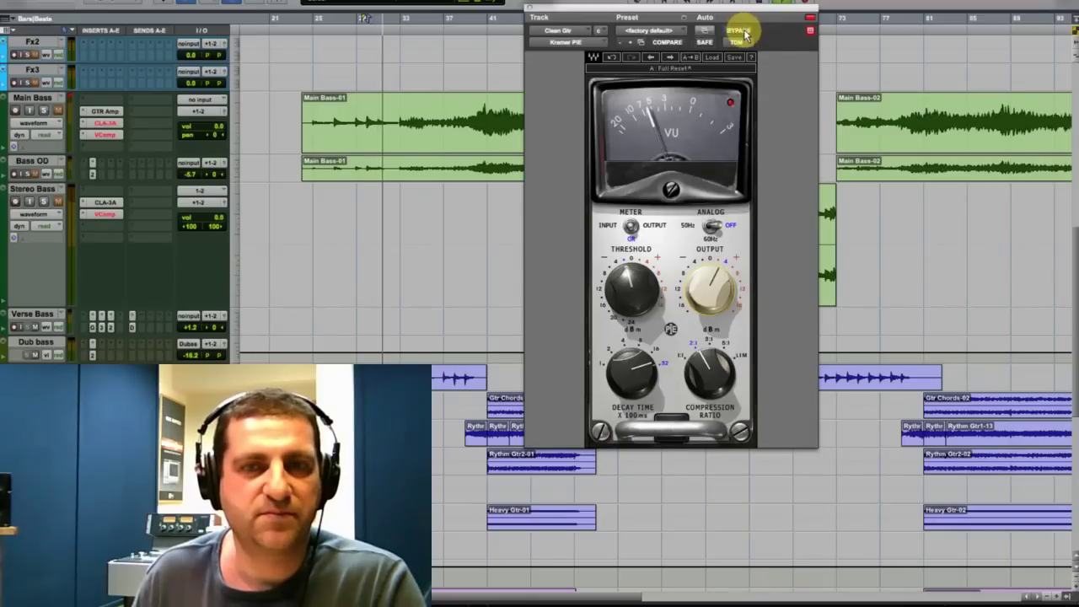
pyautogui.click(741, 32)
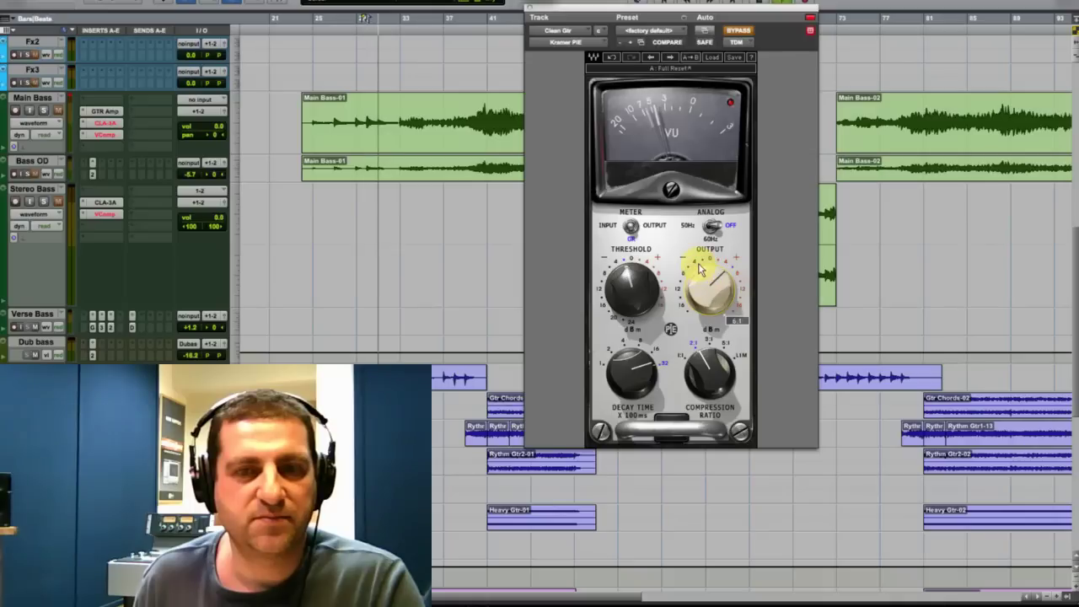
pyautogui.click(741, 32)
pyautogui.moveTo(710, 289); pyautogui.dragTo(704, 295)
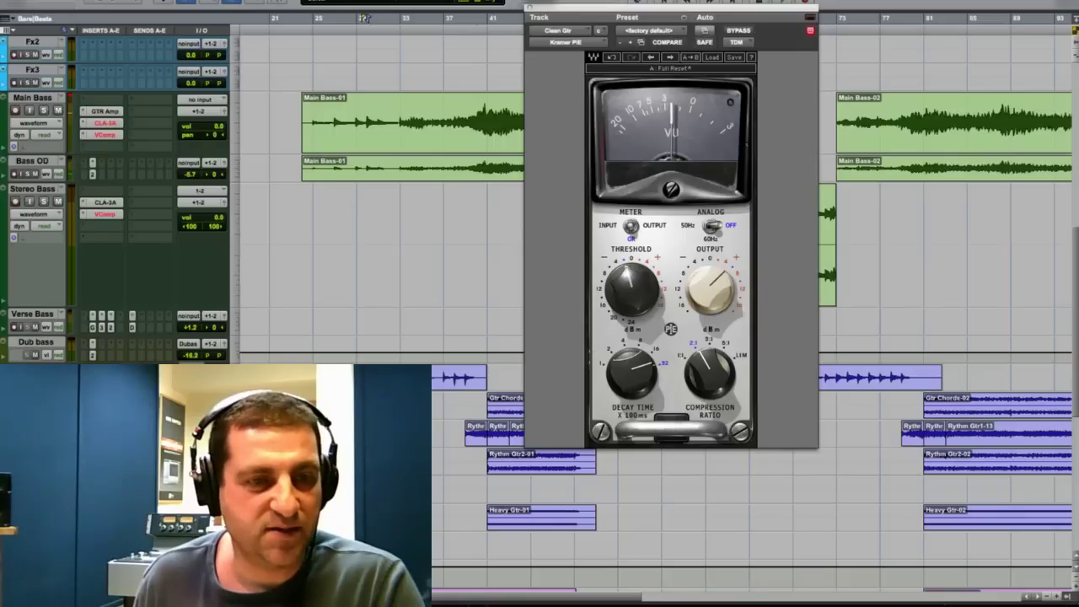
# Play Clean Gtr in the full mix from near bar 29, and again from near bar 27.
pyautogui.click(362, 18)
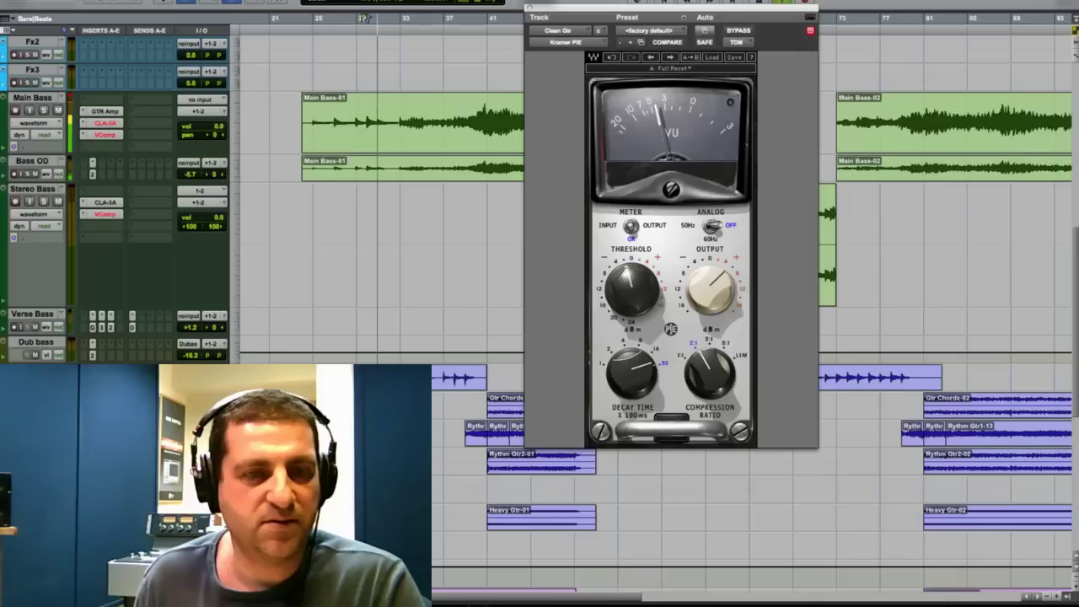
pyautogui.press('space')
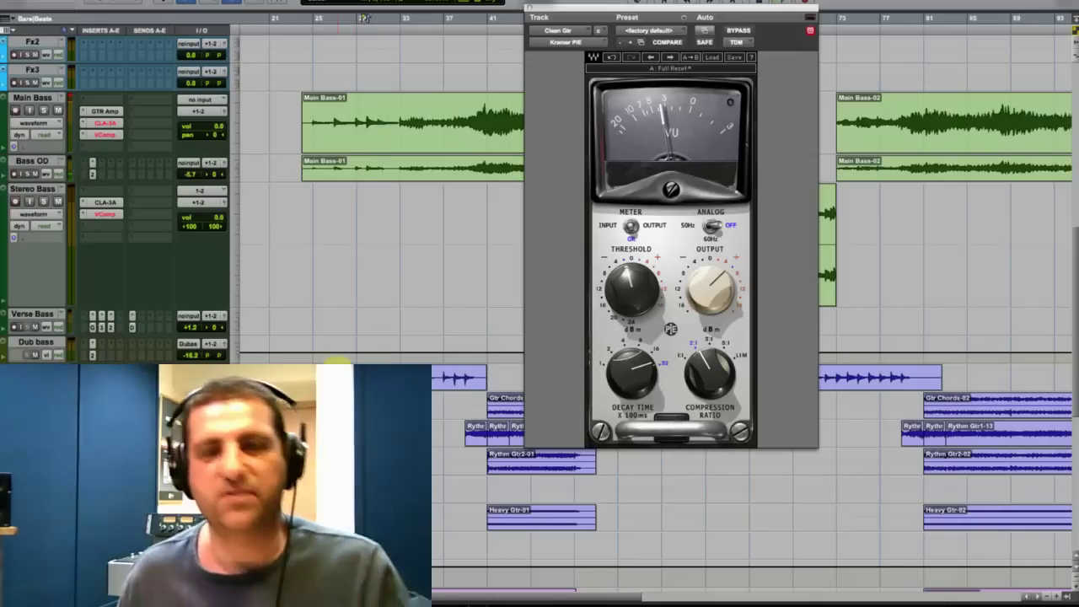
pyautogui.press('space')
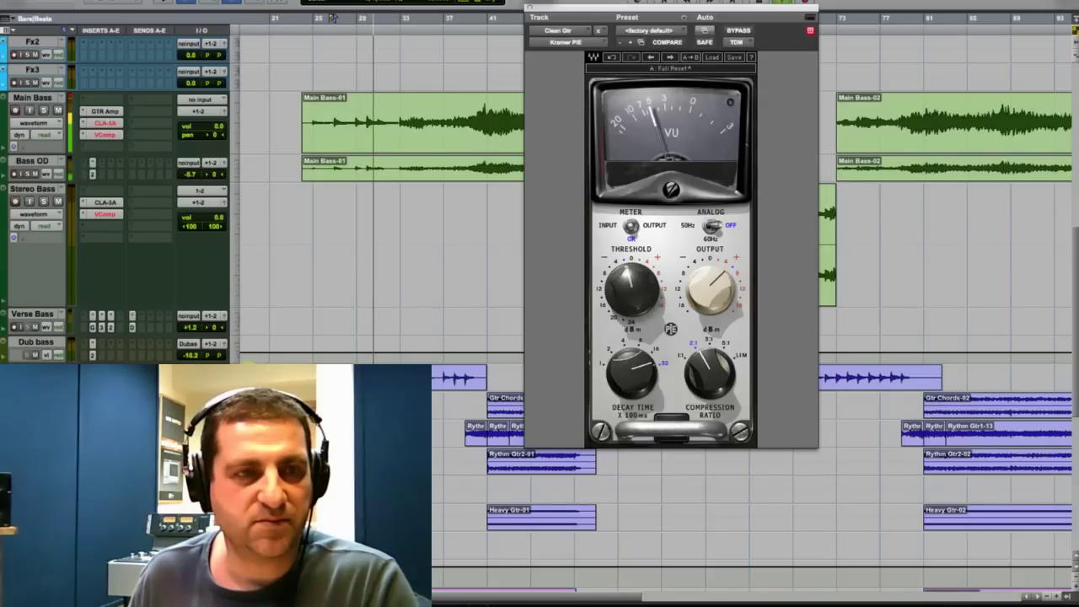
# Listen to the soloed reference track above Kick, turn its solo off, and return to the bass and guitar tracks.
pyautogui.scroll(15, 272, 301)
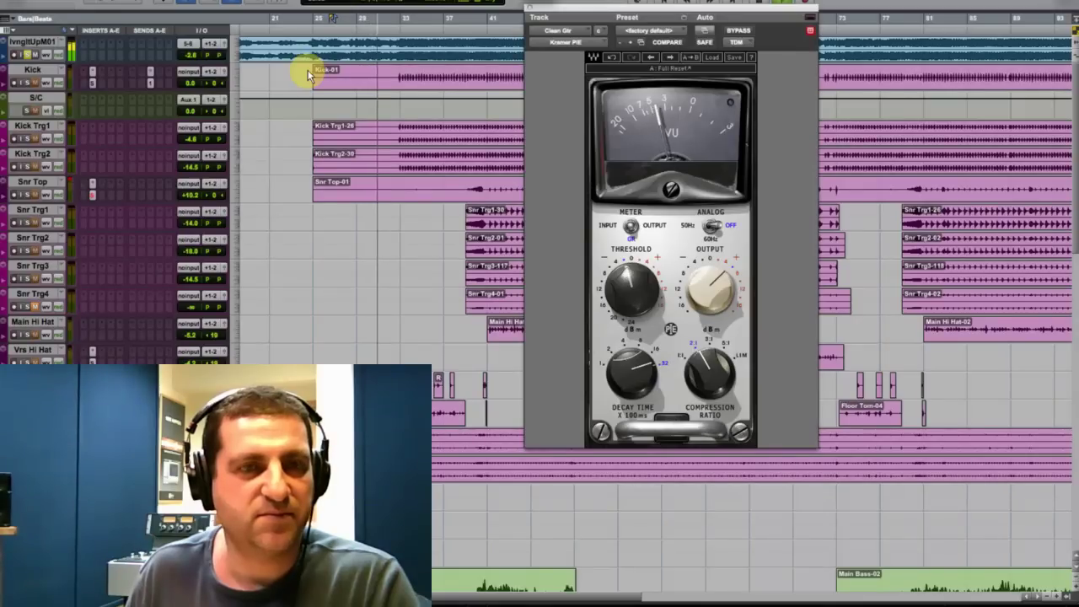
pyautogui.press('space')
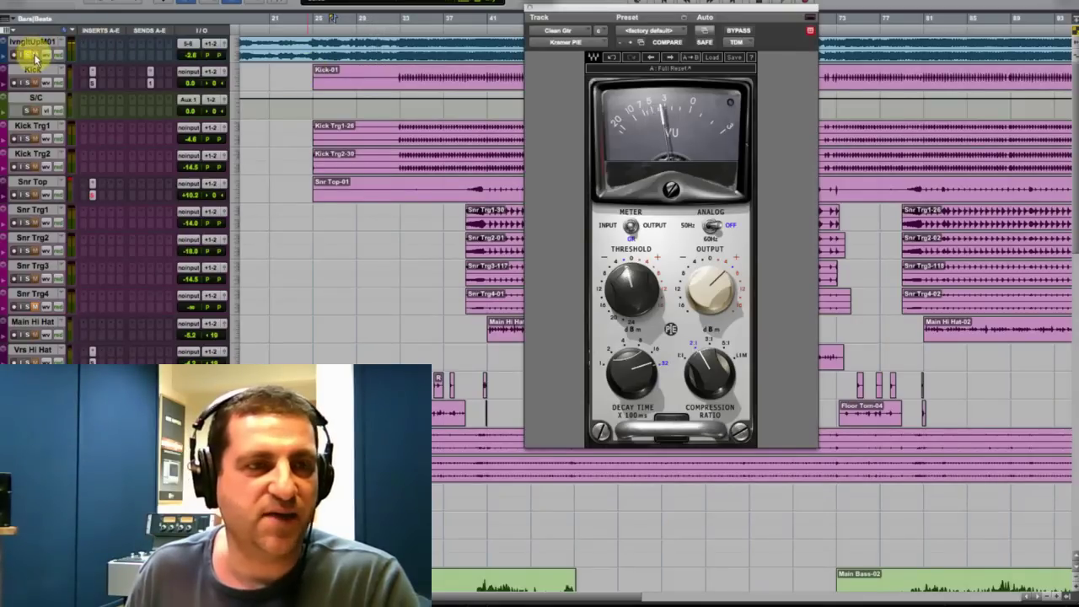
pyautogui.scroll(-15, 314, 324)
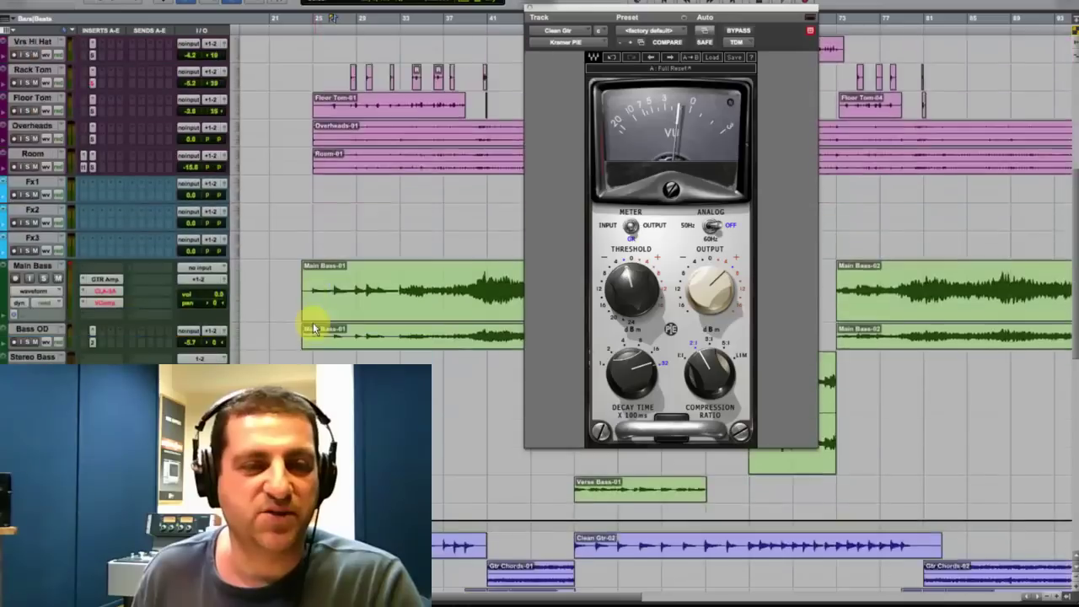
pyautogui.scroll(-8, 295, 356)
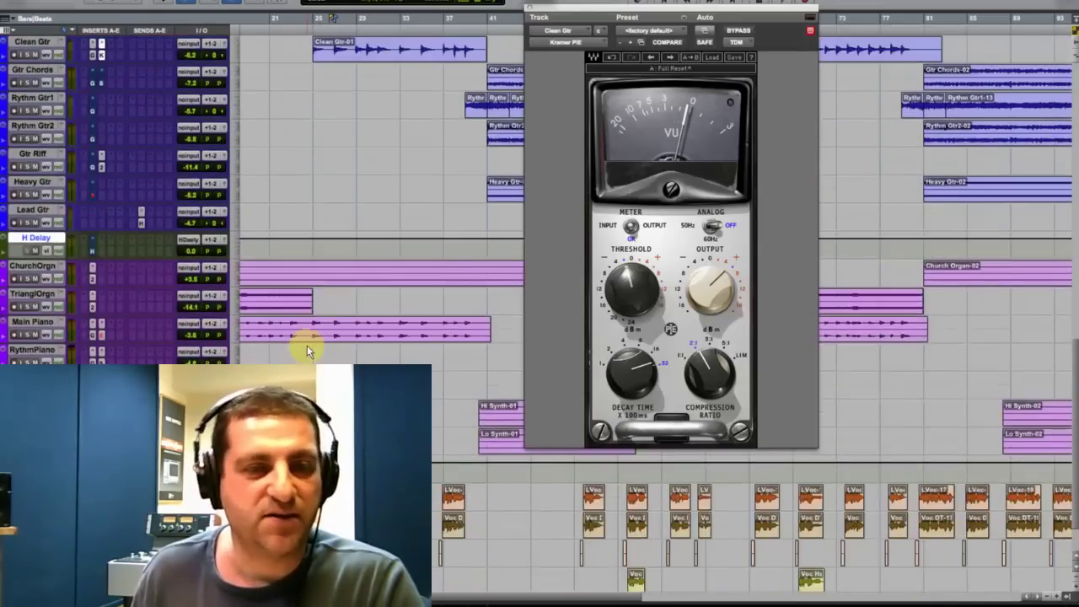
pyautogui.moveTo(187, 305); pyautogui.dragTo(194, 279)
pyautogui.scroll(6, 316, 169)
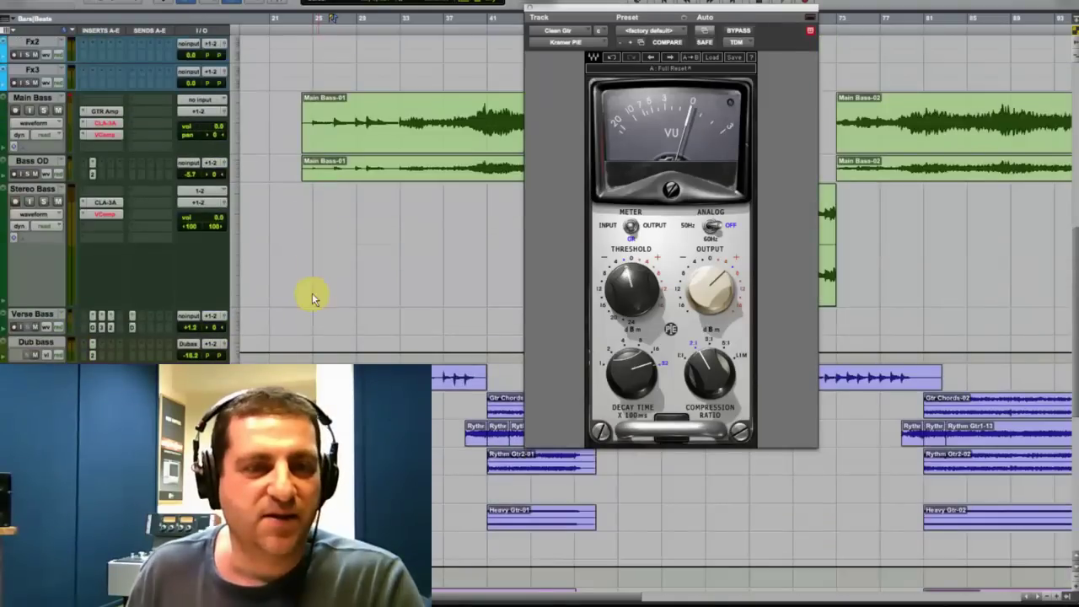
# Play the mix from bar 25 and move the Kramer PIE window clear of the first chorus guitar regions.
pyautogui.click(312, 318)
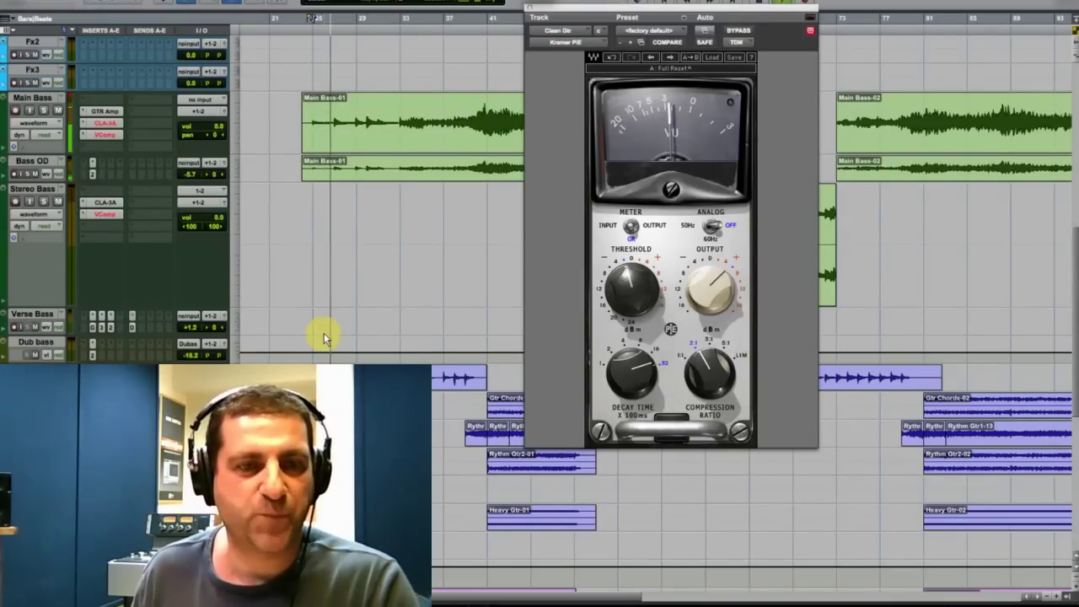
pyautogui.moveTo(547, 8); pyautogui.dragTo(638, 9)
pyautogui.press('space')
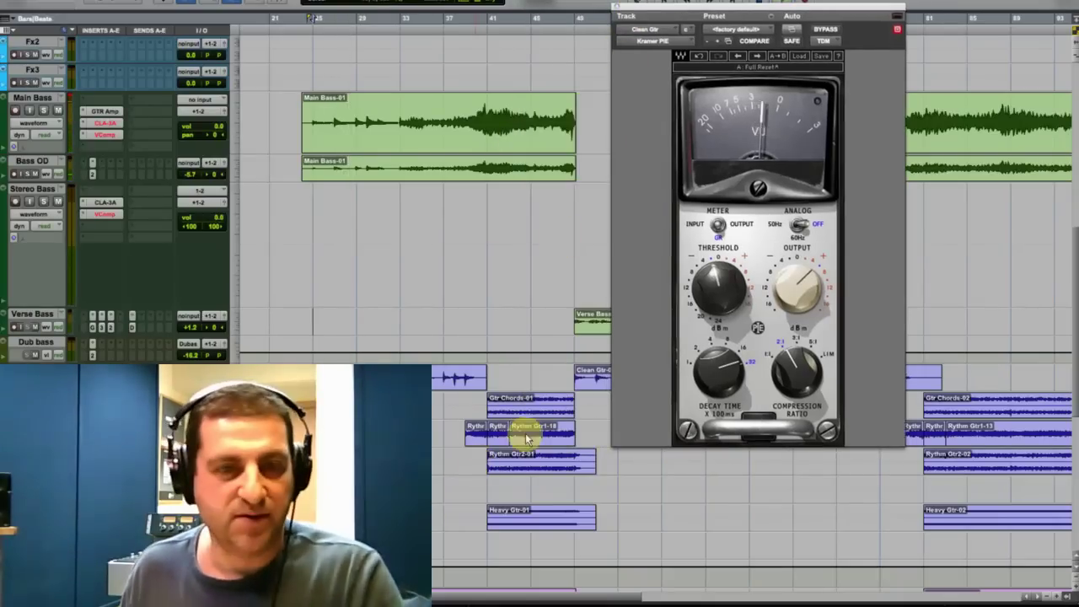
# Select the Gtr Chords-01 region and bring the Gtr Chords track's GTR Amp fully into view.
pyautogui.click(512, 414)
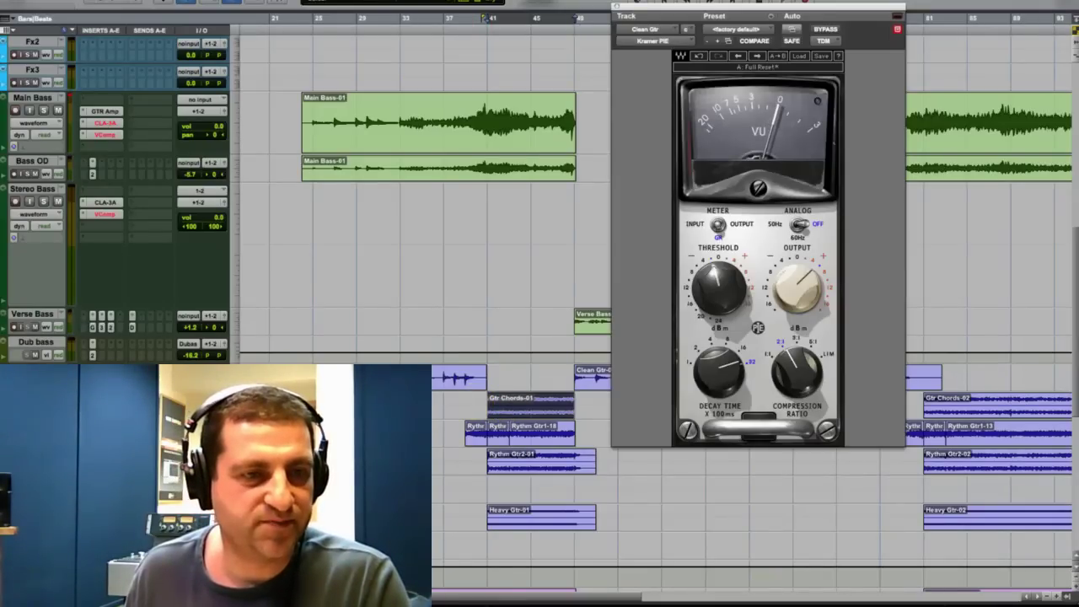
pyautogui.press('space')
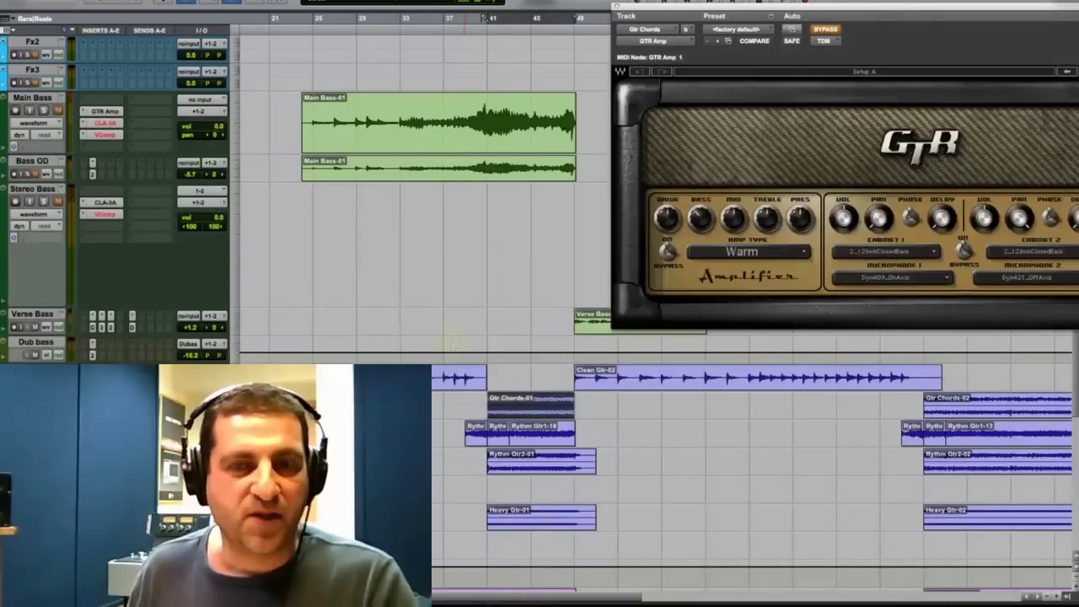
pyautogui.moveTo(763, 9); pyautogui.dragTo(470, 3)
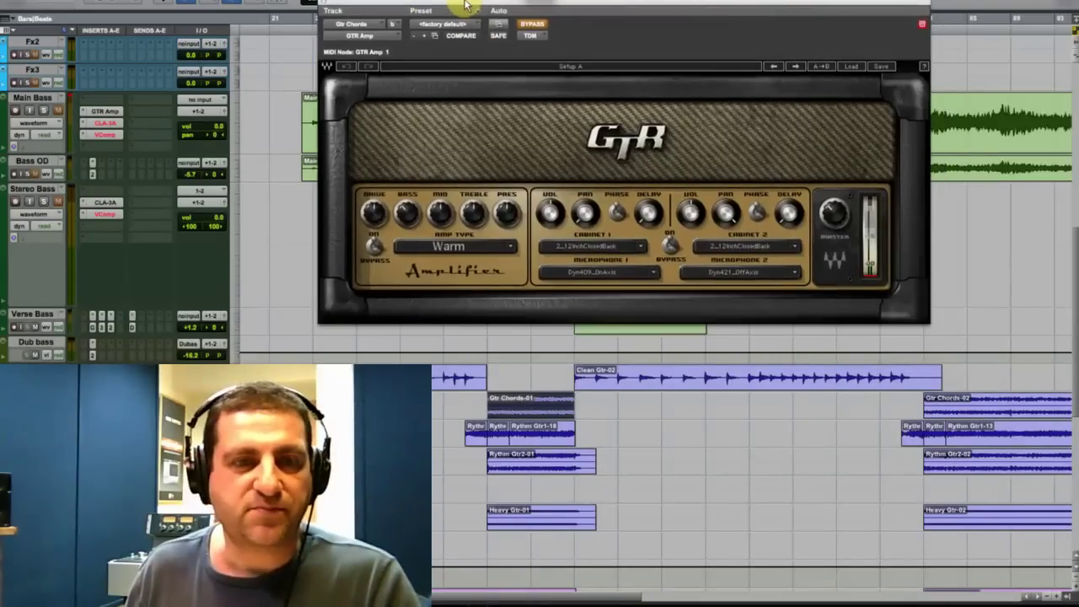
# Activate the bypassed GTR Amp on Gtr Chords, adjust its master level, and compare it with the bypassed sound.
pyautogui.click(536, 30)
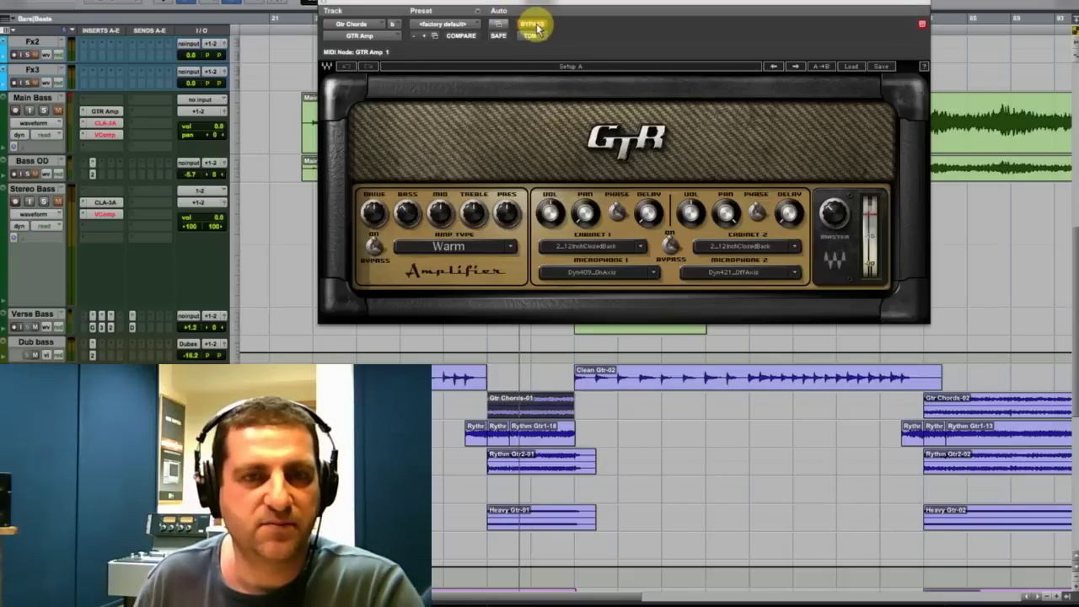
pyautogui.moveTo(833, 210); pyautogui.dragTo(834, 212)
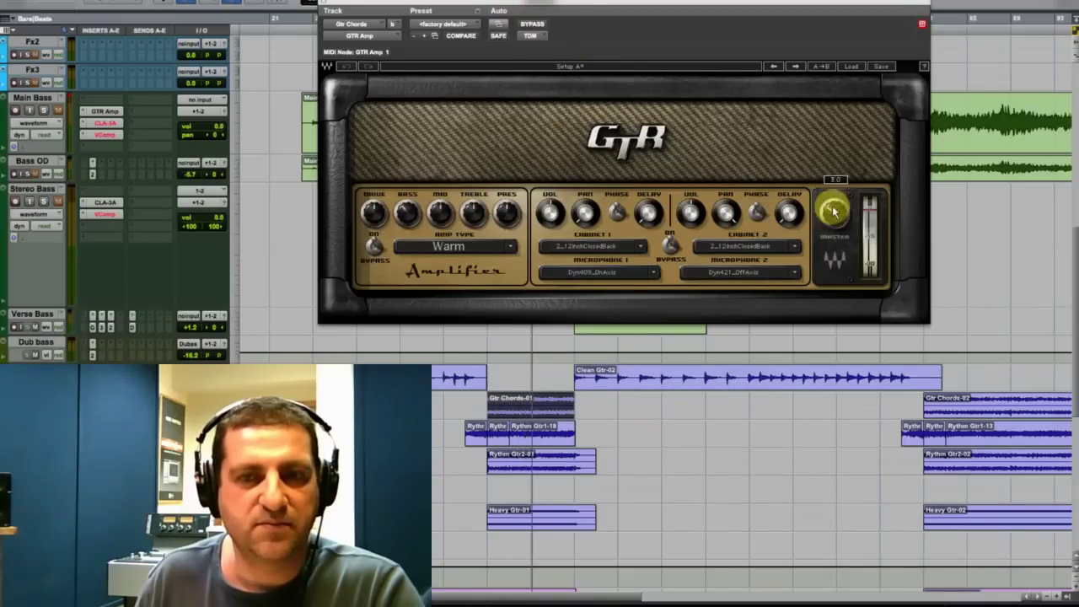
pyautogui.click(534, 25)
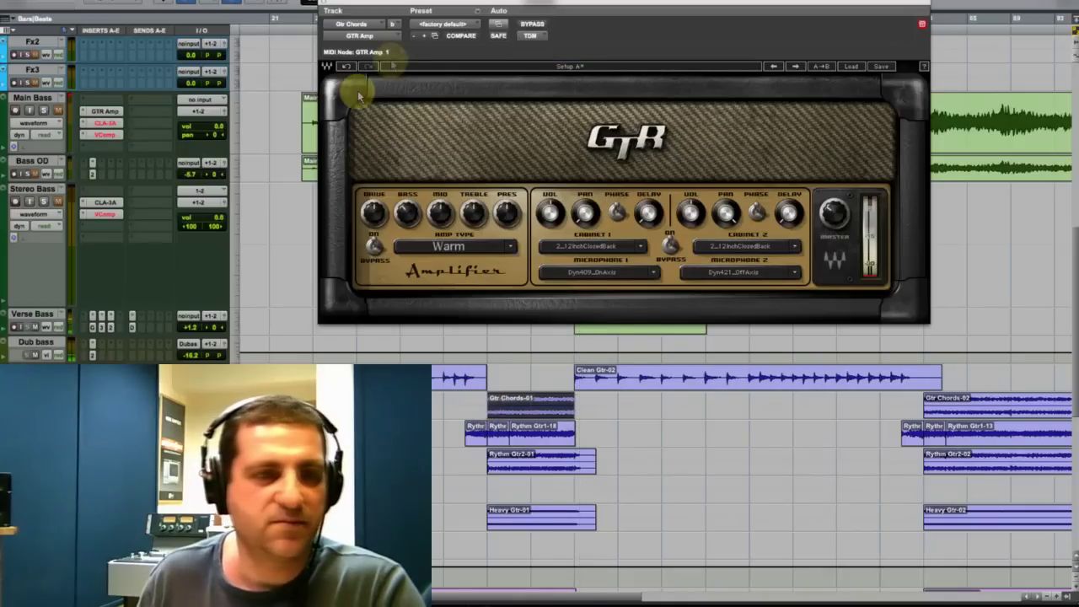
# Take the SSL compressor on the Gtr Chords track out of bypass and place its window clear of the chord clip.
pyautogui.scroll(1, 35, 147)
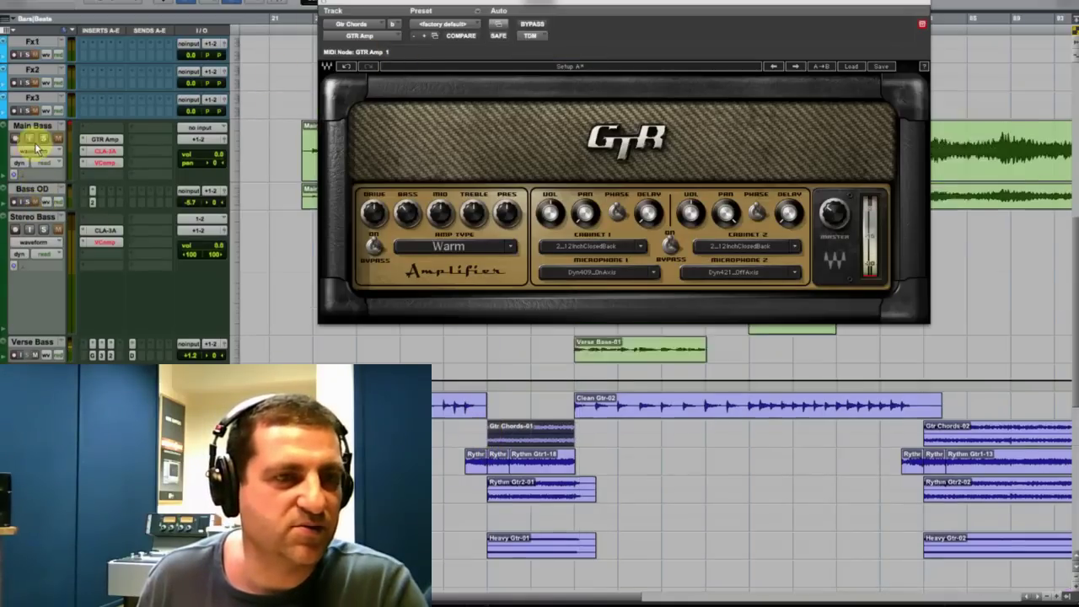
pyautogui.scroll(2, 36, 148)
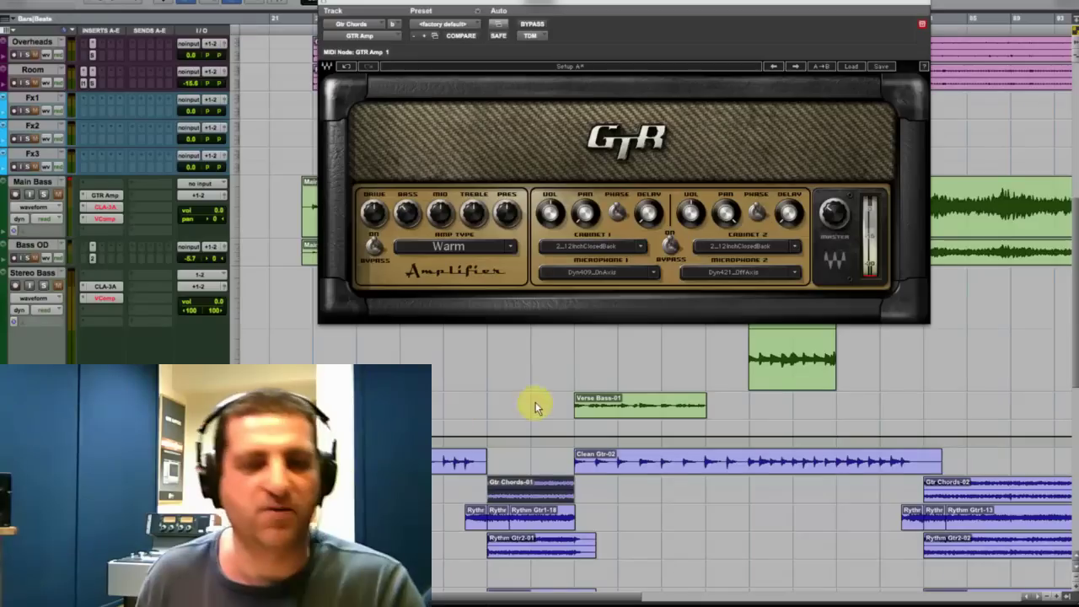
pyautogui.moveTo(349, 7); pyautogui.dragTo(505, 6)
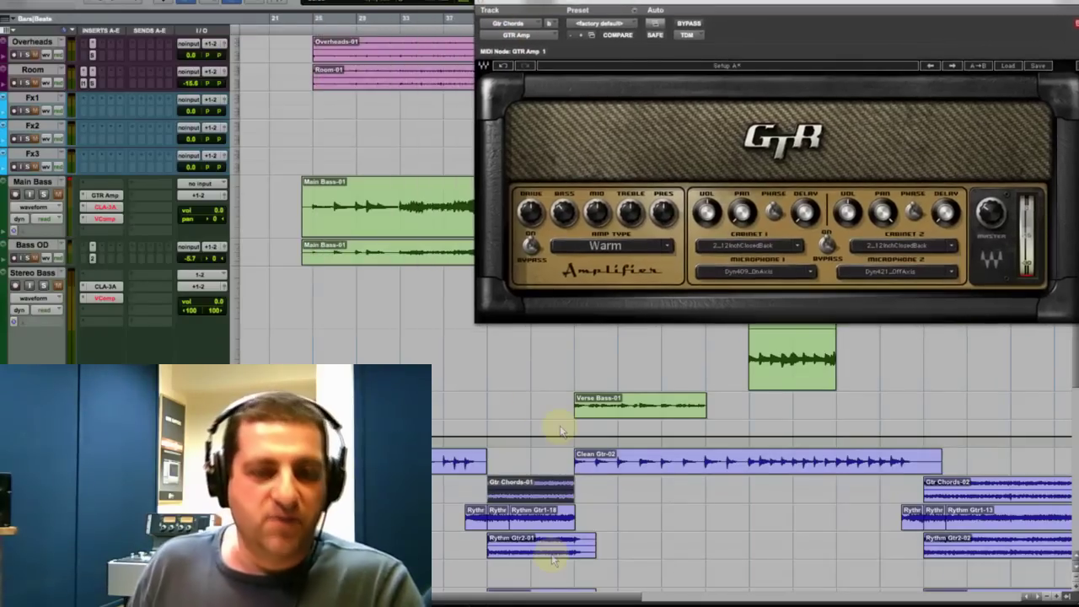
pyautogui.scroll(-4, 514, 500)
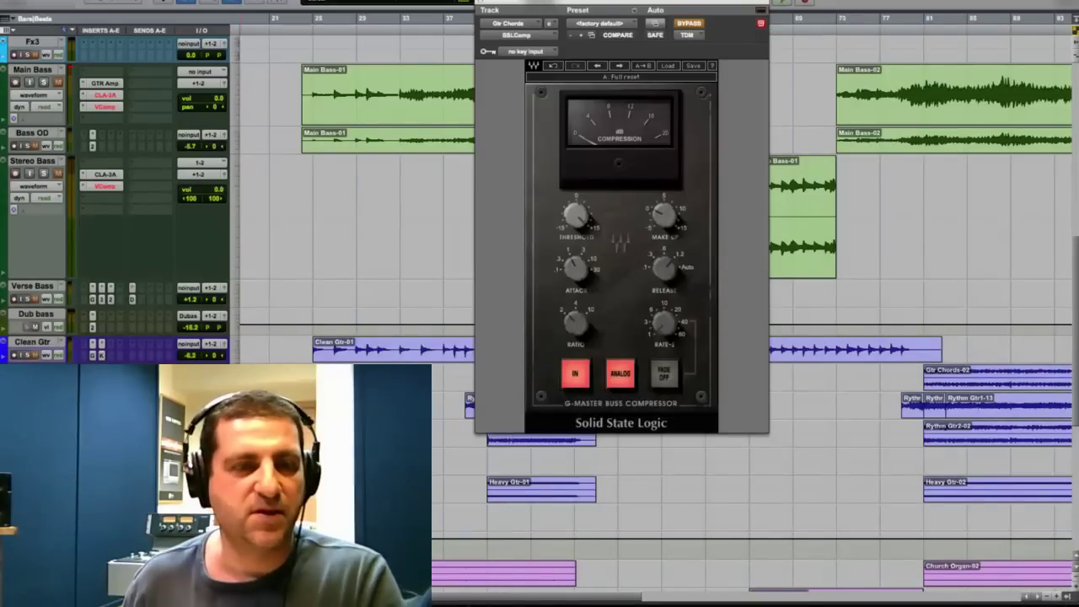
pyautogui.click(689, 22)
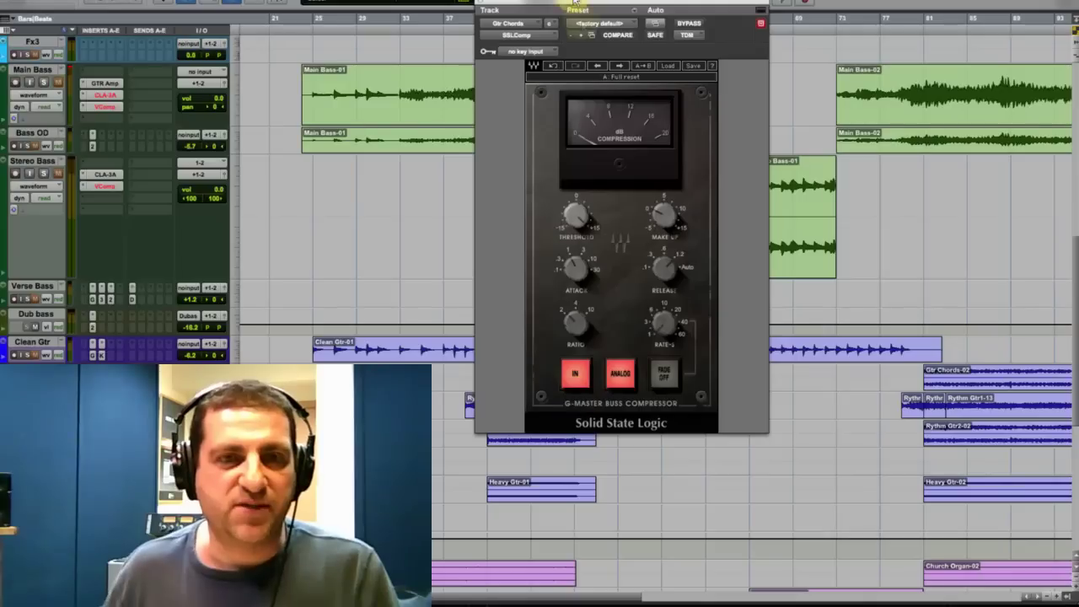
pyautogui.moveTo(520, 6); pyautogui.dragTo(725, 84)
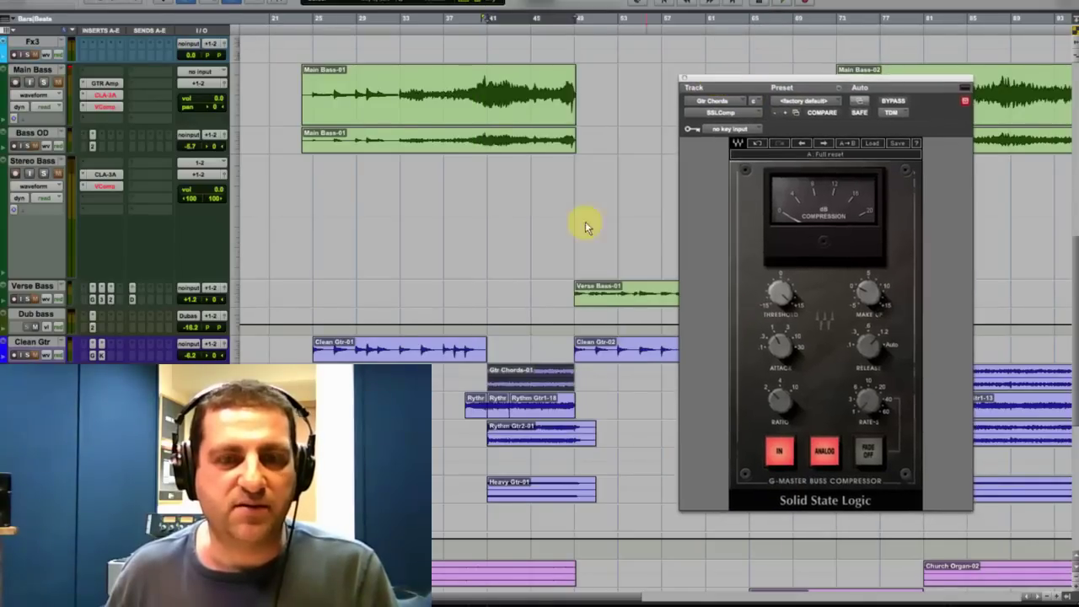
# Examine the Gtr Chords waveform up close around bars 42 to 44, including the material in bar 42.
pyautogui.scroll(3, 523, 377)
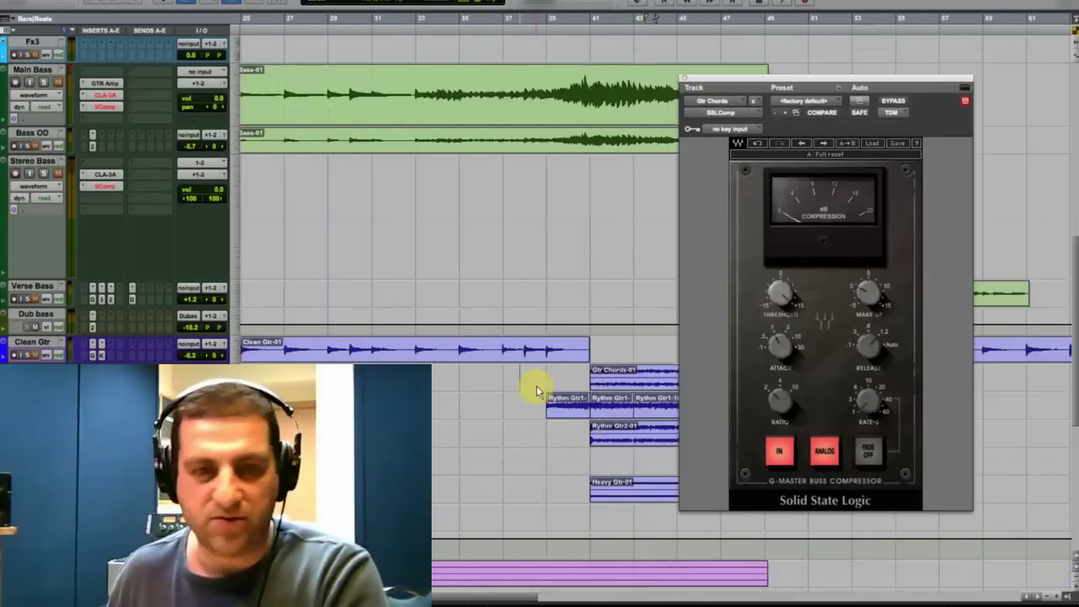
pyautogui.scroll(1, 556, 400)
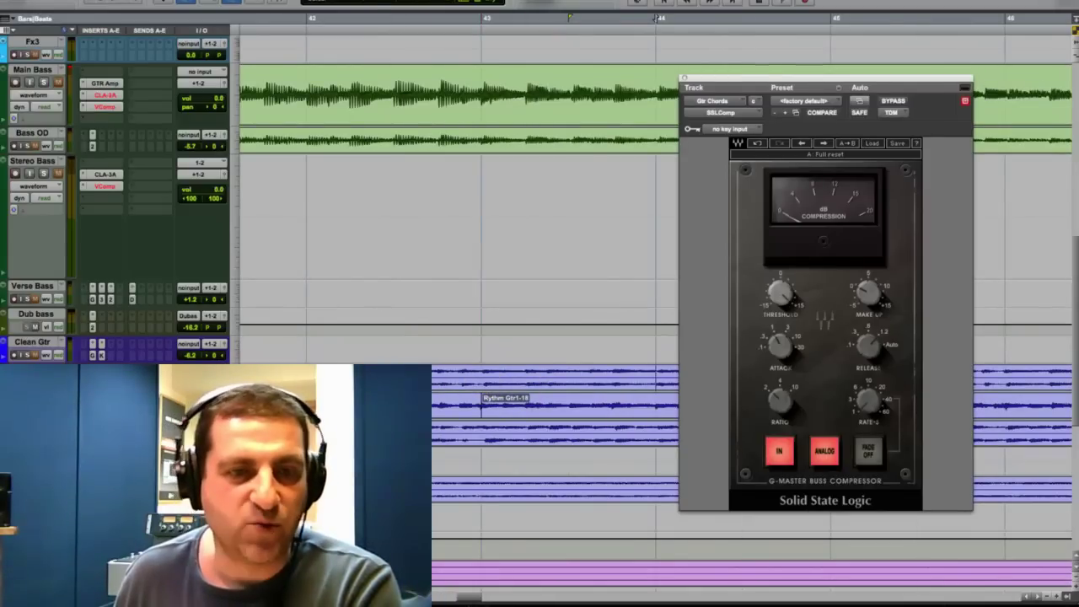
pyautogui.scroll(-3, 300, 409)
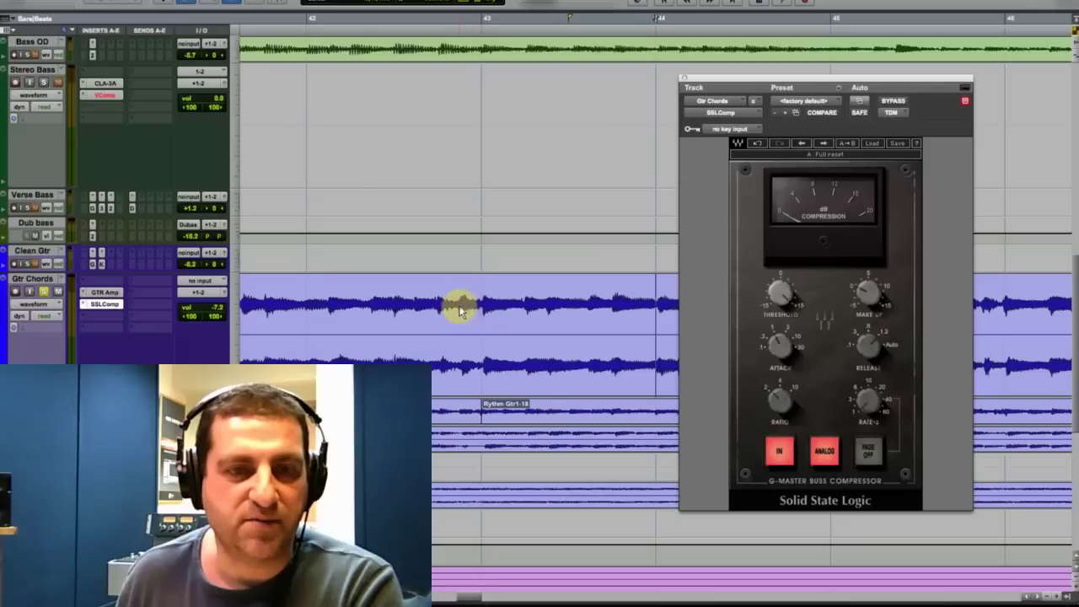
pyautogui.click(393, 308)
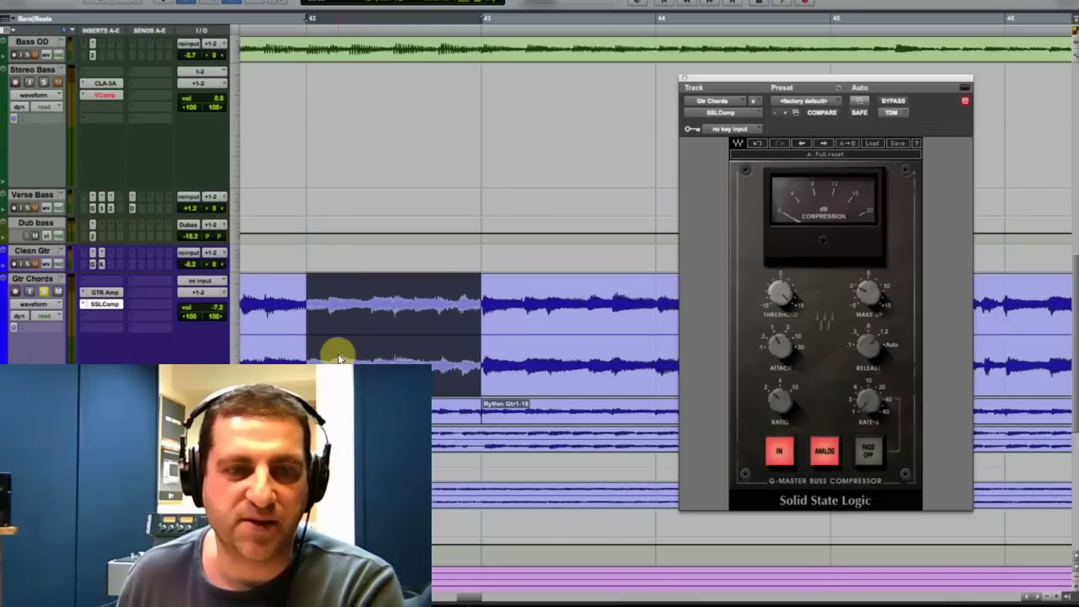
pyautogui.click(389, 310)
pyautogui.press('r')
pyautogui.press('r')
pyautogui.press('r')
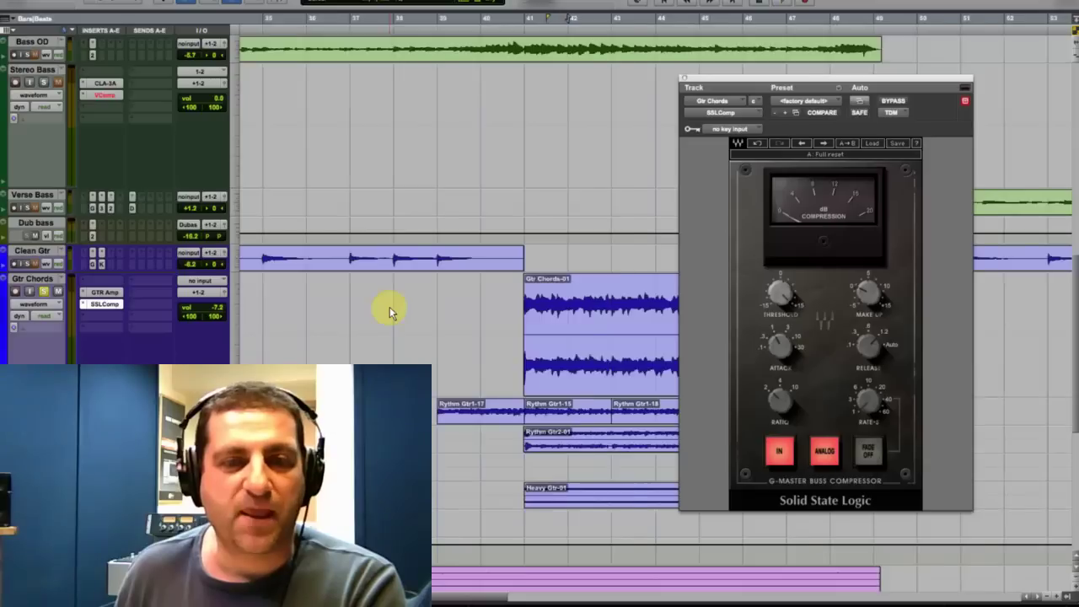
# Play the whole Gtr Chords-01 clip and adjust the SSL compressor's threshold with the ratio at 4.
pyautogui.moveTo(722, 74); pyautogui.dragTo(772, 69)
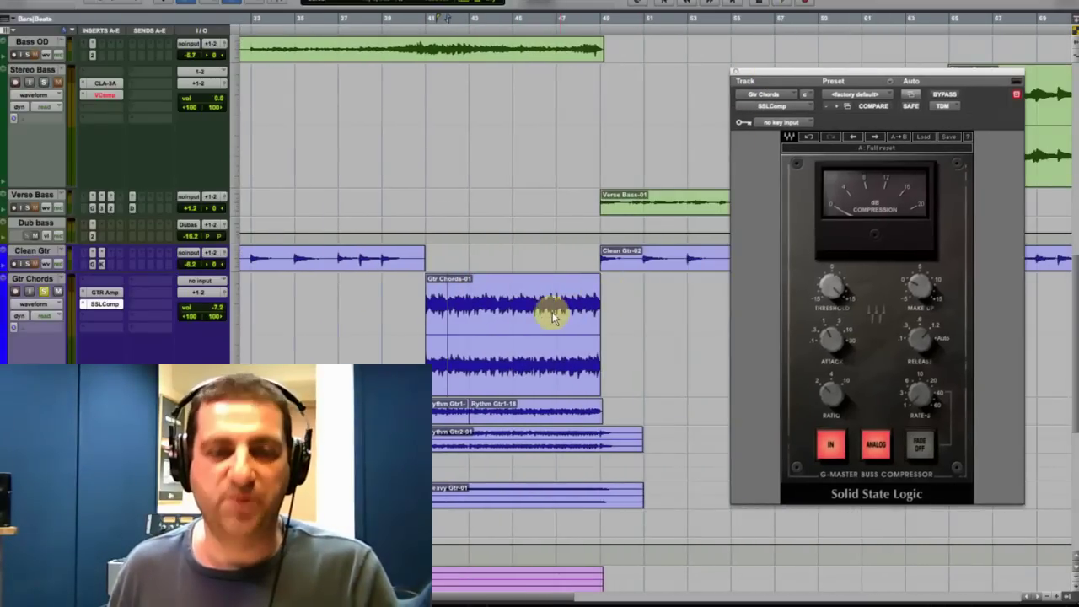
pyautogui.click(514, 316)
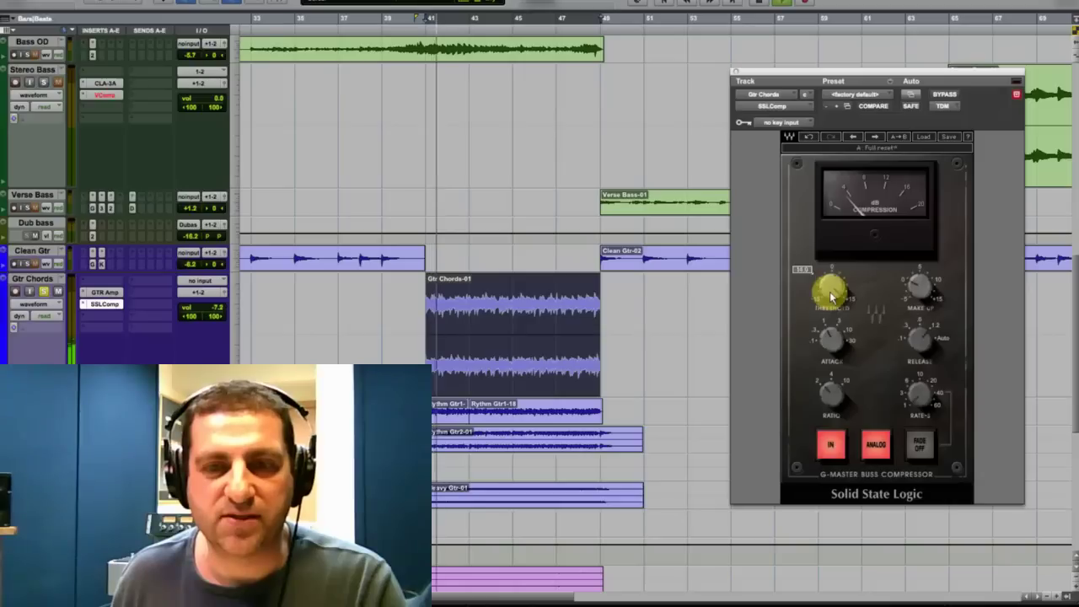
pyautogui.moveTo(829, 301); pyautogui.dragTo(819, 362)
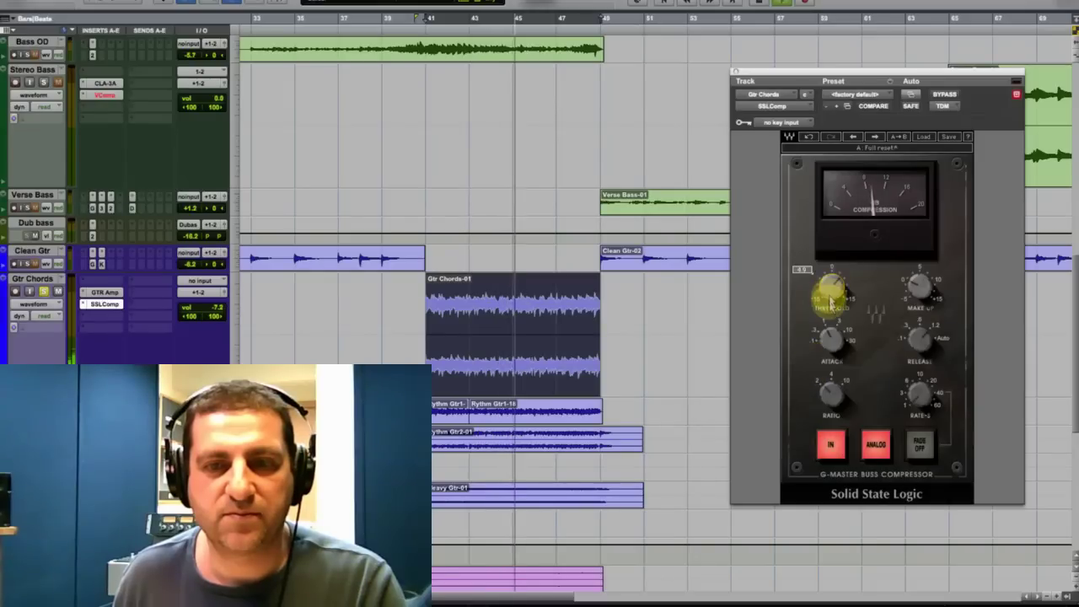
pyautogui.moveTo(834, 374); pyautogui.dragTo(831, 390)
# Raise the compressor's make-up gain to about 5 and compare the compressed and bypassed sound of the guitar chords.
pyautogui.moveTo(908, 287)
pyautogui.mouseDown()
pyautogui.moveTo(918, 269)
pyautogui.moveTo(891, 299)
pyautogui.mouseUp()
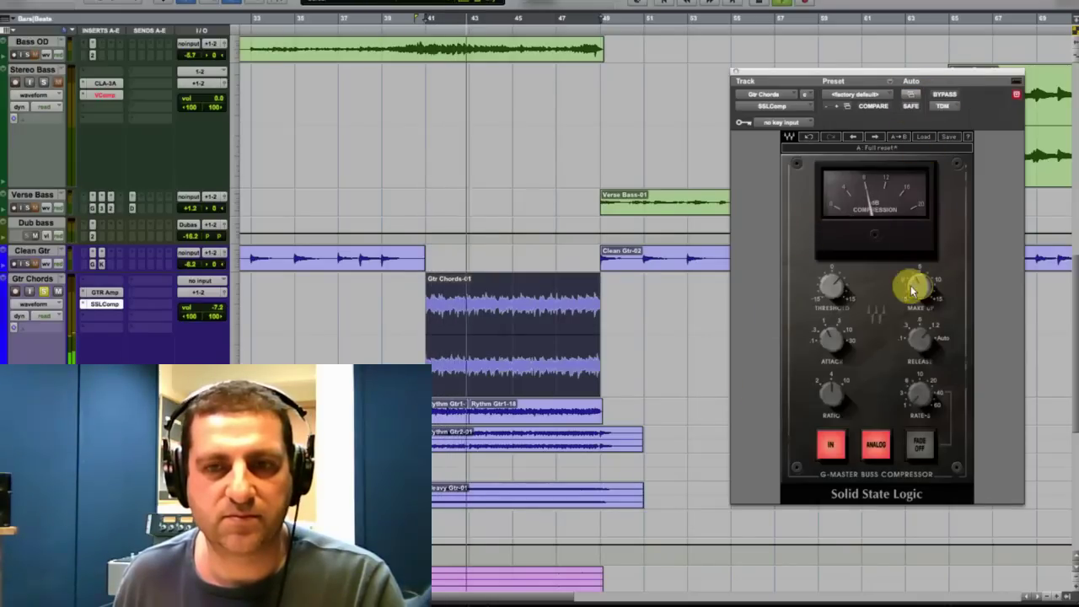
pyautogui.moveTo(915, 287); pyautogui.dragTo(928, 266)
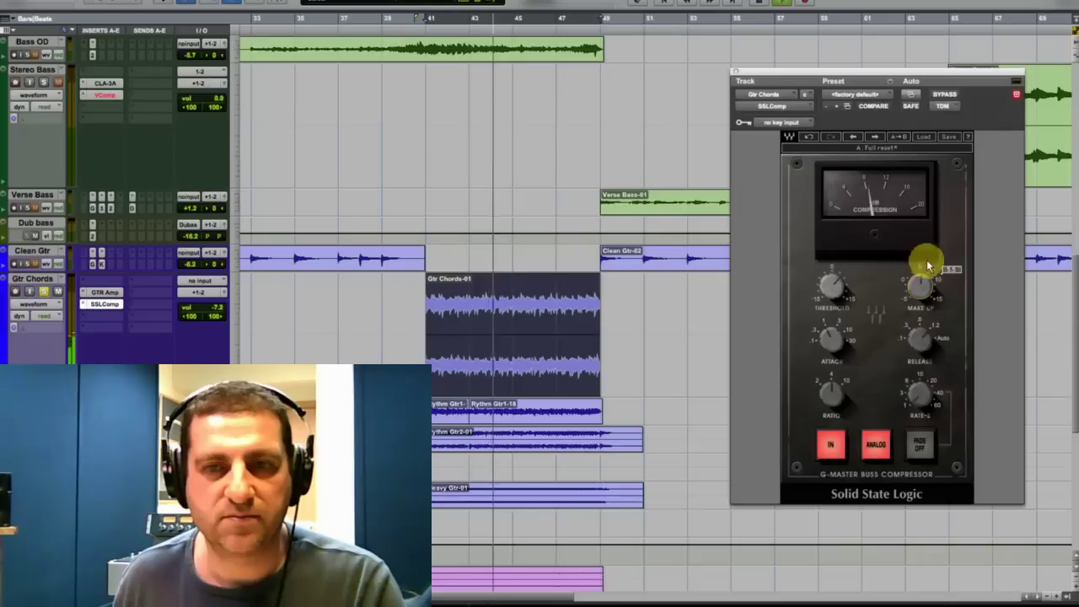
pyautogui.click(944, 94)
pyautogui.click(946, 95)
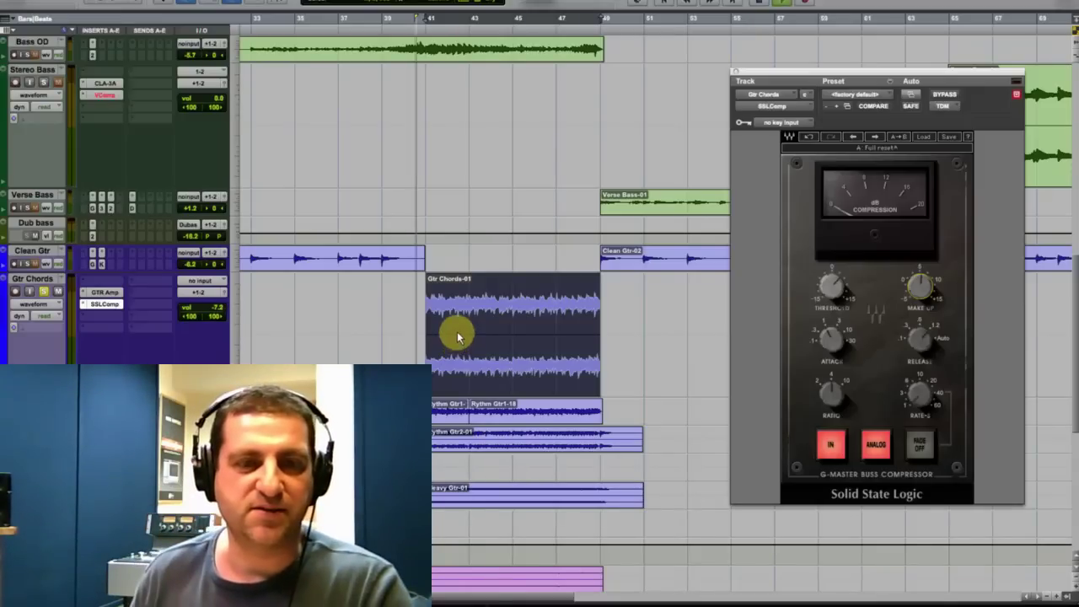
pyautogui.click(943, 101)
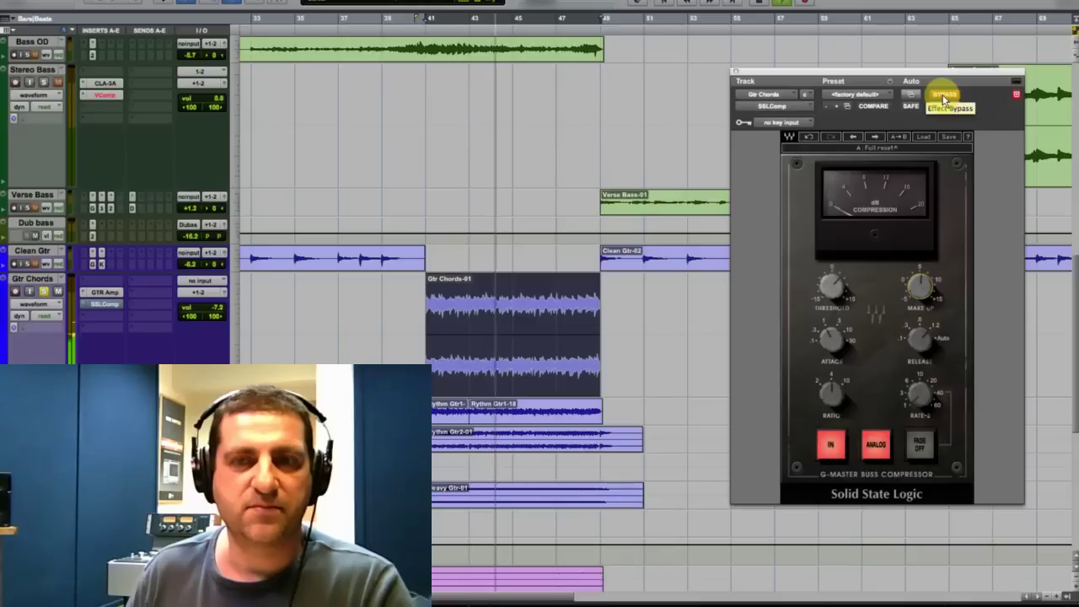
pyautogui.click(943, 101)
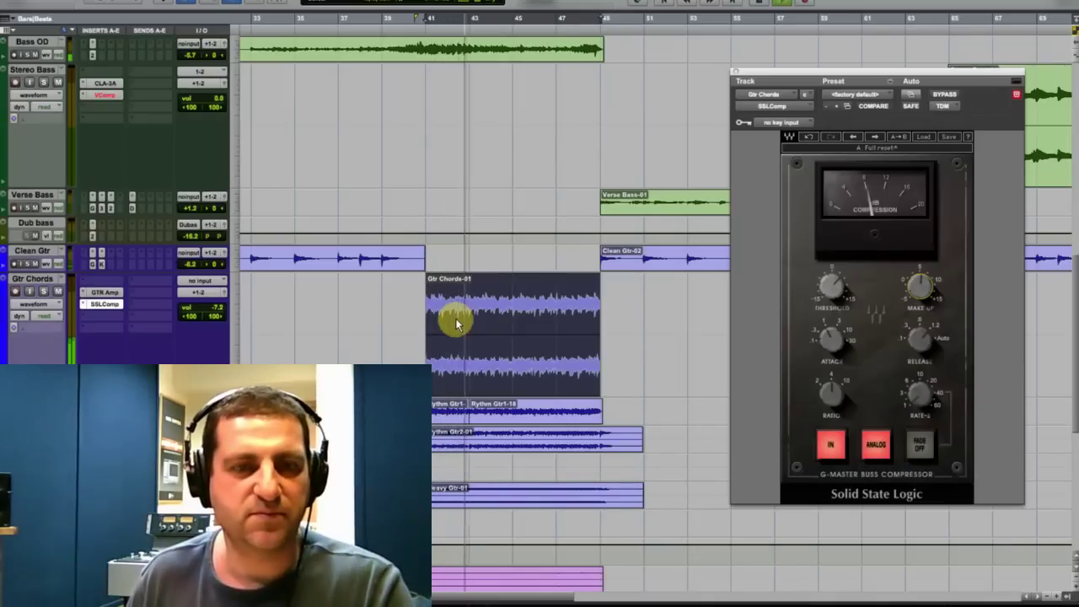
# Set the Gtr Chords track volume to -9.8 dB while listening in the mix, and stop playback.
pyautogui.click(221, 312)
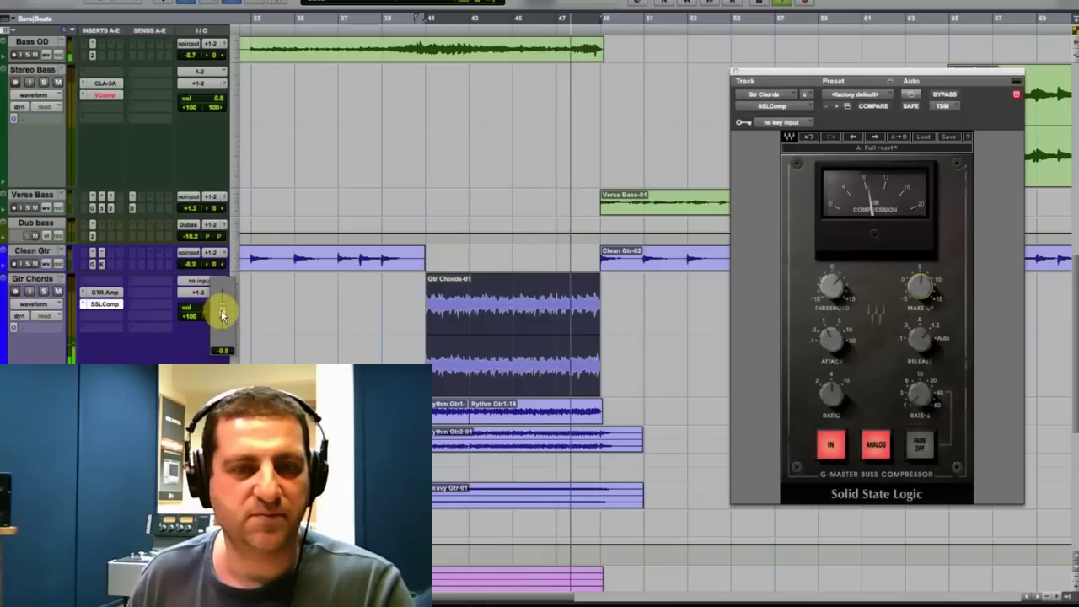
pyautogui.click(223, 313)
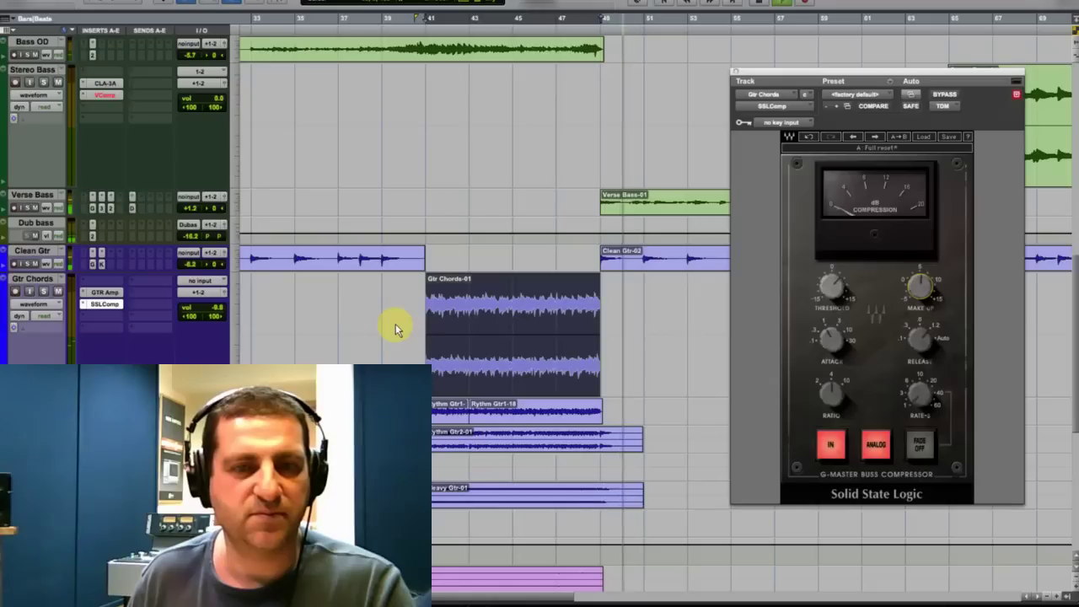
pyautogui.press('space')
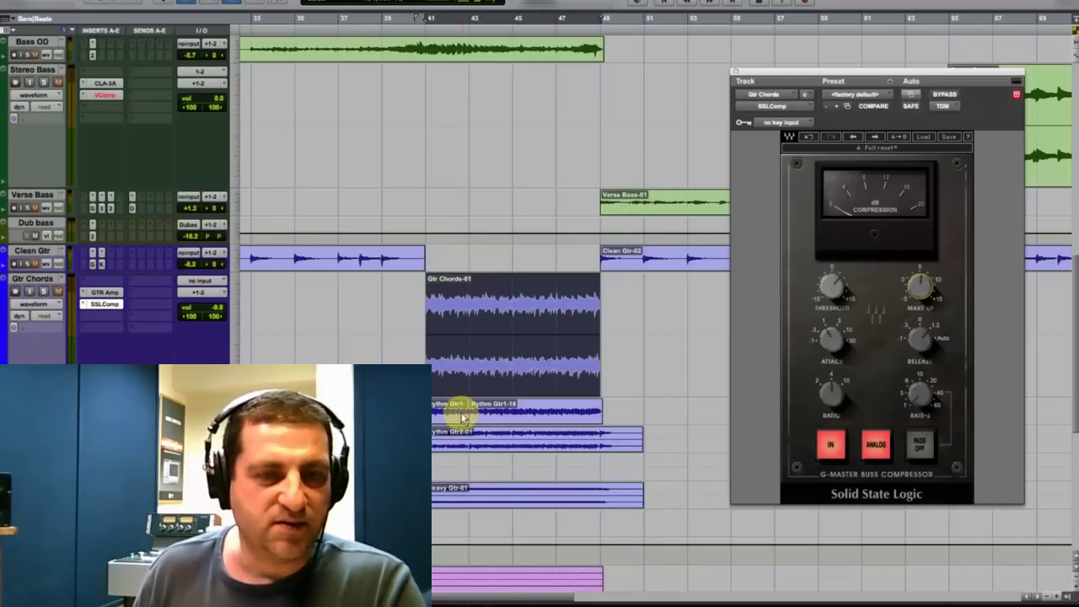
# Bring up the GTR Amp of the Rythm Gtr1 track and select that track's clips through bar 49 for playback.
pyautogui.moveTo(455, 418); pyautogui.dragTo(484, 417)
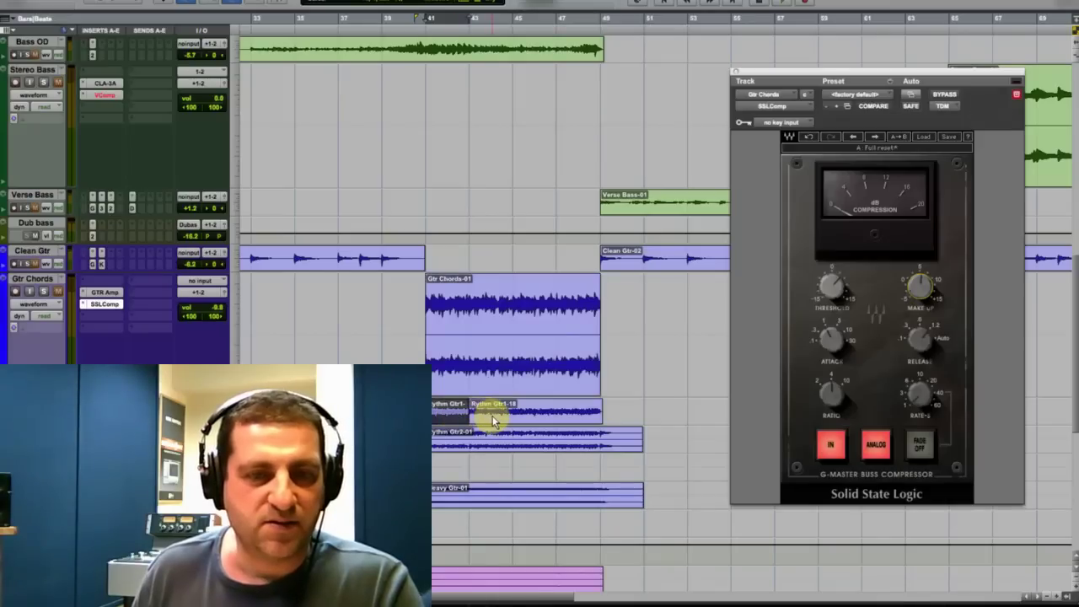
pyautogui.press('space')
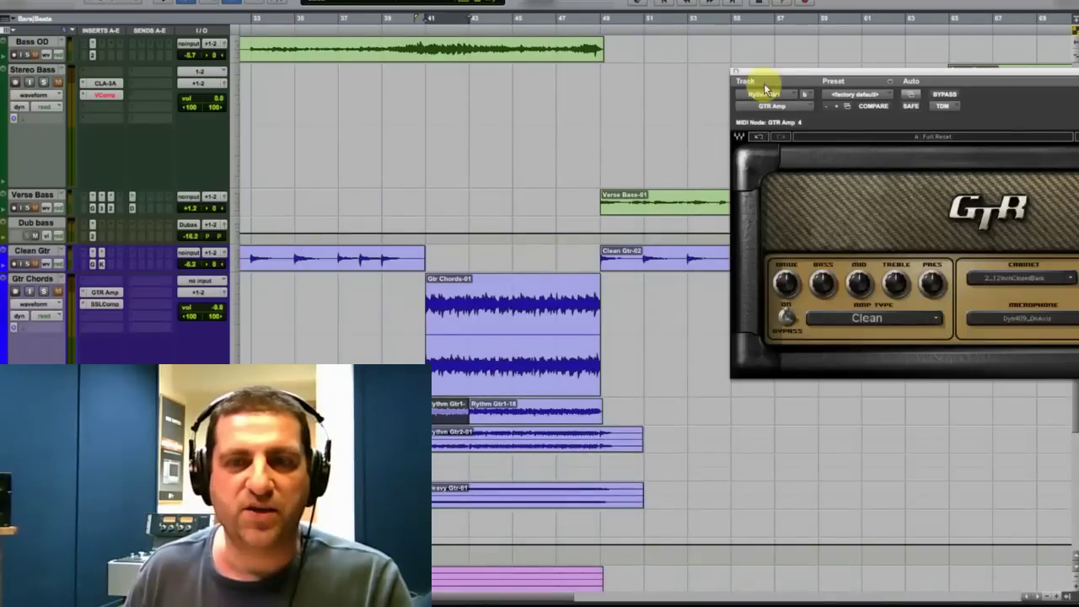
pyautogui.moveTo(785, 71); pyautogui.dragTo(502, 0)
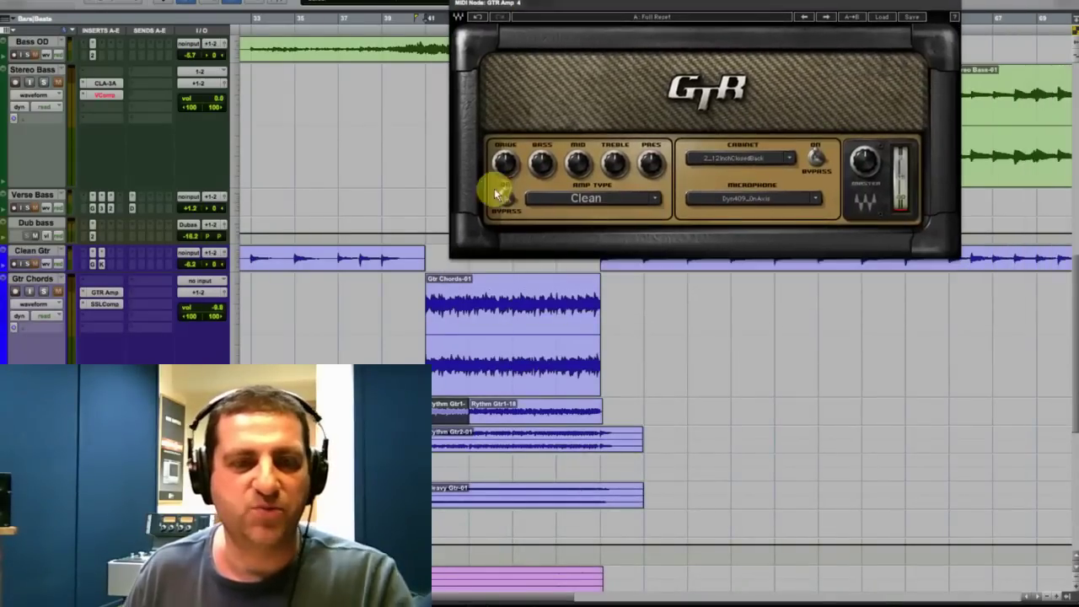
pyautogui.click(527, 408)
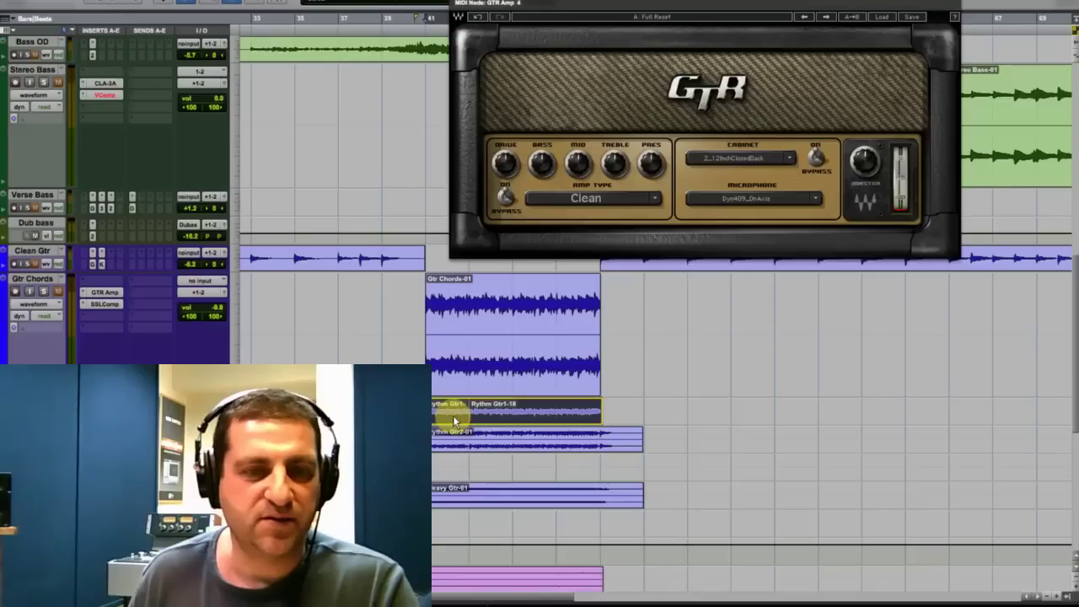
# Set the Rythm Gtr1 amp type to Cream from the Drive group and audition it against the bypassed sound.
pyautogui.moveTo(629, 9); pyautogui.dragTo(676, 103)
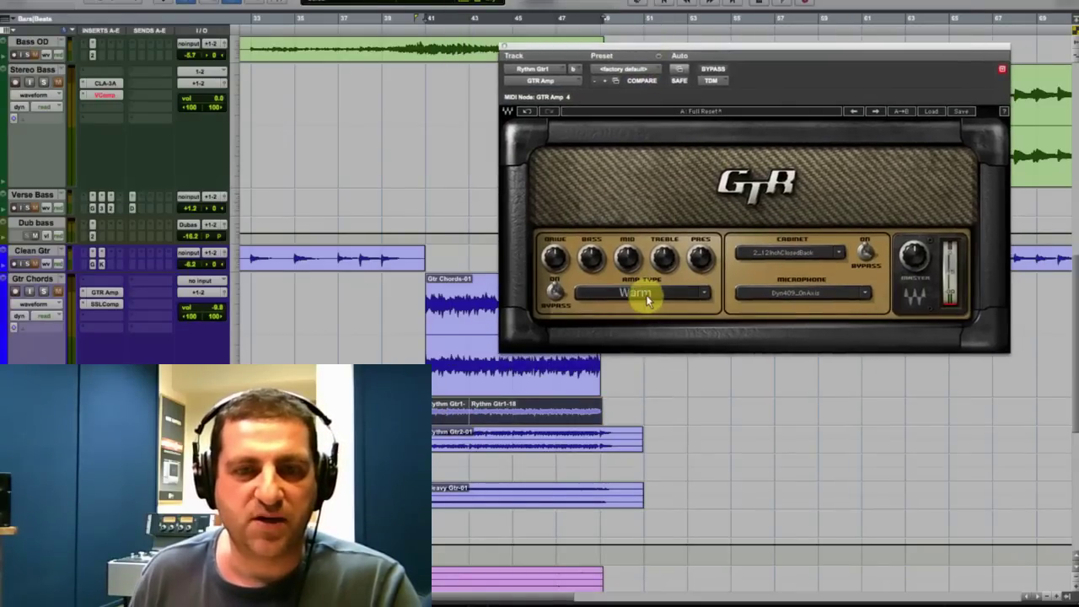
pyautogui.click(704, 292)
pyautogui.moveTo(726, 334)
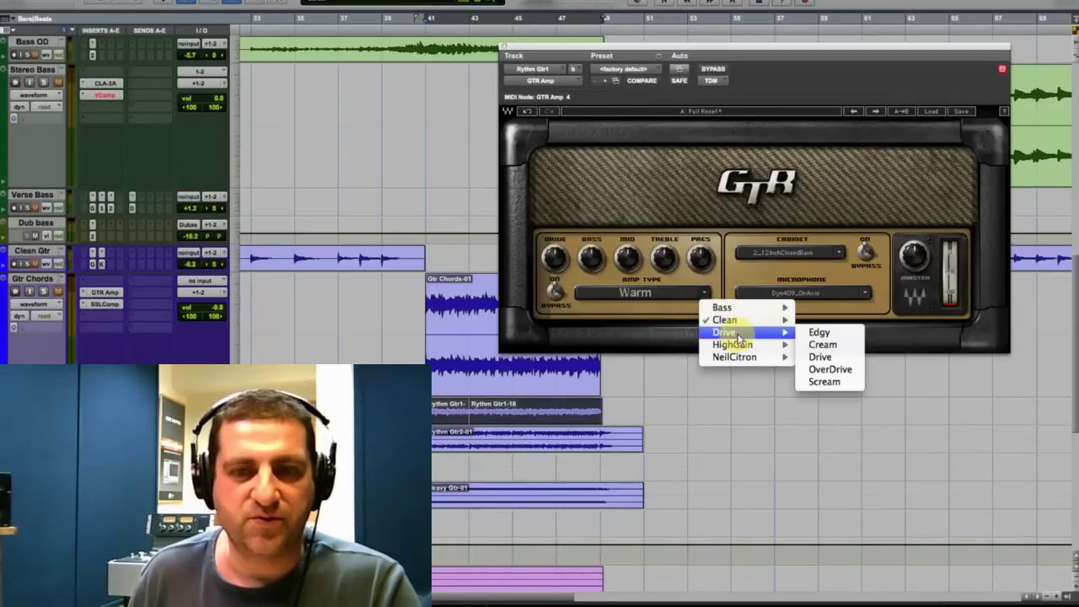
pyautogui.click(829, 346)
pyautogui.press('space')
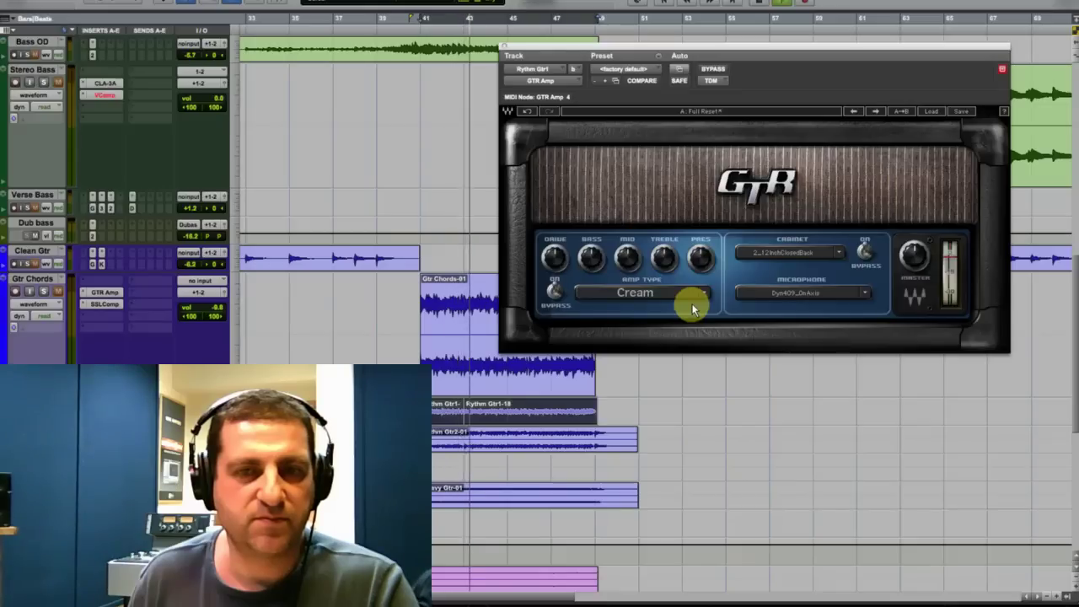
pyautogui.click(713, 72)
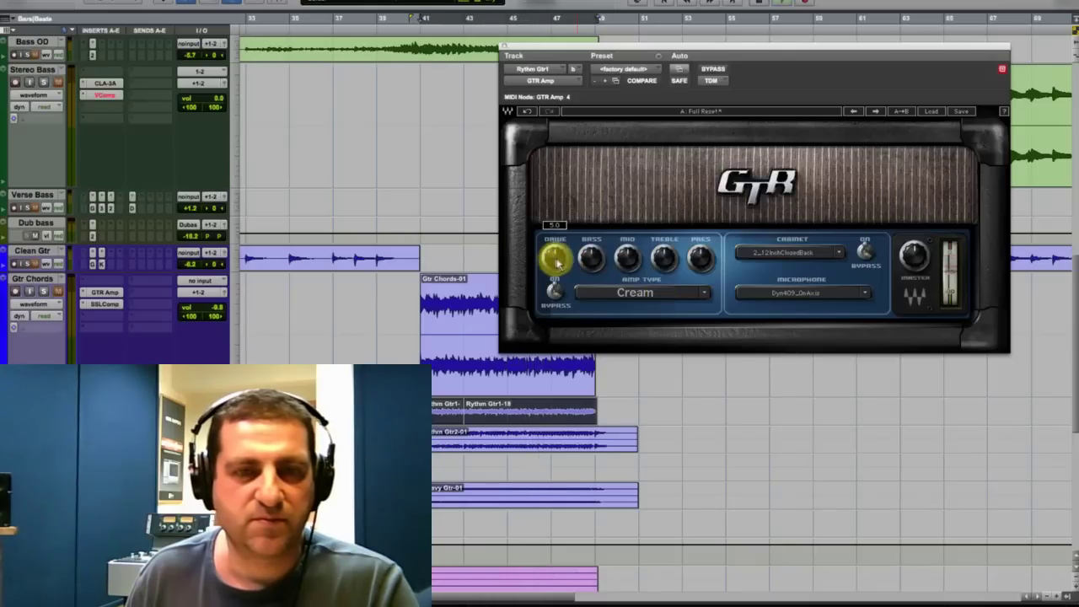
# Lower the Cream amp's drive to about 2.5 and adjust its bass while listening to the rhythm guitar.
pyautogui.moveTo(551, 279); pyautogui.dragTo(537, 313)
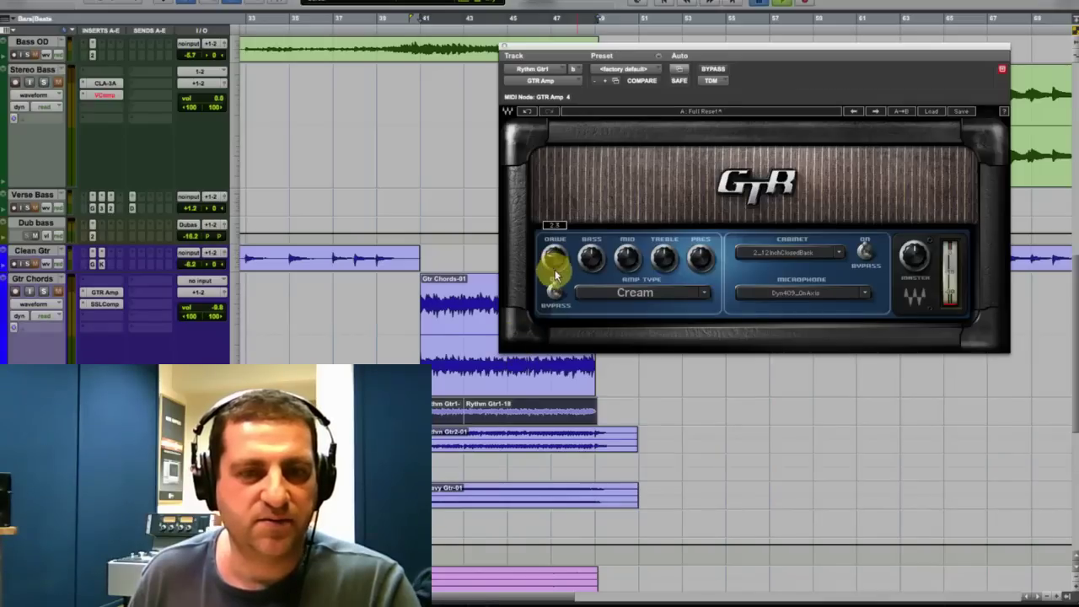
pyautogui.moveTo(584, 271)
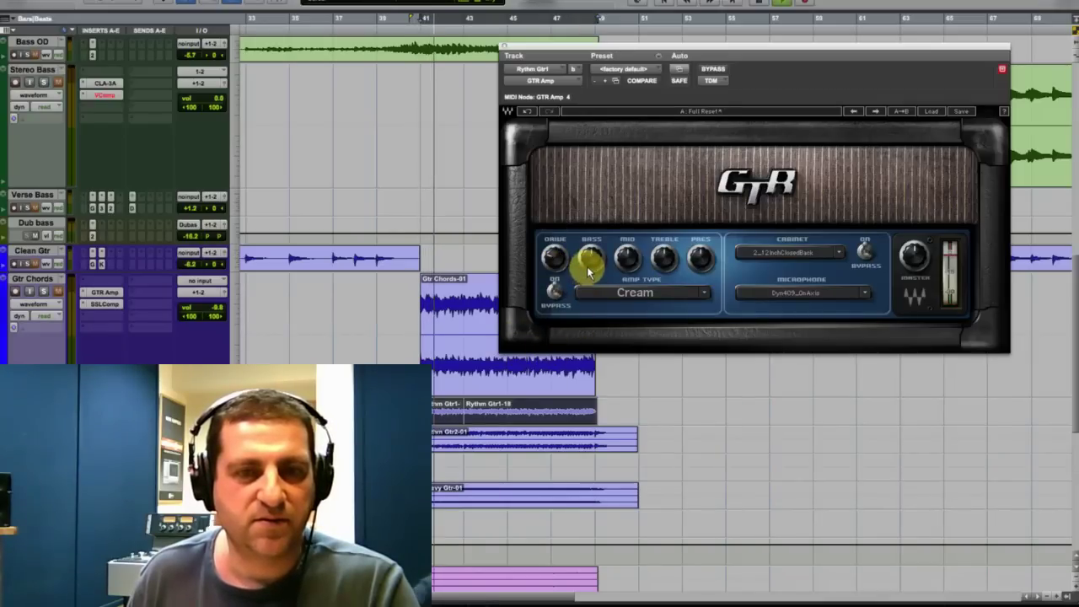
pyautogui.moveTo(588, 268); pyautogui.dragTo(589, 261)
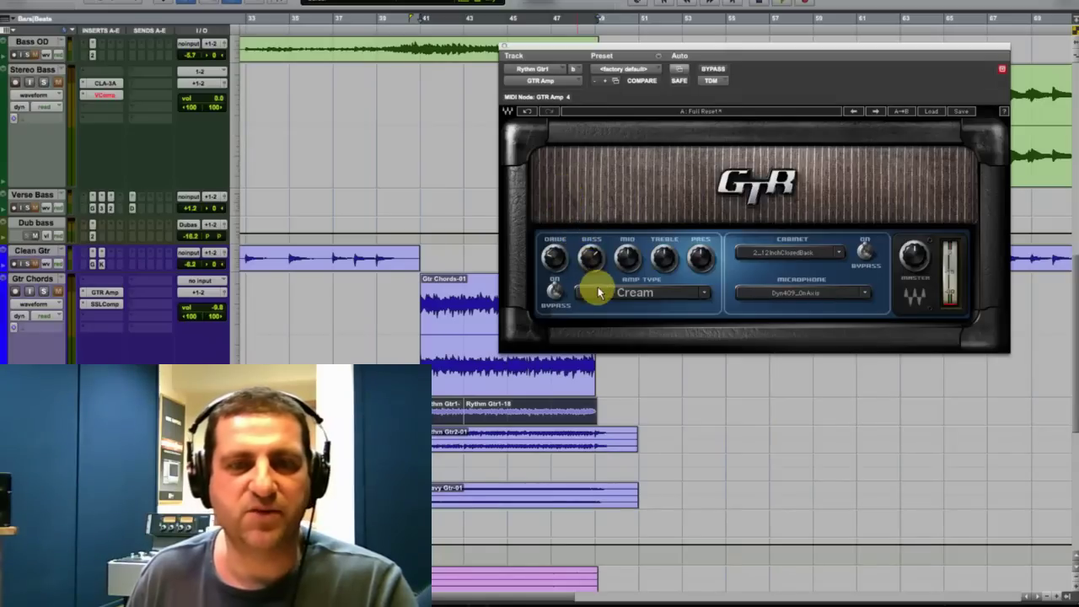
pyautogui.moveTo(593, 269); pyautogui.dragTo(589, 259)
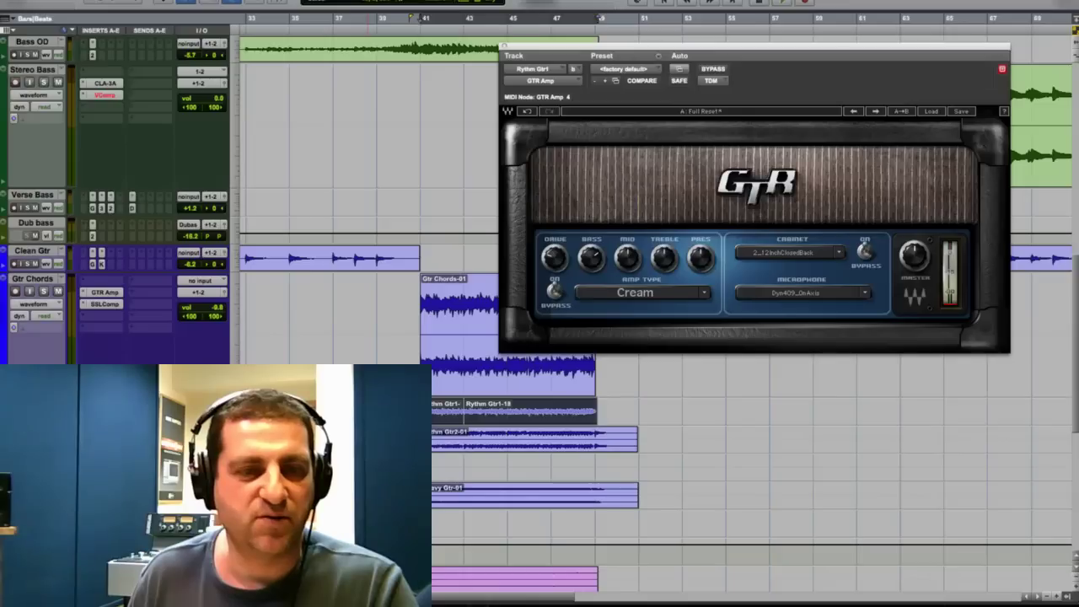
pyautogui.press('space')
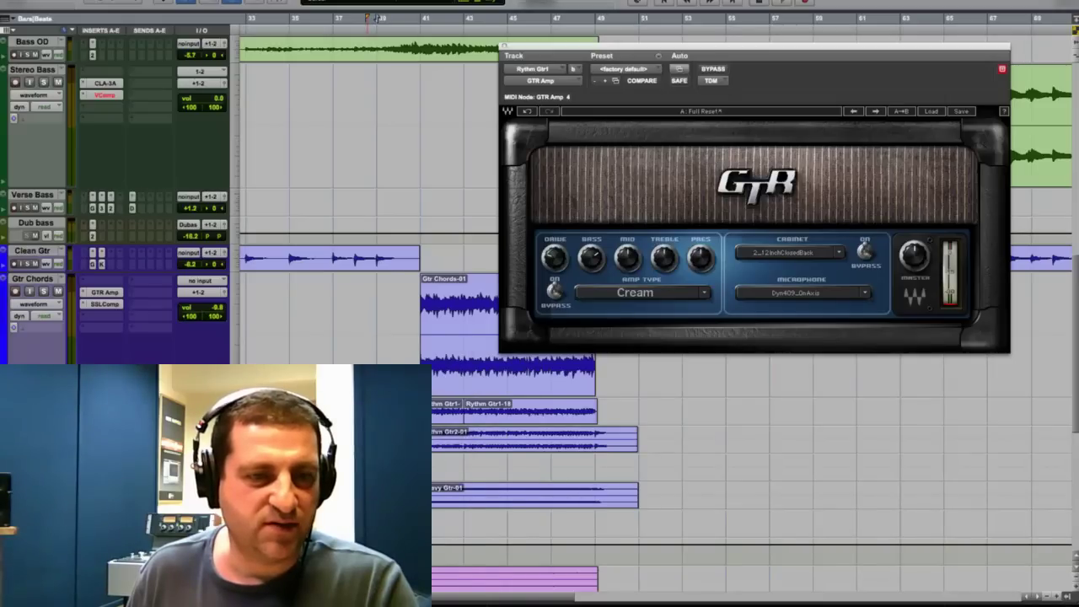
# Bring up the RBass plug-in on the Rythm Gtr1 track and move its window clear of the guitar clips.
pyautogui.scroll(-15, 405, 278)
pyautogui.scroll(-3, 406, 194)
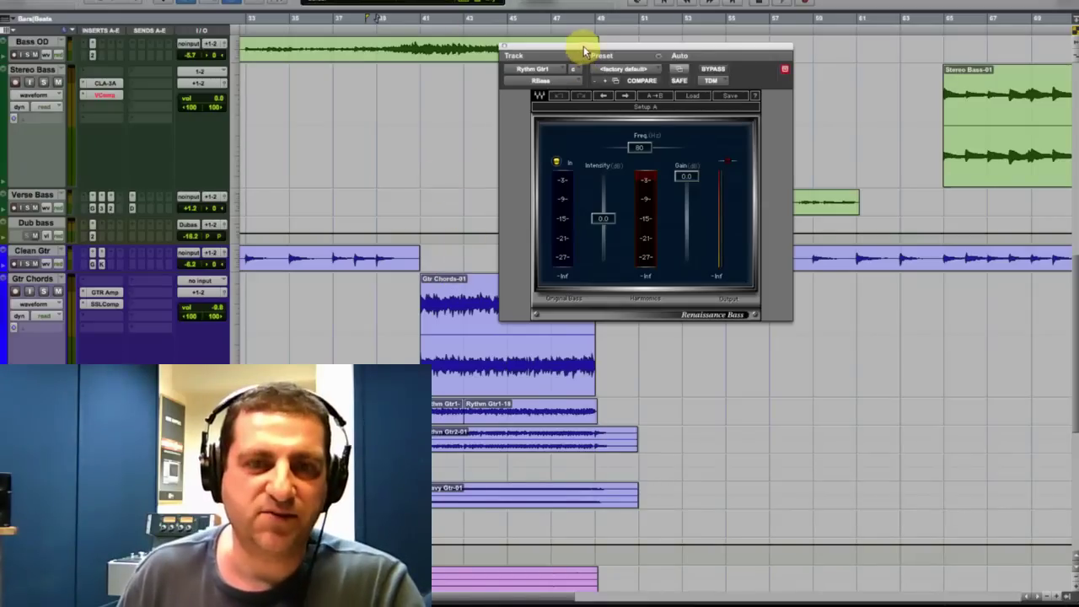
pyautogui.moveTo(583, 51); pyautogui.dragTo(726, 181)
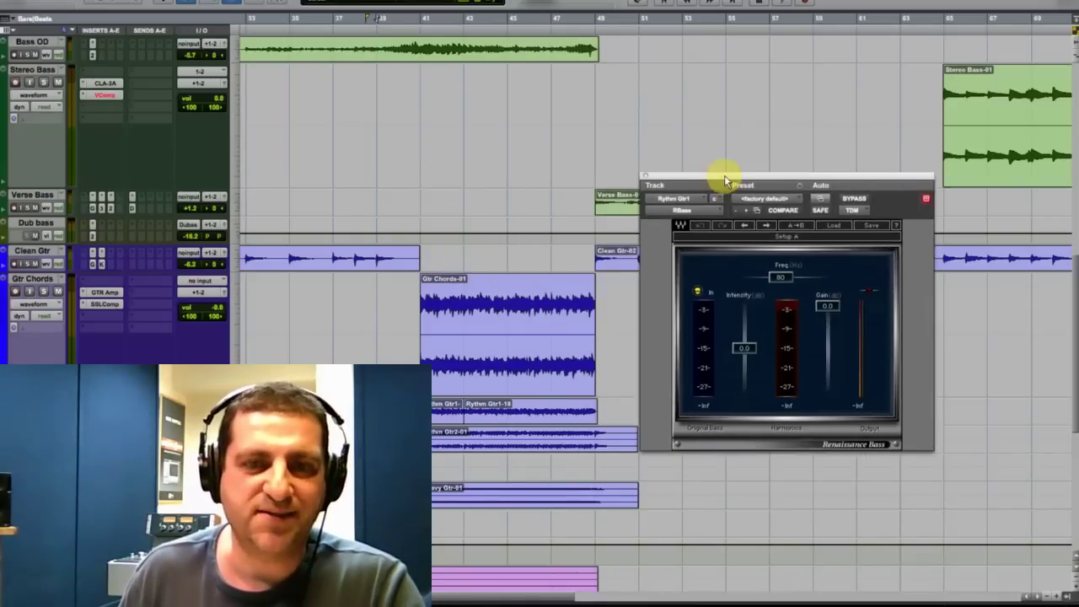
# Solo the Gtr Chords track and select bars 43 to 47 of its clip for playback.
pyautogui.click(44, 292)
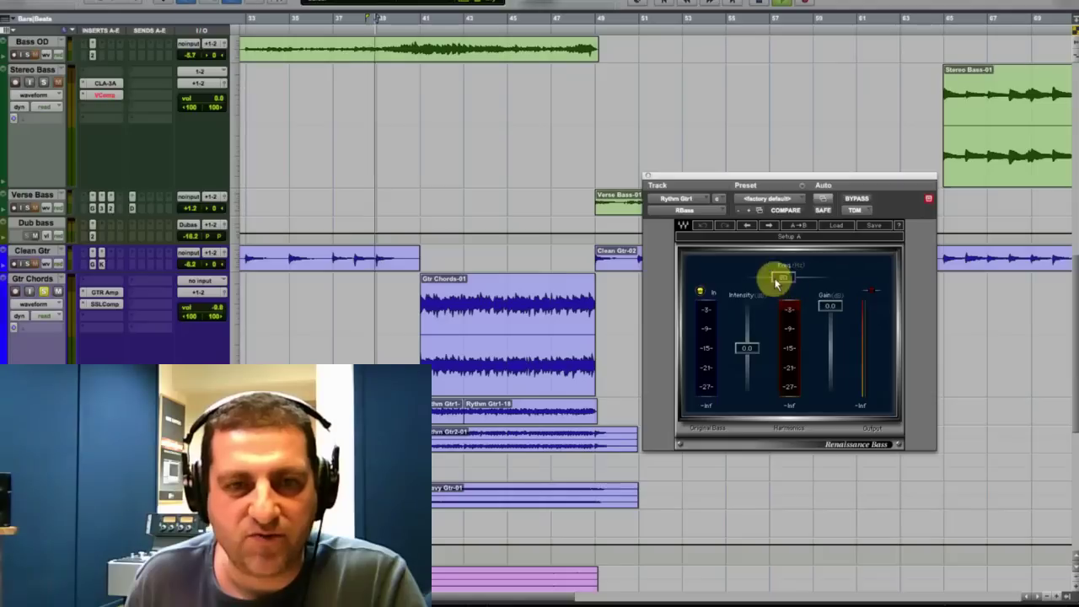
pyautogui.click(464, 305)
pyautogui.moveTo(500, 305); pyautogui.dragTo(551, 305)
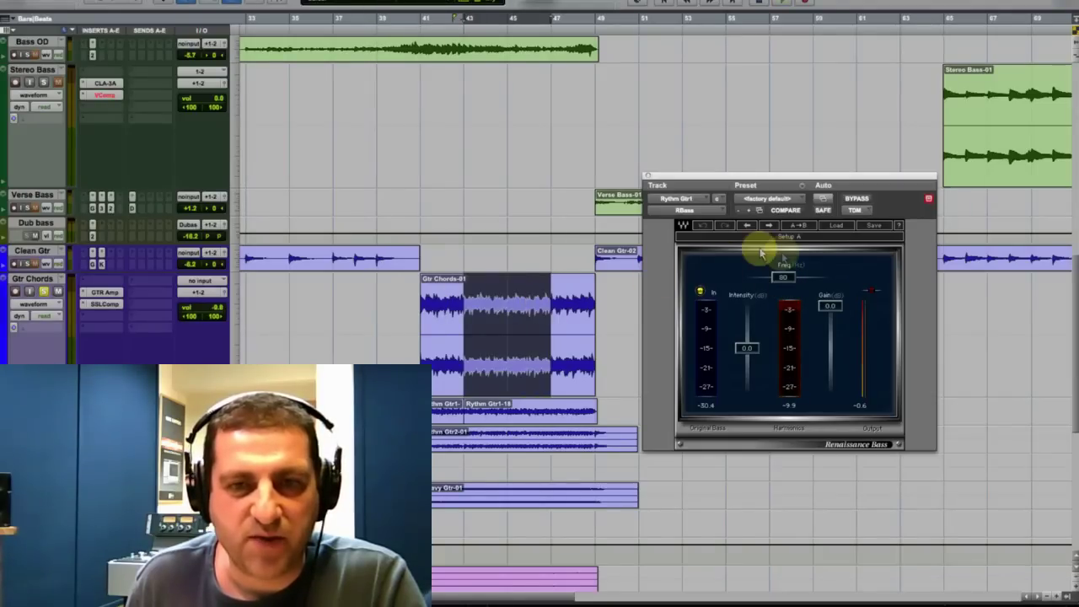
# Set the RBass frequency to 166 Hz and intensity to -2.0 dB, auditioning with the original bass switched out.
pyautogui.moveTo(785, 283); pyautogui.dragTo(783, 281)
pyautogui.moveTo(747, 347)
pyautogui.mouseDown()
pyautogui.moveTo(741, 392)
pyautogui.moveTo(739, 356)
pyautogui.mouseUp()
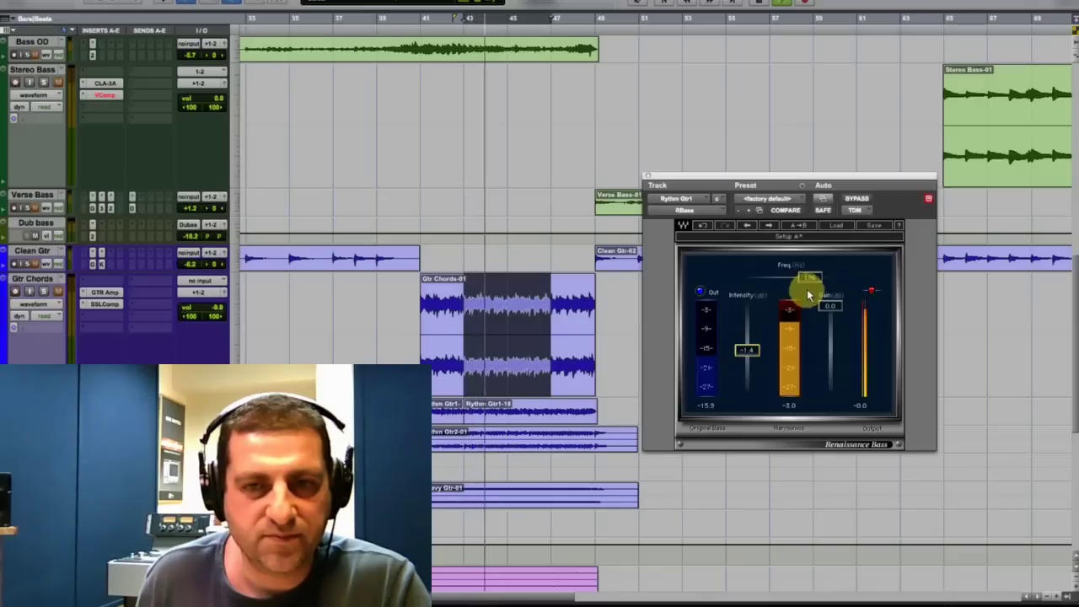
pyautogui.click(699, 292)
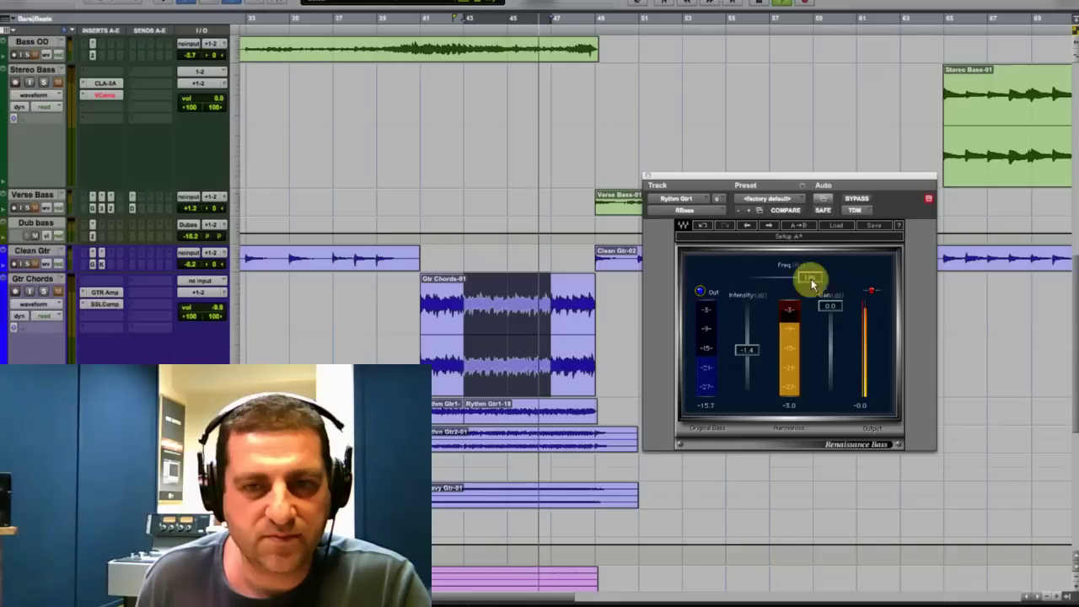
pyautogui.moveTo(746, 349)
pyautogui.mouseDown()
pyautogui.moveTo(751, 424)
pyautogui.moveTo(735, 361)
pyautogui.moveTo(744, 349)
pyautogui.moveTo(730, 361)
pyautogui.mouseUp()
pyautogui.click(870, 292)
pyautogui.moveTo(807, 282)
pyautogui.mouseDown()
pyautogui.moveTo(794, 269)
pyautogui.moveTo(807, 280)
pyautogui.mouseUp()
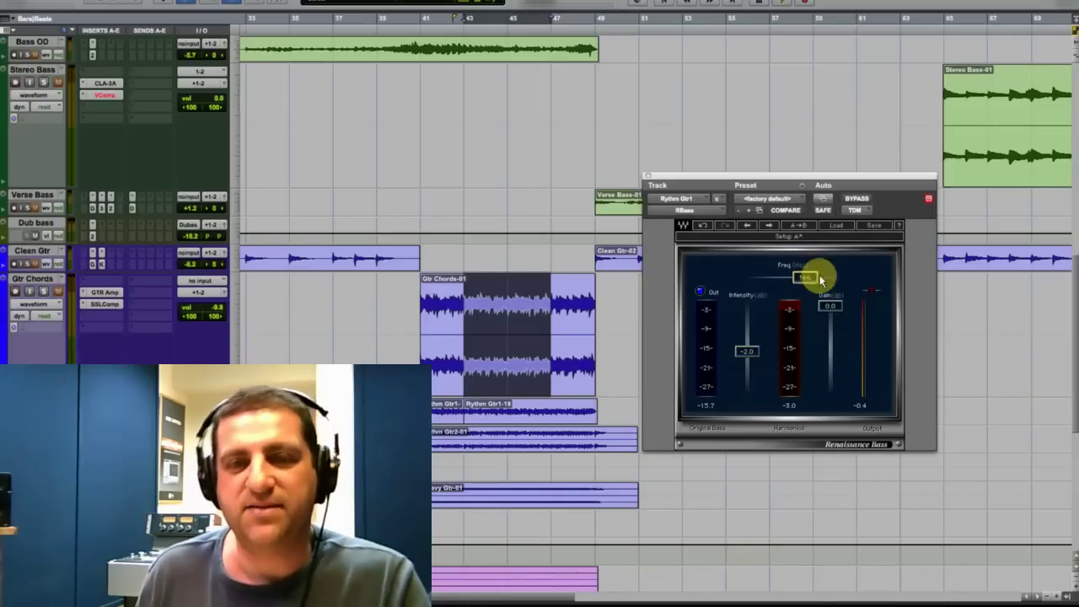
# Switch the original bass back in on RBass and lower the intensity to -12.2 dB for another listen.
pyautogui.click(702, 293)
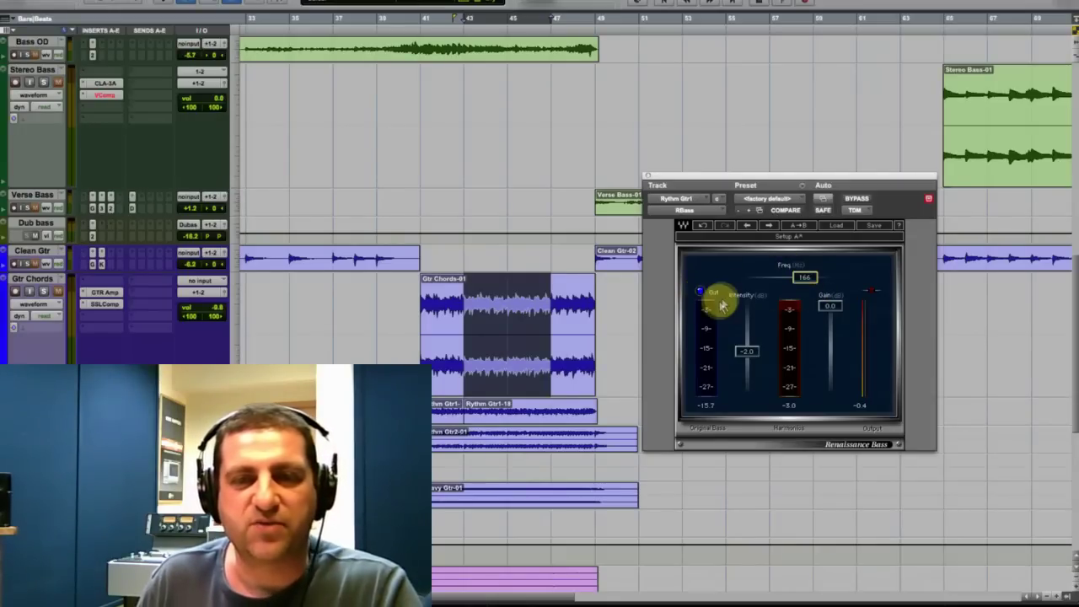
pyautogui.press('space')
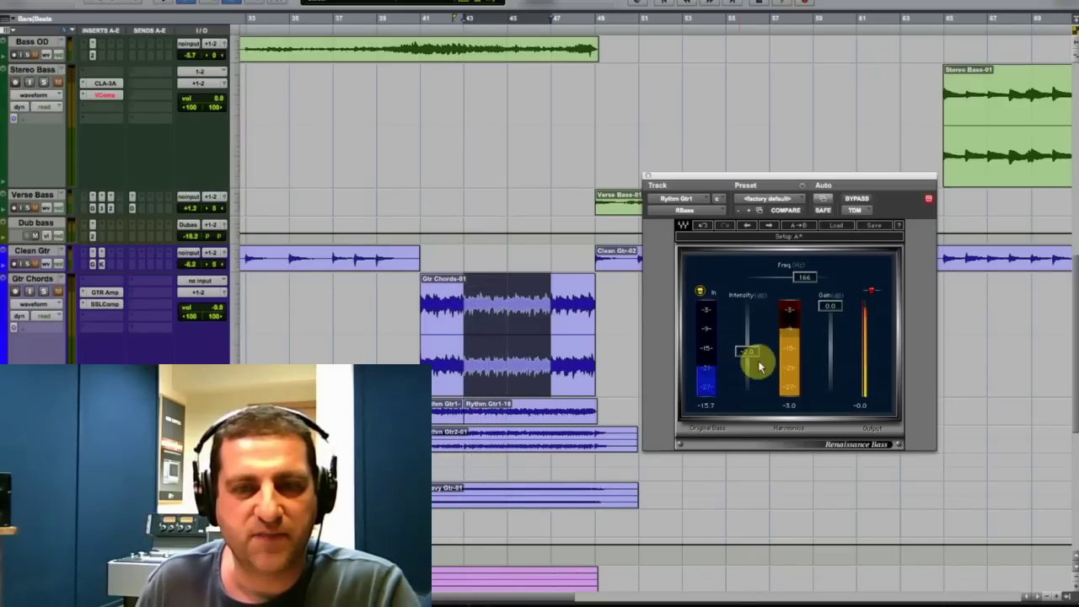
pyautogui.moveTo(749, 351); pyautogui.dragTo(750, 381)
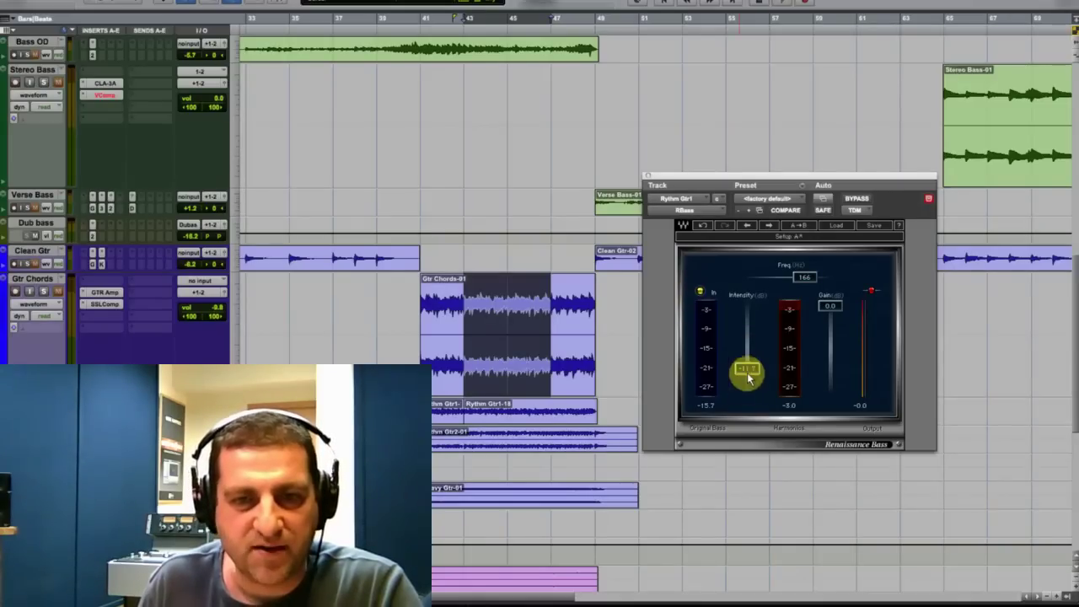
pyautogui.press('space')
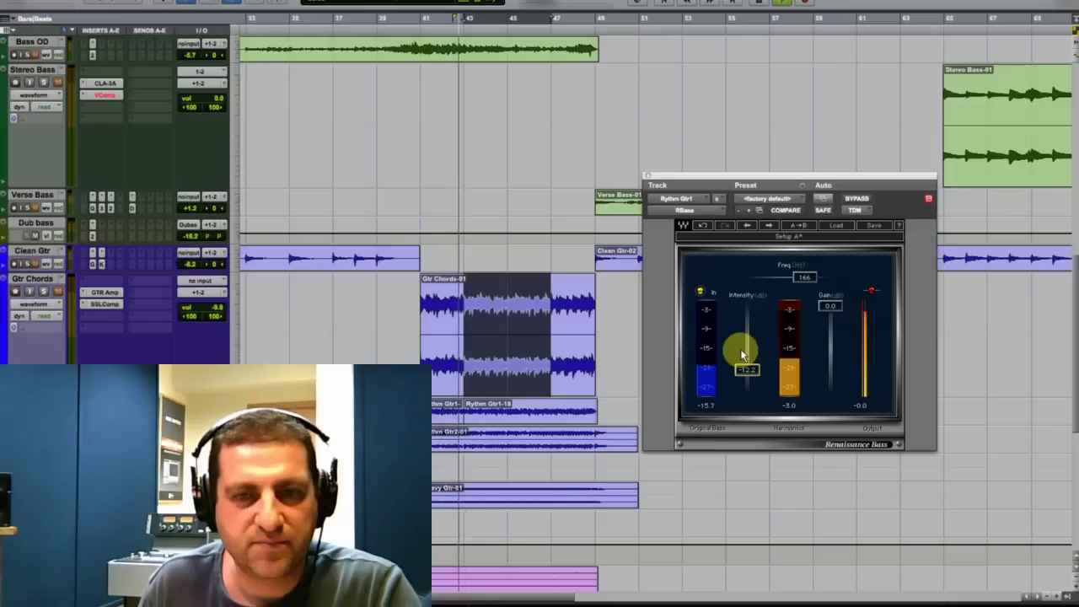
# Compare the rhythm guitar with RBass bypassed and active, and lower the RBass intensity to -12.9 dB.
pyautogui.click(858, 201)
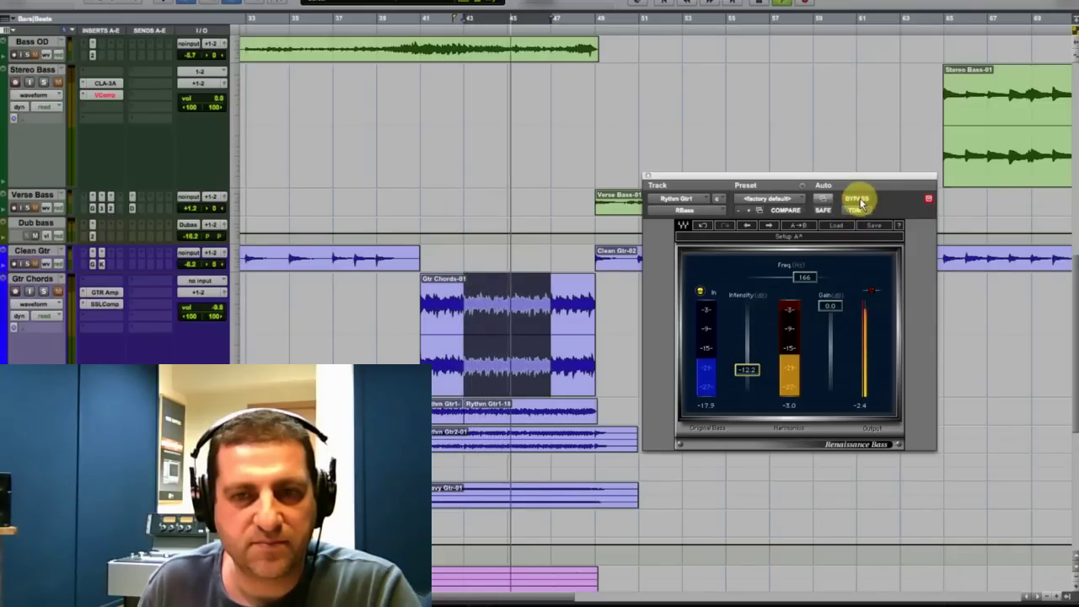
pyautogui.click(858, 201)
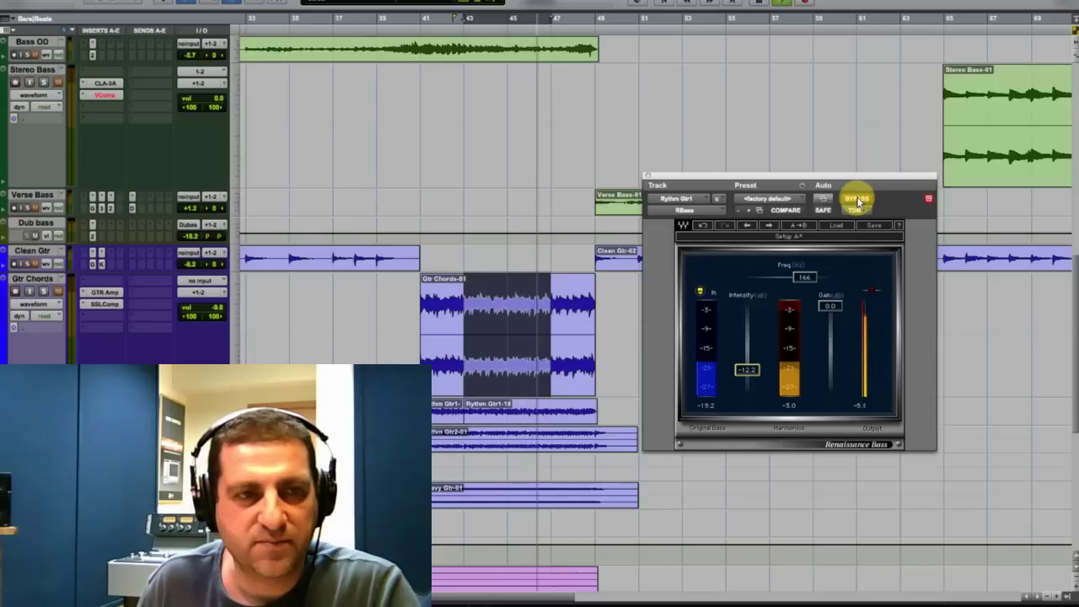
pyautogui.moveTo(747, 369); pyautogui.dragTo(746, 372)
# Solo the Main Bass and Bass OD tracks as well and play them together with the rhythm guitar.
pyautogui.scroll(4, 354, 219)
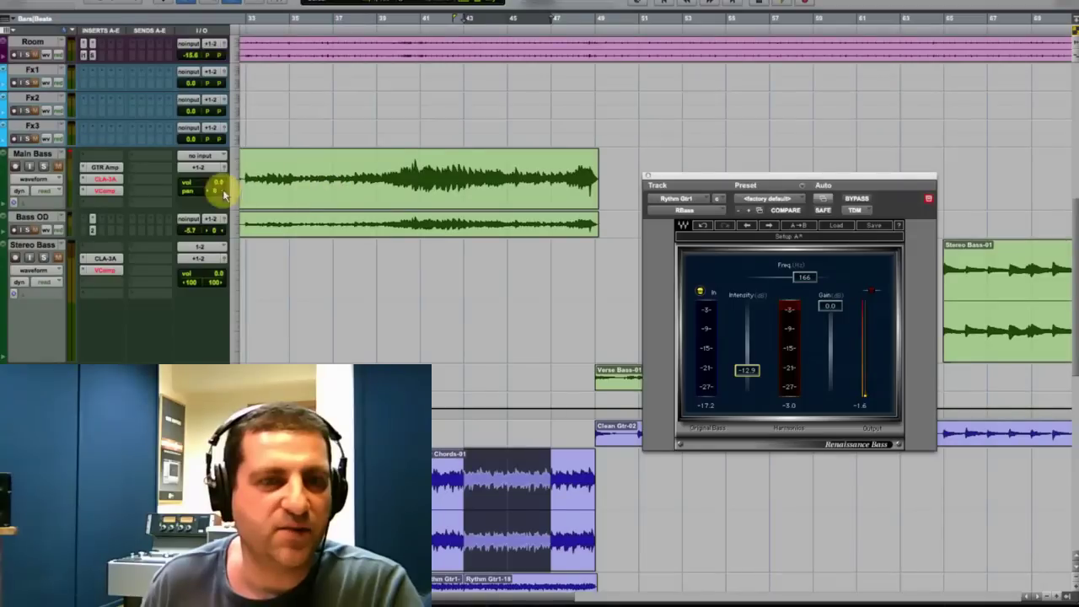
pyautogui.click(25, 229)
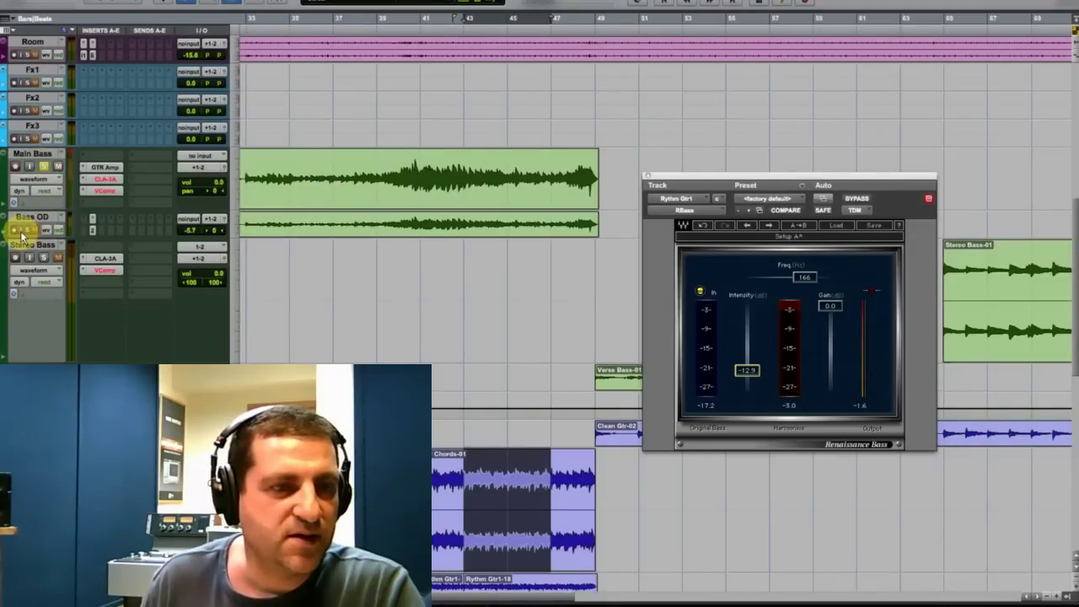
pyautogui.press('space')
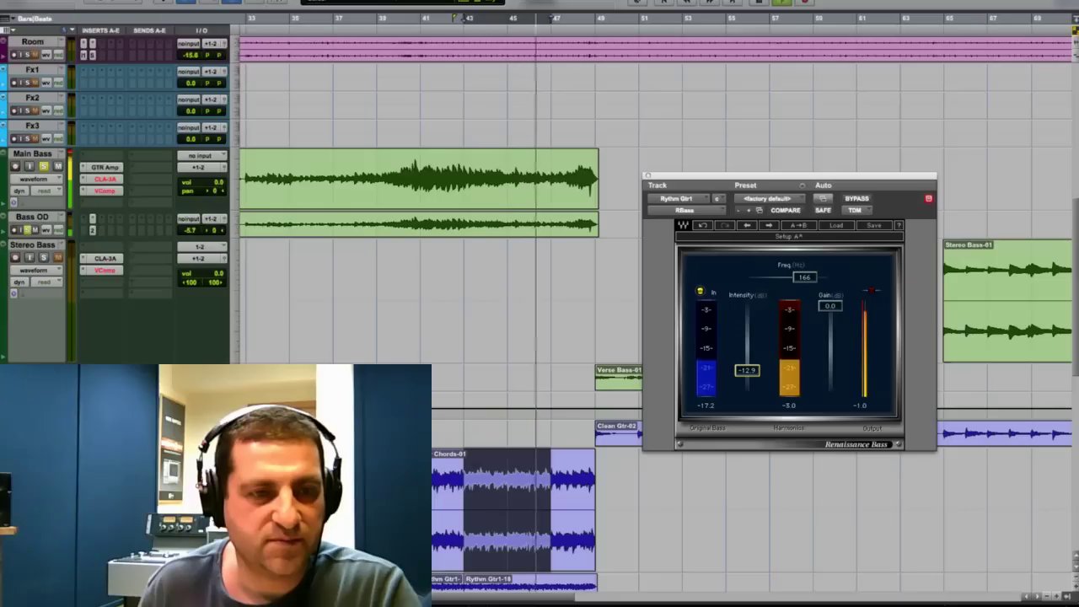
# Enlarge the Rythm Gtr1 track, reduce the Gtr Chords track height to small, and stop playback.
pyautogui.scroll(-3, 539, 253)
pyautogui.scroll(-4, 539, 253)
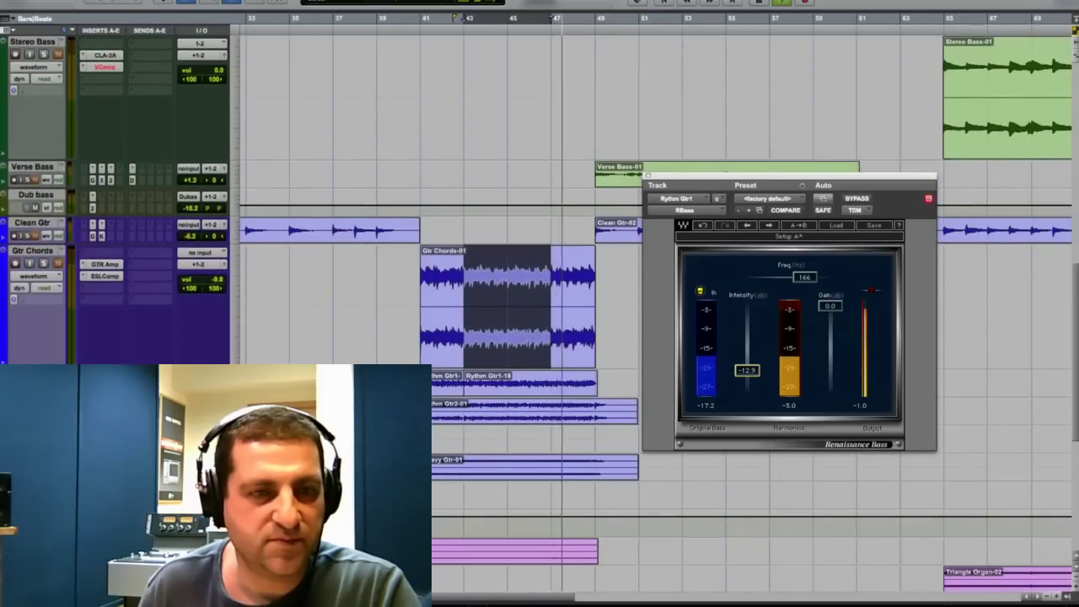
pyautogui.hotkey('ctrl', 'Down')
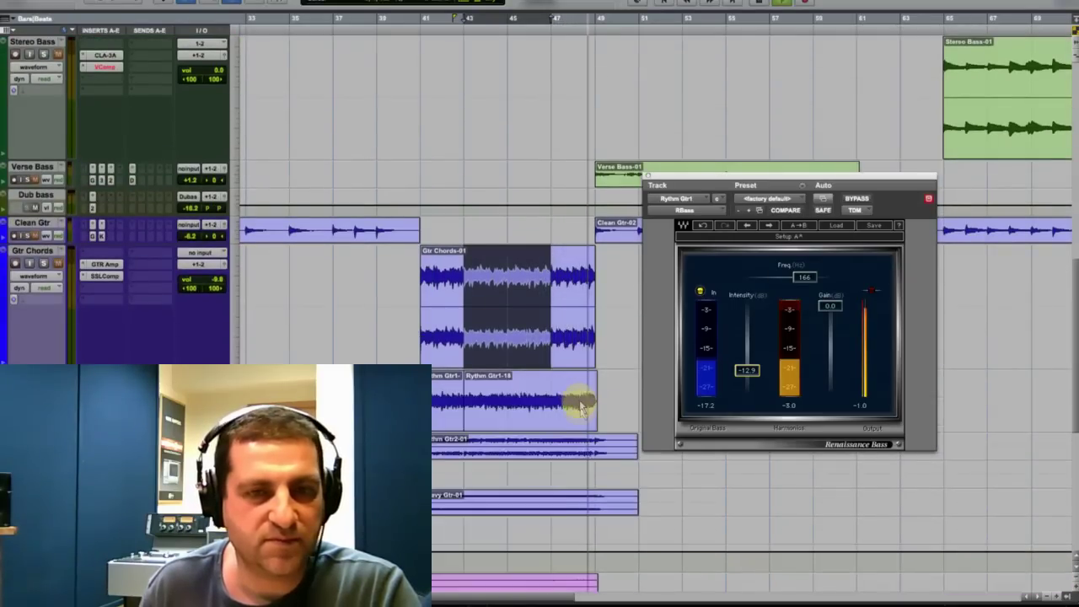
pyautogui.click(234, 300)
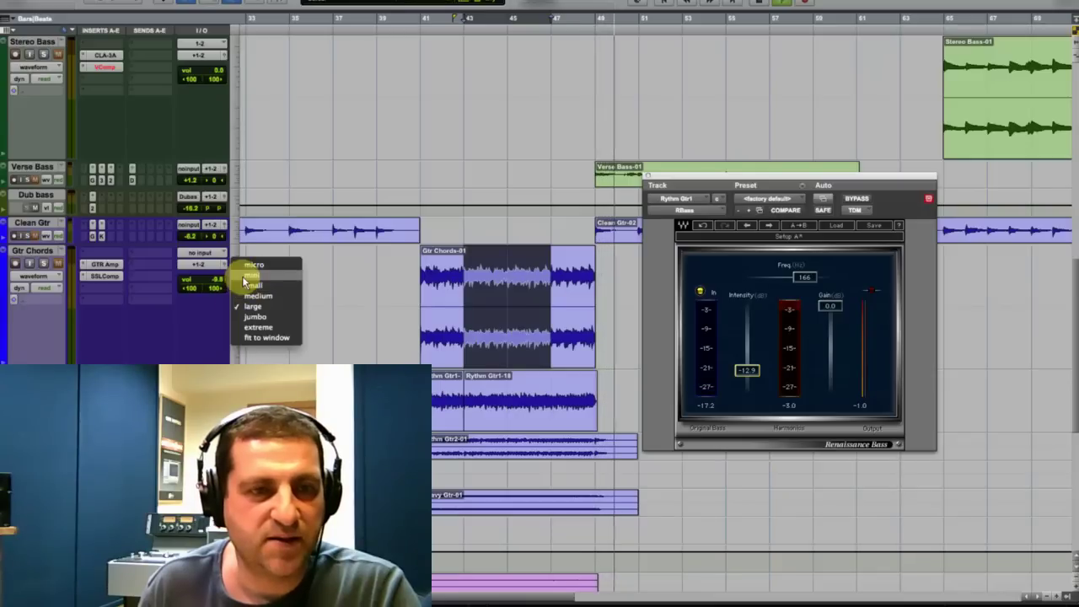
pyautogui.click(248, 287)
pyautogui.press('space')
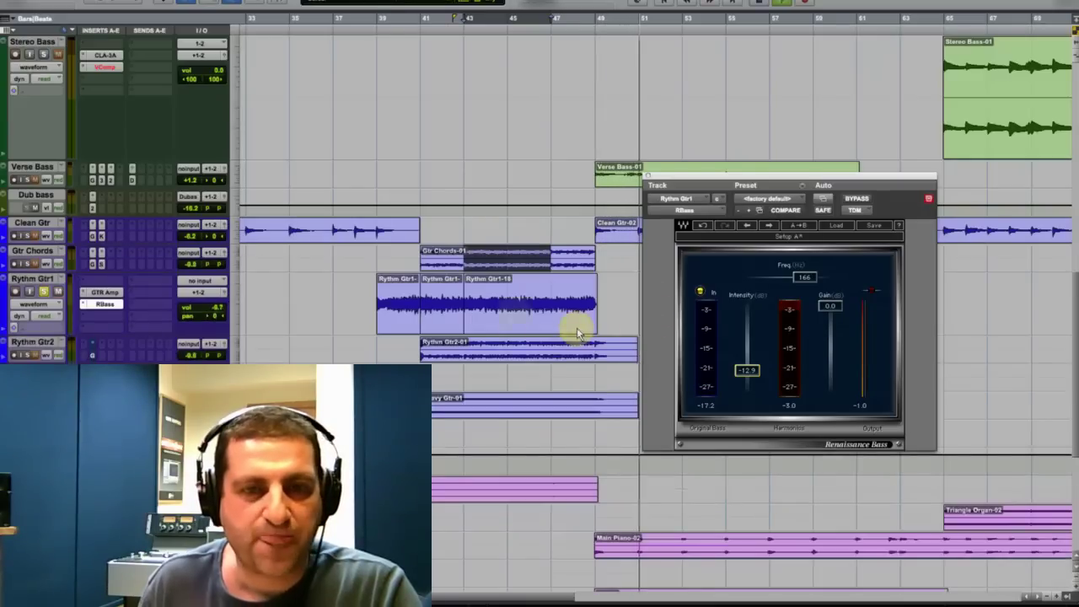
# Play the rhythm guitar with the soloed basses, comparing RBass bypassed and active, and stop playback.
pyautogui.press('space')
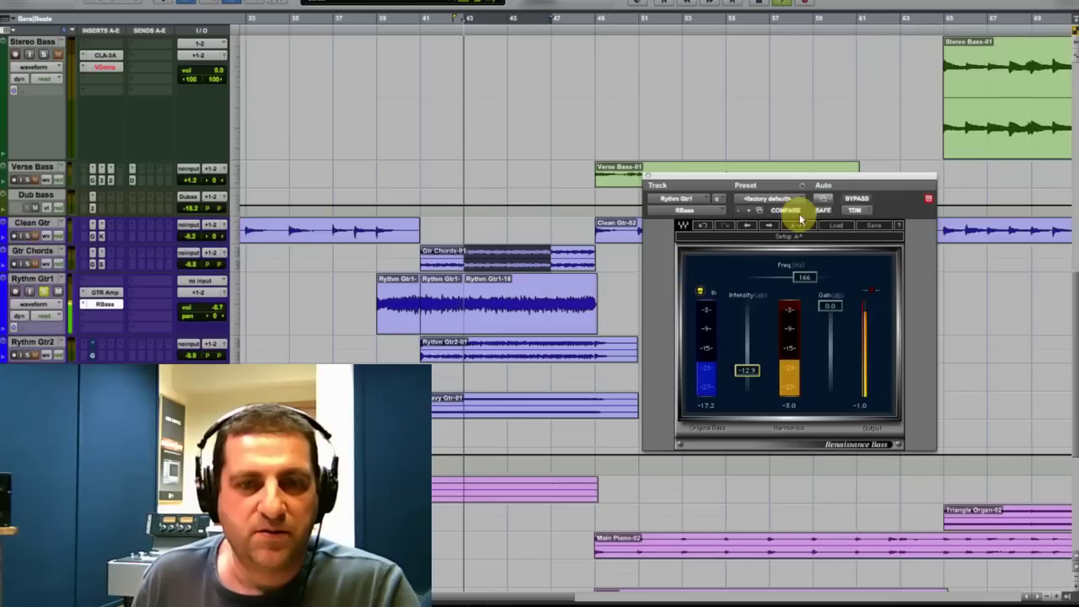
pyautogui.click(861, 202)
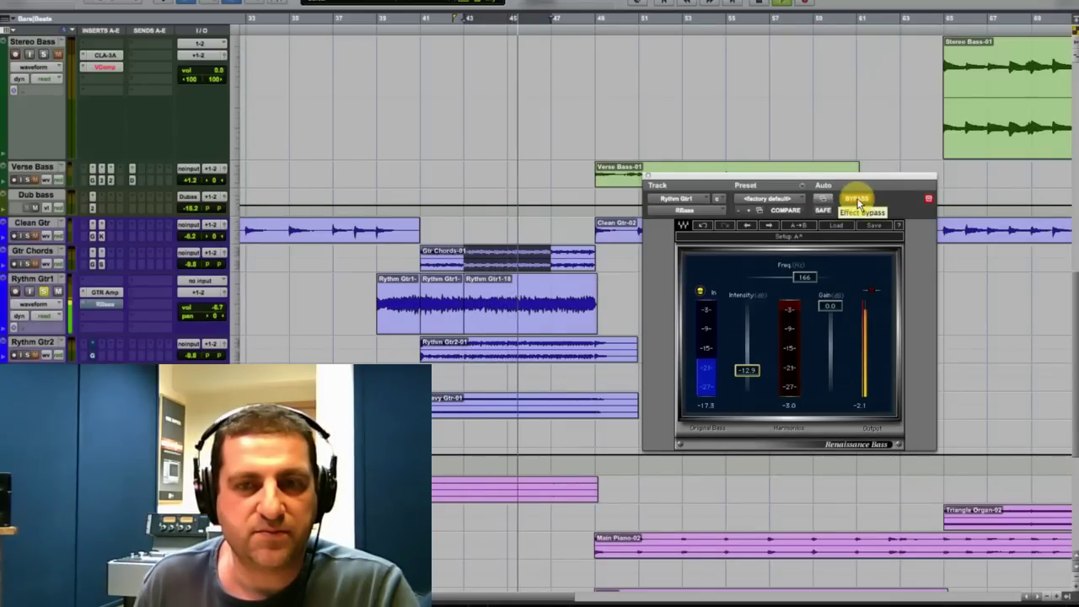
pyautogui.click(859, 202)
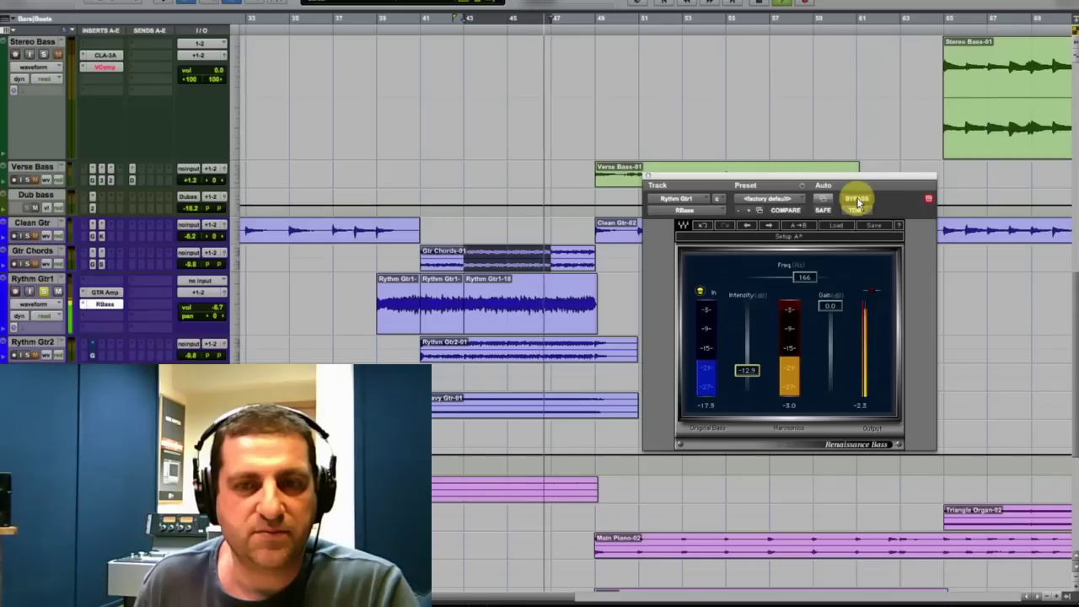
pyautogui.press('space')
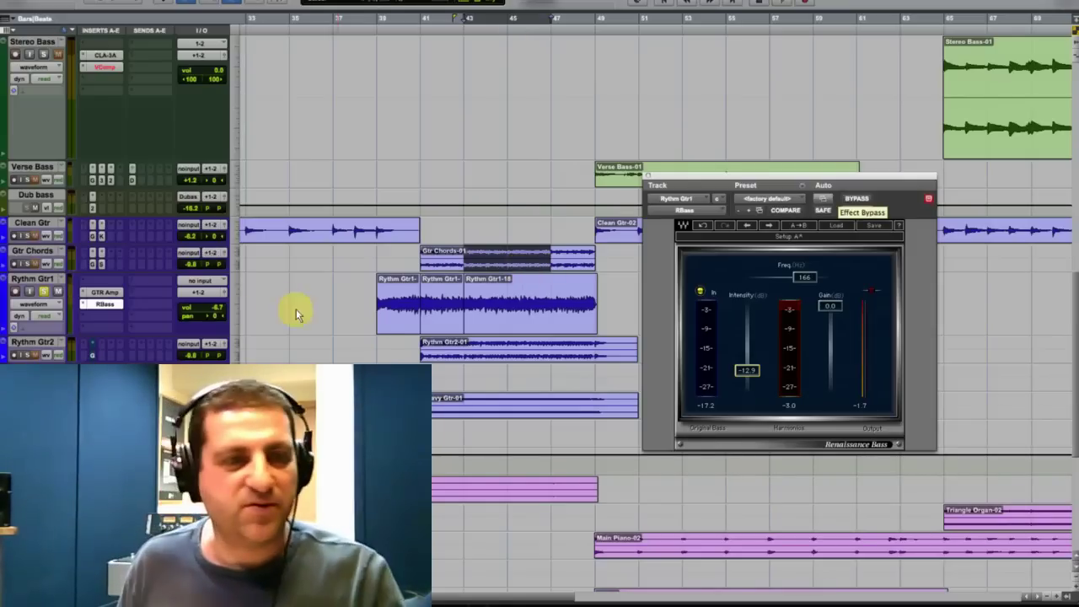
# Clear the solos on the bass and Rythm Gtr1 tracks and compare RBass bypassed and active in the mix.
pyautogui.scroll(3, 55, 278)
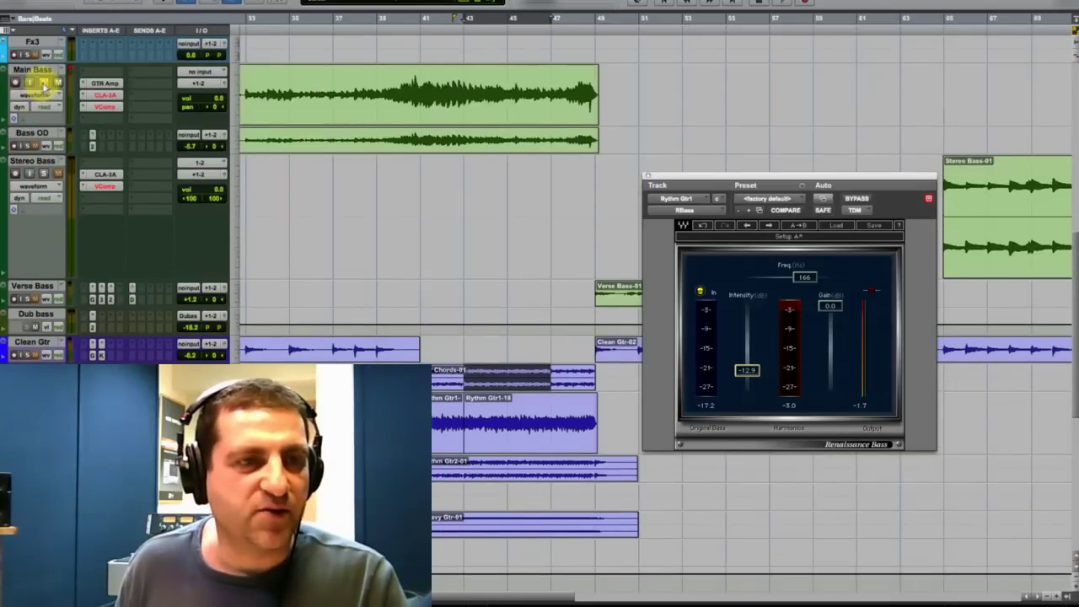
pyautogui.scroll(-6, 506, 335)
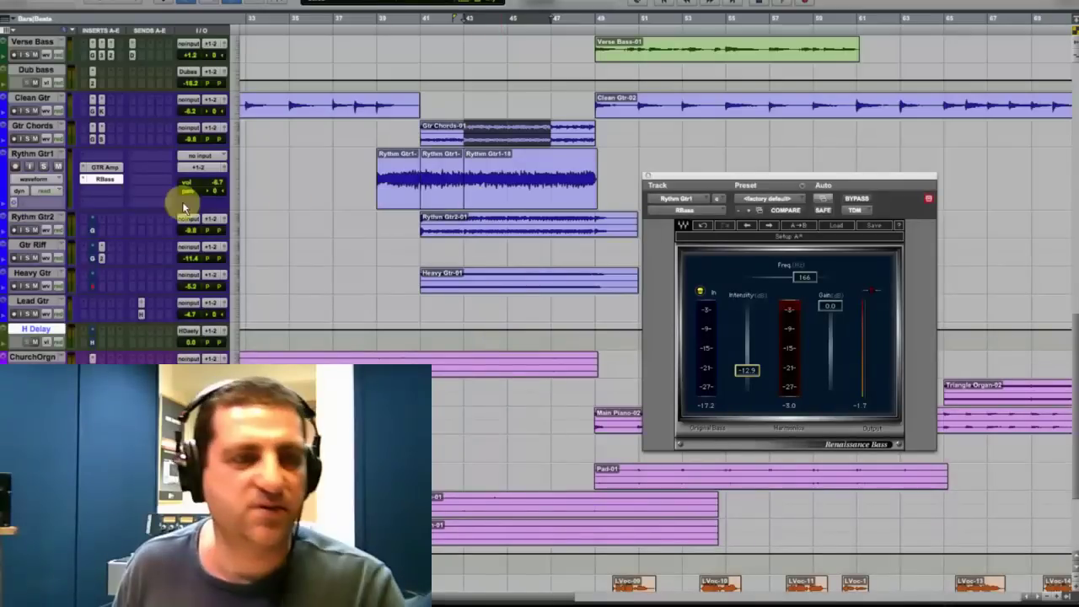
pyautogui.press('space')
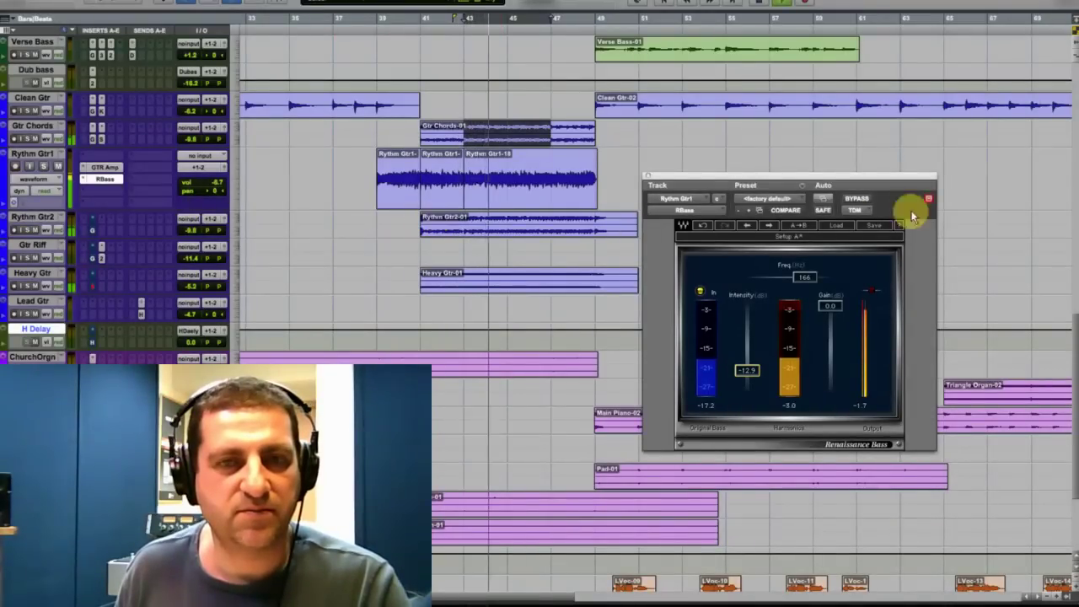
pyautogui.click(857, 203)
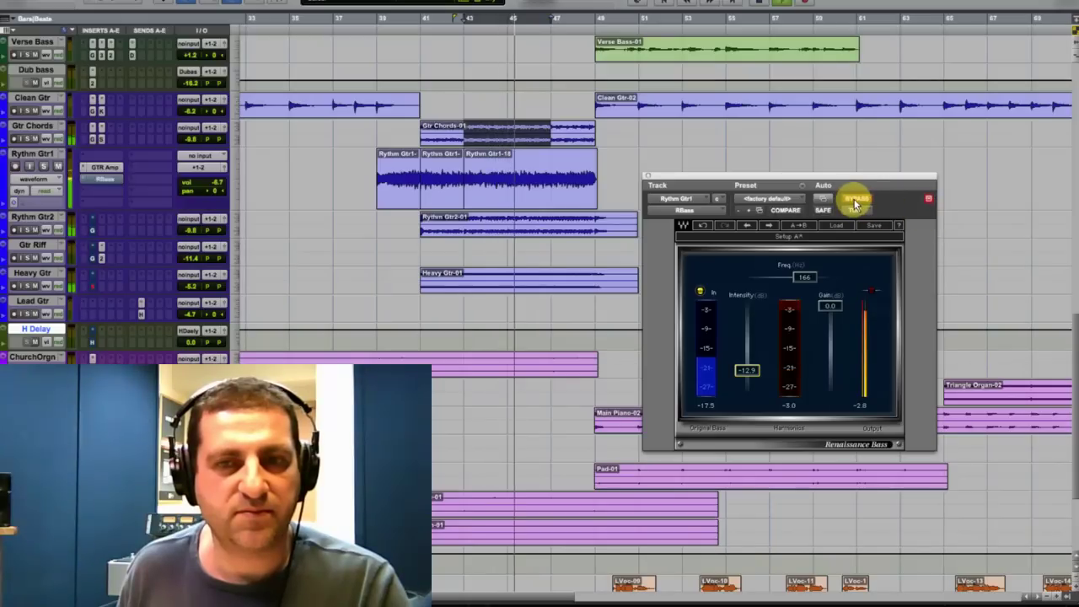
pyautogui.click(856, 202)
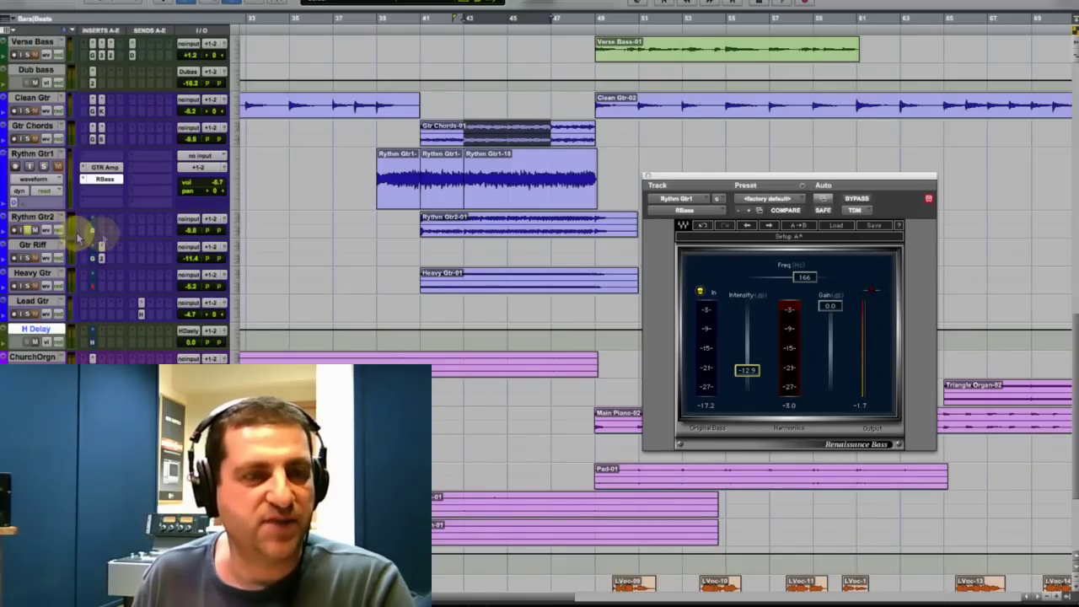
# Select bars 43 to 48 of the Rythm Gtr2 clip and set that track's height to medium.
pyautogui.moveTo(464, 222); pyautogui.dragTo(573, 221)
pyautogui.click(233, 226)
pyautogui.click(255, 244)
# Reduce the Rythm Gtr1 track height to small and listen to the soloed Rythm Gtr2 track.
pyautogui.click(239, 189)
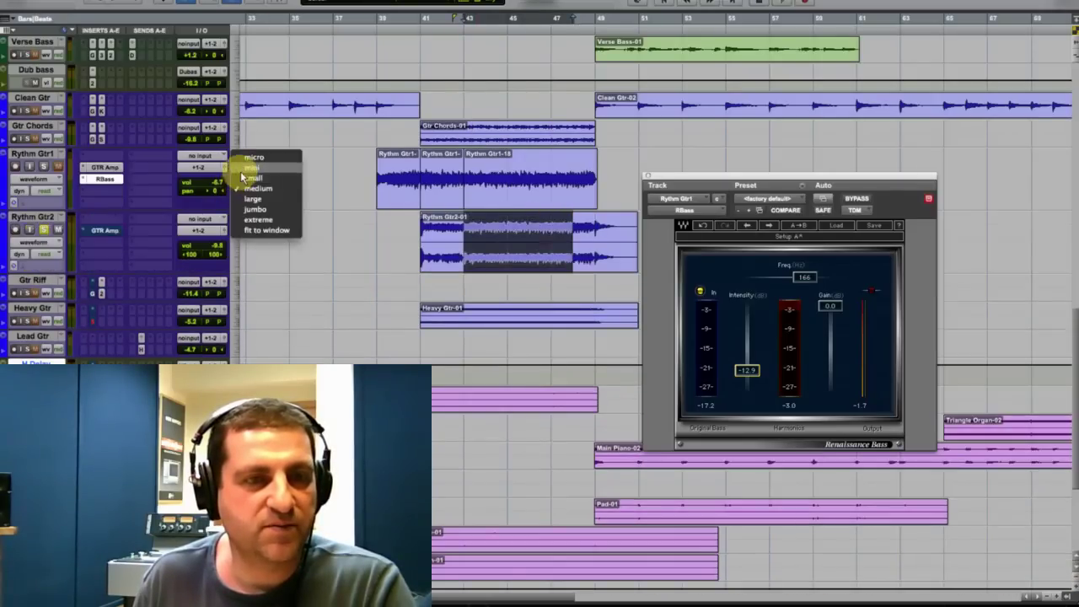
pyautogui.click(250, 180)
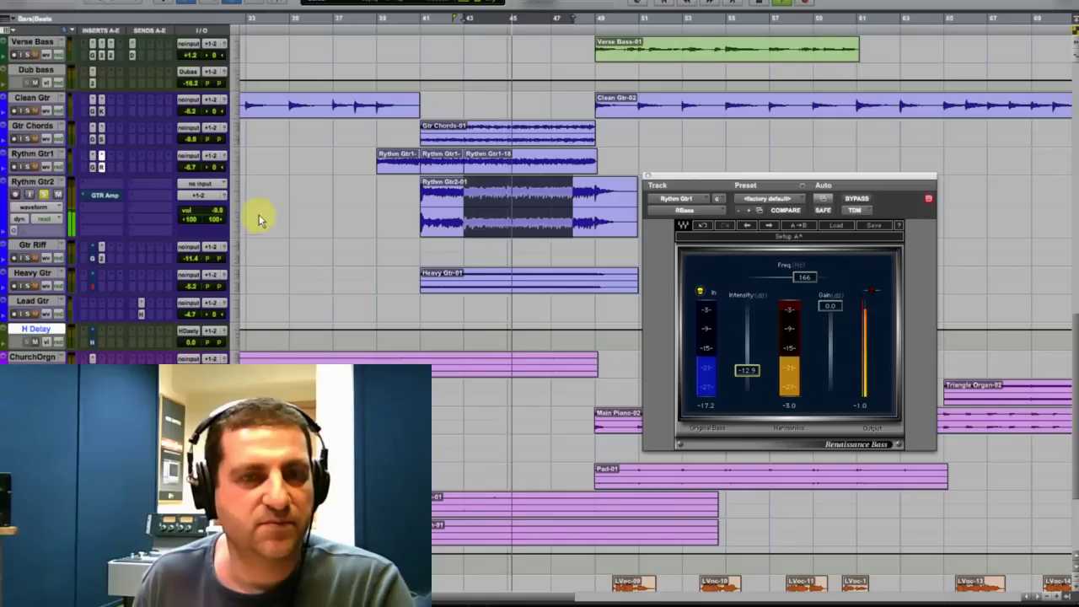
pyautogui.press('space')
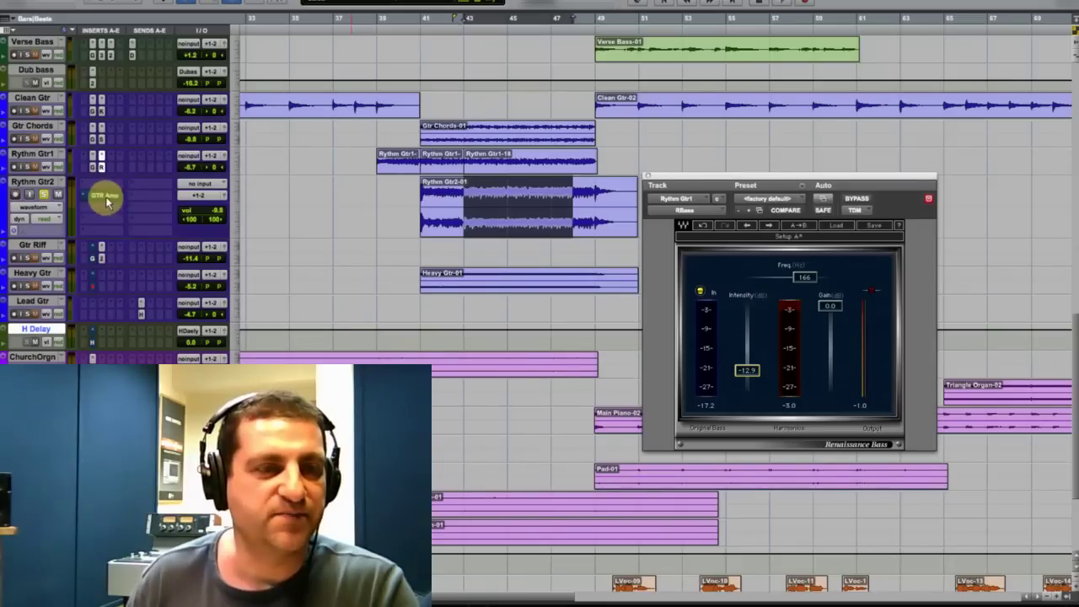
# Bring up the GTR Amp of the Rythm Gtr2 track and set its amp type to OverDrive from the Drive group.
pyautogui.click(102, 197)
pyautogui.moveTo(702, 172); pyautogui.dragTo(531, 43)
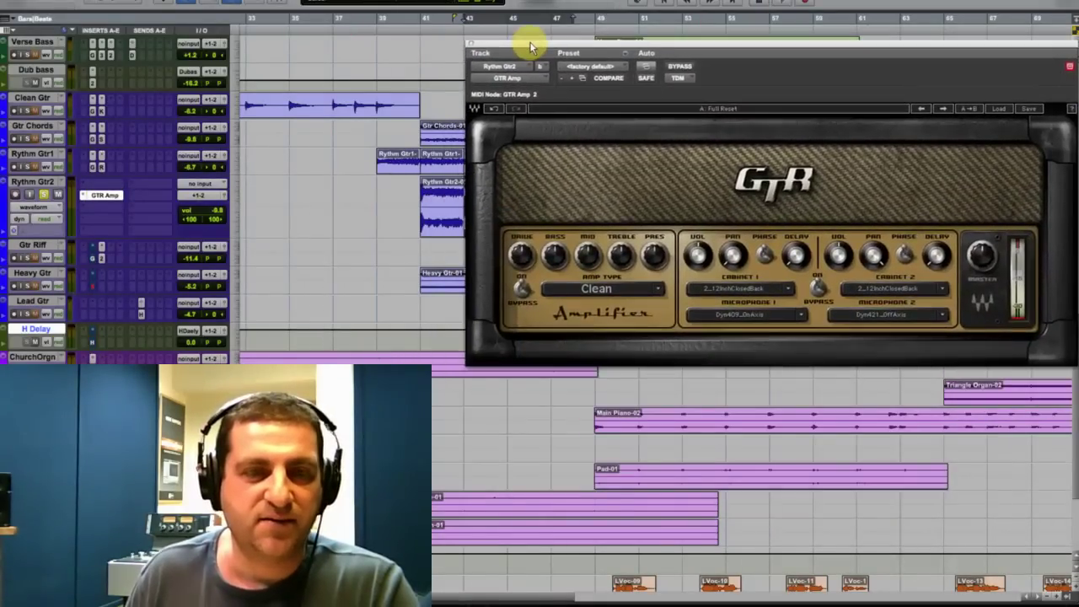
pyautogui.click(625, 293)
pyautogui.moveTo(679, 330)
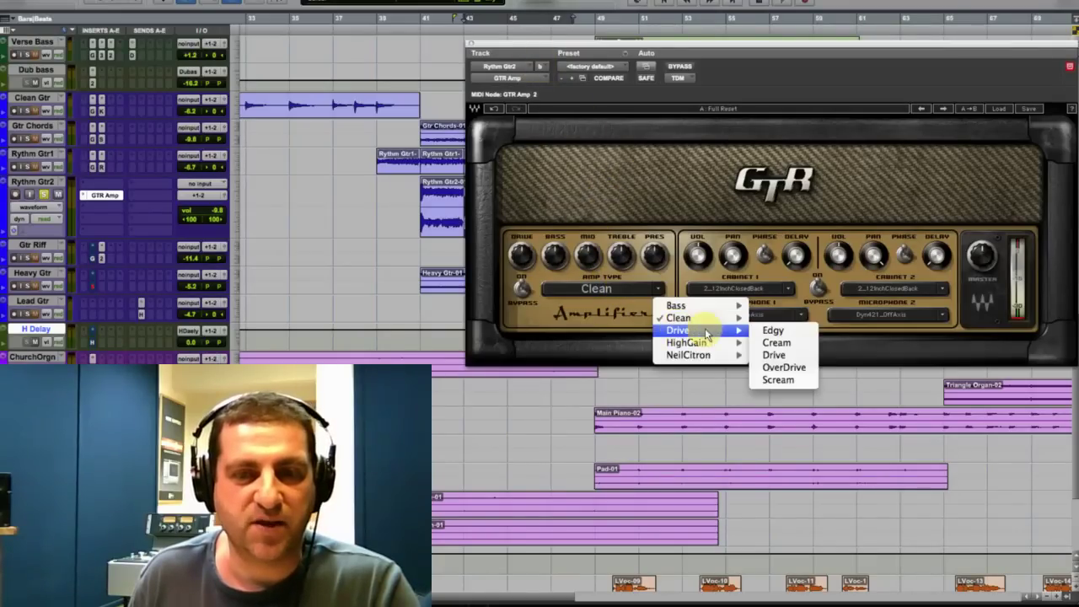
pyautogui.click(792, 371)
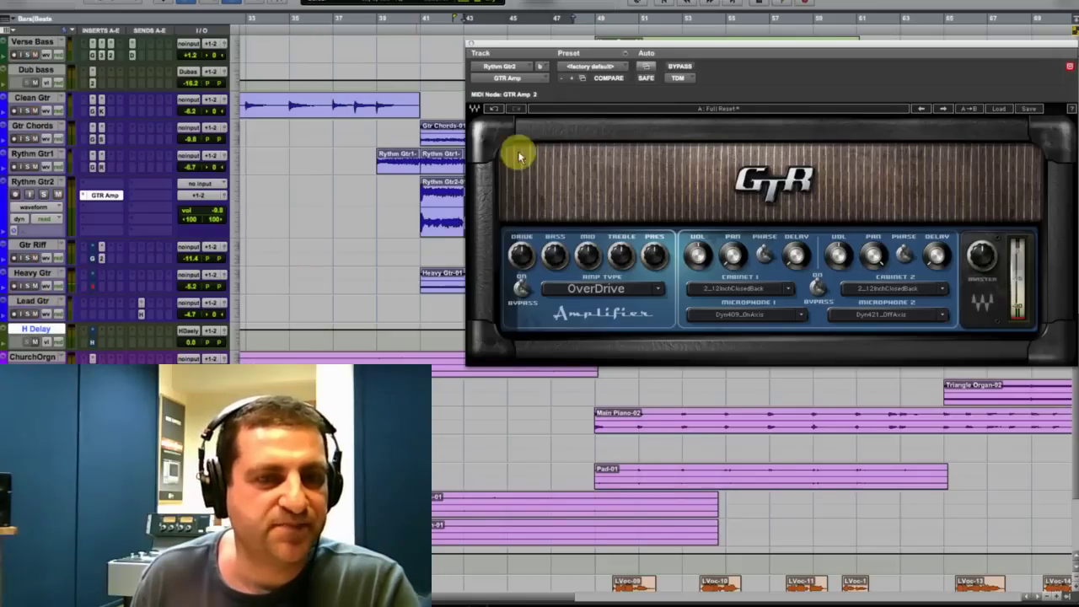
# Move the GTR Amp window clear of the guitar tracks and listen to the soloed Rythm Gtr2 track.
pyautogui.moveTo(532, 45); pyautogui.dragTo(380, 341)
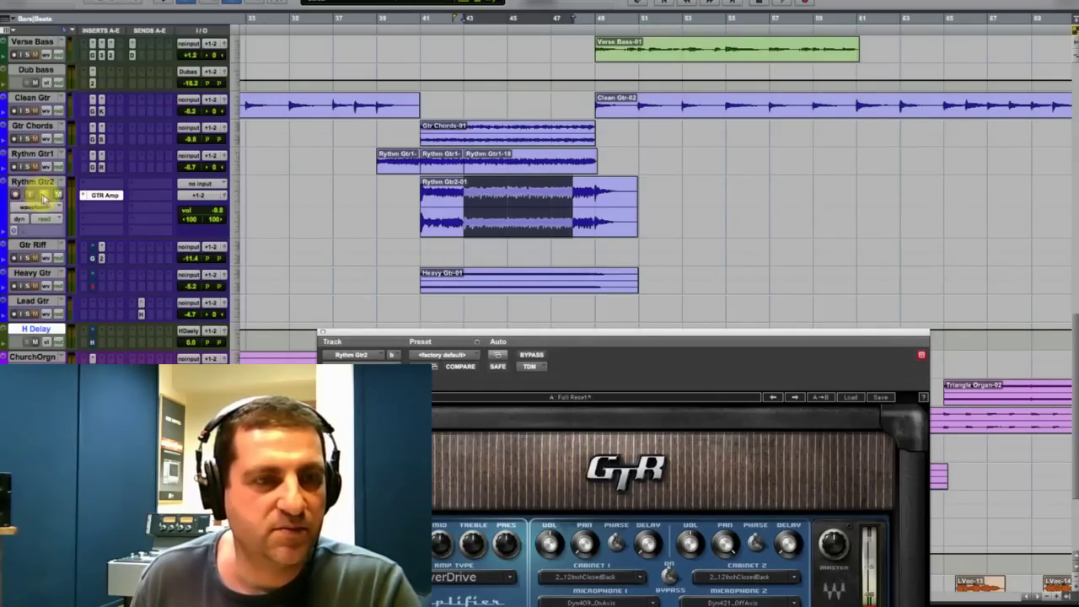
pyautogui.moveTo(465, 335); pyautogui.dragTo(457, 274)
pyautogui.press('space')
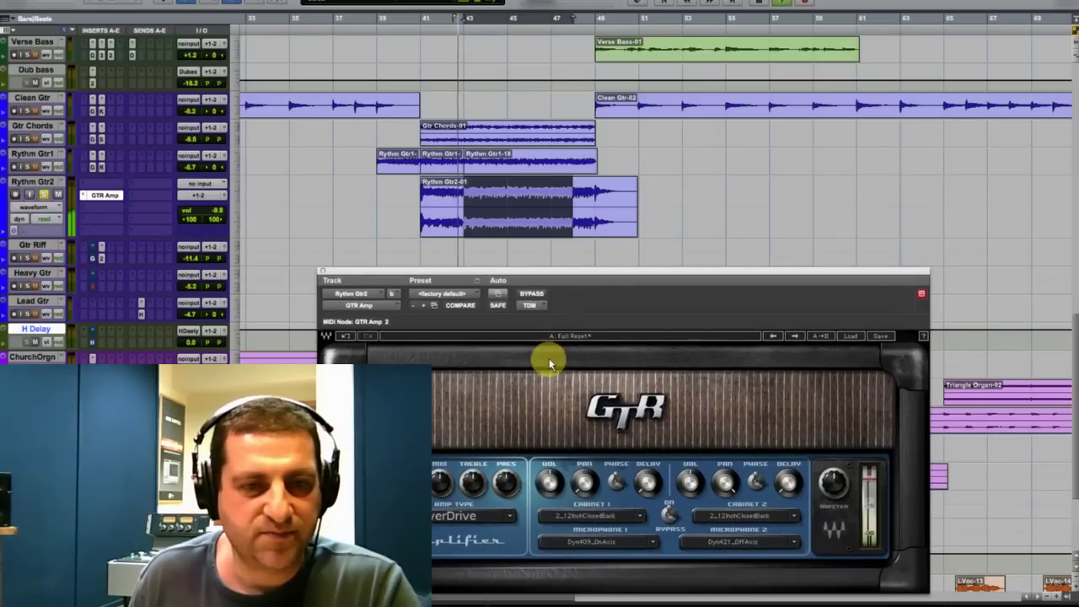
pyautogui.press('space')
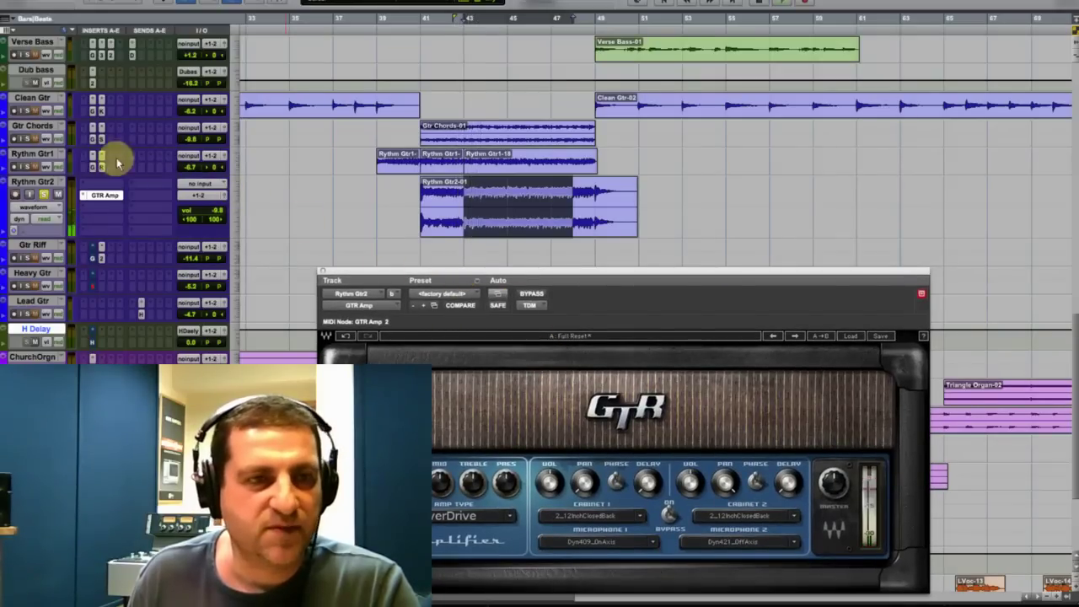
# Solo Rythm Gtr1 together with Rythm Gtr2 and compare the GTR Amp bypassed and active during playback.
pyautogui.press('space')
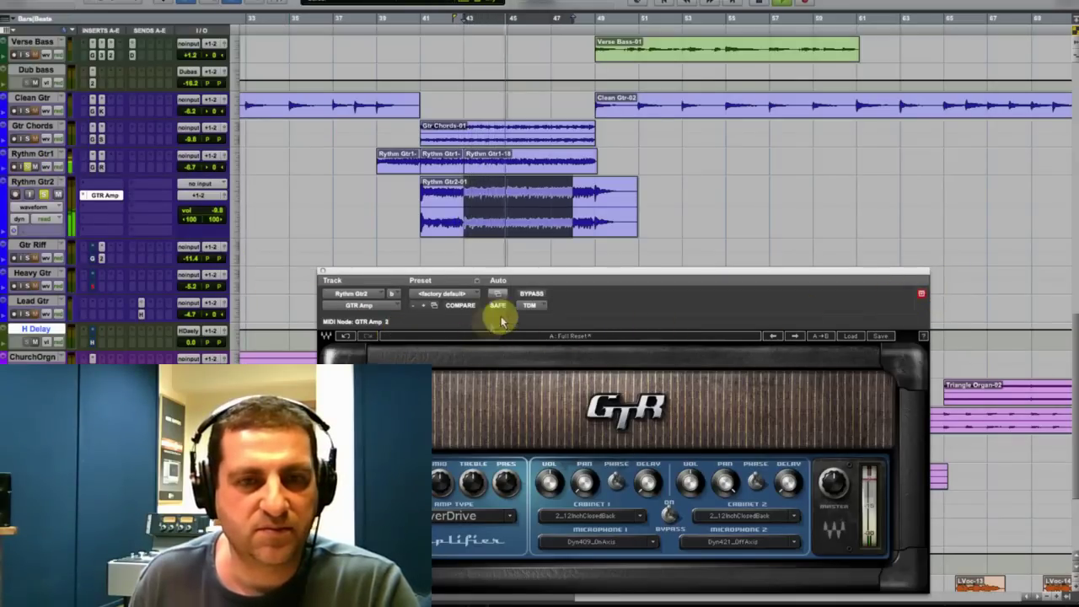
pyautogui.click(533, 294)
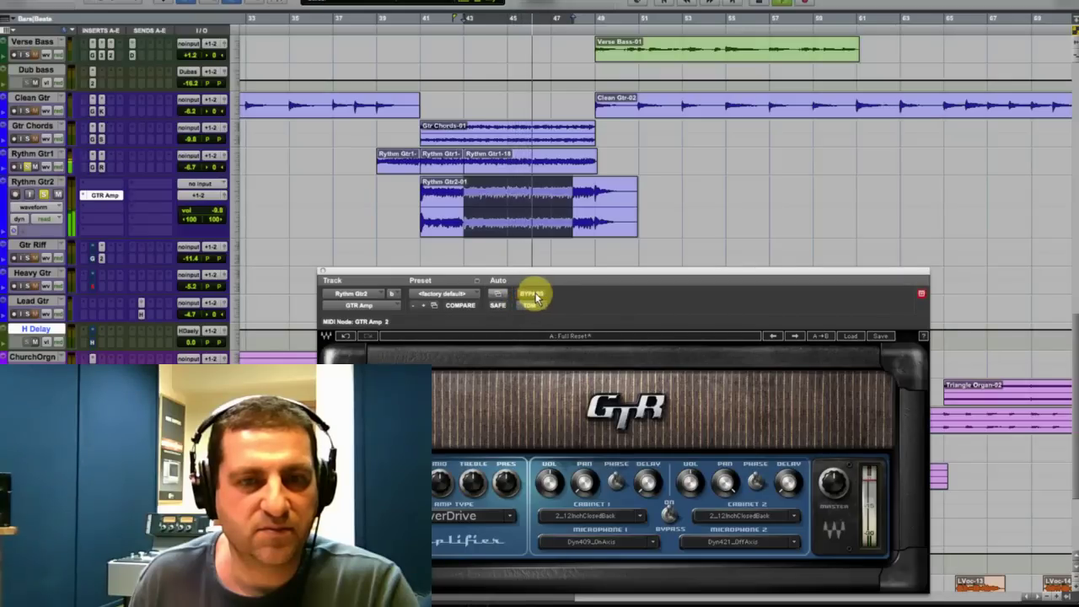
pyautogui.click(534, 295)
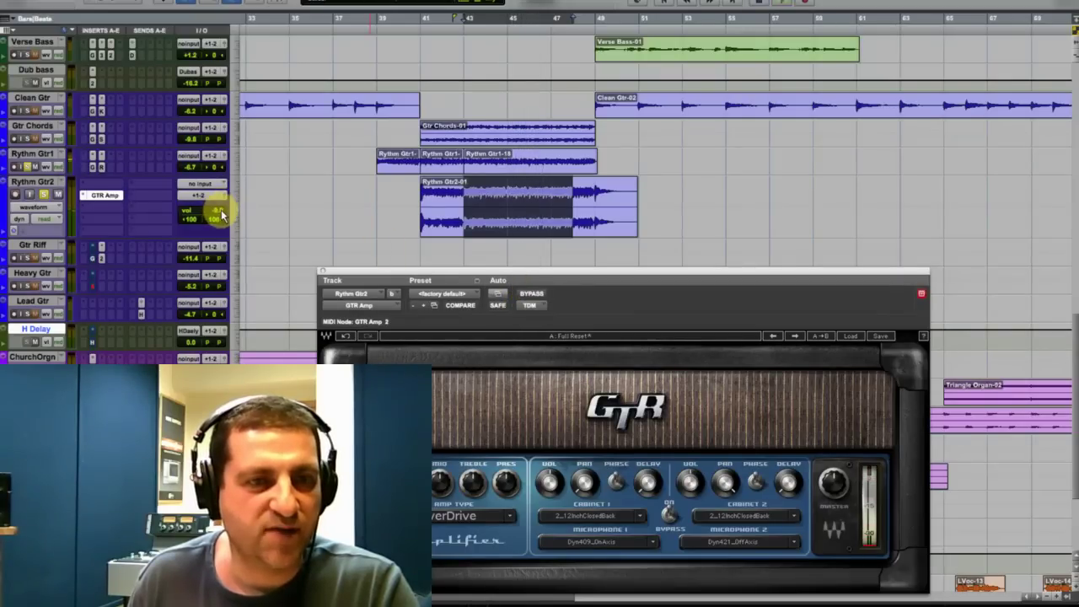
# Lower the Rythm Gtr2 track volume to -14.0 and listen to Rythm Gtr1 without and with it.
pyautogui.click(221, 210)
pyautogui.moveTo(221, 214); pyautogui.dragTo(222, 218)
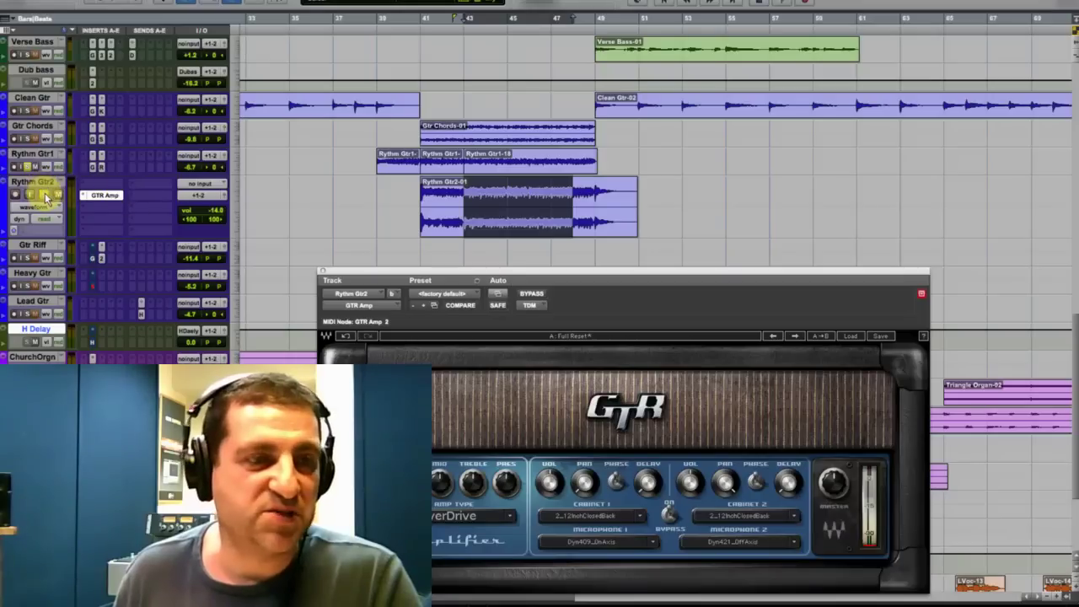
pyautogui.press('space')
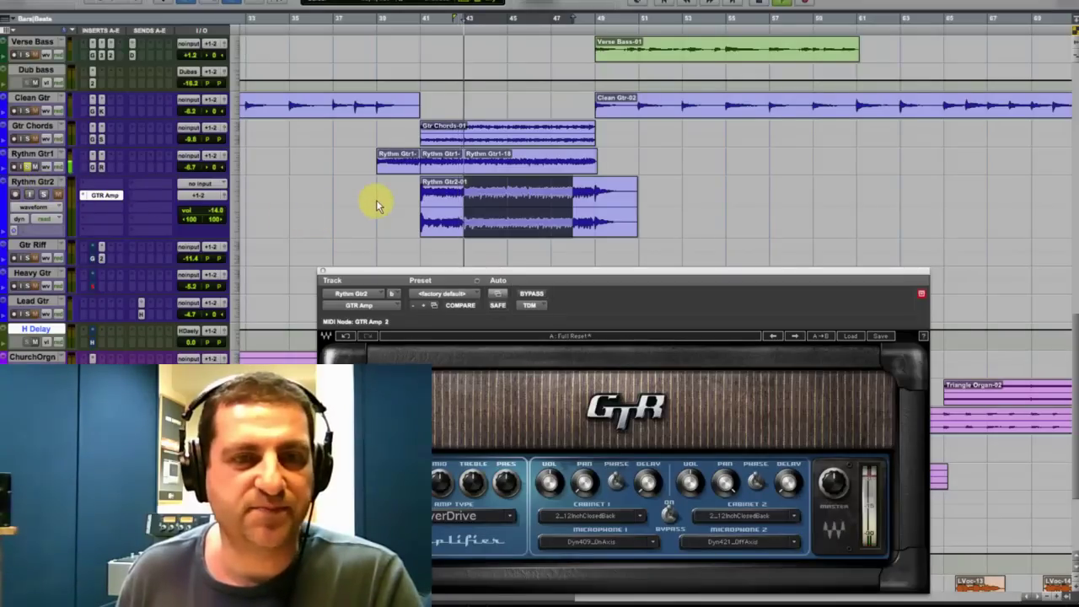
pyautogui.press('space')
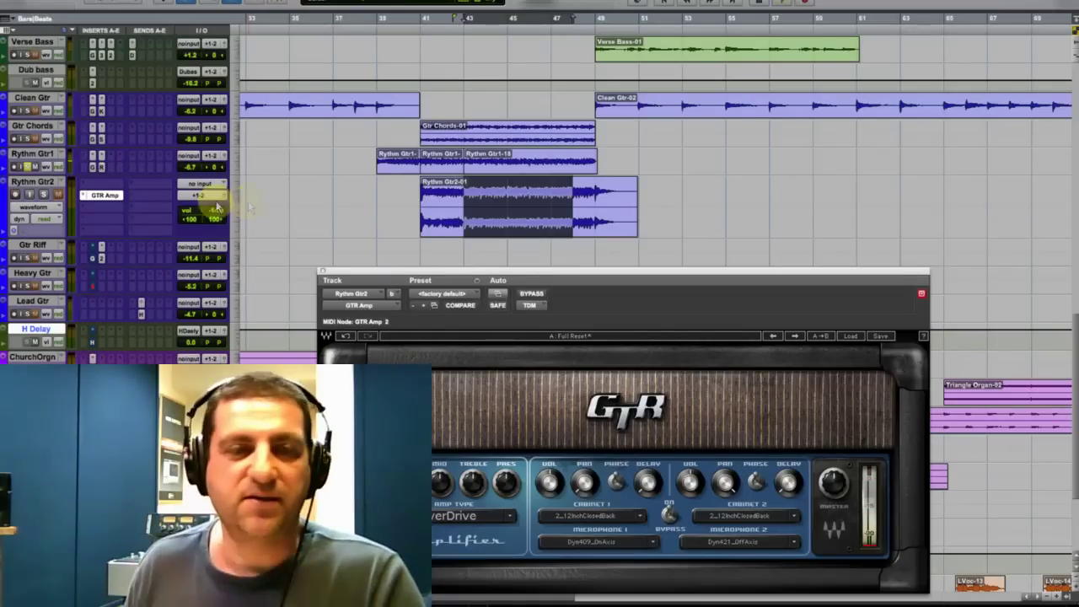
pyautogui.click(44, 195)
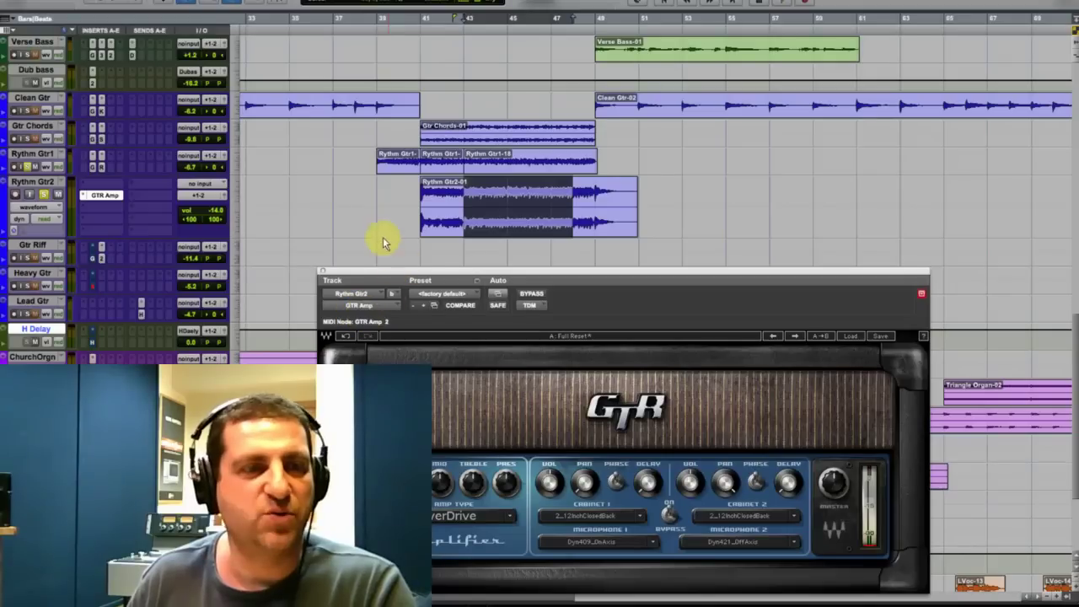
pyautogui.press('space')
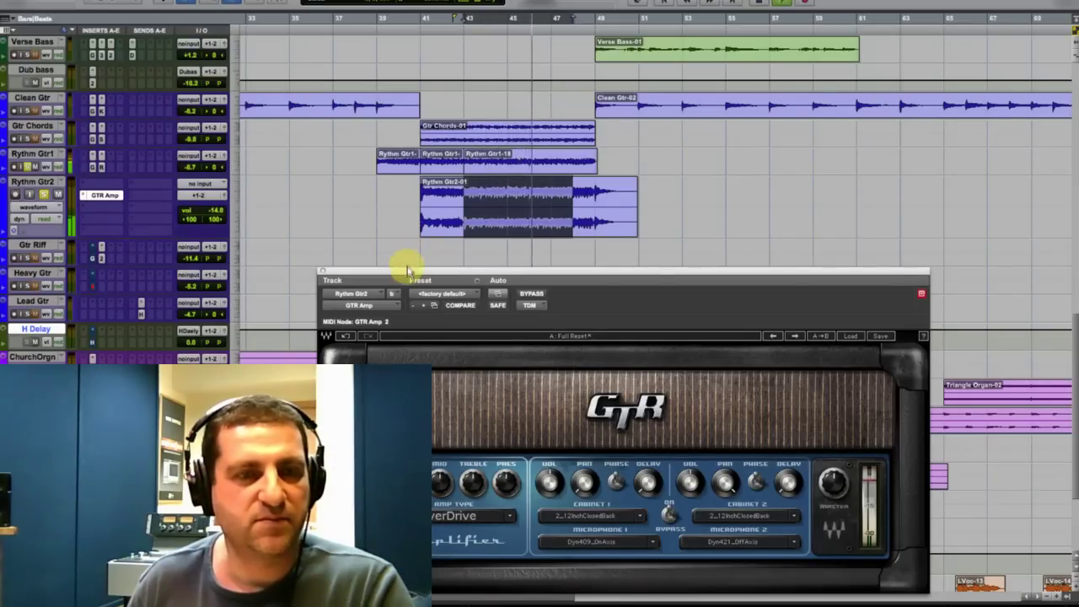
# Place the Heavy Gtr track directly below Rythm Gtr2 and make it the only soloed track.
pyautogui.moveTo(407, 274); pyautogui.dragTo(411, 348)
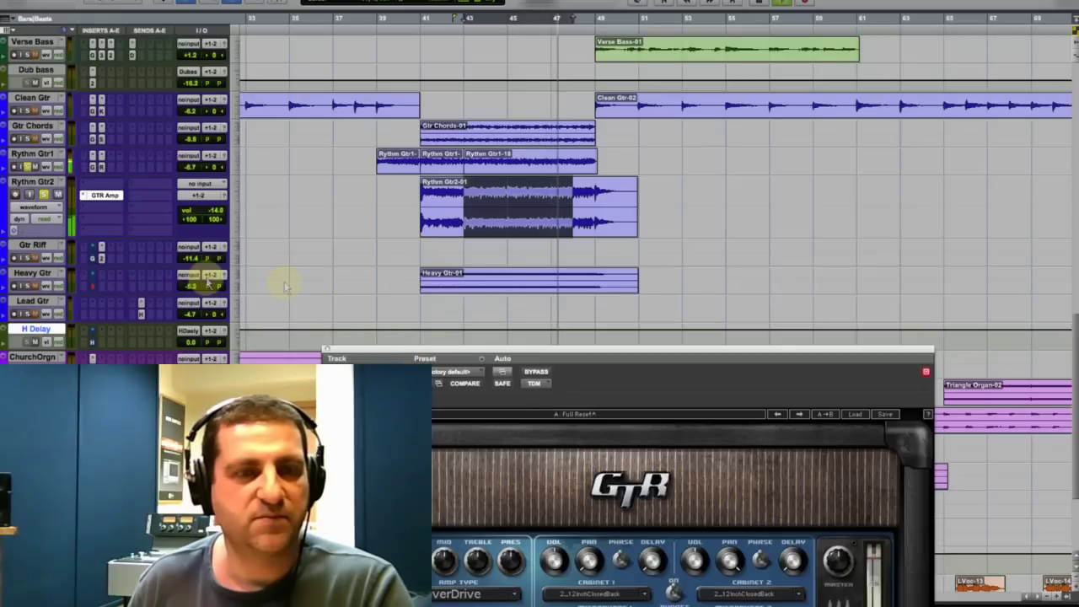
pyautogui.press('space')
pyautogui.moveTo(38, 273); pyautogui.dragTo(270, 254)
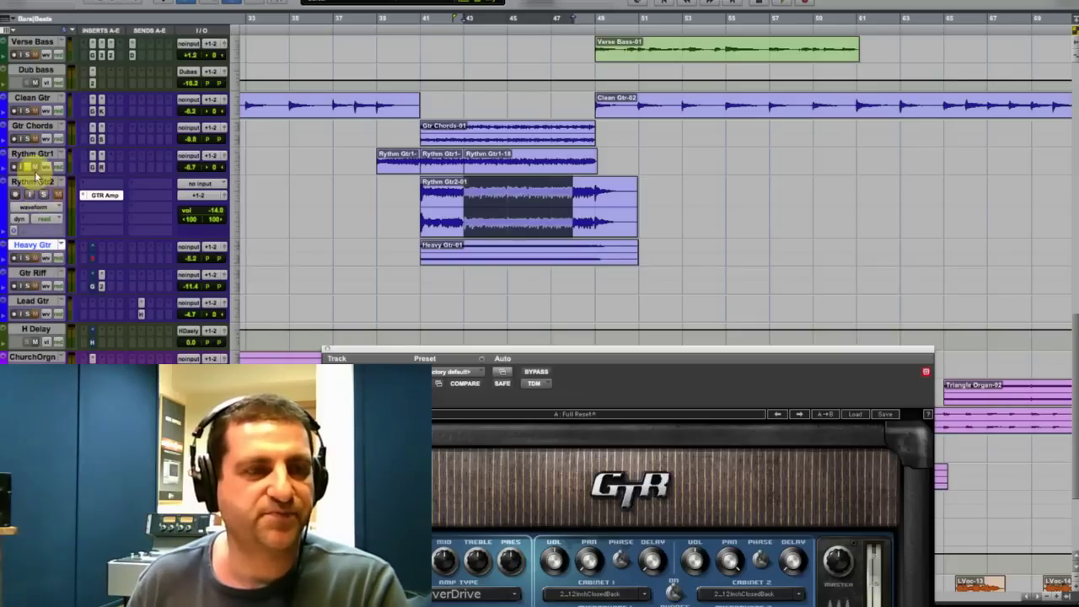
pyautogui.click(27, 257)
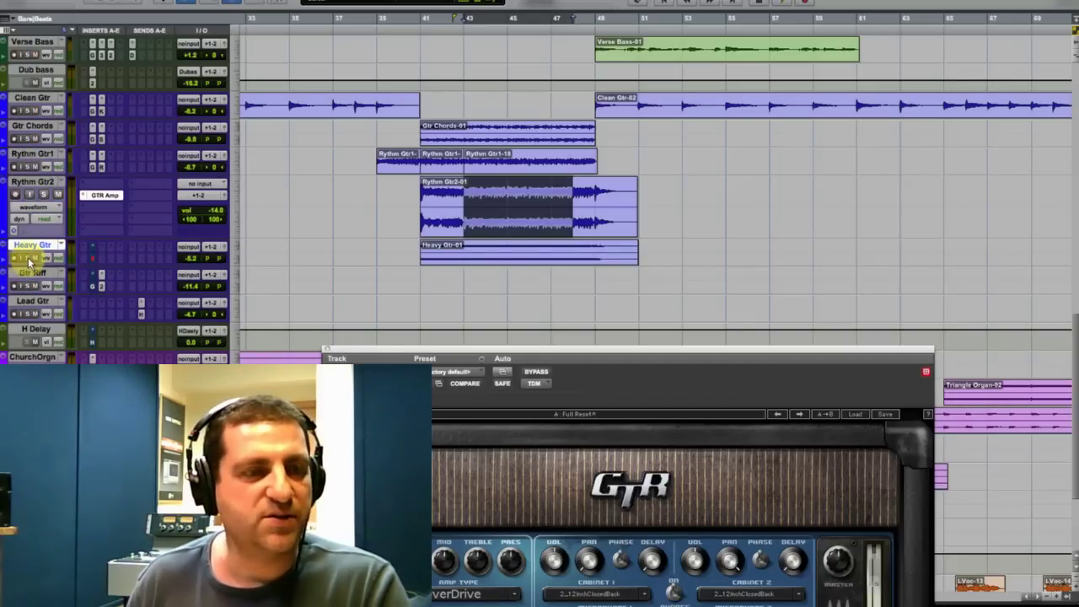
pyautogui.press('space')
# Select the Heavy Gtr-01 clip and set the Heavy Gtr track height to large, moving the amp window clear of it.
pyautogui.click(479, 256)
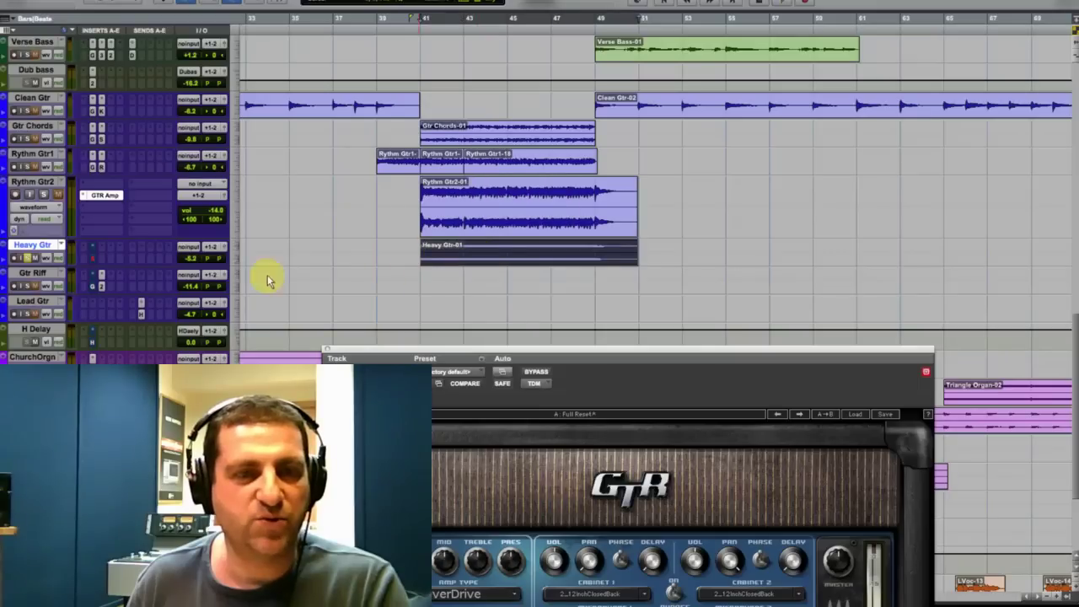
pyautogui.click(239, 255)
pyautogui.click(249, 276)
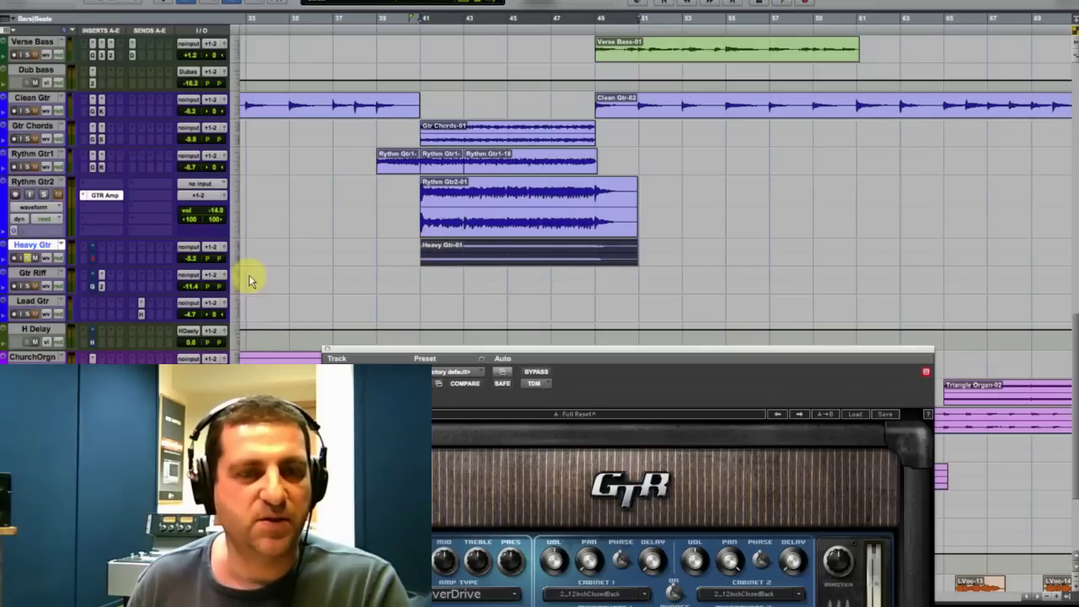
pyautogui.moveTo(405, 352); pyautogui.dragTo(447, 421)
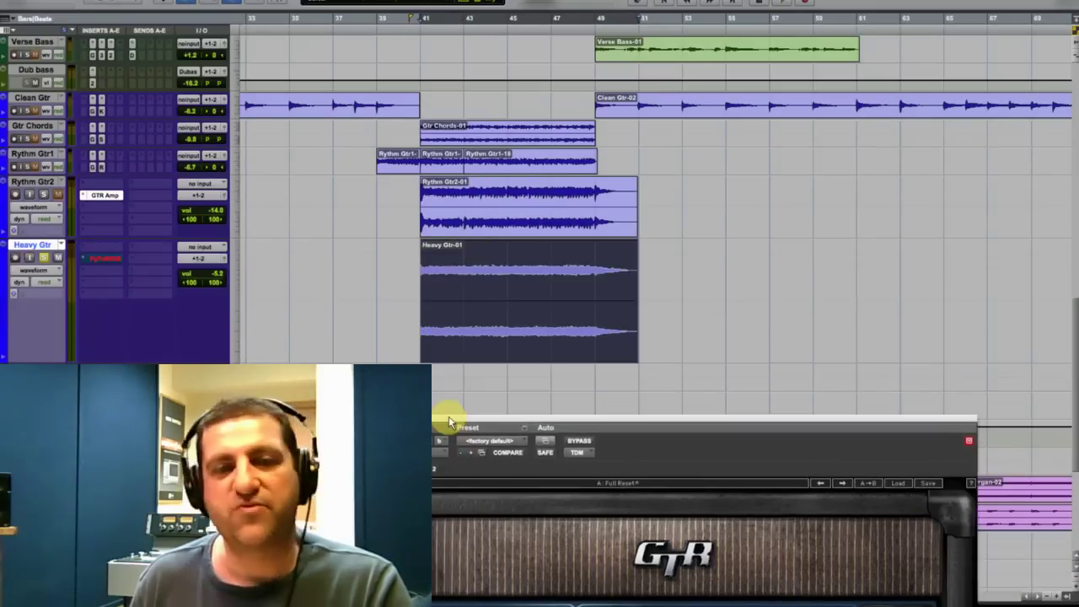
# Place the cursor at bar 42 of the Heavy Gtr clip and listen to the soloed track.
pyautogui.click(448, 268)
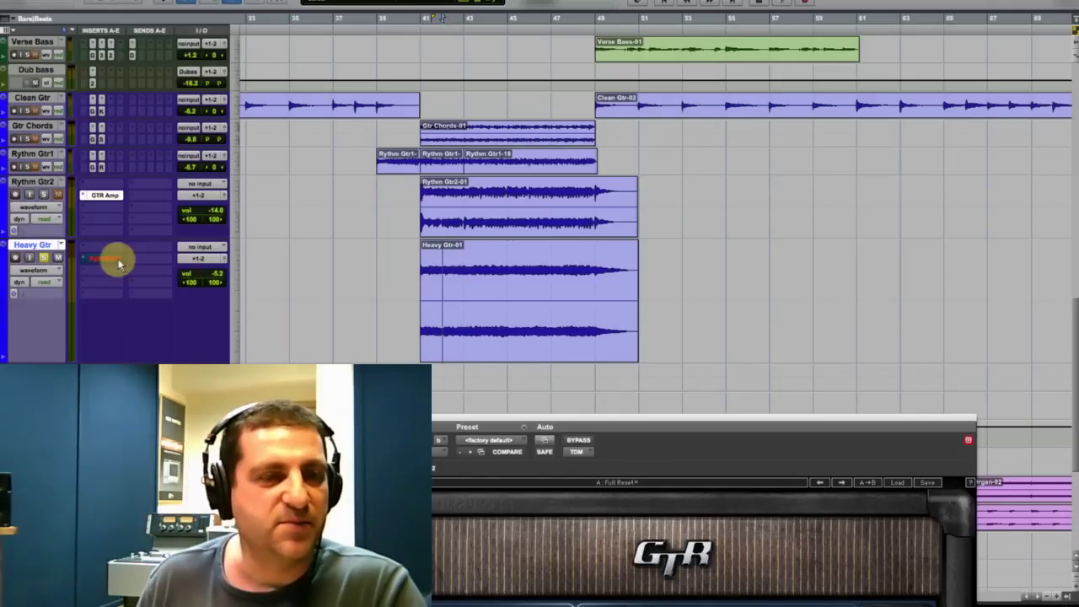
pyautogui.press('space')
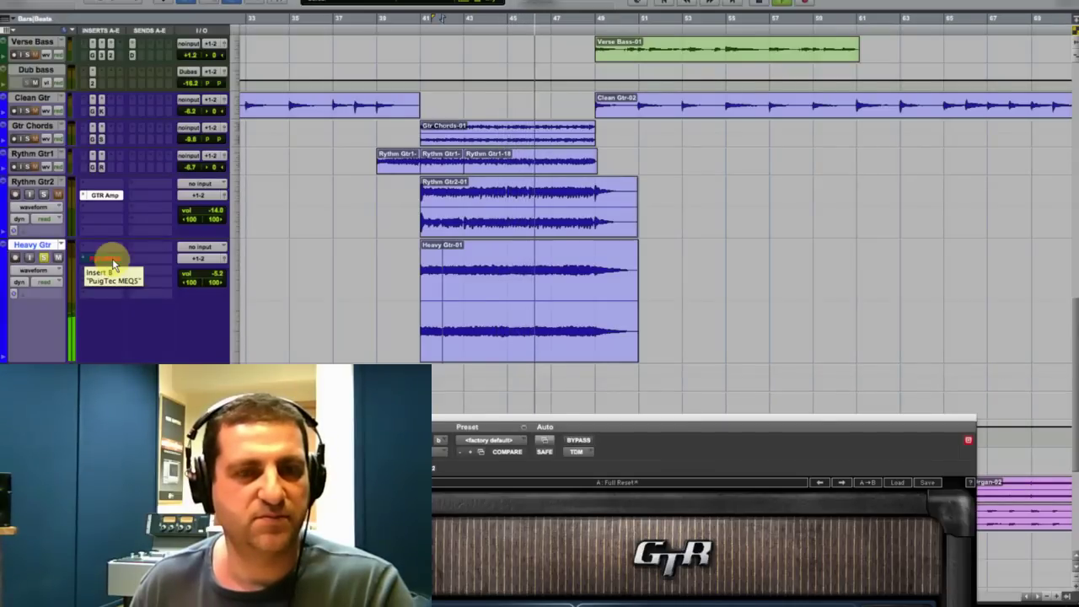
pyautogui.press('space')
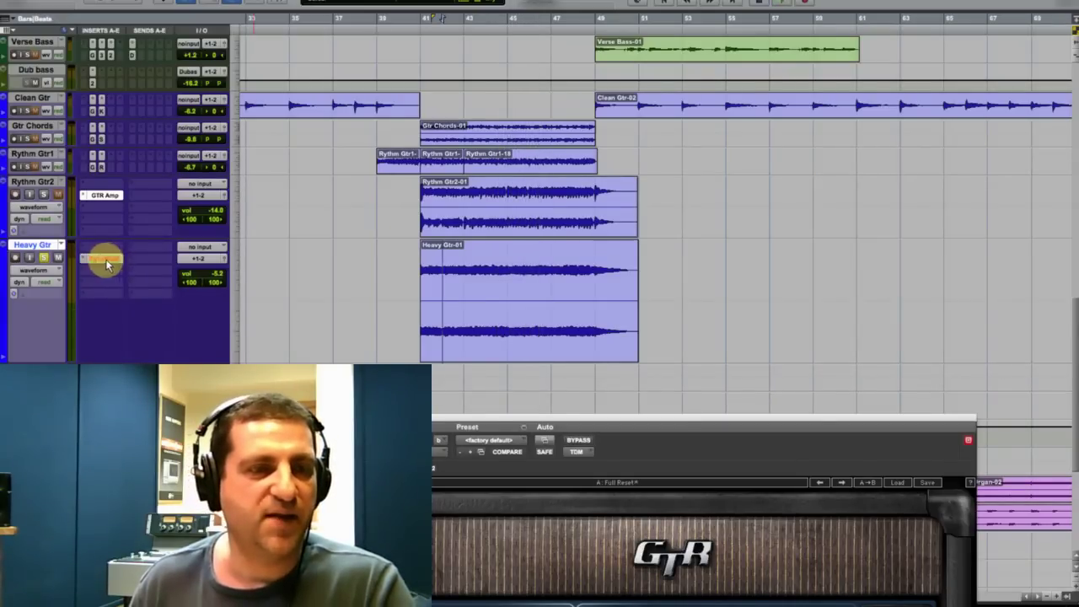
# Bring up the PuigTec MEQ5 on the Heavy Gtr track and set its upper peak frequency to 2.
pyautogui.moveTo(531, 419); pyautogui.dragTo(411, 267)
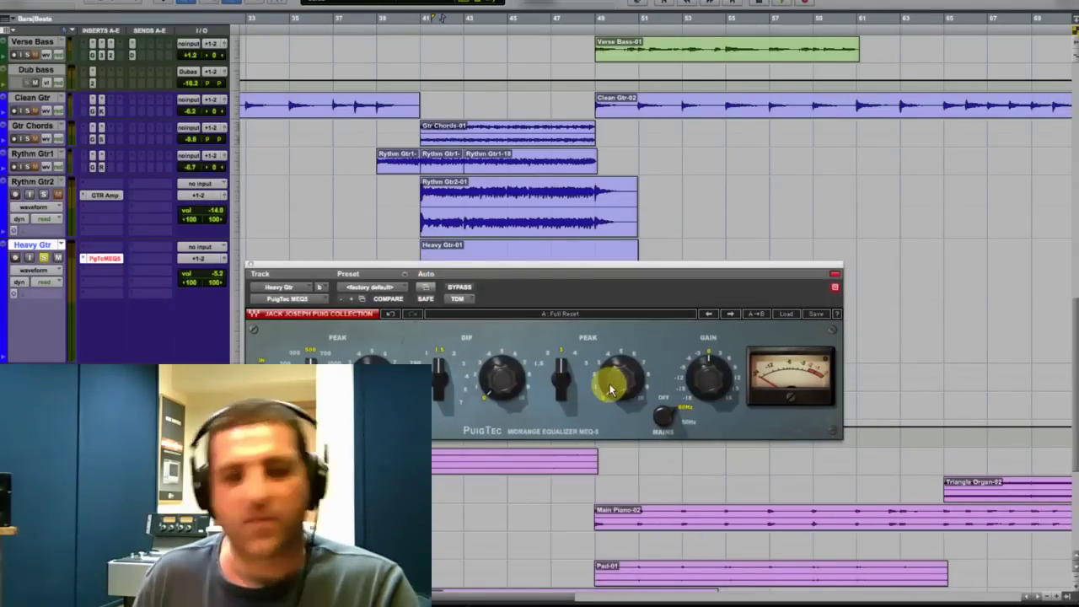
pyautogui.moveTo(610, 389)
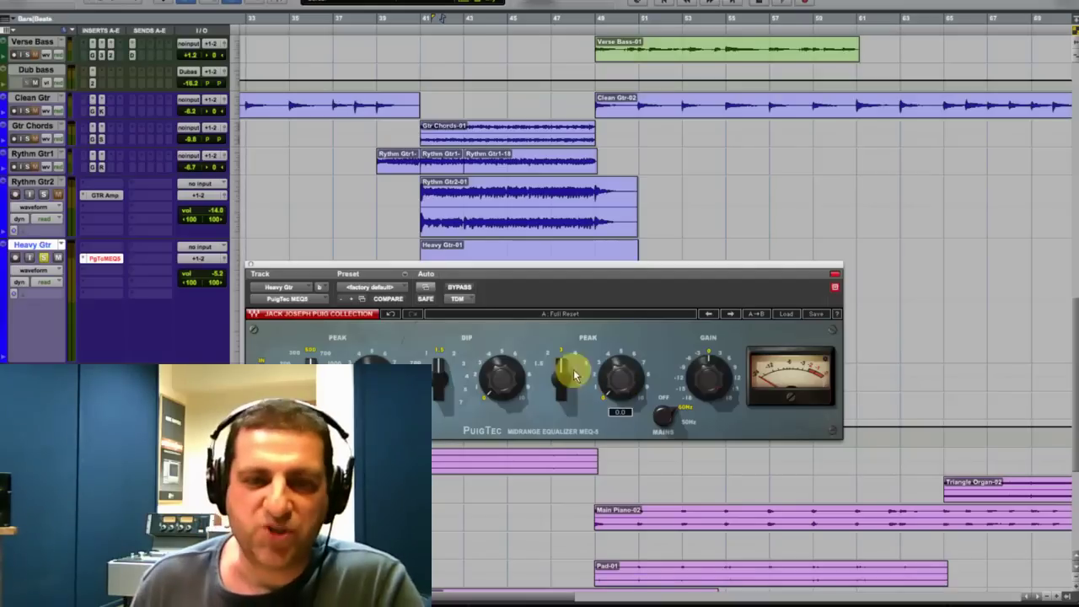
pyautogui.moveTo(561, 373)
pyautogui.mouseDown()
pyautogui.moveTo(536, 401)
pyautogui.moveTo(548, 371)
pyautogui.moveTo(573, 363)
pyautogui.mouseUp()
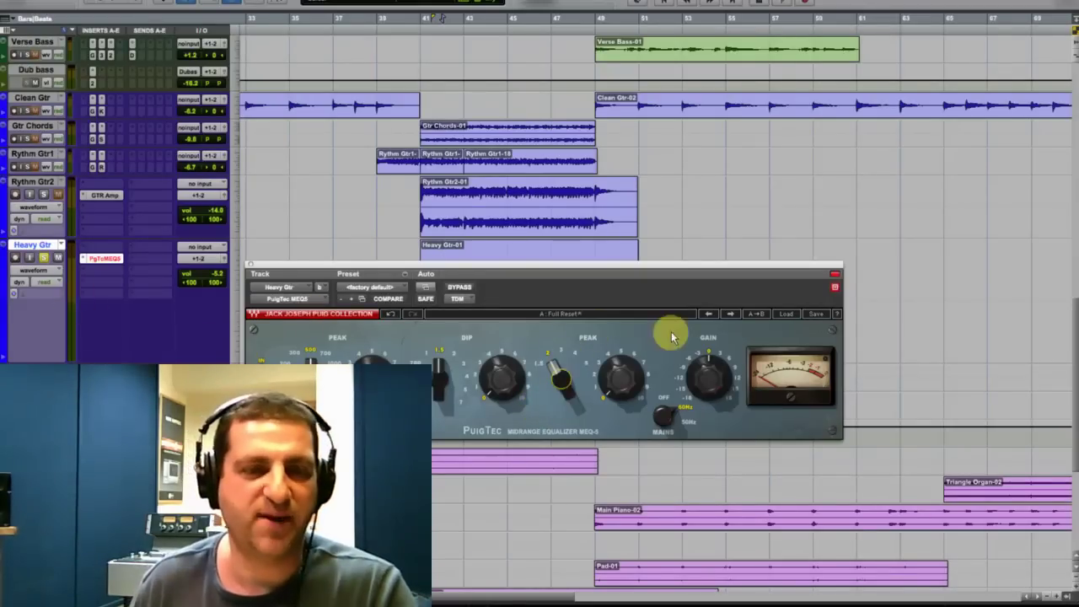
pyautogui.moveTo(534, 270); pyautogui.dragTo(537, 318)
# Raise the PuigTec MEQ5 upper peak boost to about 7 while listening to the soloed Heavy Gtr track.
pyautogui.press('space')
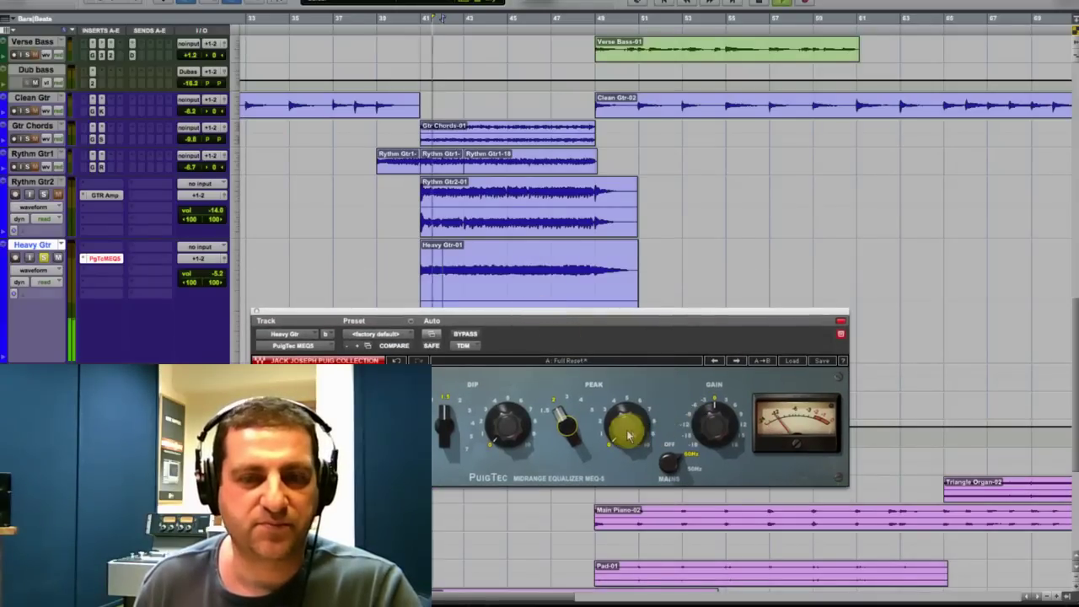
pyautogui.moveTo(621, 433); pyautogui.dragTo(603, 389)
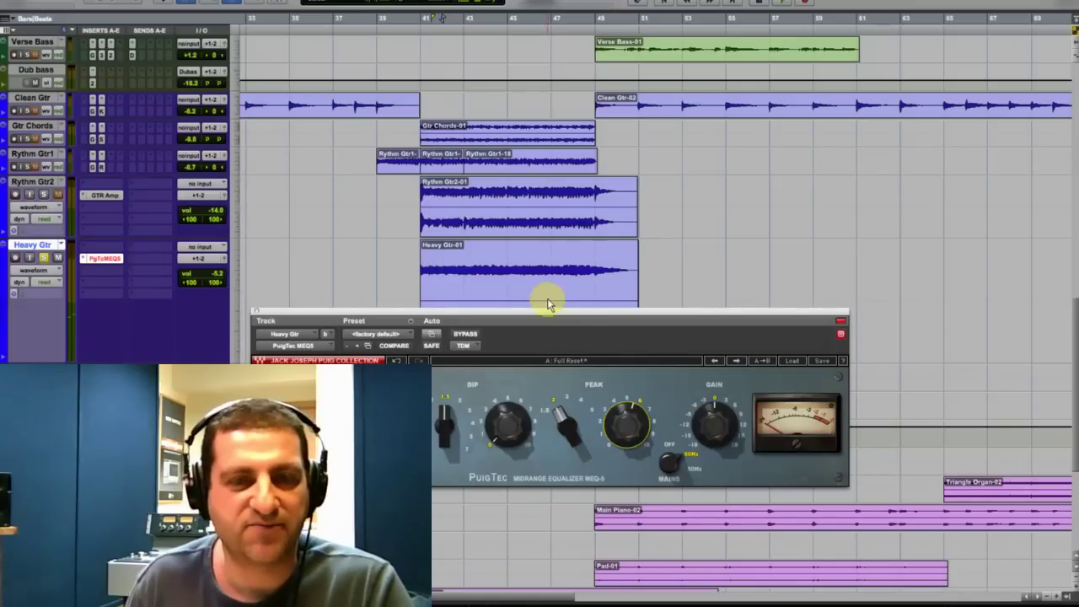
pyautogui.scroll(-3, 482, 275)
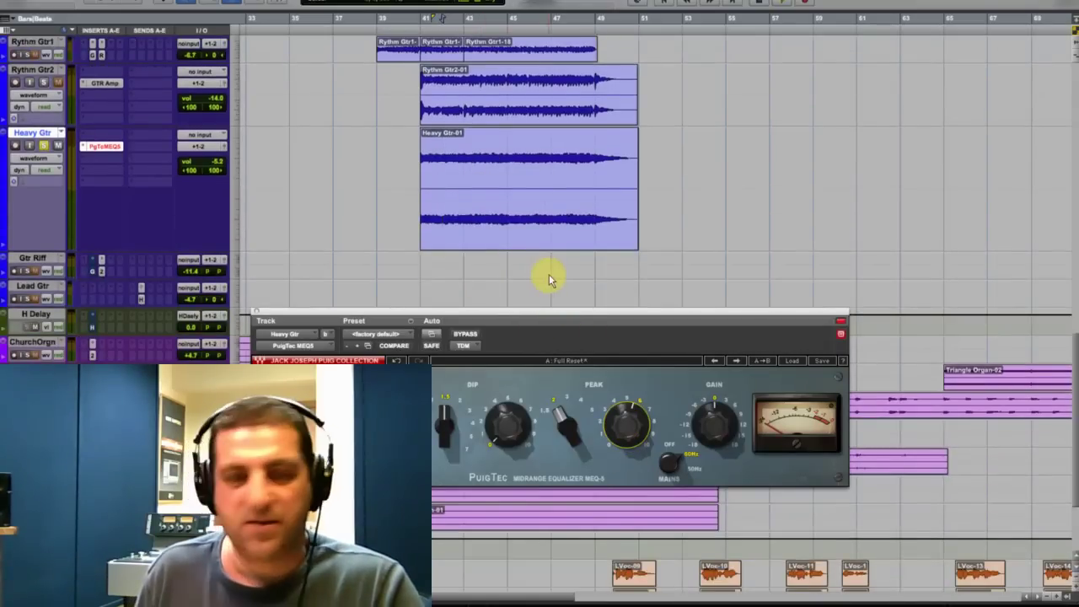
pyautogui.press('space')
pyautogui.moveTo(625, 424)
pyautogui.mouseDown()
pyautogui.moveTo(626, 393)
pyautogui.moveTo(622, 408)
pyautogui.mouseUp()
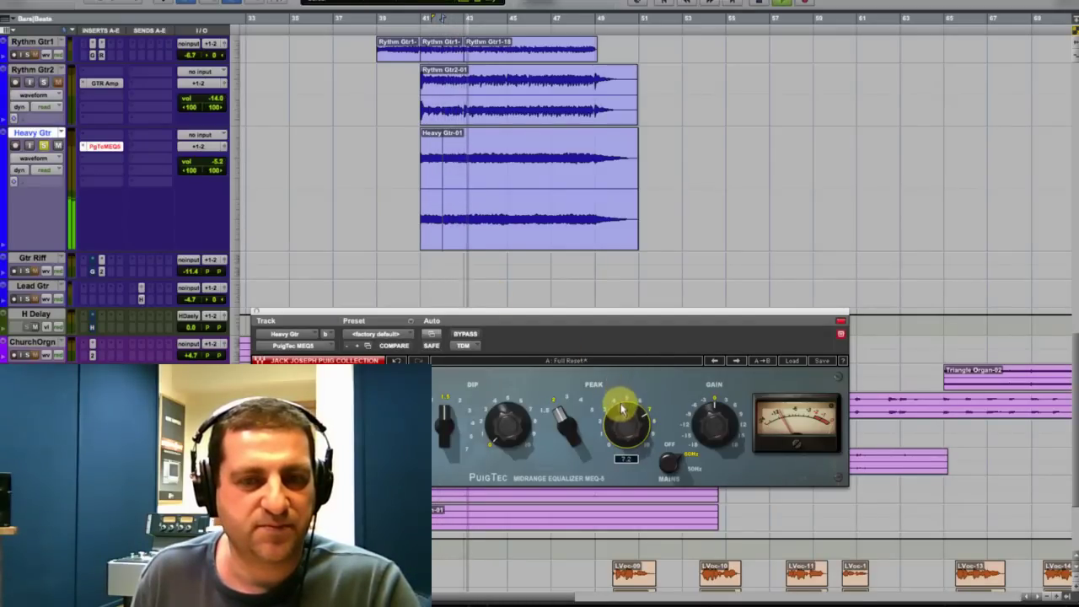
# Compare upper peak frequency settings on the PuigTec MEQ5 during playback and settle on 3.
pyautogui.click(567, 397)
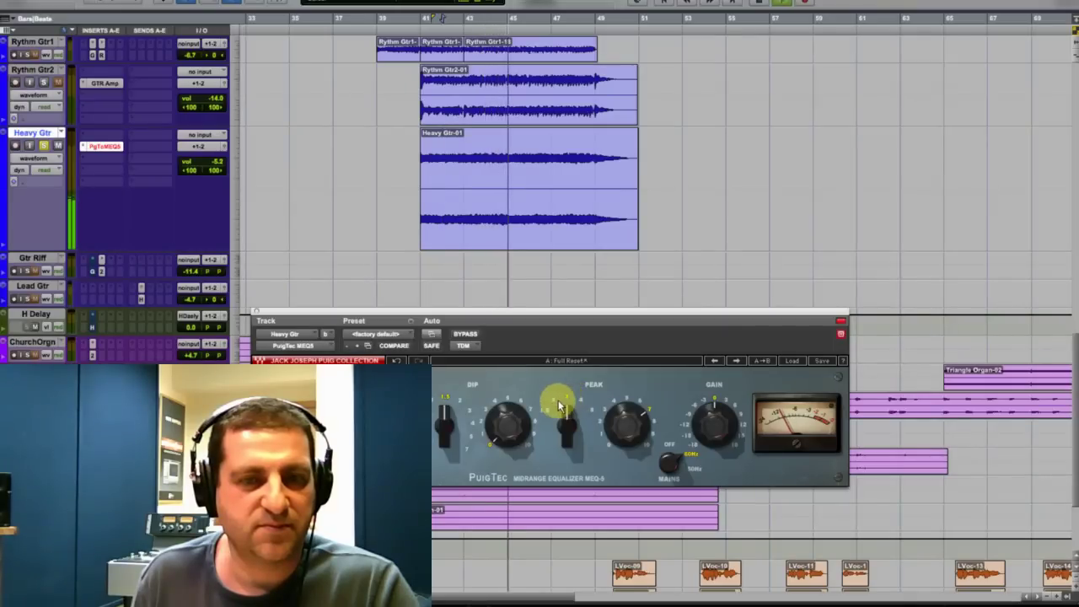
pyautogui.click(555, 399)
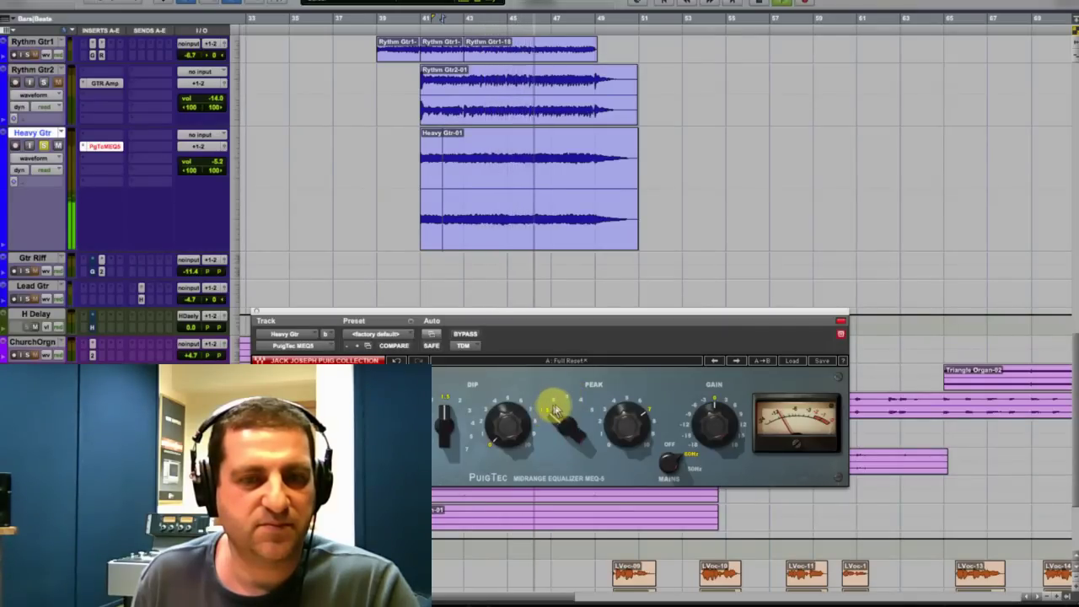
pyautogui.click(567, 397)
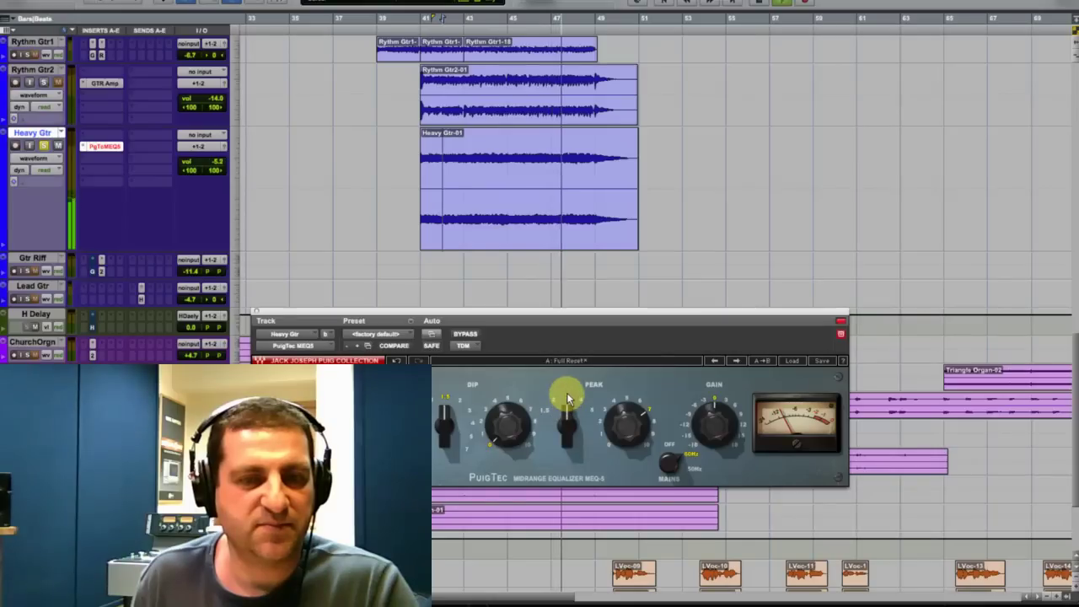
pyautogui.press('space')
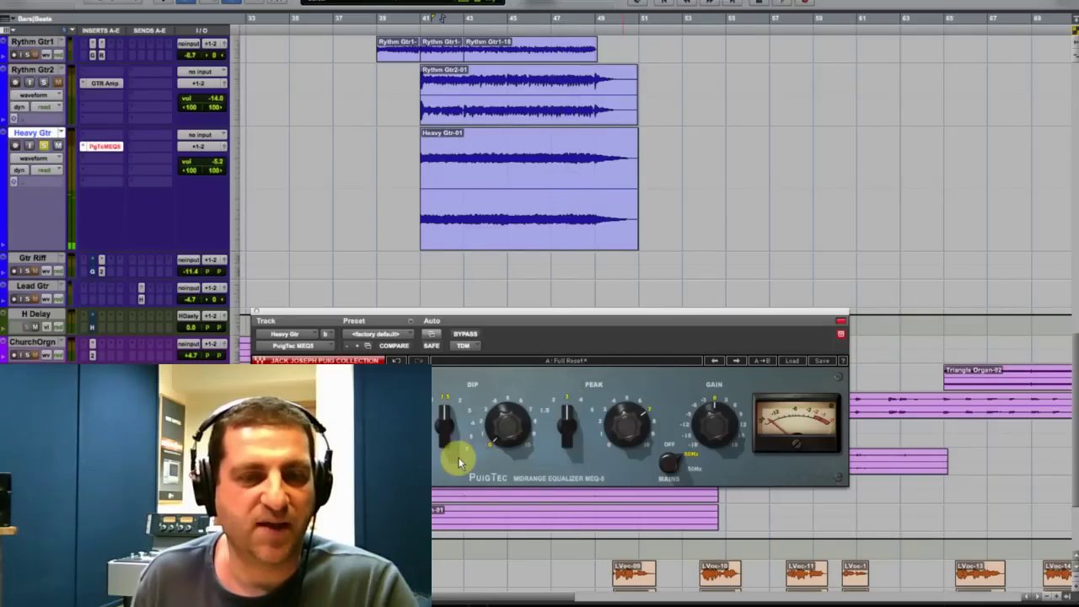
# Set the PuigTec MEQ5 dip frequency to 5 and its dip amount to about 3 during playback.
pyautogui.click(452, 440)
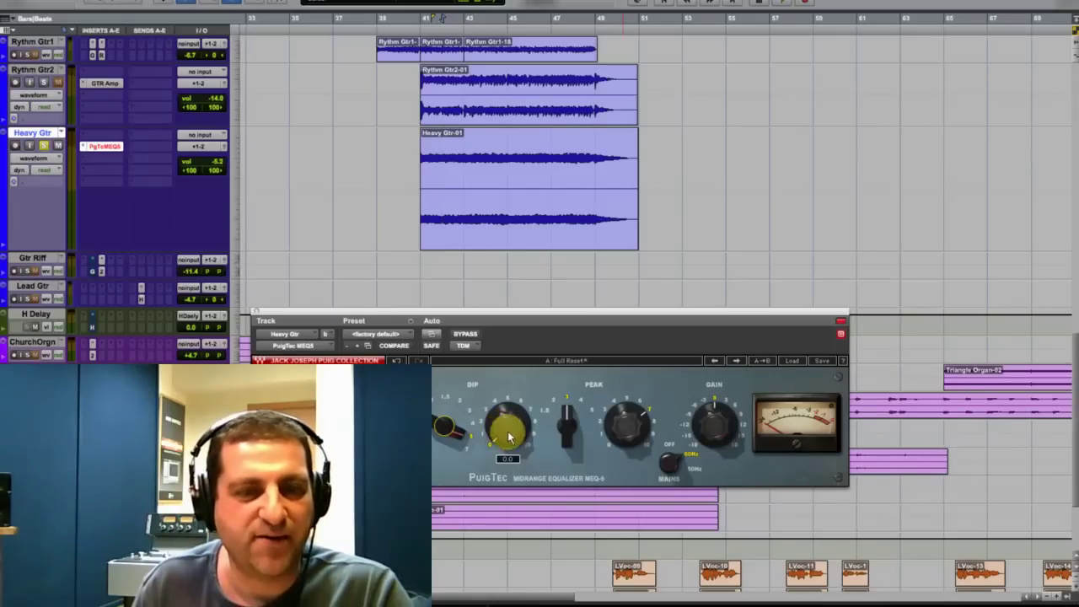
pyautogui.press('space')
pyautogui.moveTo(505, 429)
pyautogui.mouseDown()
pyautogui.moveTo(501, 337)
pyautogui.moveTo(498, 429)
pyautogui.moveTo(489, 390)
pyautogui.moveTo(497, 432)
pyautogui.mouseUp()
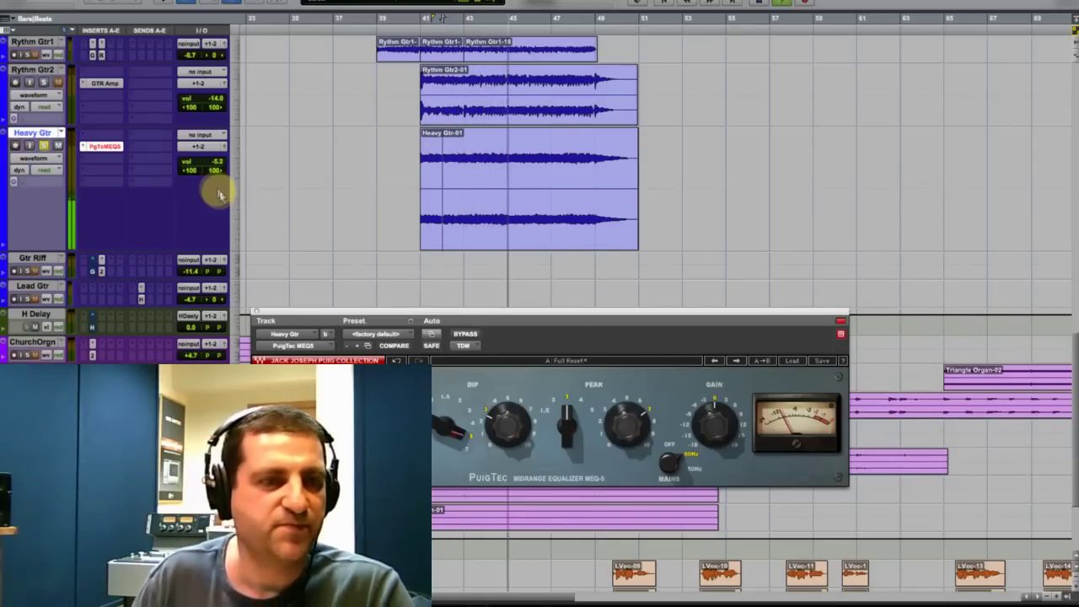
# Reduce the Heavy Gtr and Rythm Gtr2 track heights to small and listen to them soloed with Gtr Chords and Rythm Gtr1.
pyautogui.click(241, 164)
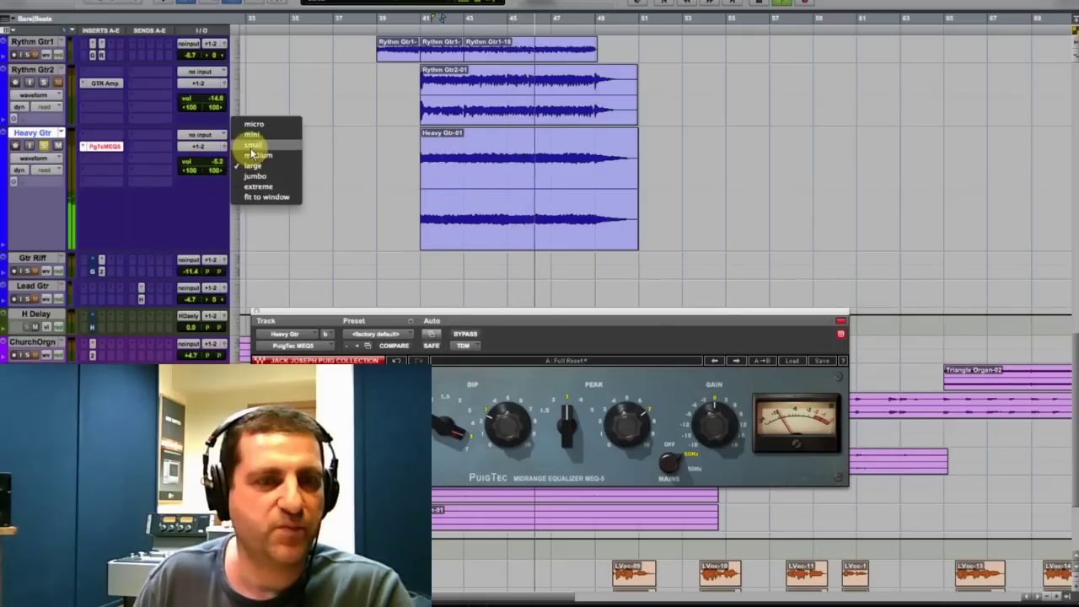
pyautogui.click(252, 150)
pyautogui.scroll(6, 328, 187)
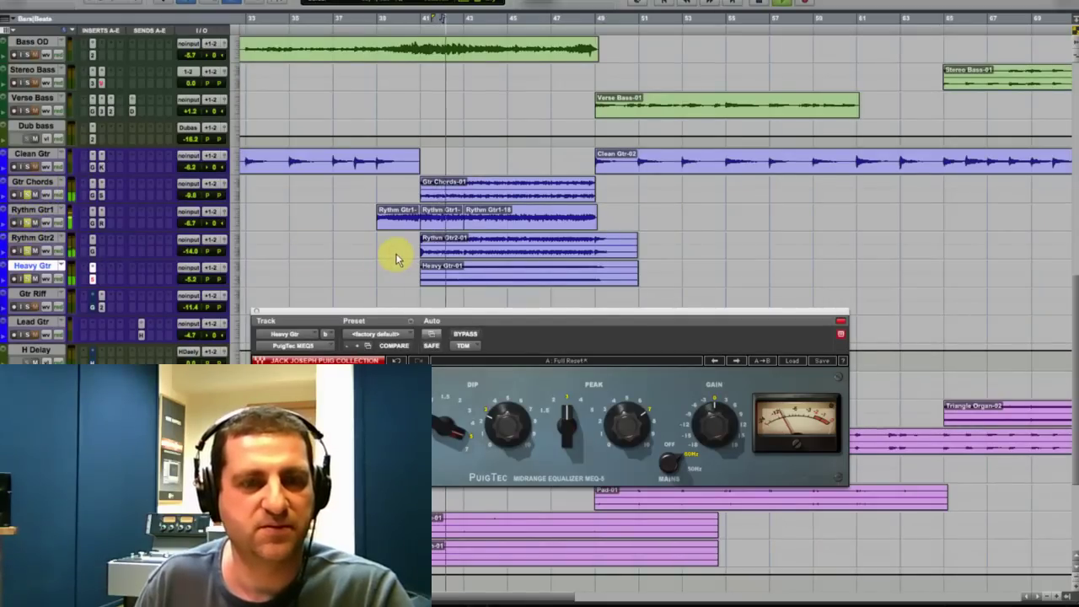
# Set the Heavy Gtr volume to -2.1 dB and Rythm Gtr2 to -12.4 dB, lower Rythm Gtr1, and close the PuigTec MEQ5.
pyautogui.moveTo(191, 272); pyautogui.dragTo(193, 278)
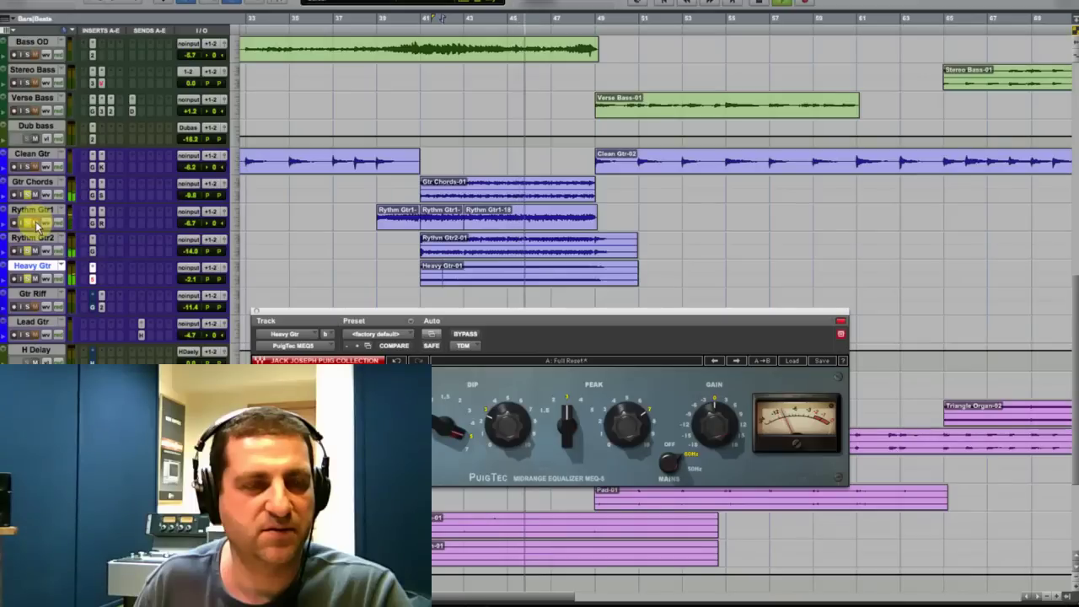
pyautogui.moveTo(190, 229); pyautogui.dragTo(193, 245)
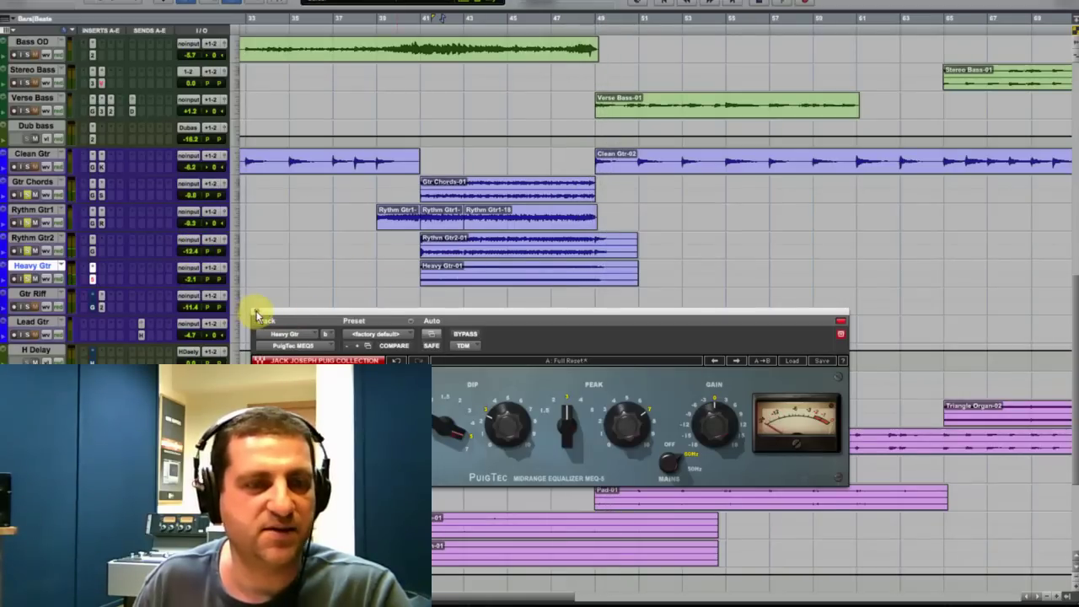
pyautogui.hotkey('ctrl', 'w')
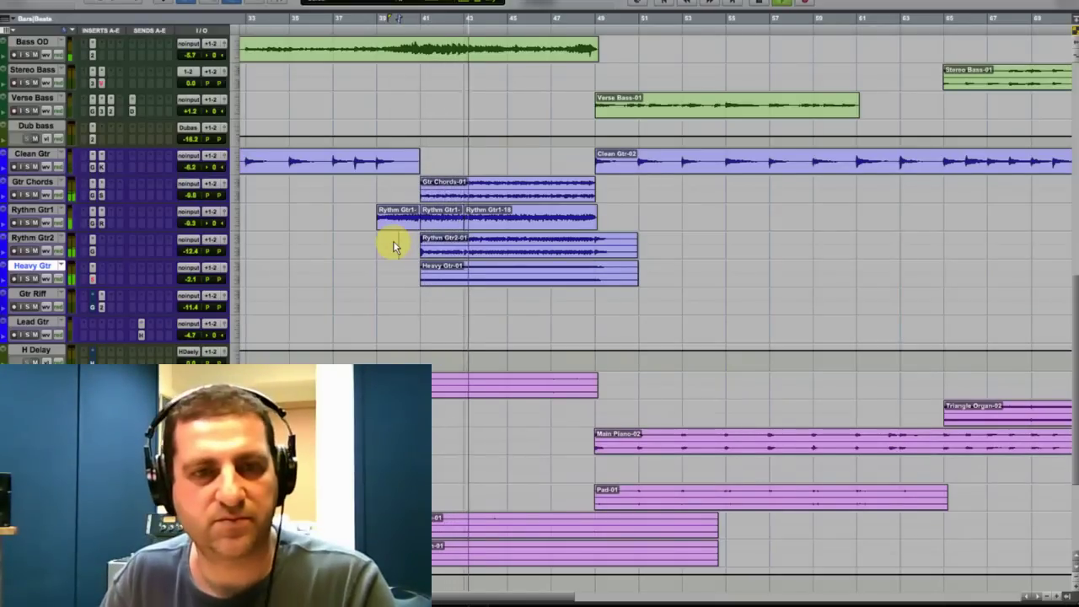
# Set the Heavy Gtr volume to -5.2 dB while listening to it in the full mix, and stop playback.
pyautogui.click(392, 244)
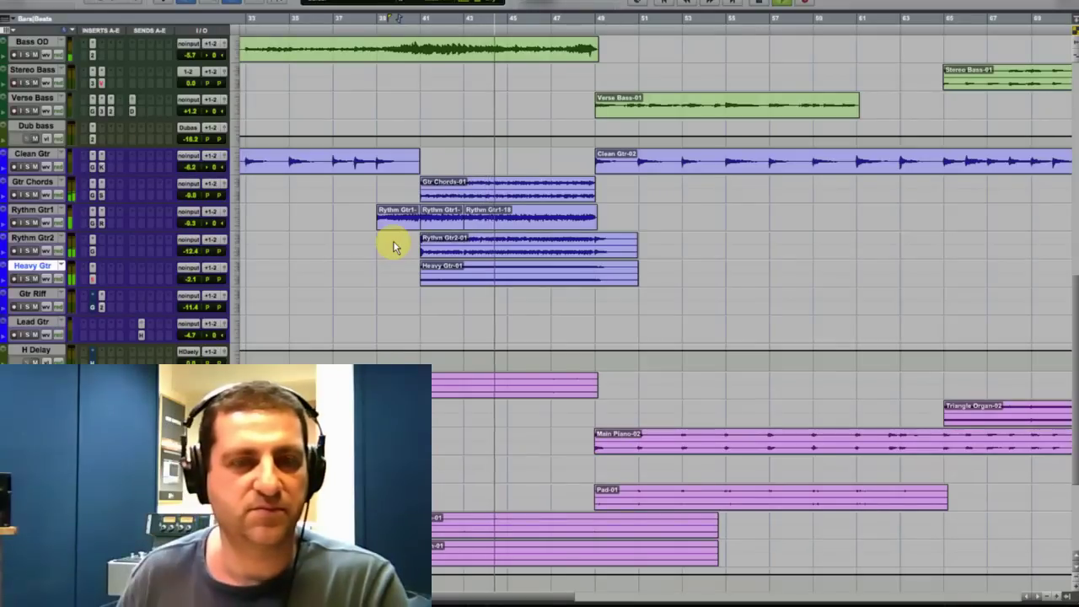
pyautogui.click(191, 280)
pyautogui.moveTo(191, 284); pyautogui.dragTo(192, 287)
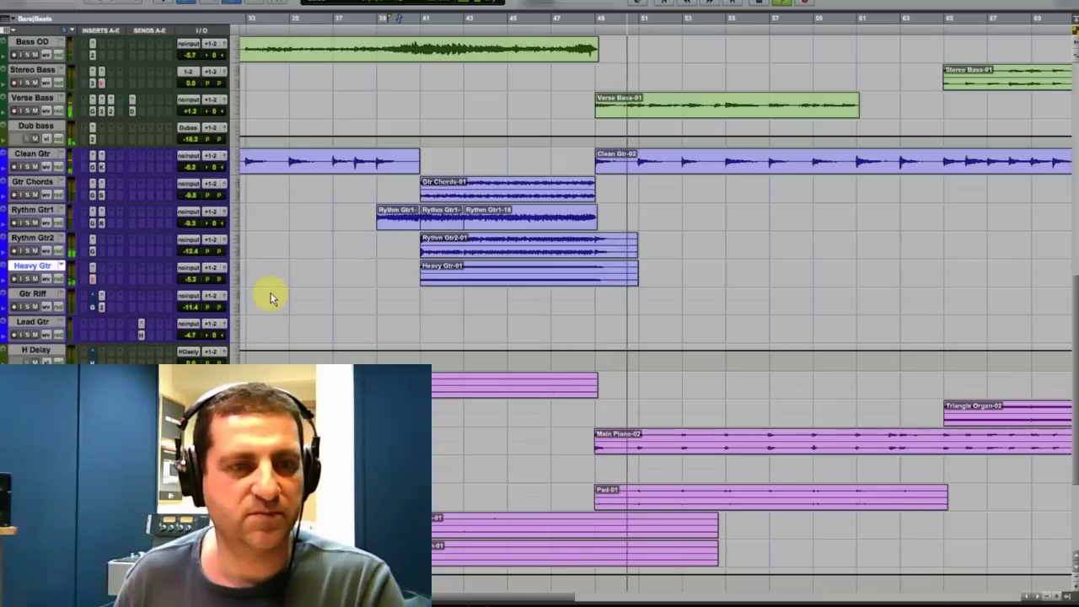
pyautogui.press('space')
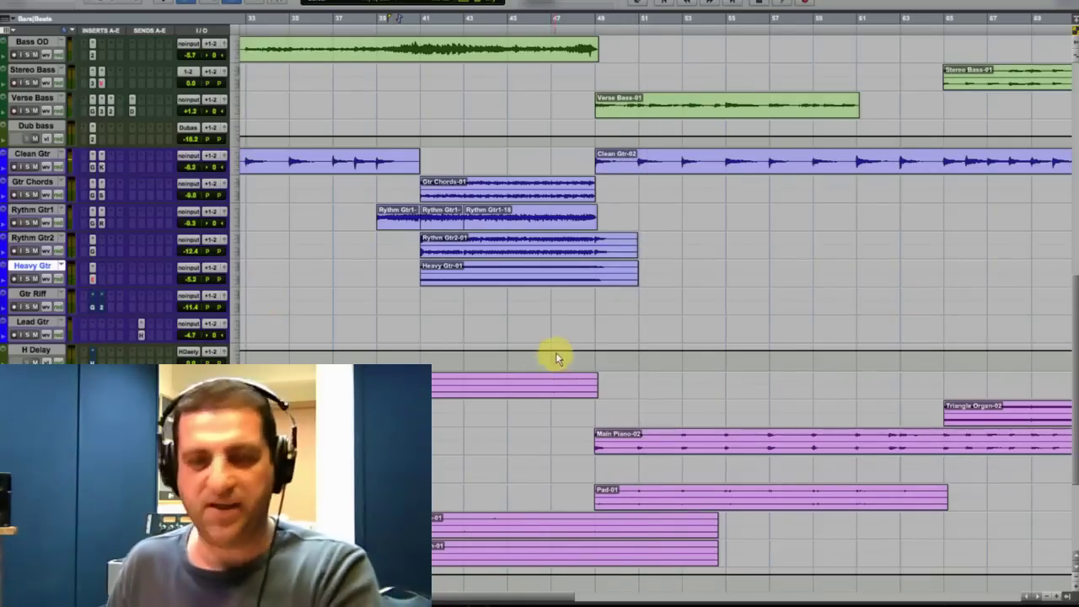
# Find the Gtr Riff-01 clip at bar 113, solo the Gtr Riff track and play the clip.
pyautogui.press('r')
pyautogui.press('r')
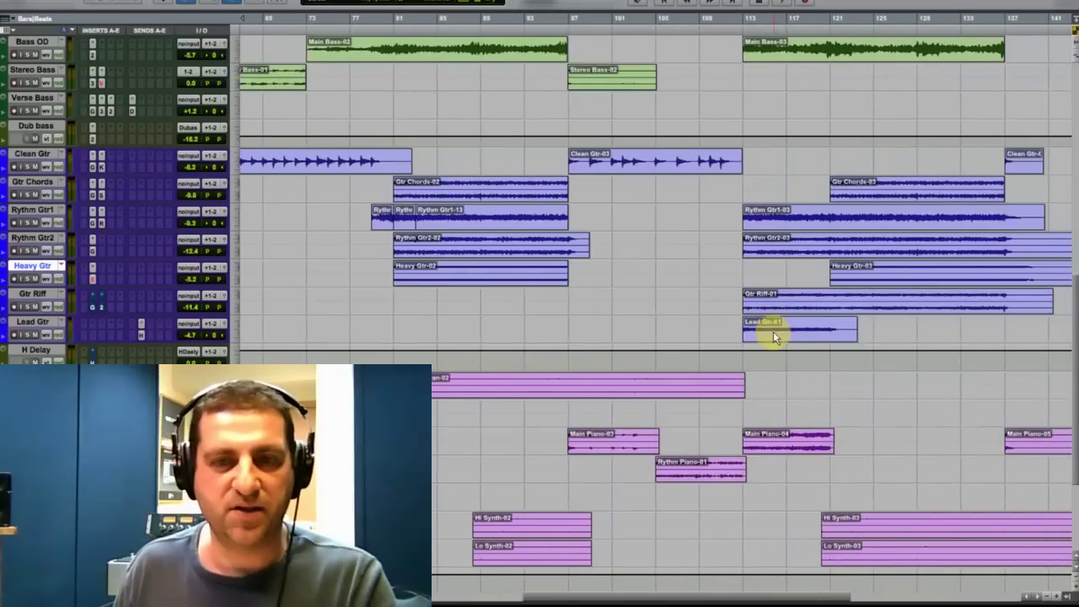
pyautogui.click(771, 331)
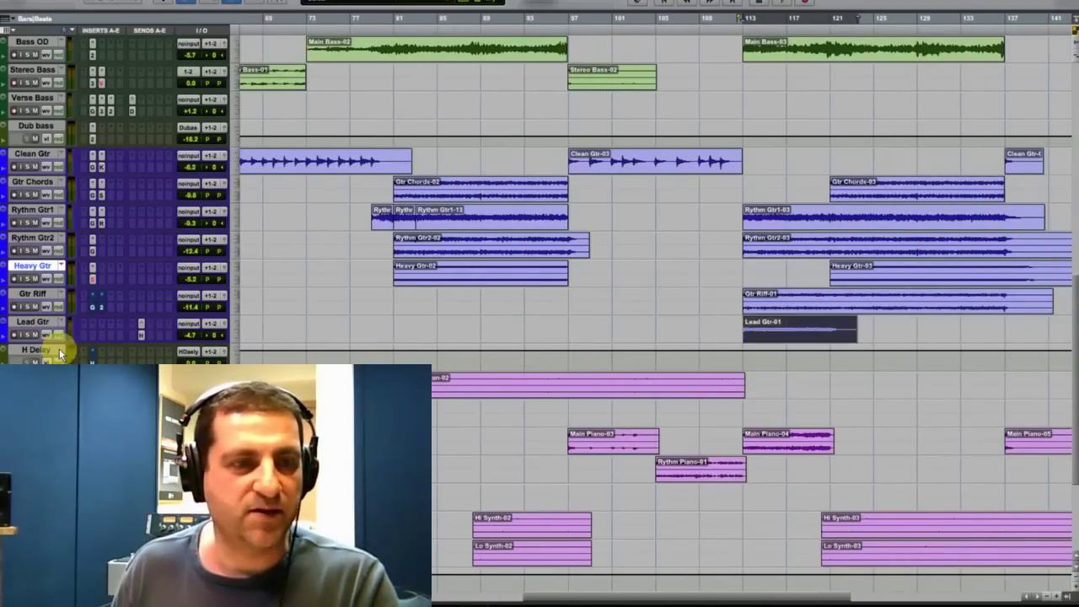
pyautogui.click(792, 303)
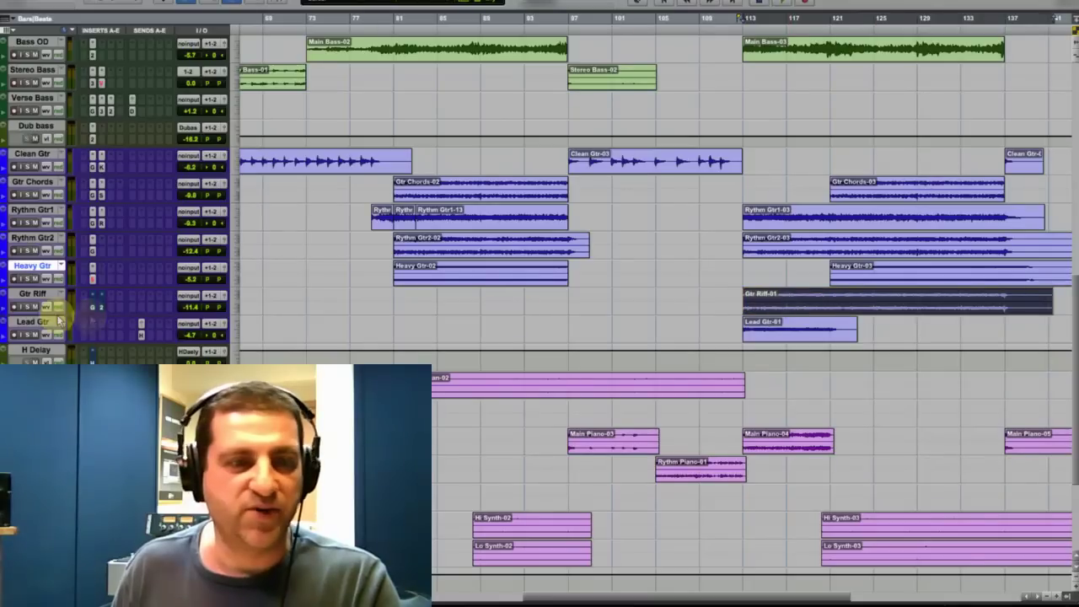
pyautogui.click(26, 307)
pyautogui.press('space')
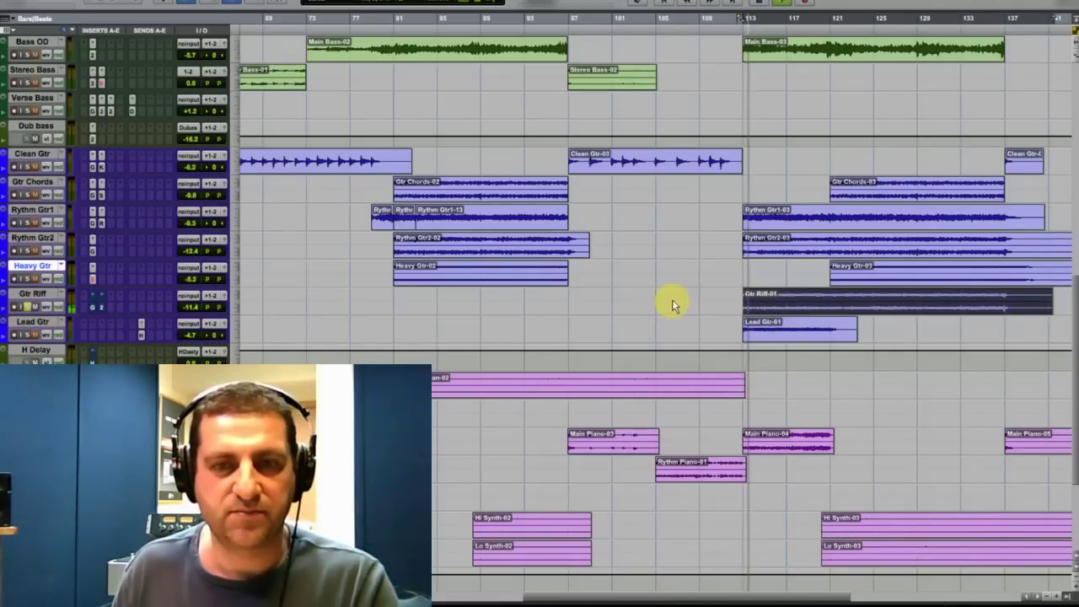
# Listen to Gtr Riff from bar 113 in the full mix, and replay the Gtr Riff-01 clip soloed.
pyautogui.click(743, 266)
pyautogui.click(28, 306)
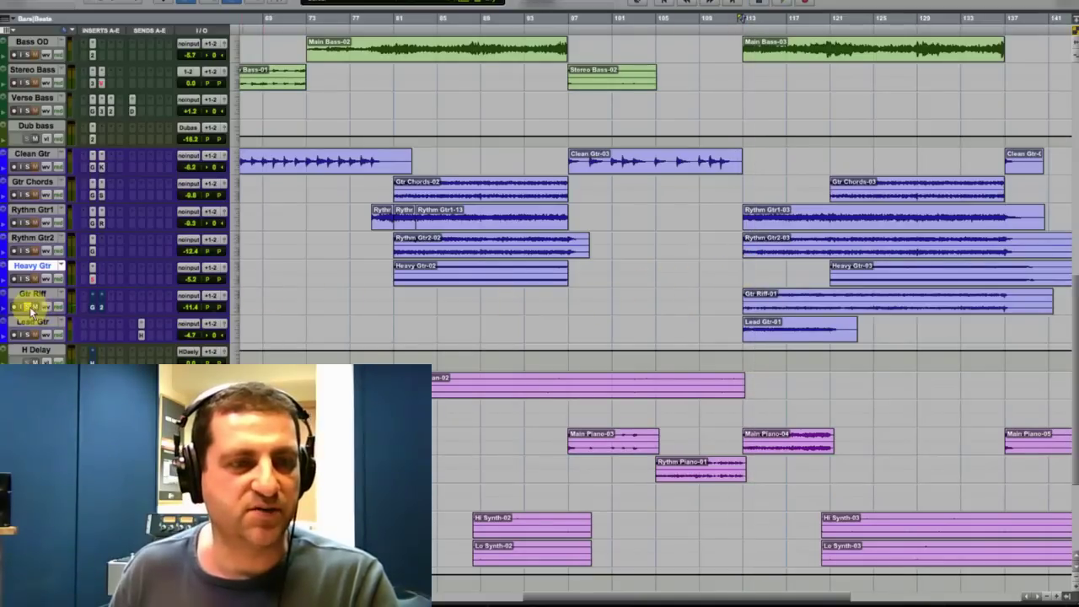
pyautogui.press('space')
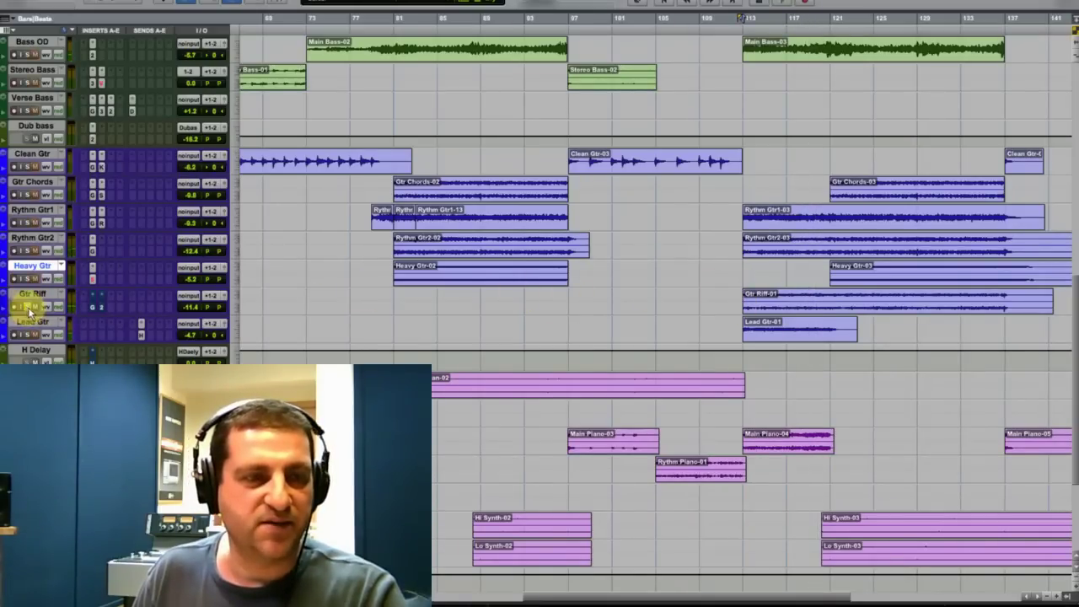
pyautogui.click(854, 301)
pyautogui.press('space')
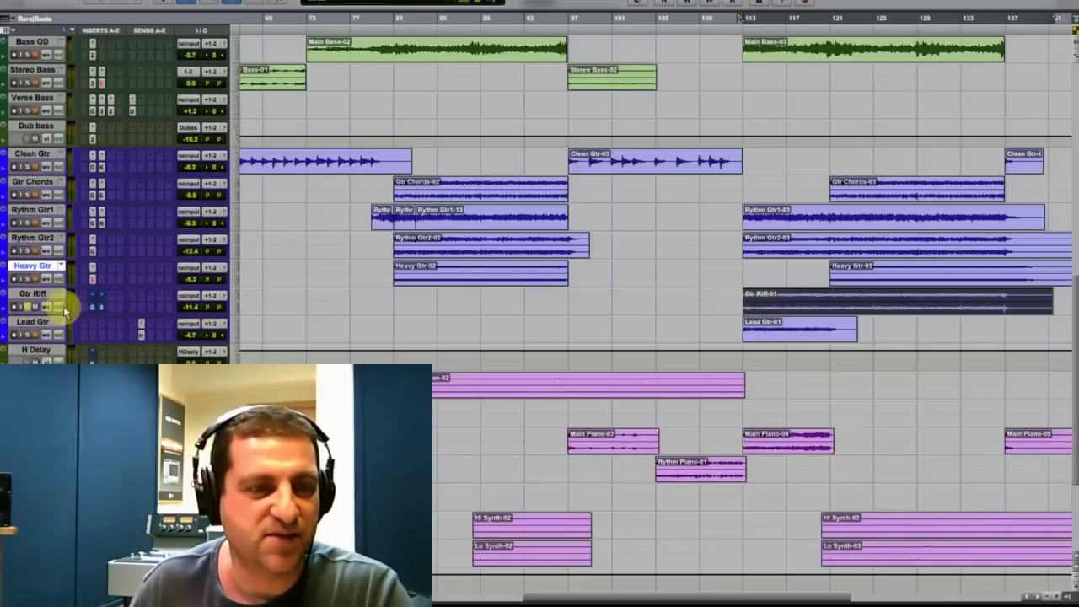
pyautogui.press('space')
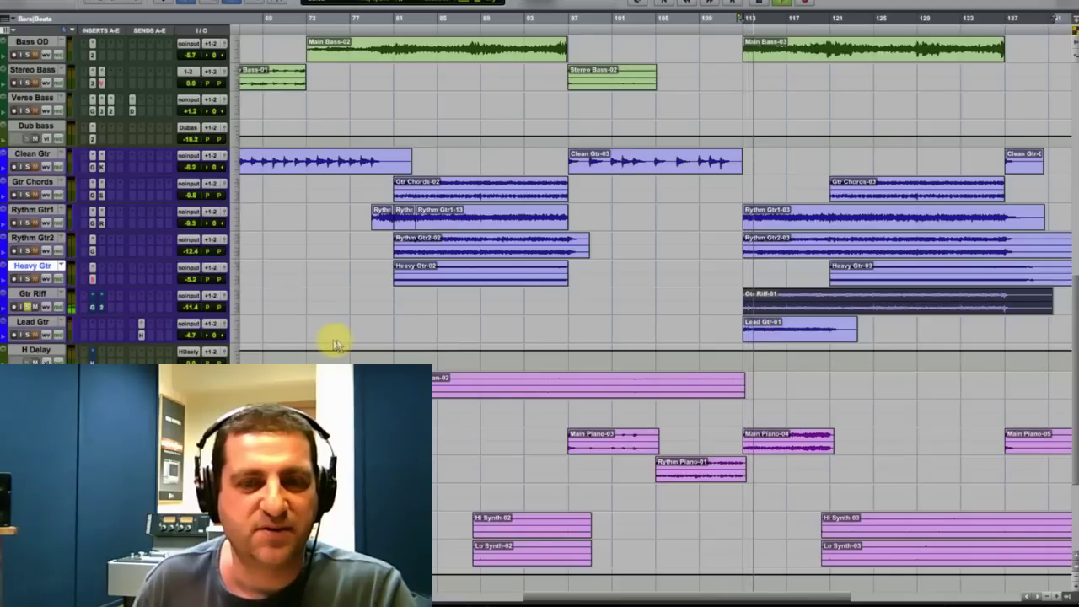
# Change the Gtr Riff track's GTR Amp type to Scream and mute Lead Gtr while comparing it in the mix.
pyautogui.click(95, 305)
pyautogui.moveTo(607, 316); pyautogui.dragTo(699, 162)
pyautogui.click(533, 402)
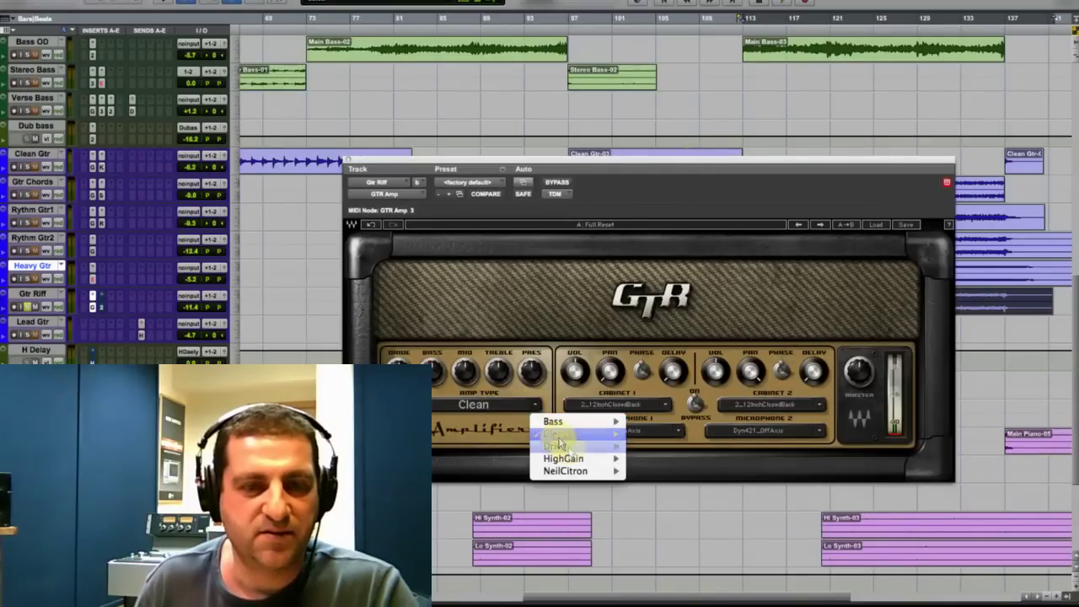
pyautogui.moveTo(577, 460)
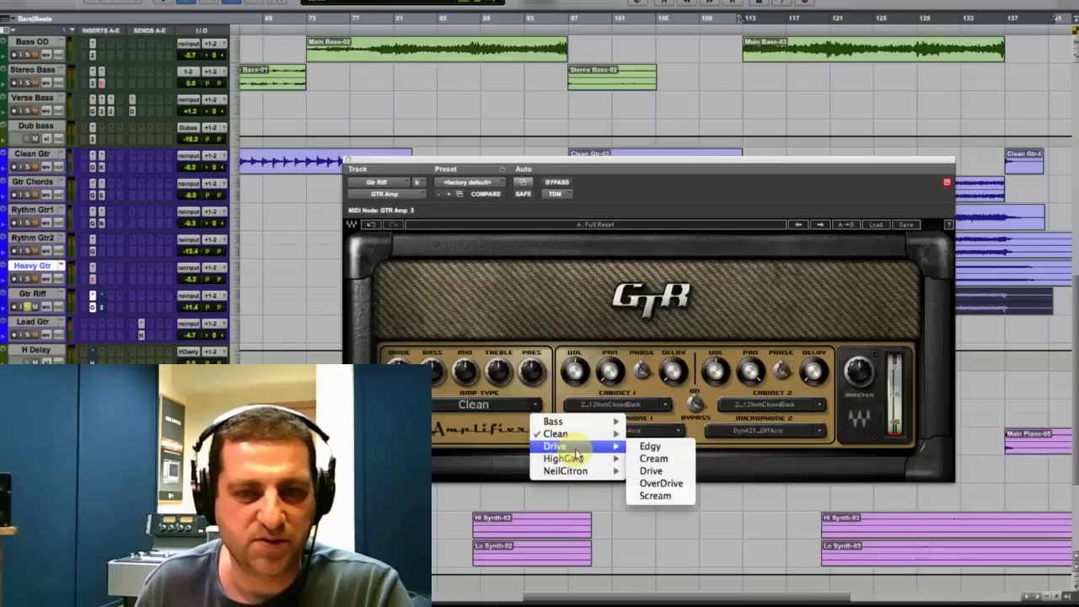
pyautogui.click(663, 498)
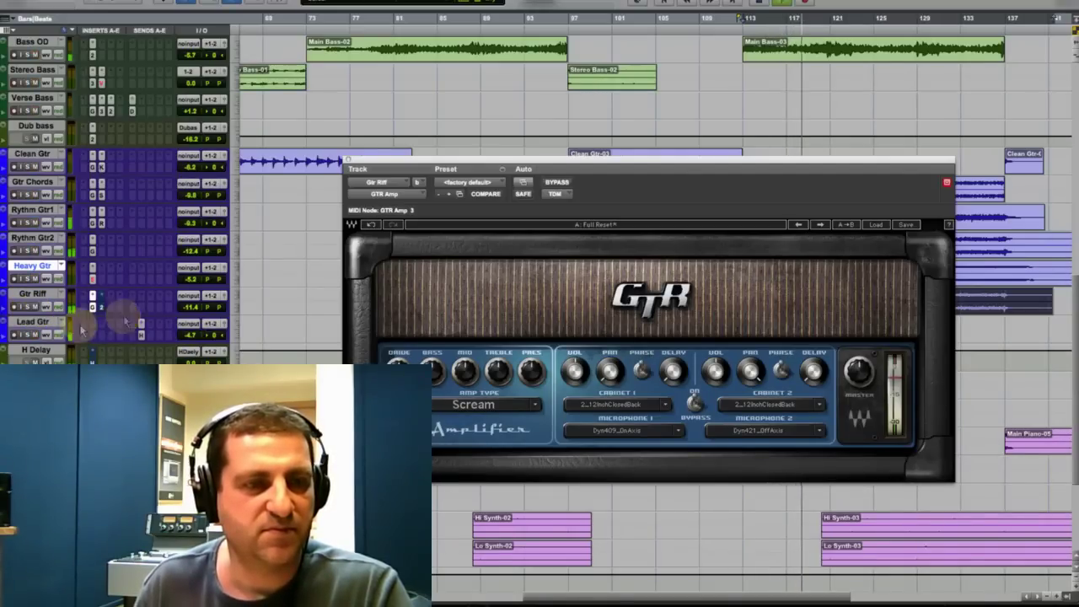
pyautogui.click(35, 335)
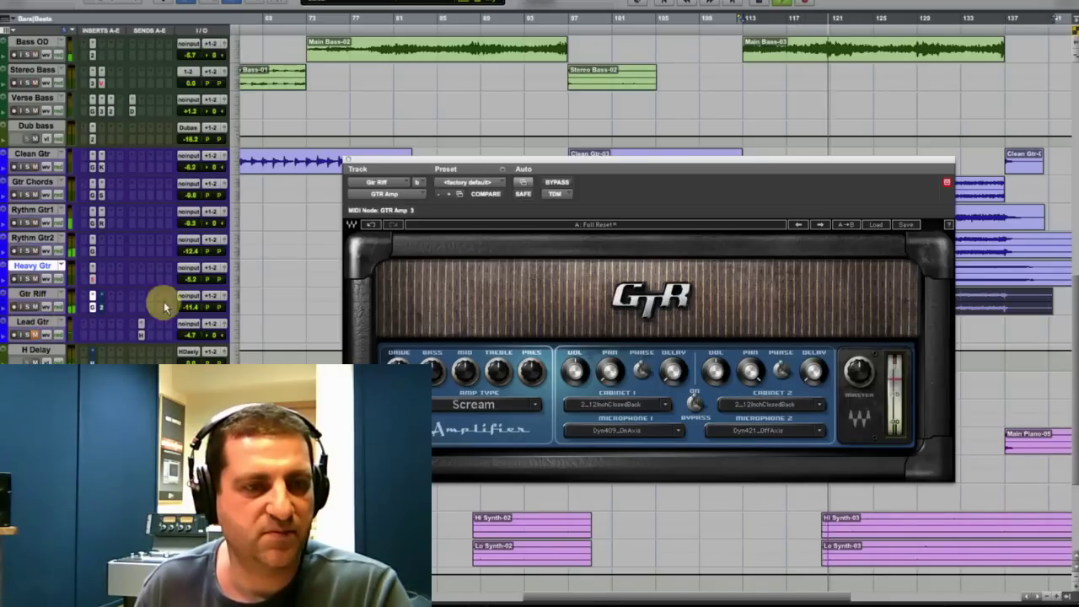
# Boost Gtr Riff by 3.6 dB at about 3 kHz with Q 6.3 on the Q10 equalizer's second band, and set its volume to -9.3 dB.
pyautogui.click(102, 309)
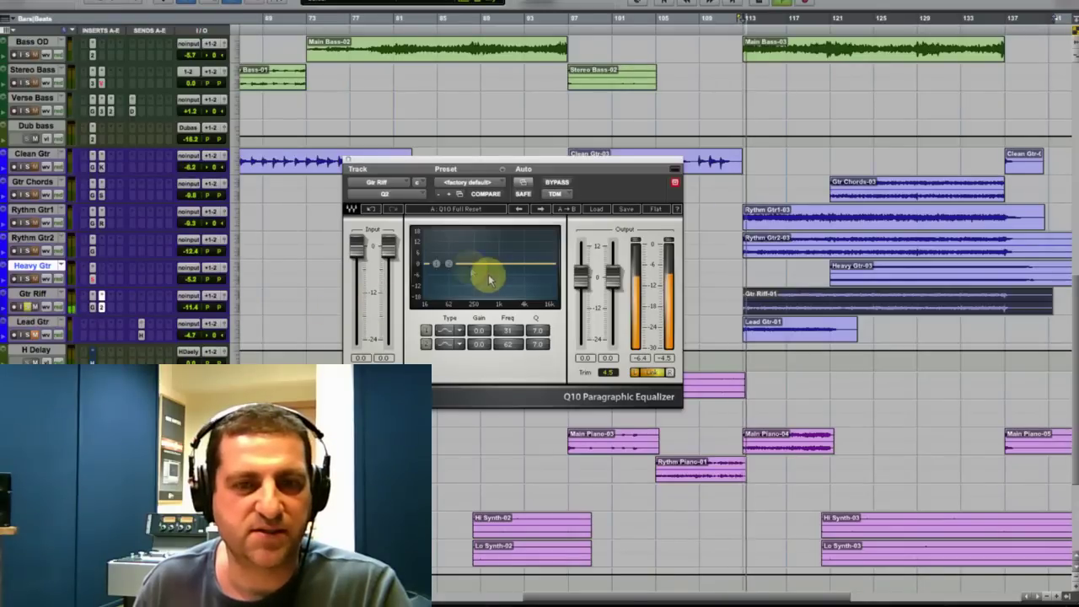
pyautogui.moveTo(460, 270); pyautogui.dragTo(499, 261)
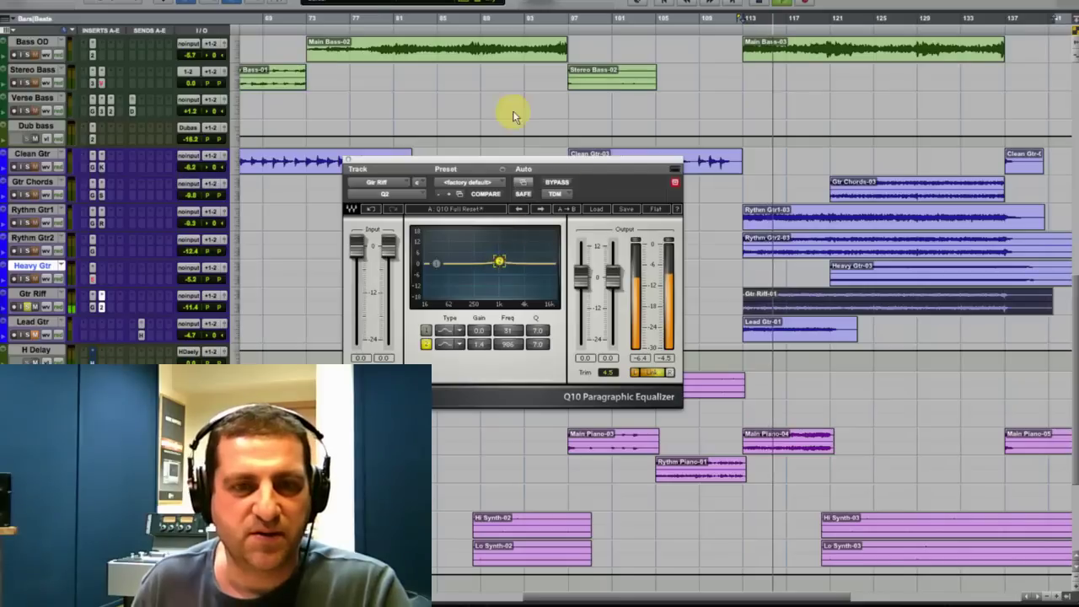
pyautogui.click(495, 153)
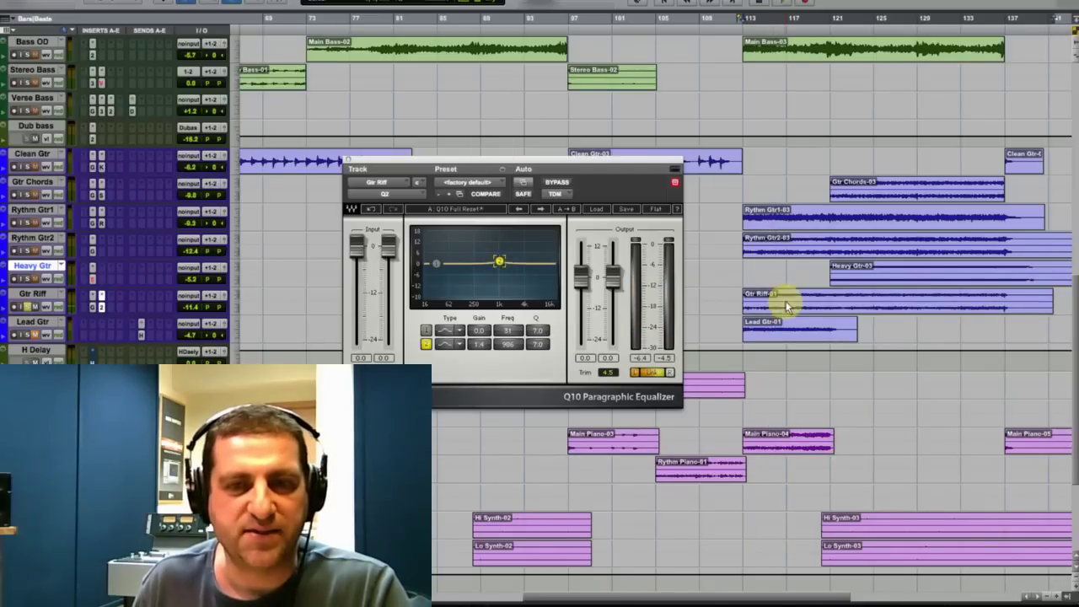
pyautogui.moveTo(765, 300); pyautogui.dragTo(938, 298)
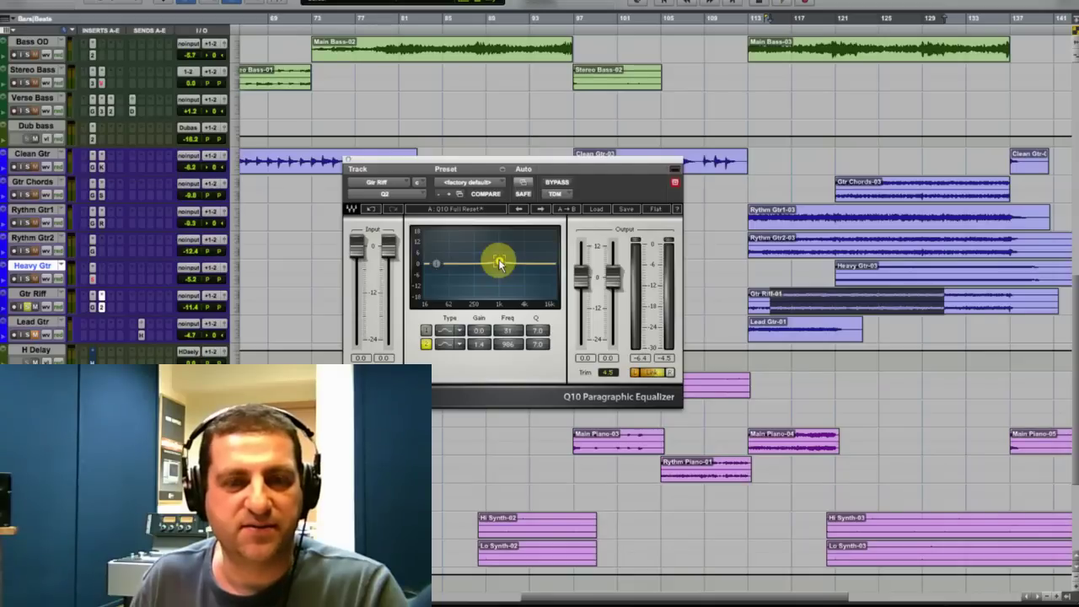
pyautogui.press('space')
pyautogui.moveTo(499, 261); pyautogui.dragTo(564, 231)
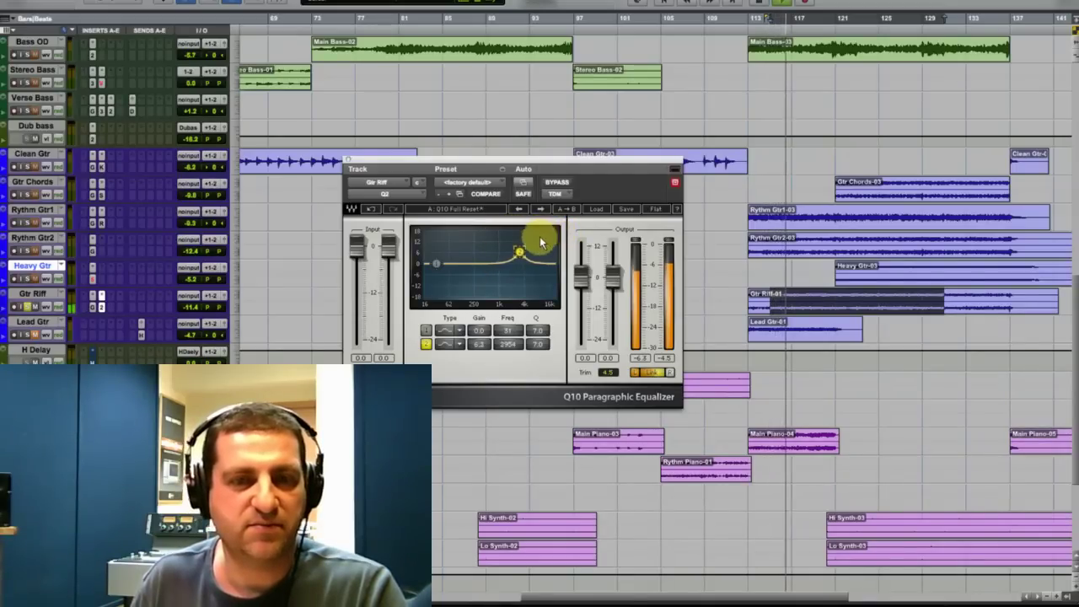
pyautogui.moveTo(539, 238); pyautogui.dragTo(540, 263)
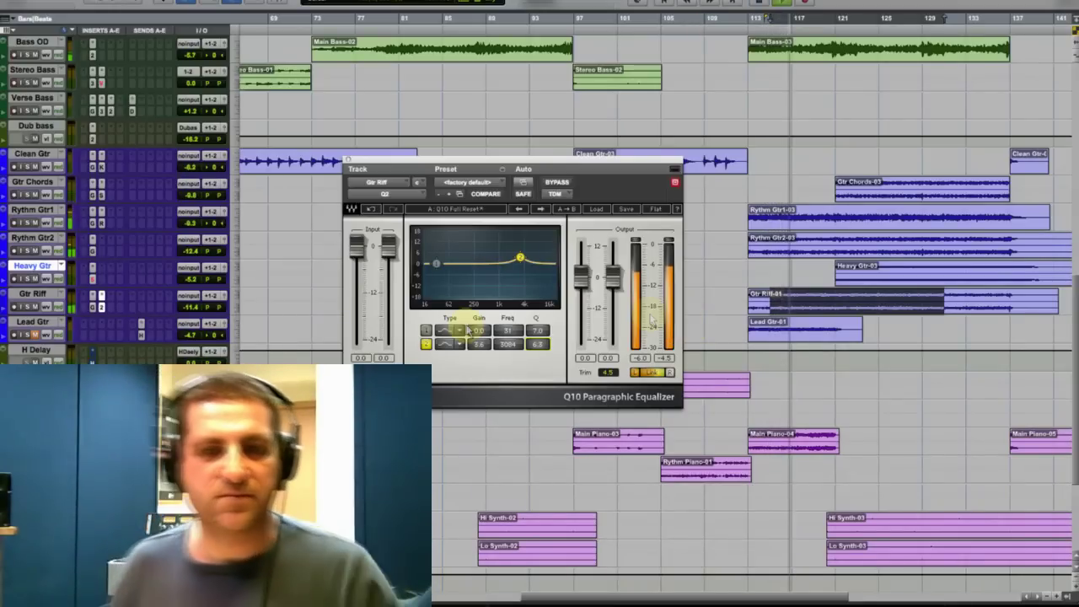
pyautogui.moveTo(192, 306); pyautogui.dragTo(195, 312)
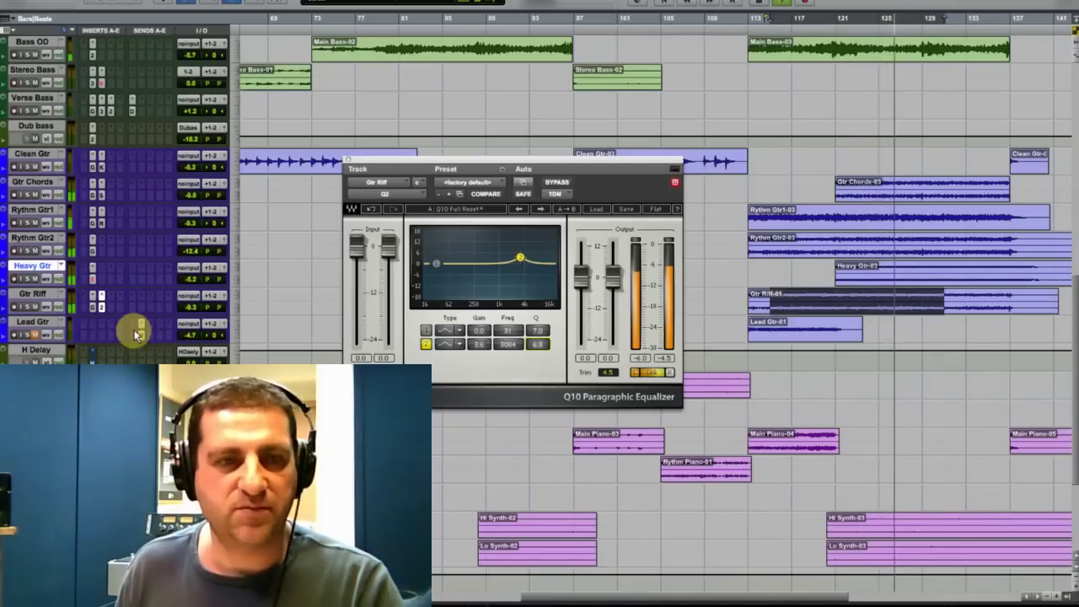
pyautogui.press('space')
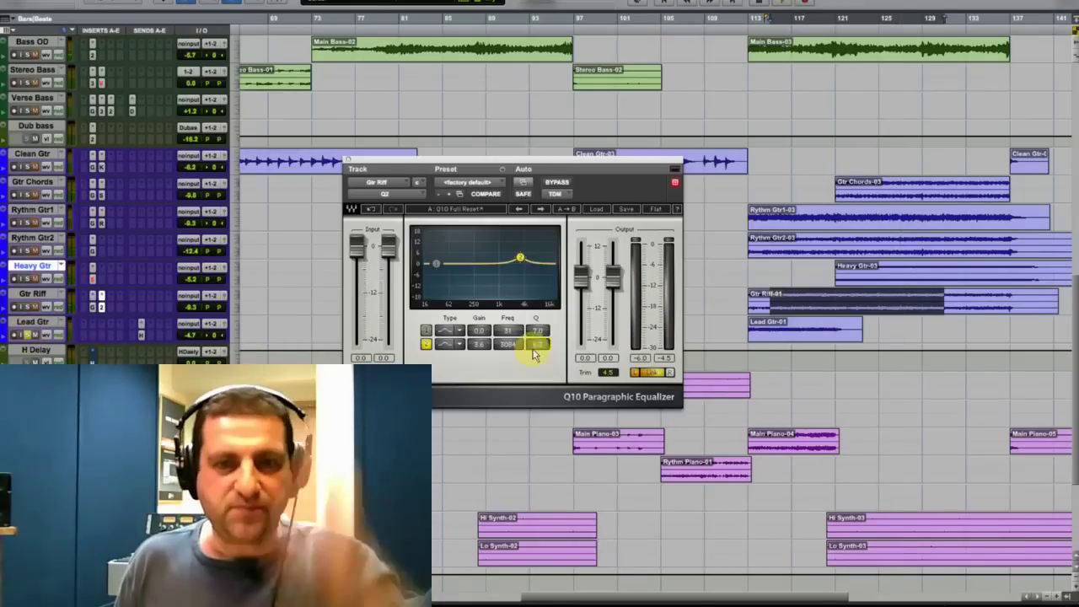
# Play the Lead Gtr-01 clip soloed from bar 113 and close the Q10 equalizer.
pyautogui.moveTo(767, 329)
pyautogui.mouseDown()
pyautogui.moveTo(840, 325)
pyautogui.moveTo(750, 331)
pyautogui.mouseUp()
pyautogui.click(838, 333)
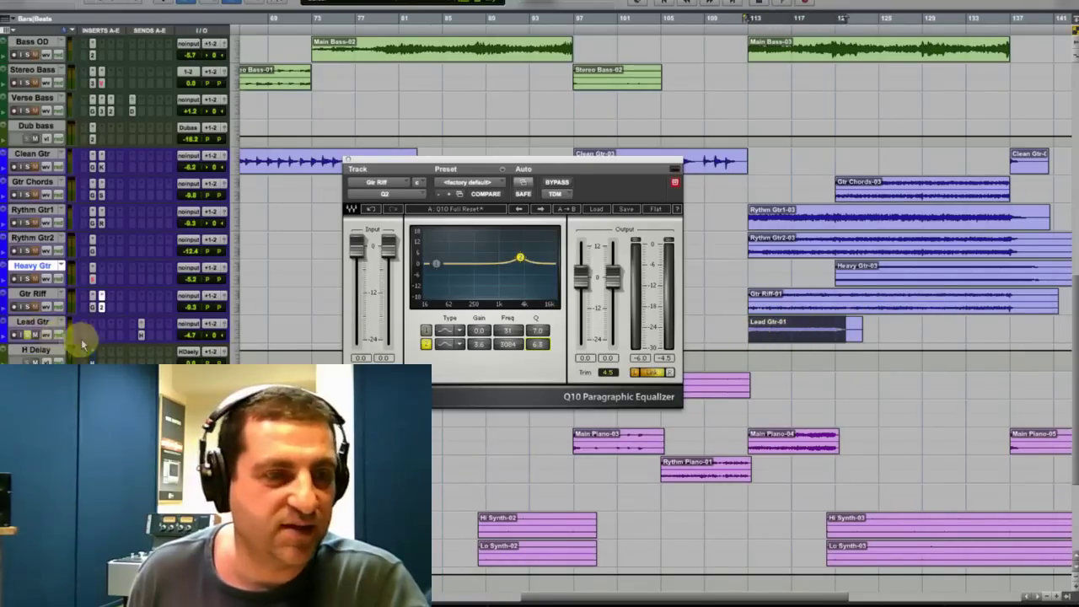
pyautogui.press('space')
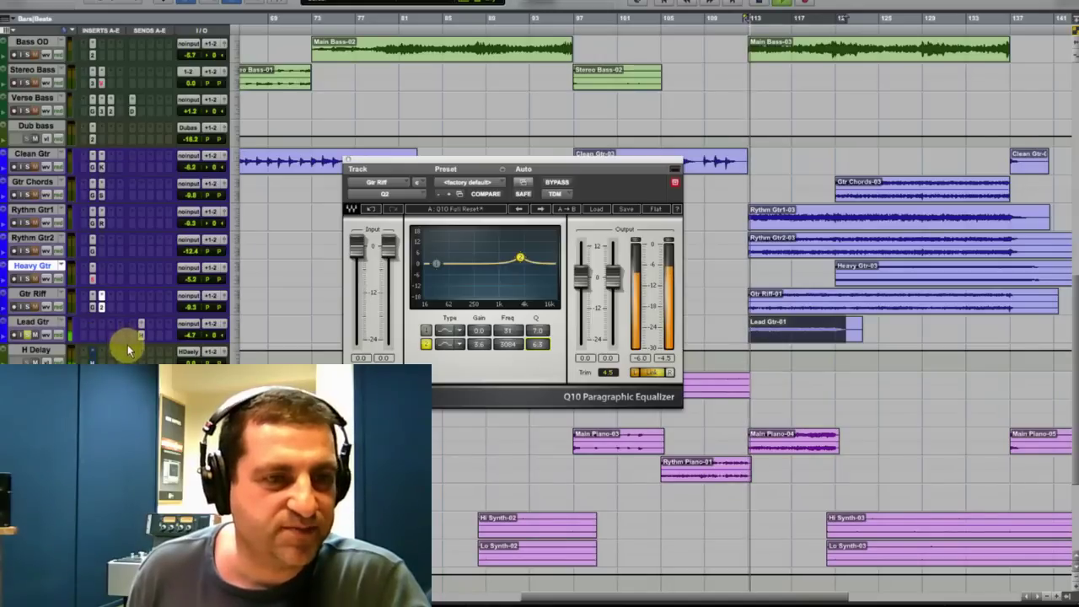
pyautogui.click(349, 157)
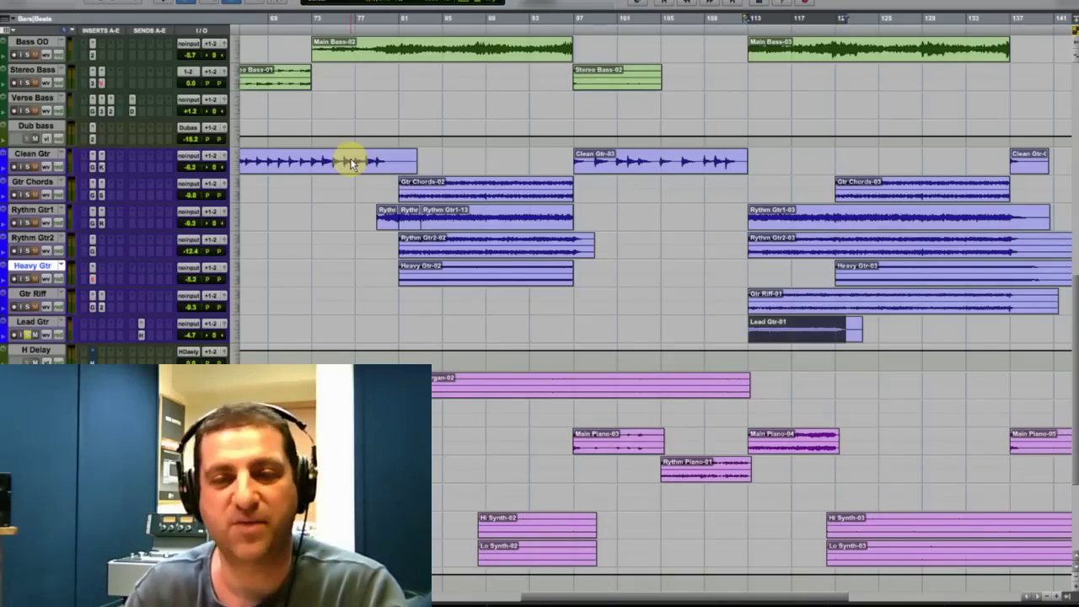
# Compare the soloed Gtr Riff track with its GTR Amp and Q10 plug-ins bypassed and active.
pyautogui.click(778, 295)
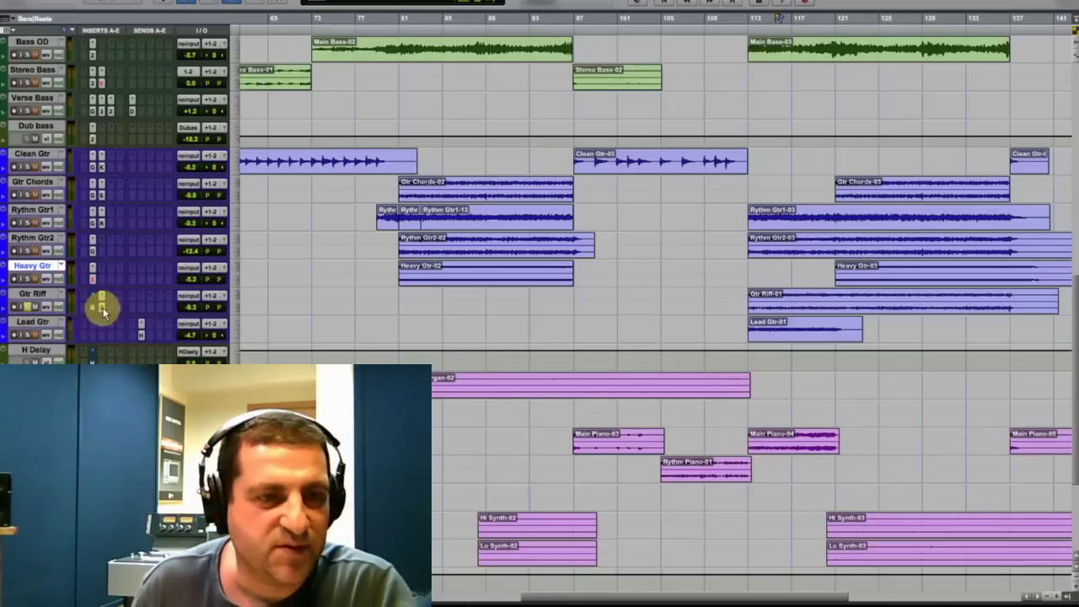
pyautogui.press('space')
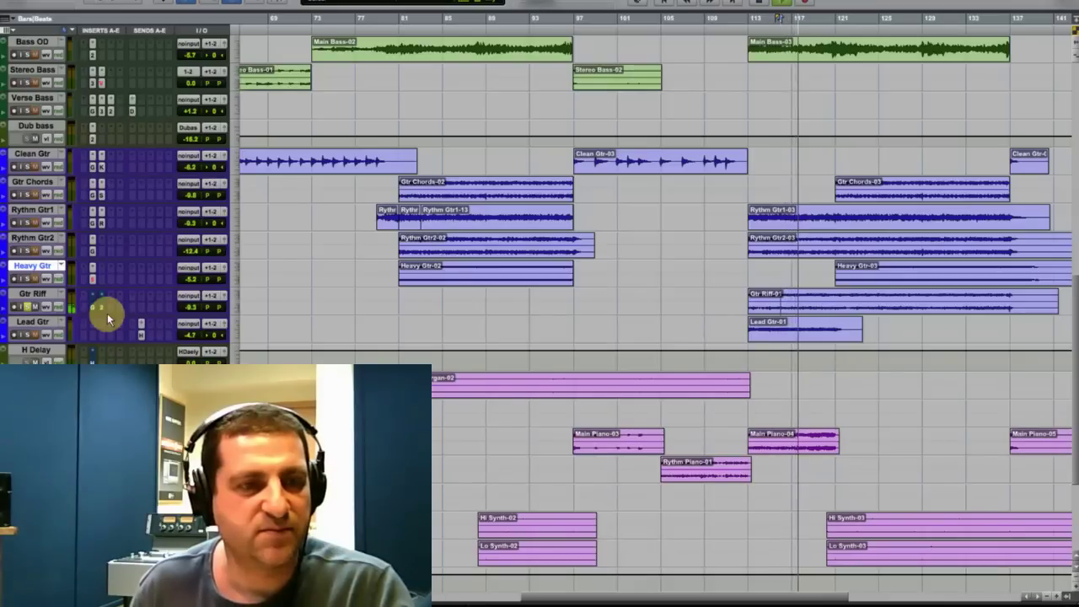
pyautogui.press('space')
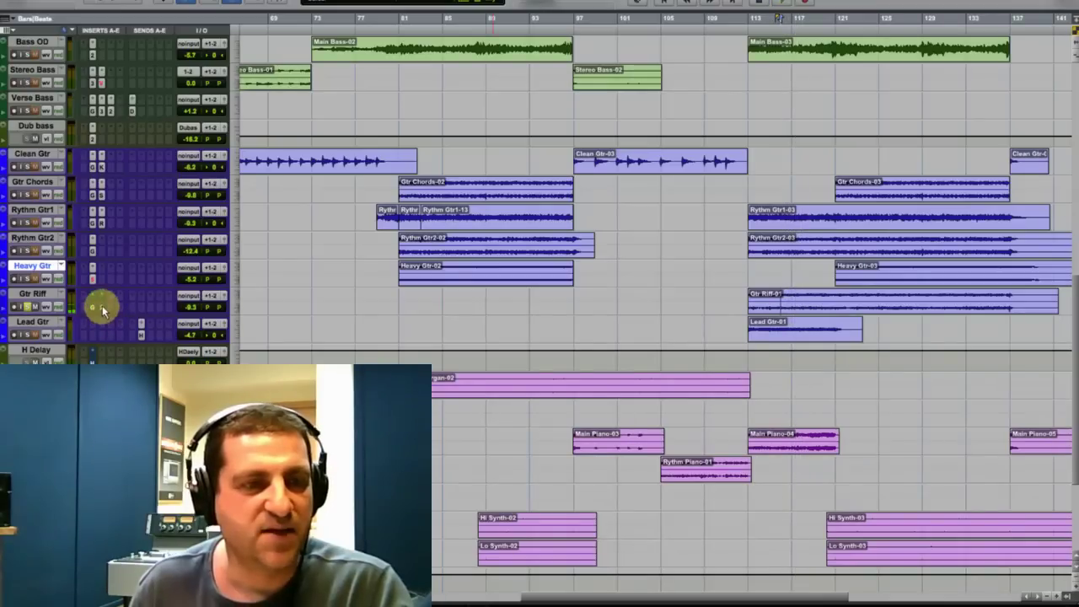
# Solo Lead Gtr and select its Lead Gtr-01 clip from bar 113 to bar 121.
pyautogui.click(27, 335)
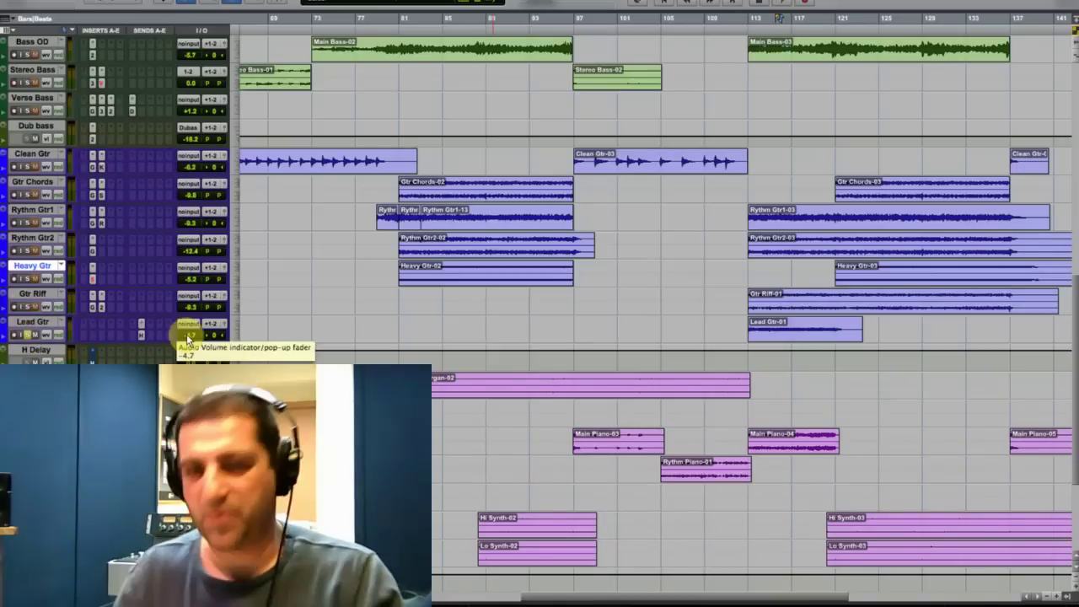
pyautogui.moveTo(758, 330); pyautogui.dragTo(832, 335)
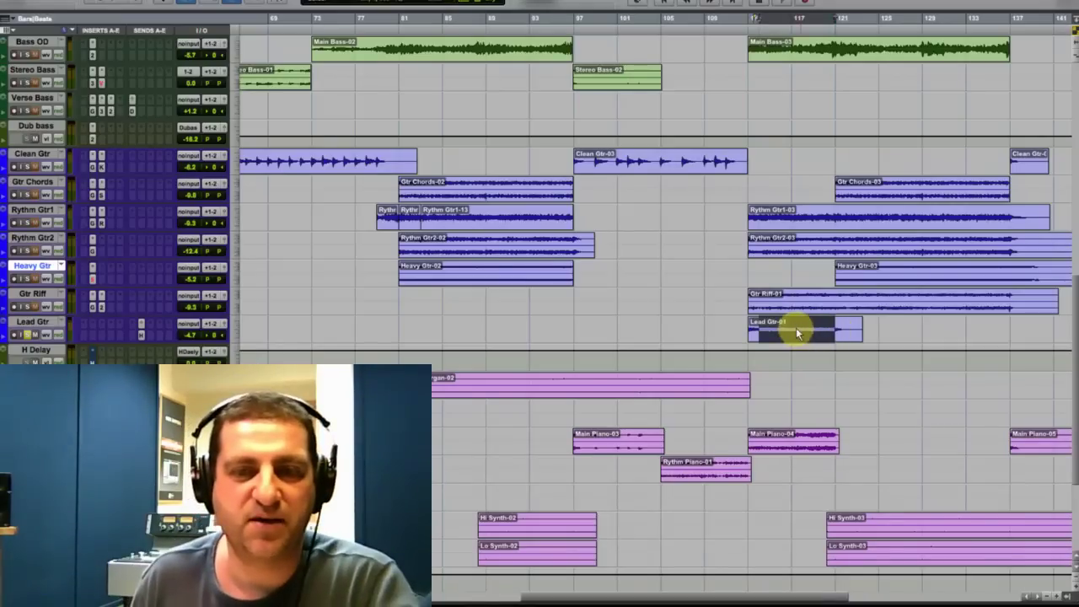
pyautogui.keyDown('shift'); pyautogui.click(753, 327); pyautogui.keyUp('shift')
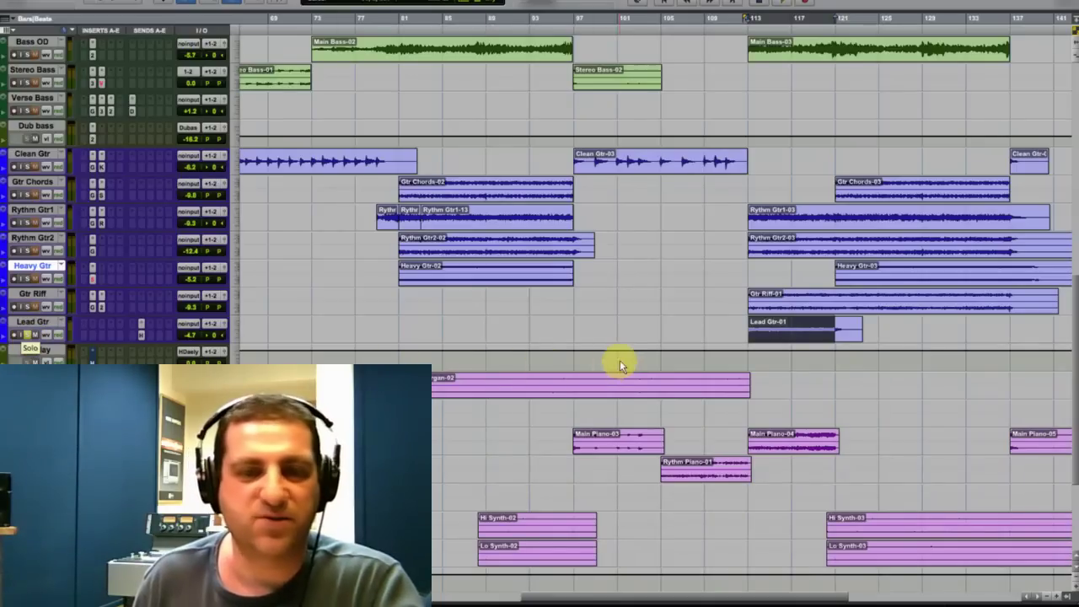
# Play the soloed Lead Gtr selection and open the H-Delay plug-in on the H Delay track.
pyautogui.press('space')
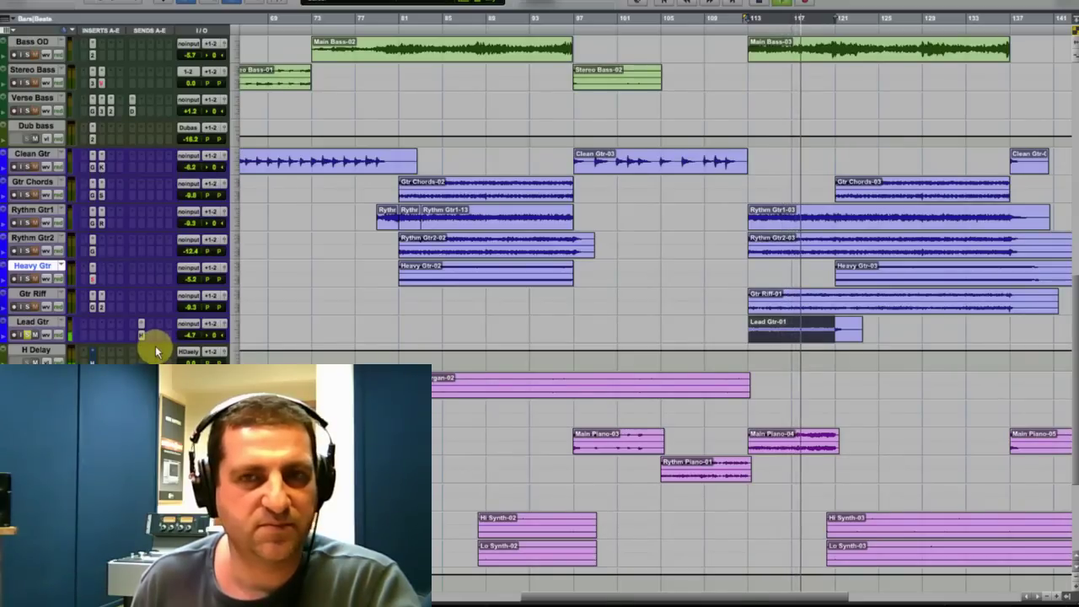
pyautogui.press('space')
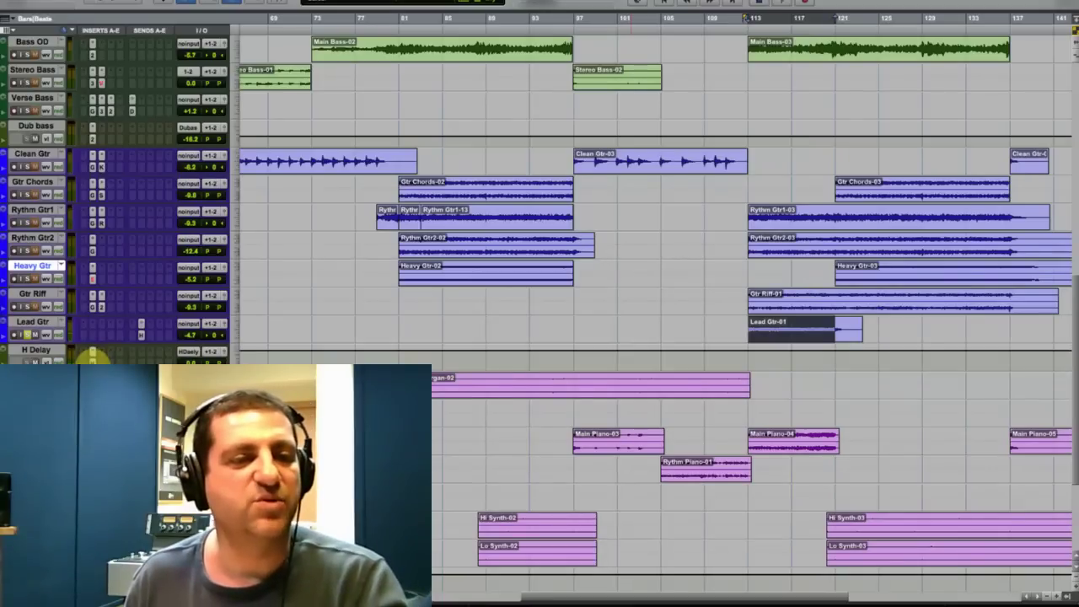
pyautogui.click(93, 354)
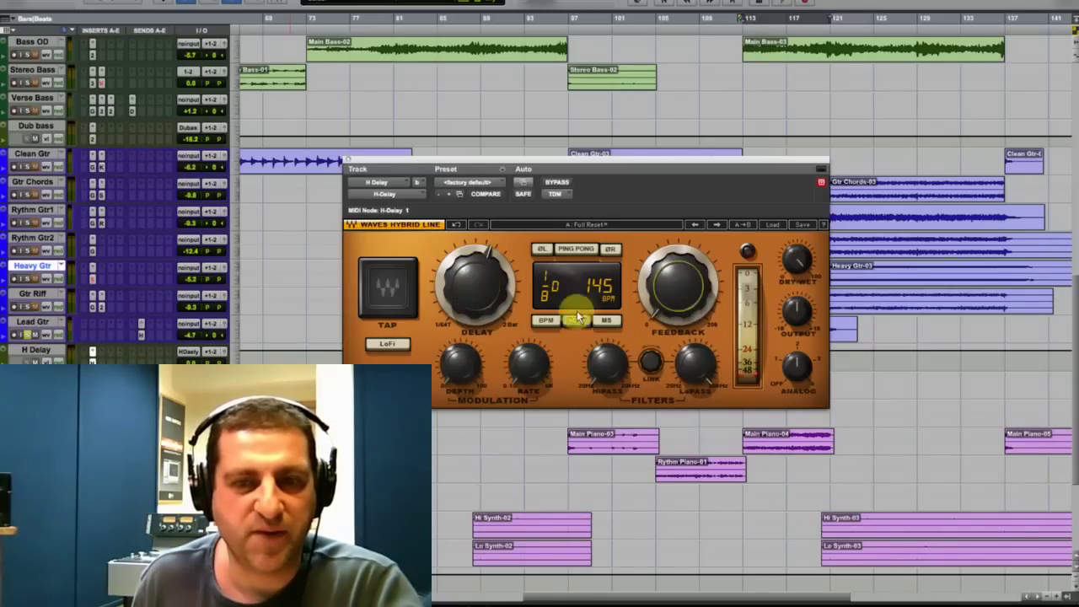
# Try a 1/4 delay time on the H-Delay, settle on 1/8 and turn on Ping Pong.
pyautogui.moveTo(474, 283); pyautogui.dragTo(471, 267)
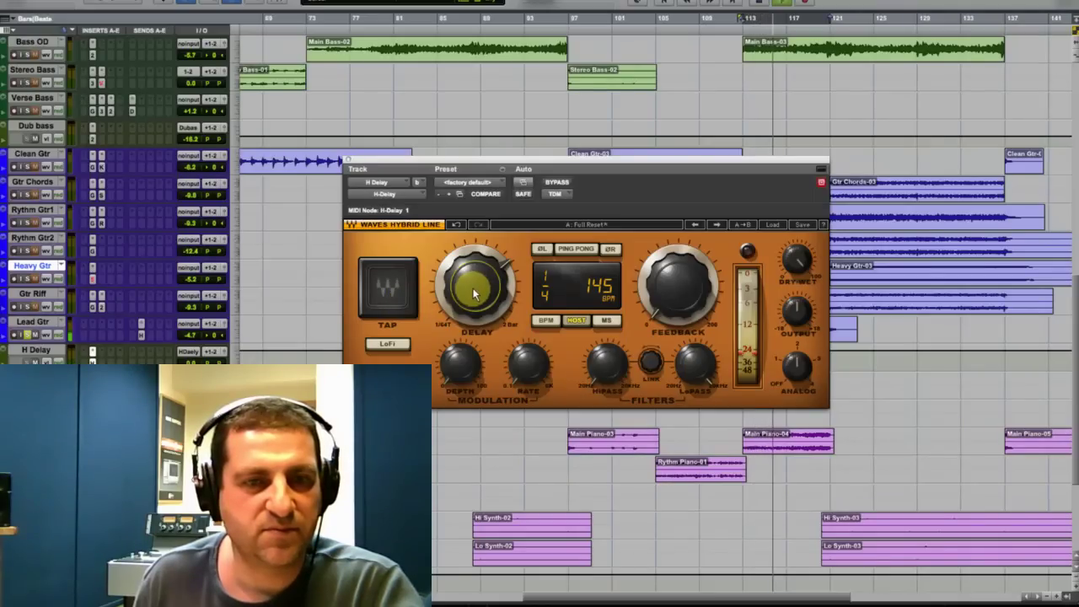
pyautogui.moveTo(469, 309); pyautogui.dragTo(461, 331)
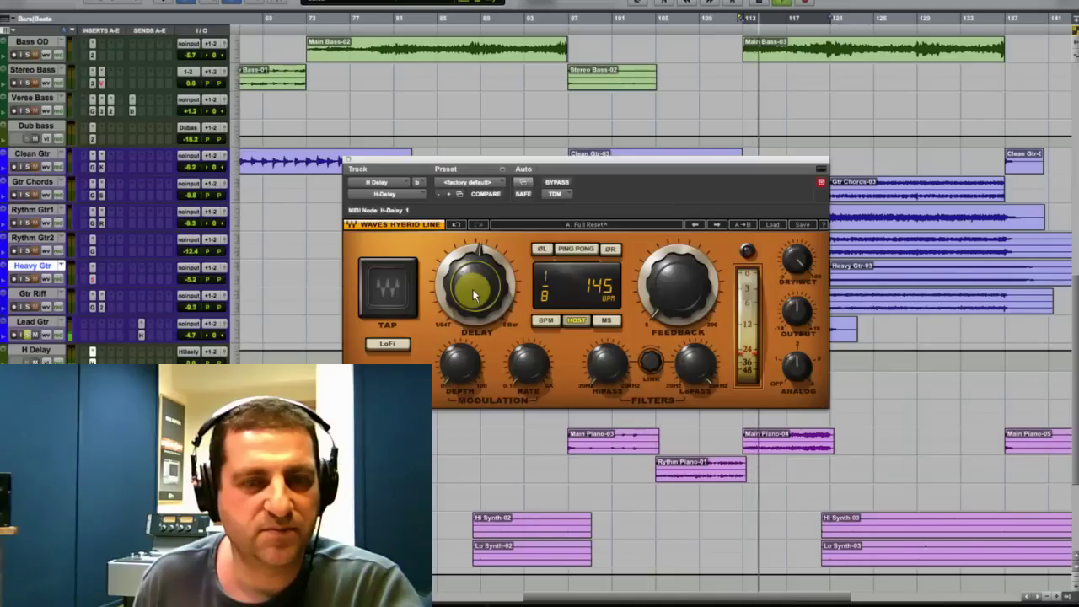
pyautogui.moveTo(473, 289)
pyautogui.mouseDown()
pyautogui.moveTo(467, 278)
pyautogui.moveTo(468, 292)
pyautogui.mouseUp()
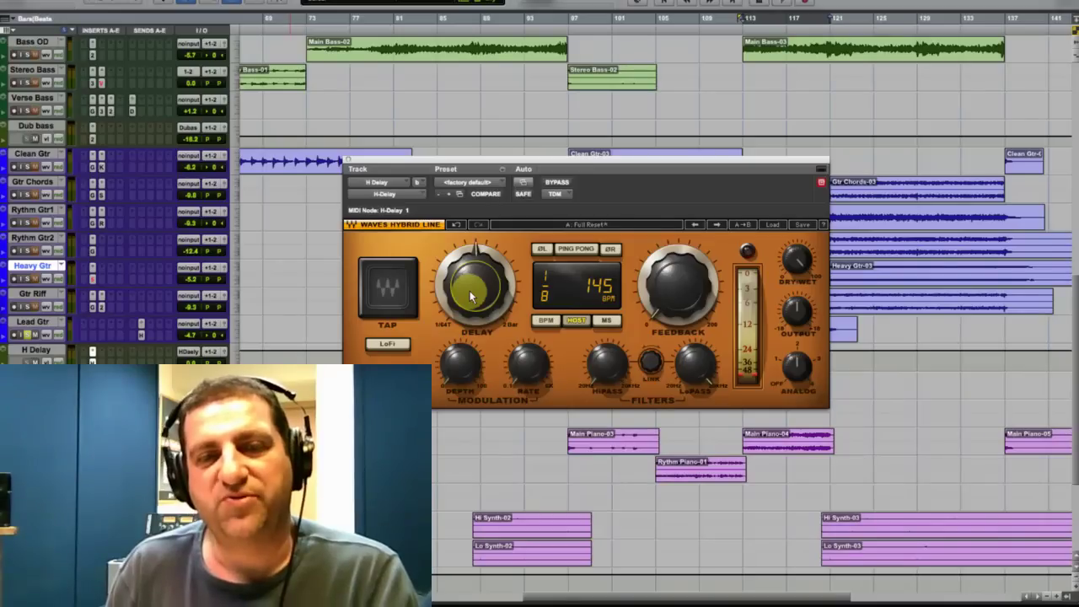
pyautogui.click(575, 249)
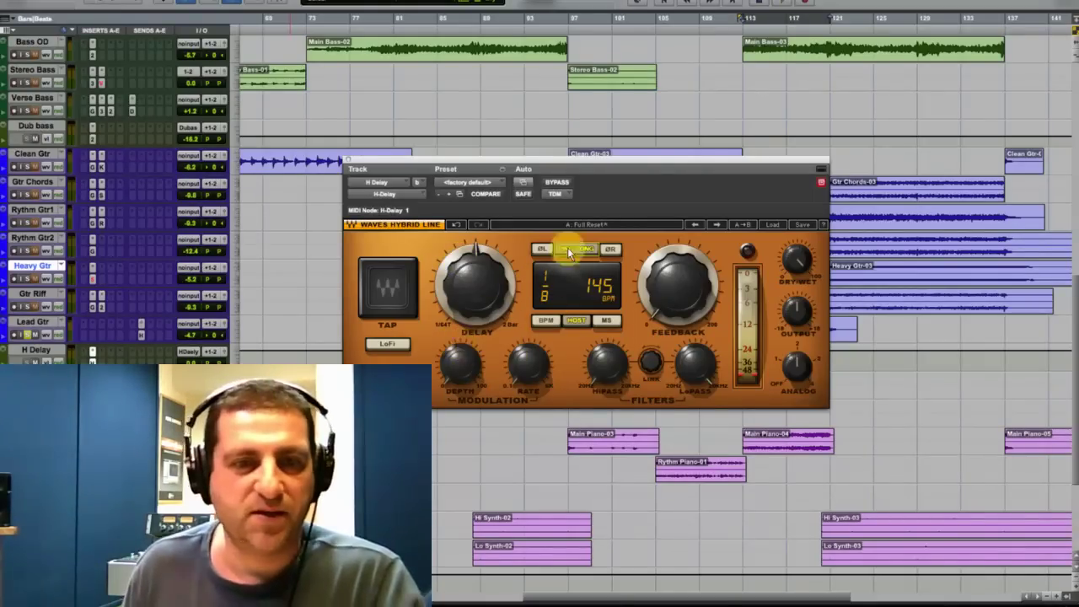
pyautogui.moveTo(531, 165); pyautogui.dragTo(489, 9)
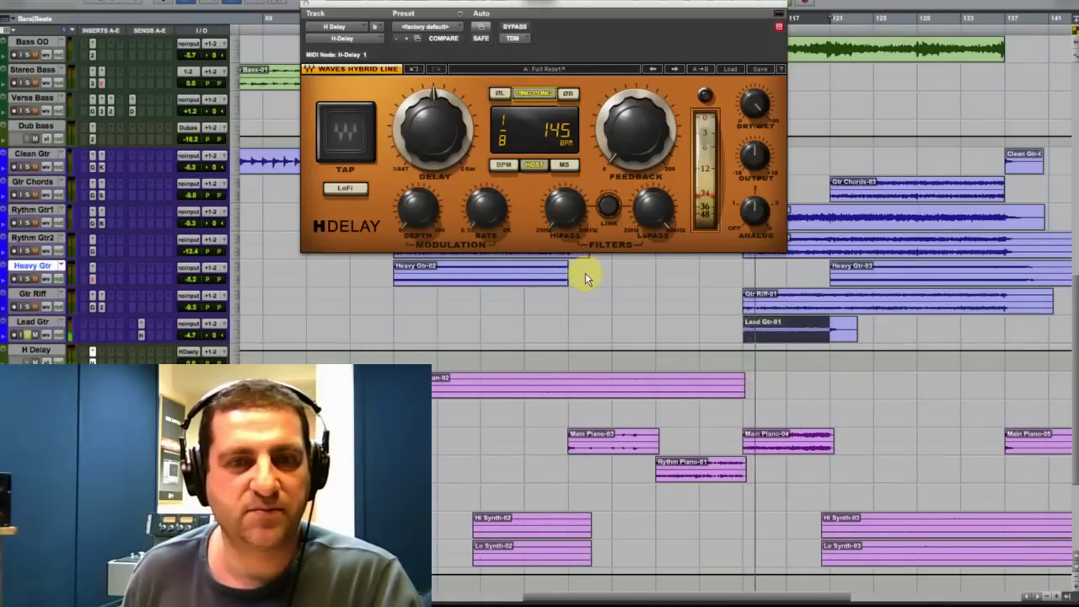
# Set the H-Delay's delay time to 1/4 and raise its feedback while the soloed Lead Gtr plays.
pyautogui.click(496, 197)
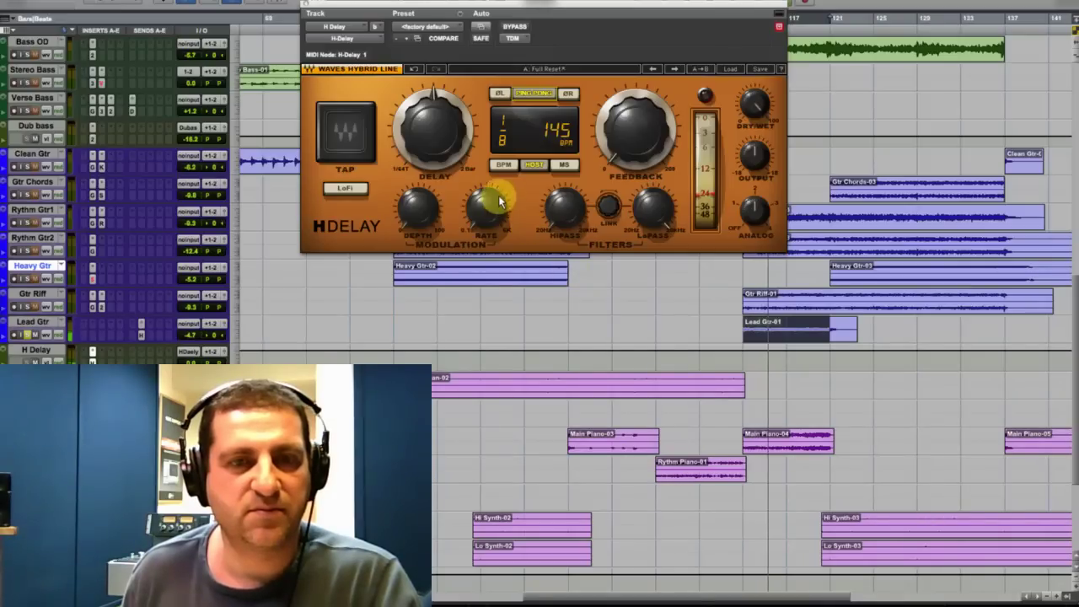
pyautogui.click(427, 143)
pyautogui.moveTo(427, 144); pyautogui.dragTo(416, 102)
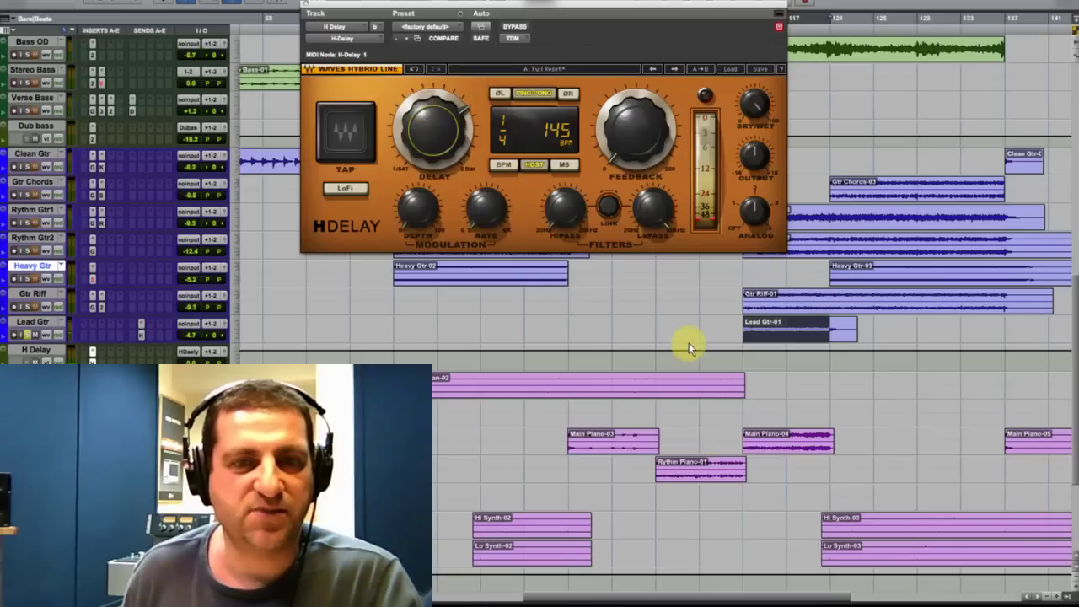
pyautogui.press('space')
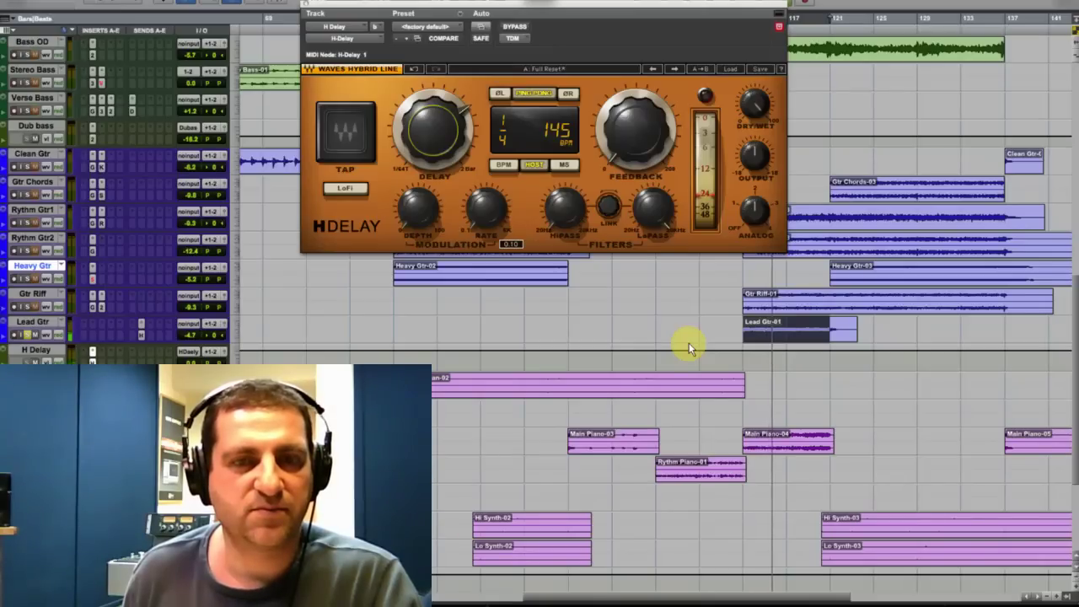
pyautogui.moveTo(634, 117); pyautogui.dragTo(639, 161)
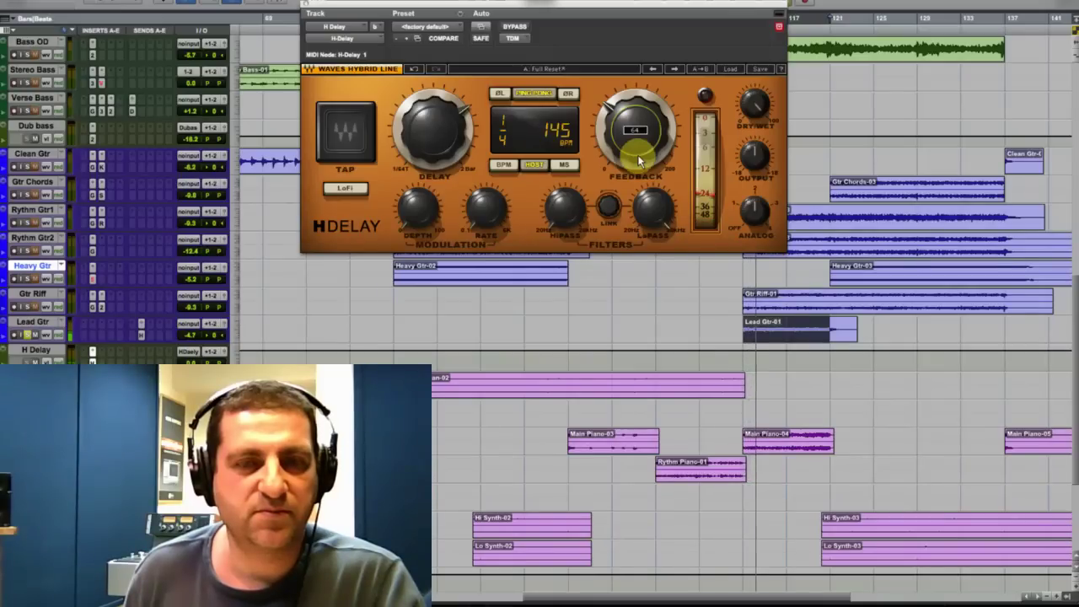
pyautogui.moveTo(639, 160); pyautogui.dragTo(635, 145)
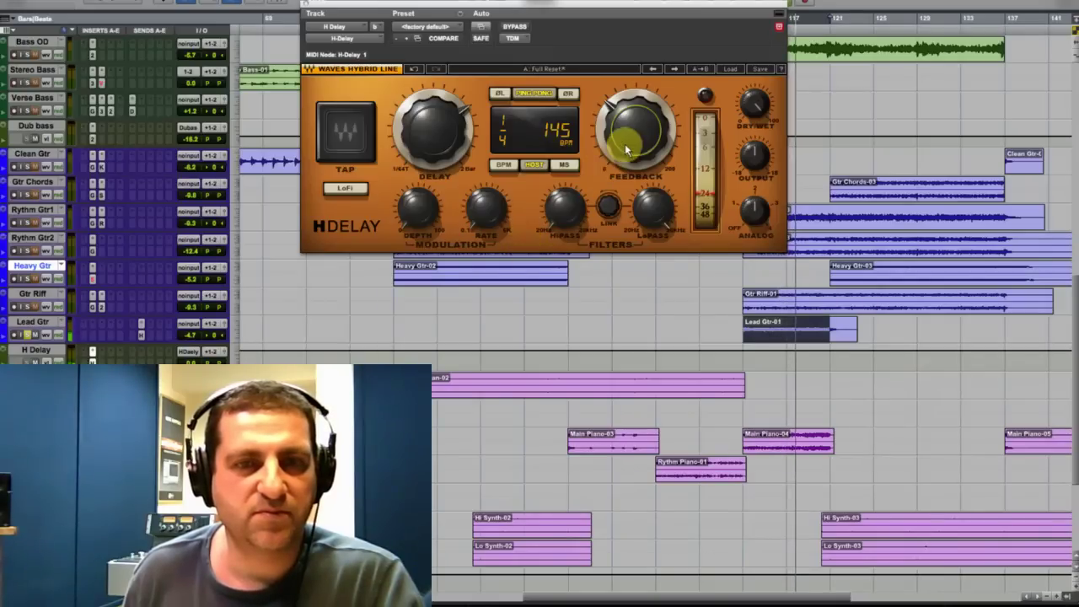
# Lower the H-Delay's low-pass filter to about 4.1 kHz and set the Lead Gtr volume to -6.8 dB.
pyautogui.moveTo(649, 211); pyautogui.dragTo(646, 240)
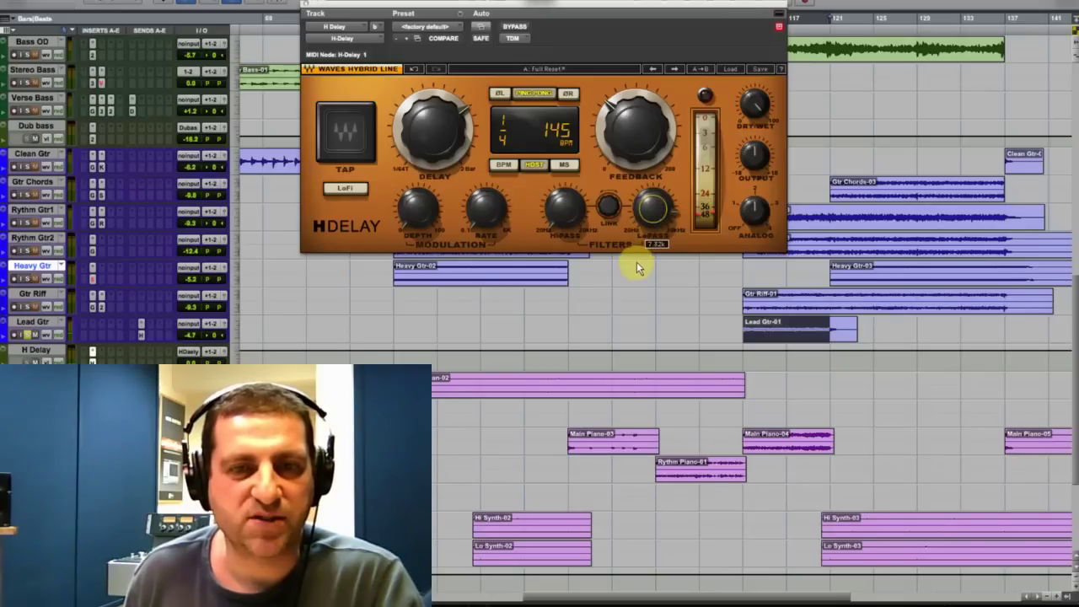
pyautogui.scroll(-3, 645, 217)
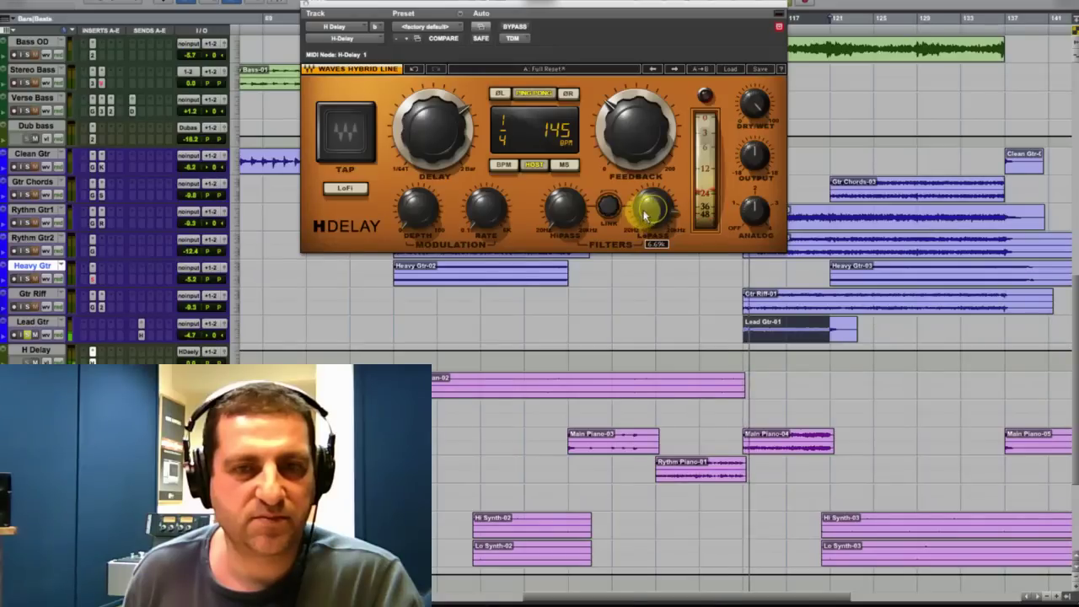
pyautogui.moveTo(637, 216); pyautogui.dragTo(638, 253)
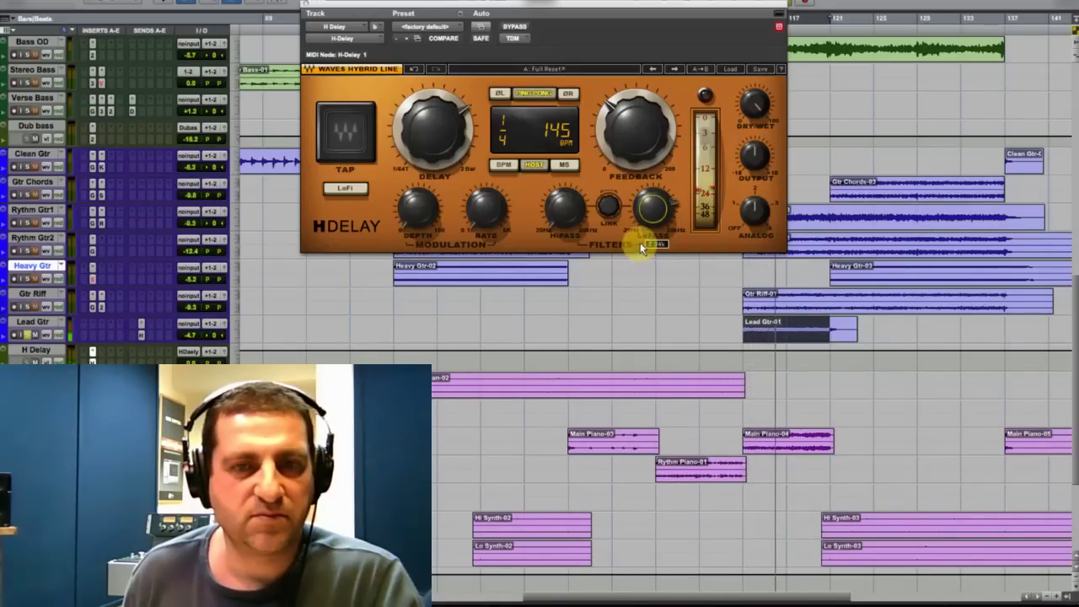
pyautogui.moveTo(647, 212); pyautogui.dragTo(648, 209)
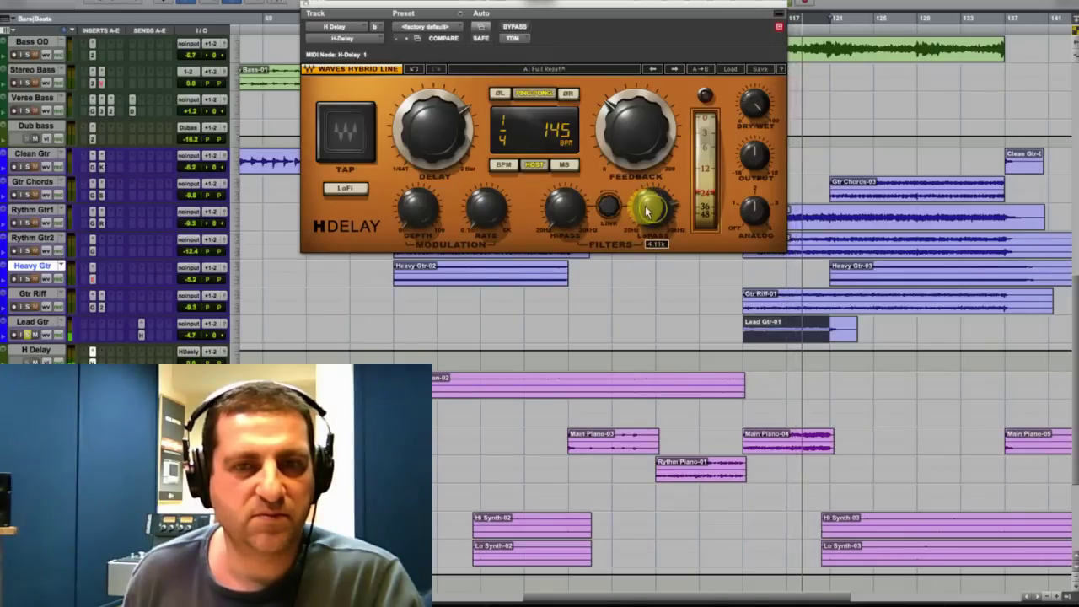
pyautogui.click(197, 335)
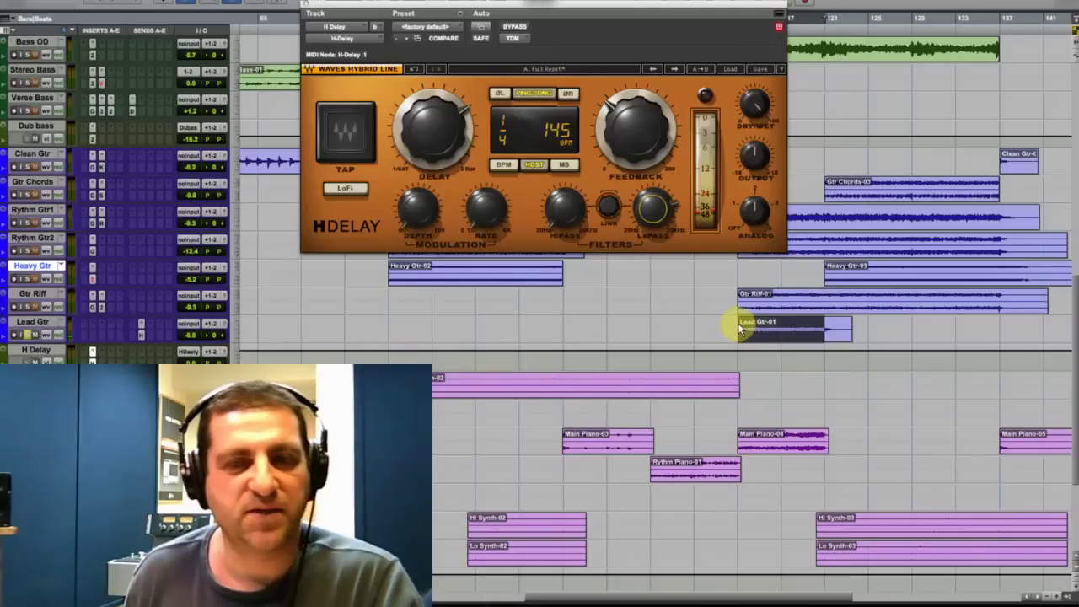
# Lower the H-Delay's feedback and set its delay time to 1/8 after comparing it with 1/4.
pyautogui.click(636, 152)
pyautogui.moveTo(636, 153); pyautogui.dragTo(633, 181)
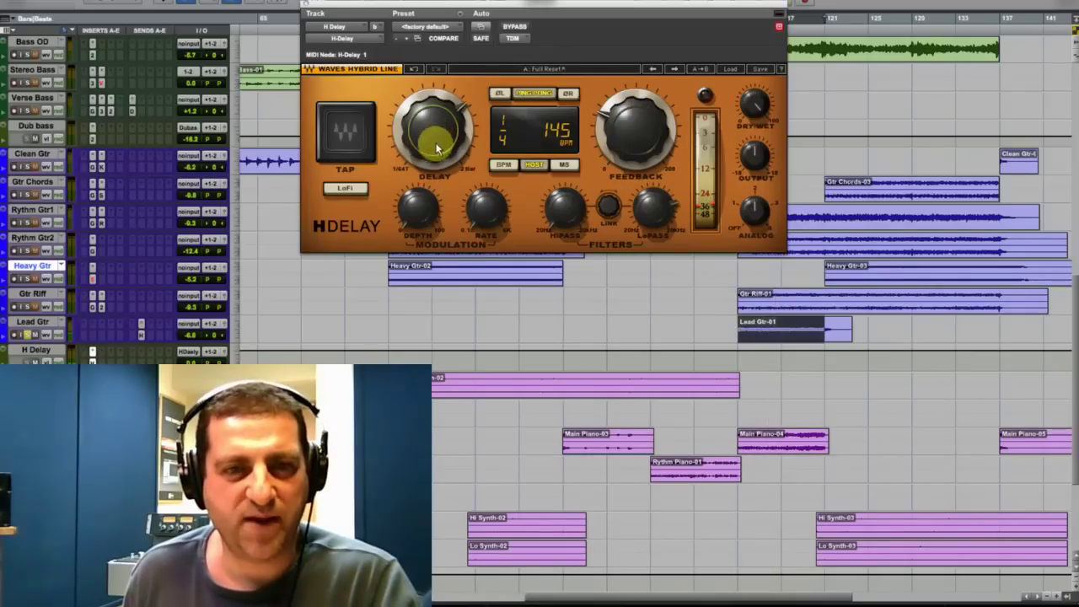
pyautogui.moveTo(423, 173); pyautogui.dragTo(415, 184)
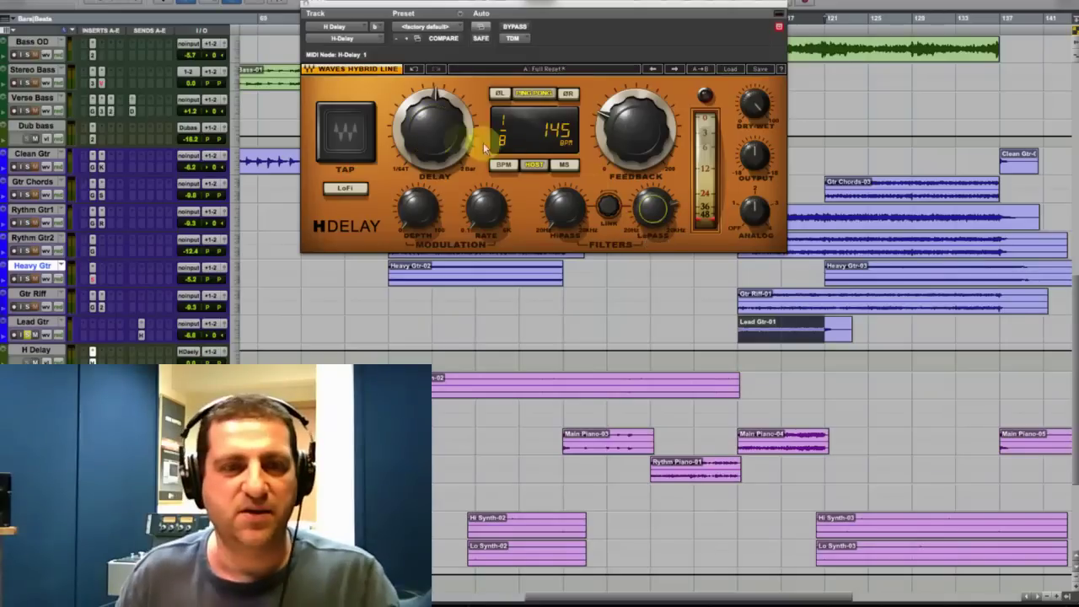
pyautogui.moveTo(422, 110); pyautogui.dragTo(416, 90)
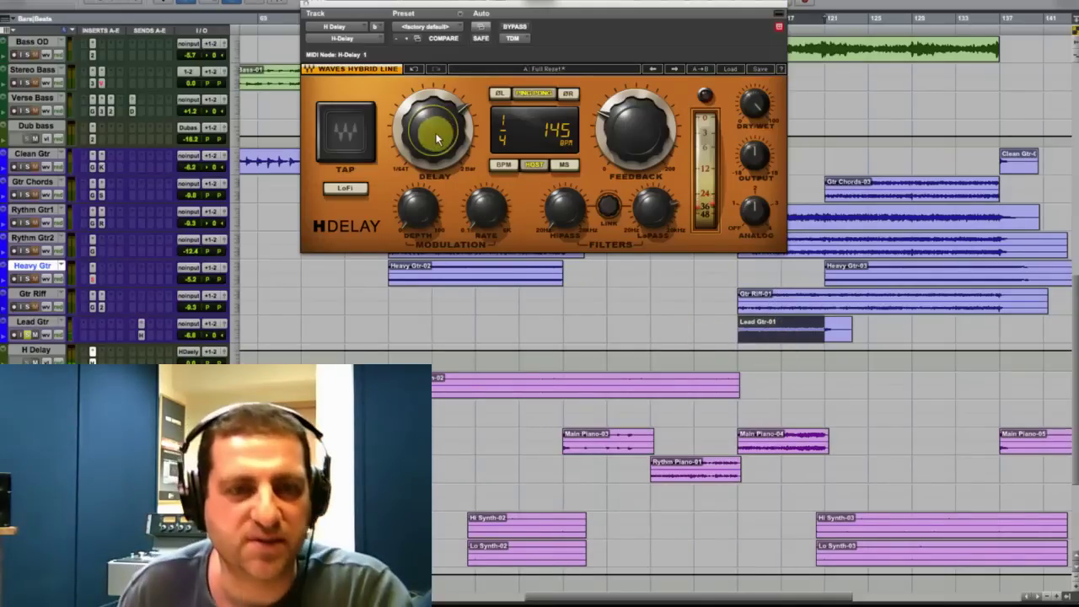
pyautogui.moveTo(432, 147); pyautogui.dragTo(418, 176)
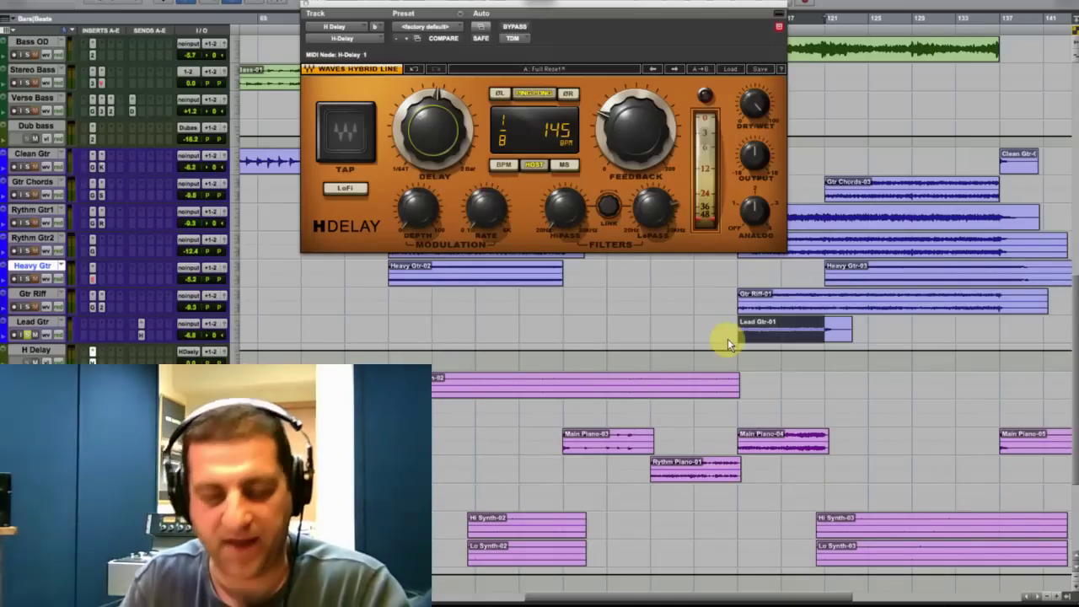
# Play Lead Gtr unsoloed in the full mix, set its volume to -2.1 dB and close the H-Delay.
pyautogui.press('space')
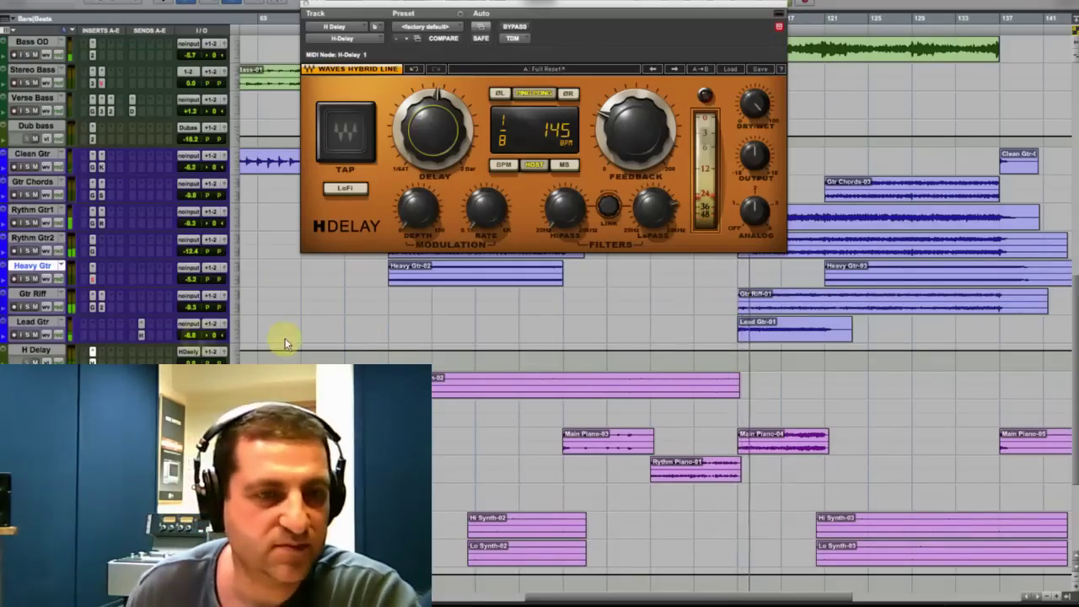
pyautogui.click(190, 335)
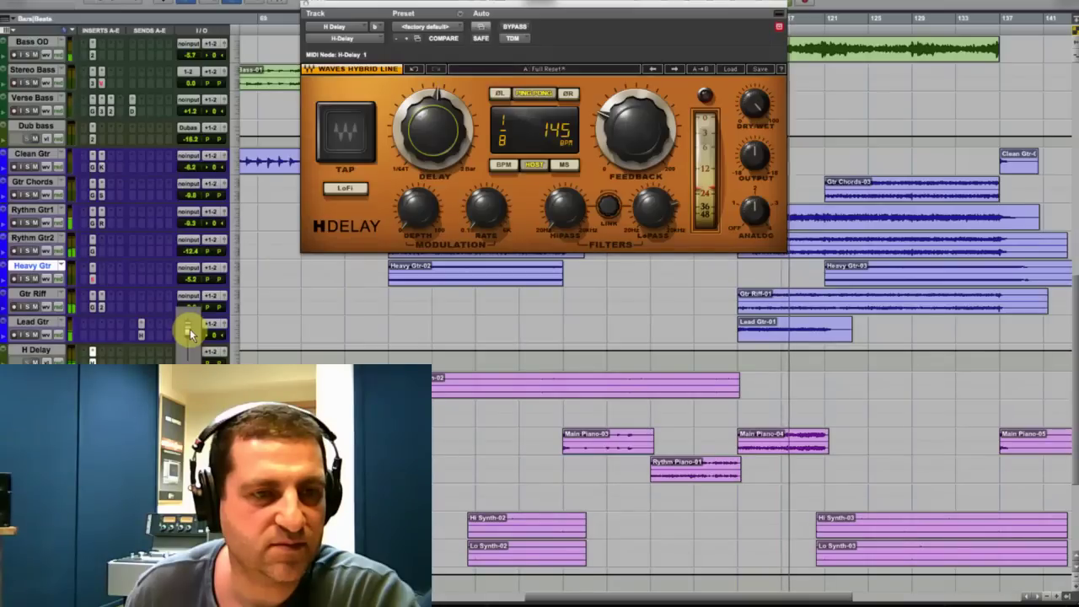
pyautogui.moveTo(189, 330); pyautogui.dragTo(192, 314)
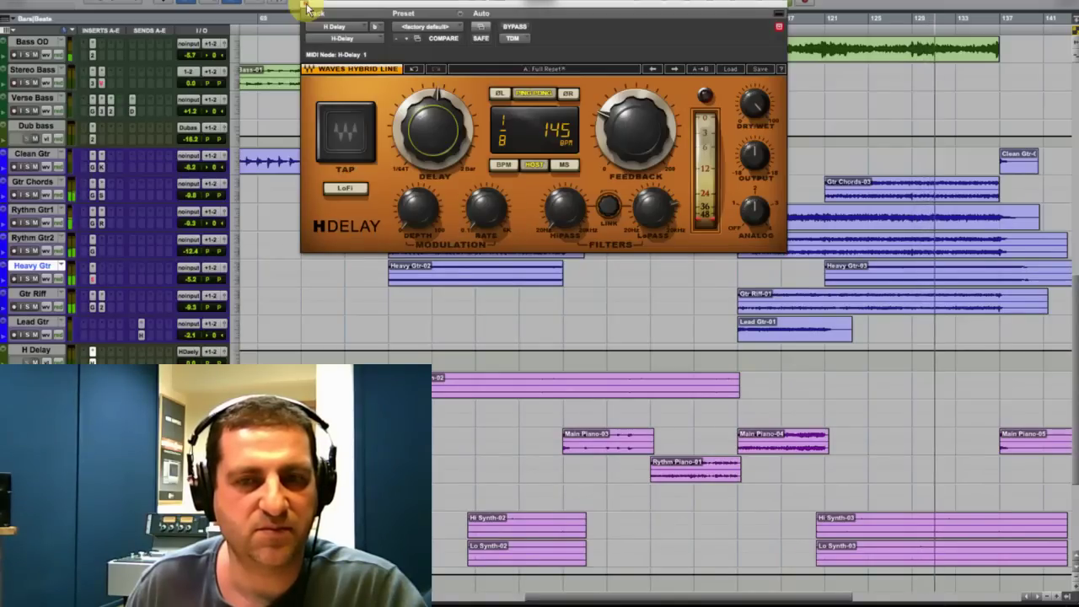
pyautogui.click(306, 8)
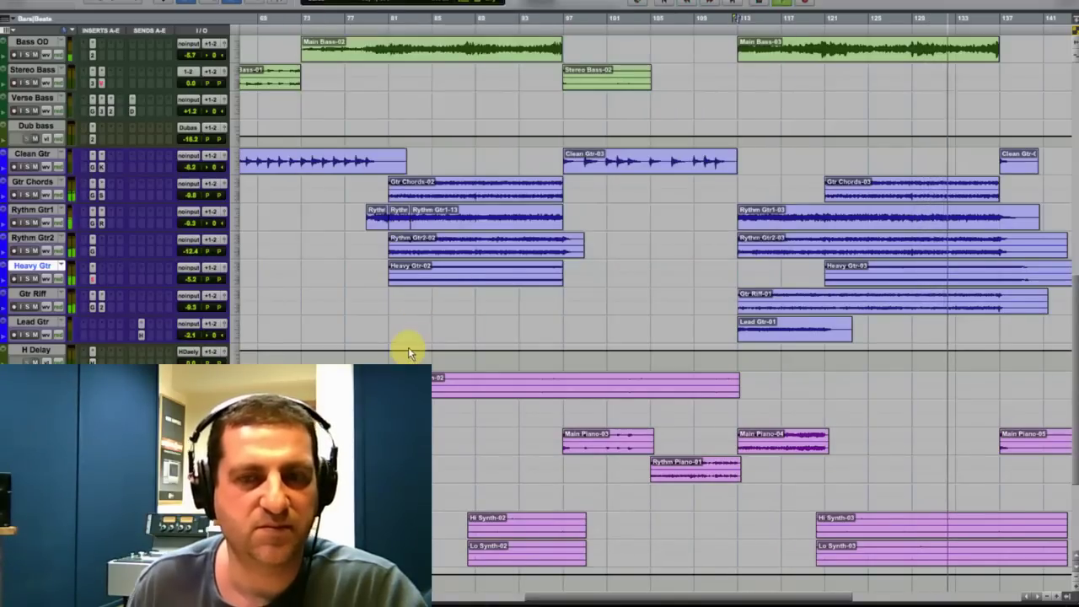
# Stop playback and look over the session's arrangement across the guitar, bass and drum tracks from the song's start.
pyautogui.click(405, 281)
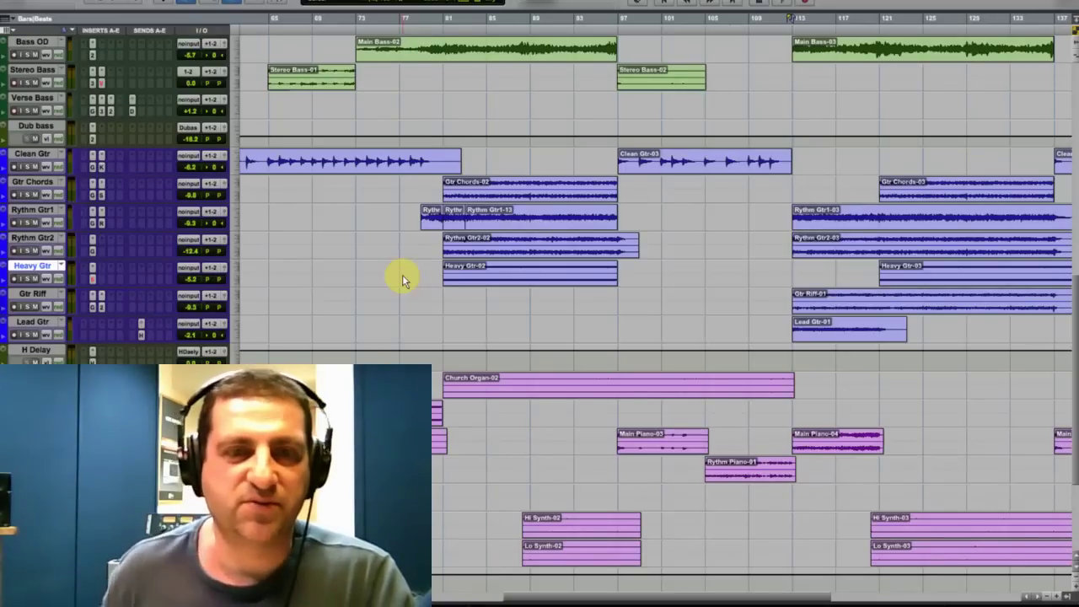
pyautogui.scroll(5, 448, 233)
pyautogui.scroll(-5, 448, 233)
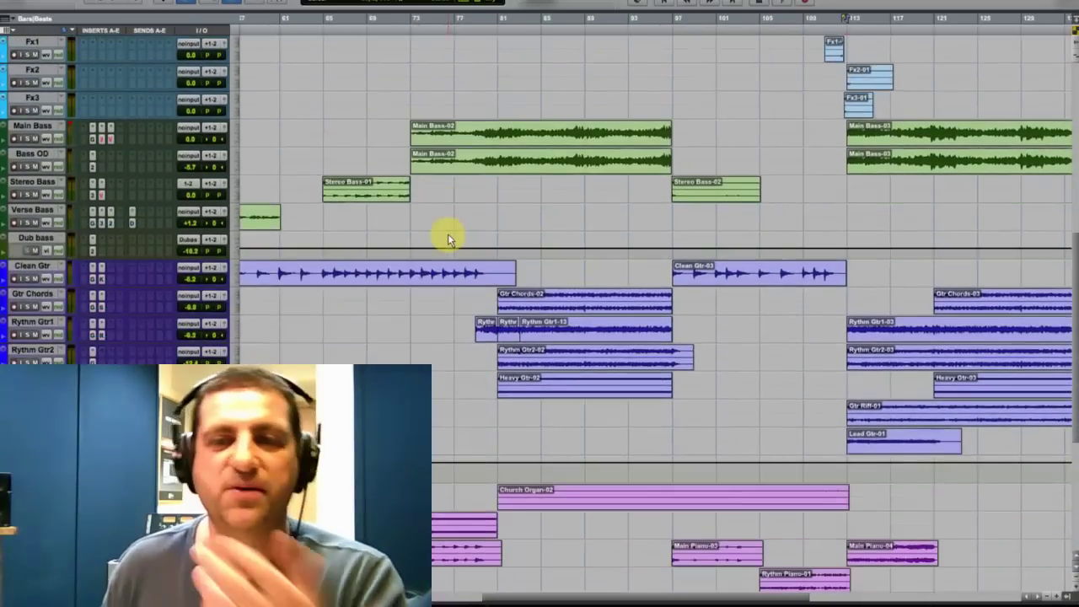
pyautogui.hscroll(5, 447, 234)
pyautogui.hscroll(1, 448, 240)
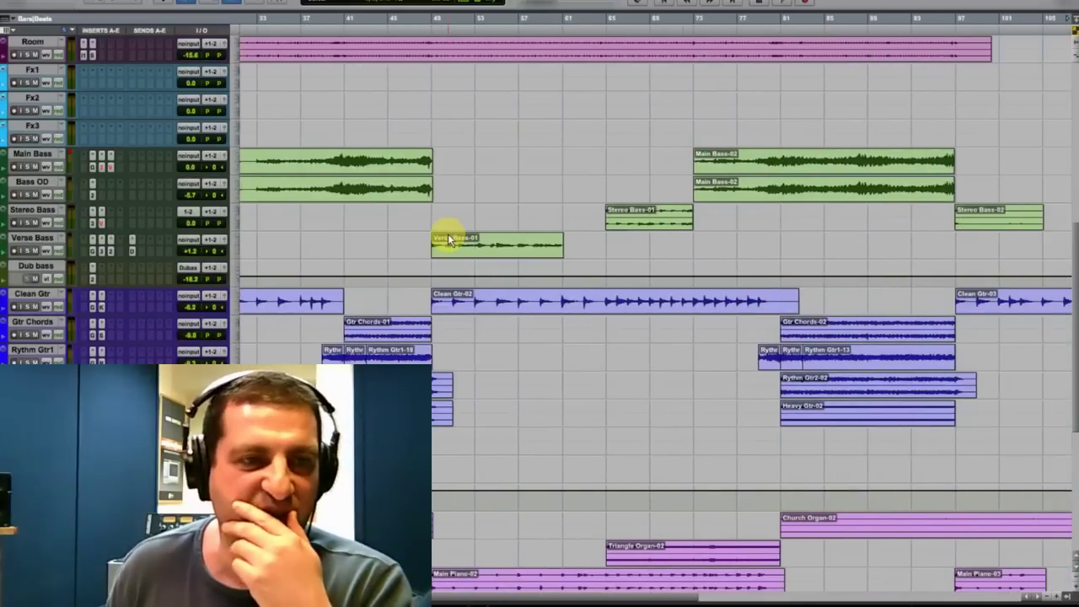
pyautogui.hscroll(-15, 447, 240)
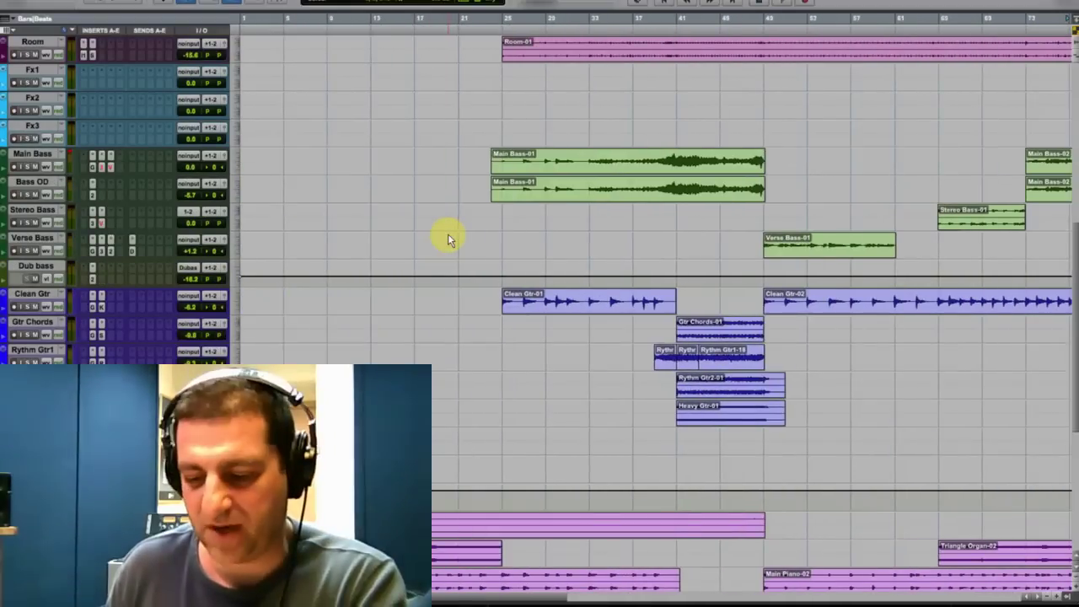
pyautogui.hotkey('ctrl', '[')
pyautogui.scroll(-5, 447, 233)
pyautogui.scroll(-3, 447, 233)
pyautogui.scroll(10, 447, 234)
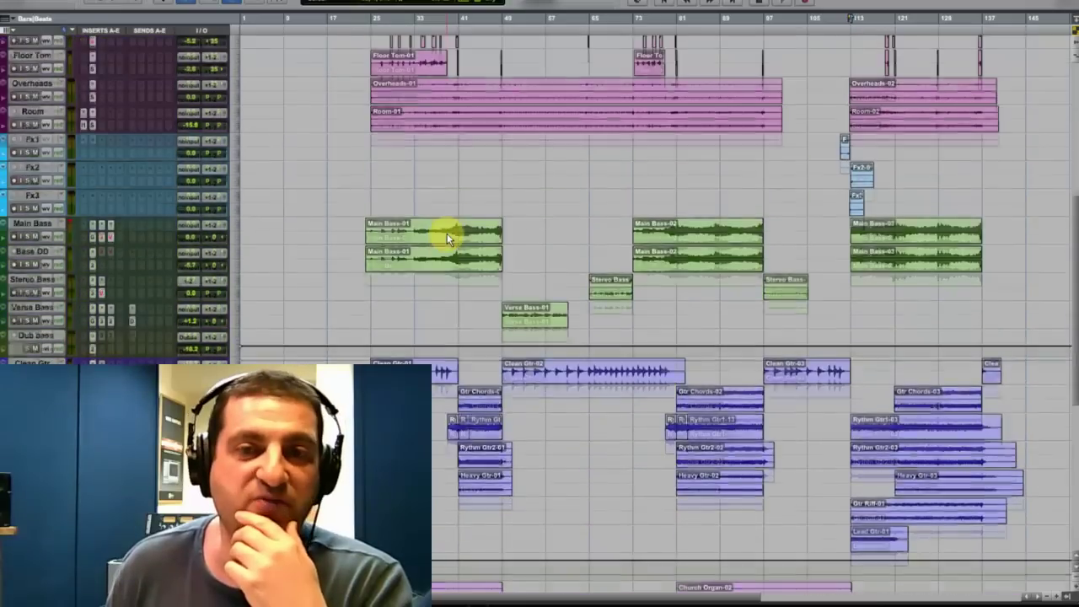
pyautogui.scroll(9, 447, 233)
pyautogui.scroll(-1, 447, 232)
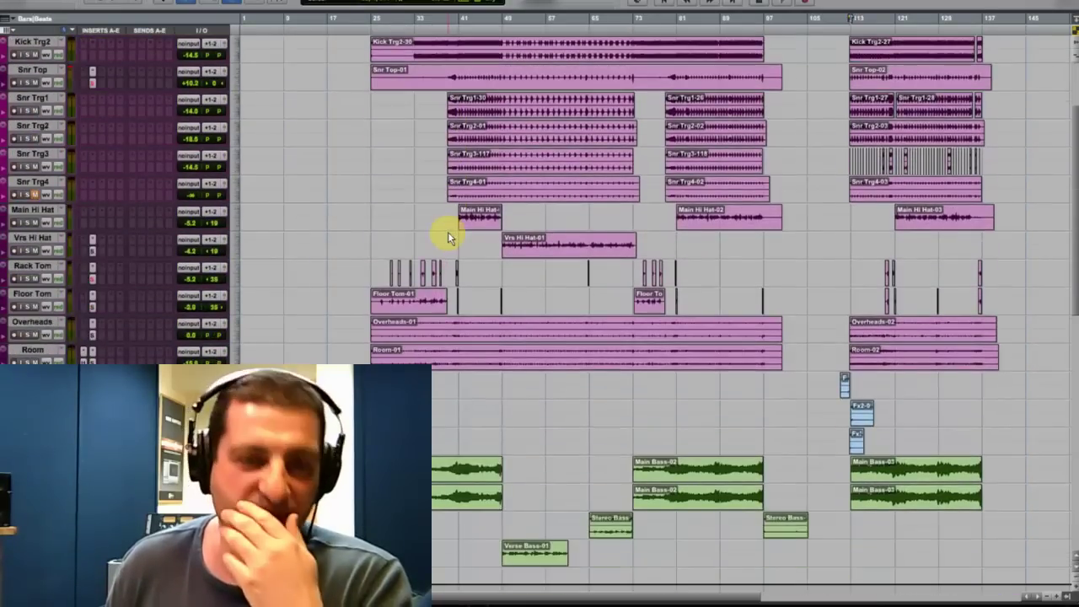
# Solo the living It Up Master01 reference track and select its entire clip.
pyautogui.scroll(4, 447, 231)
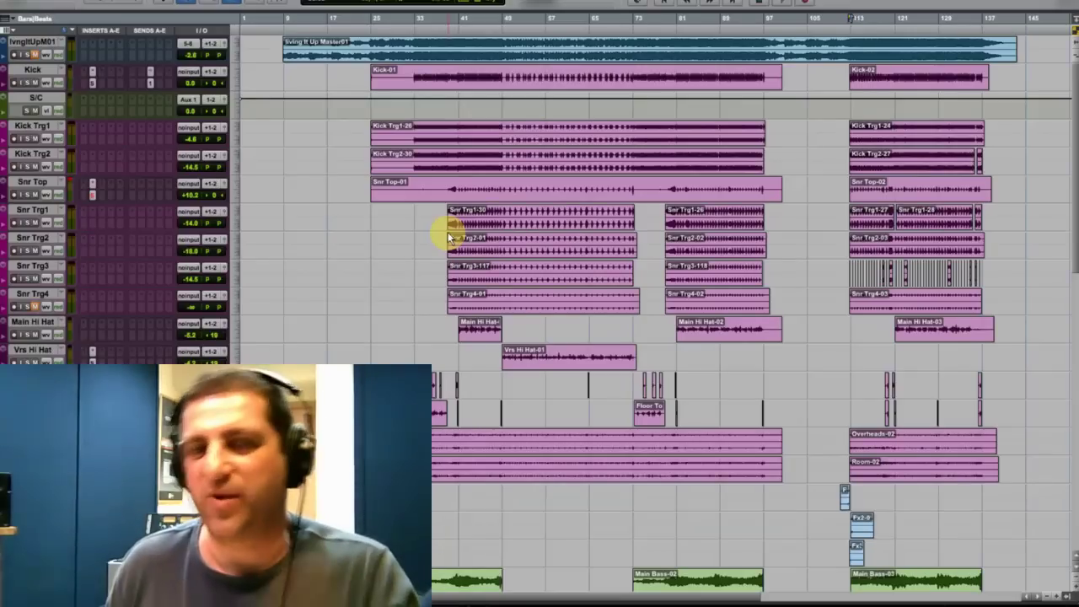
pyautogui.moveTo(32, 69); pyautogui.dragTo(30, 58)
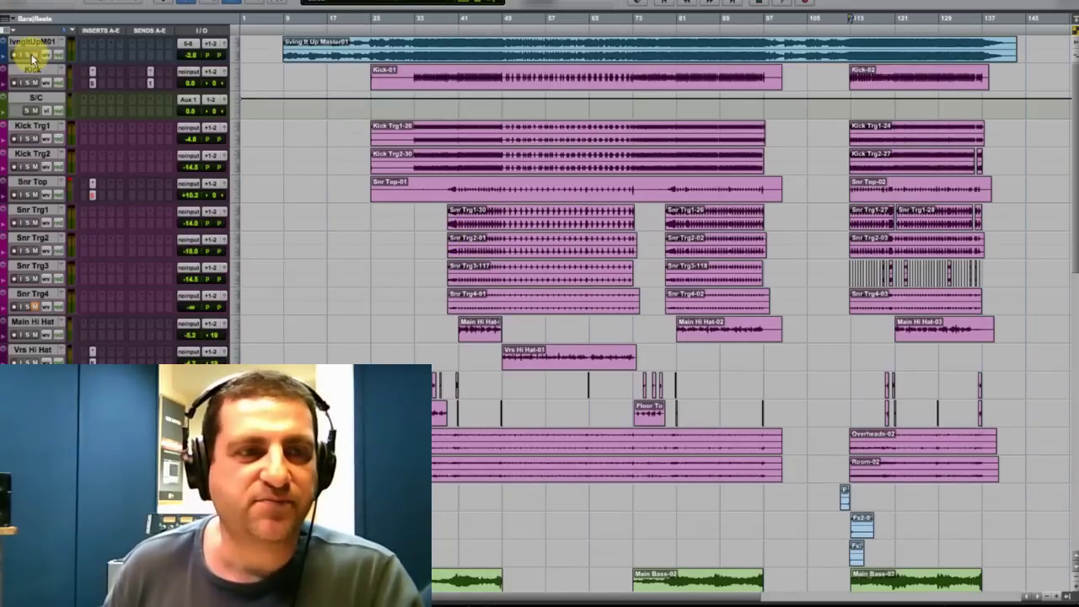
pyautogui.click(352, 59)
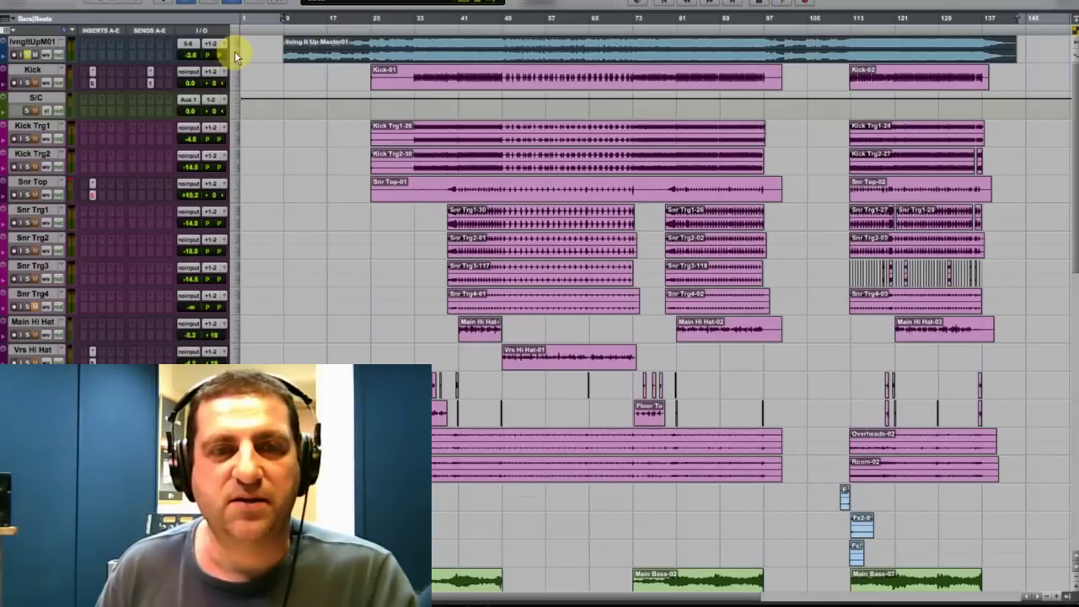
# Play the soloed reference master while looking over the drum, bass, guitar, keyboard and vocal tracks of the session.
pyautogui.scroll(-10, 433, 289)
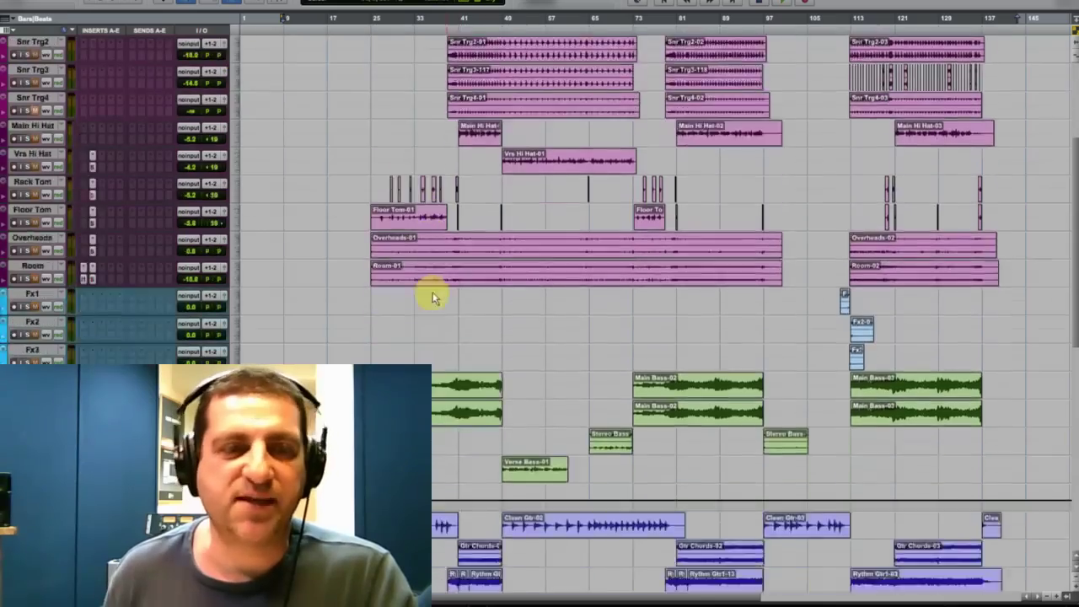
pyautogui.scroll(-10, 428, 299)
pyautogui.scroll(7, 428, 299)
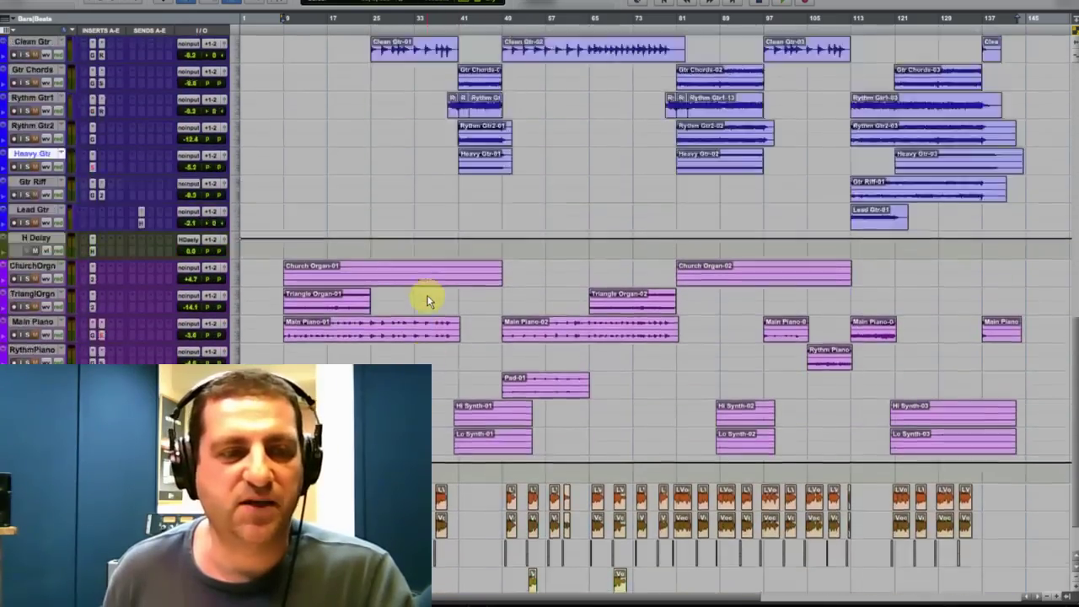
pyautogui.scroll(8, 427, 299)
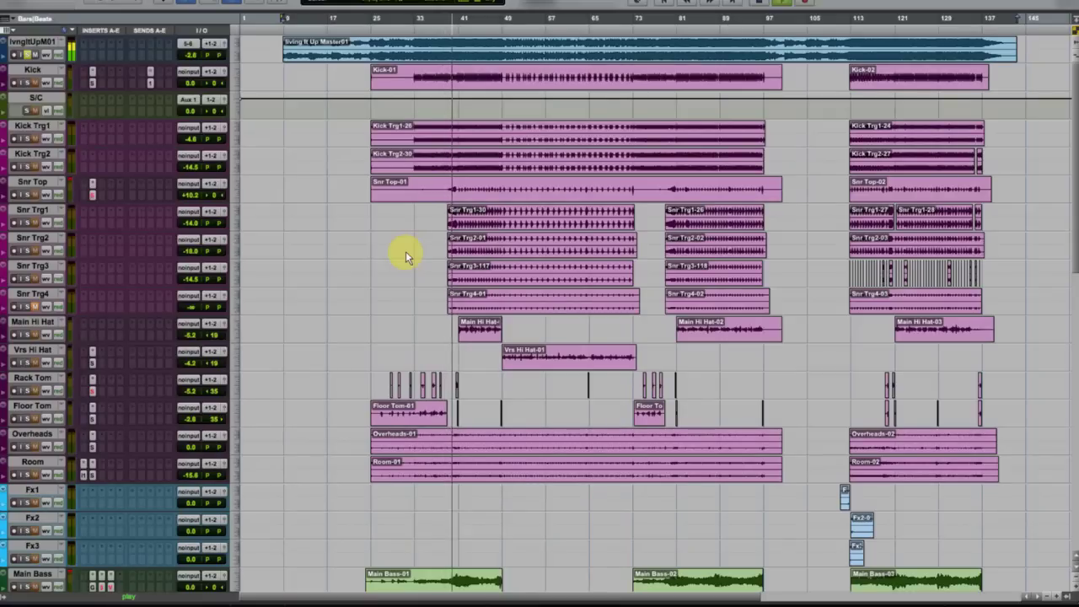
pyautogui.scroll(-10, 407, 251)
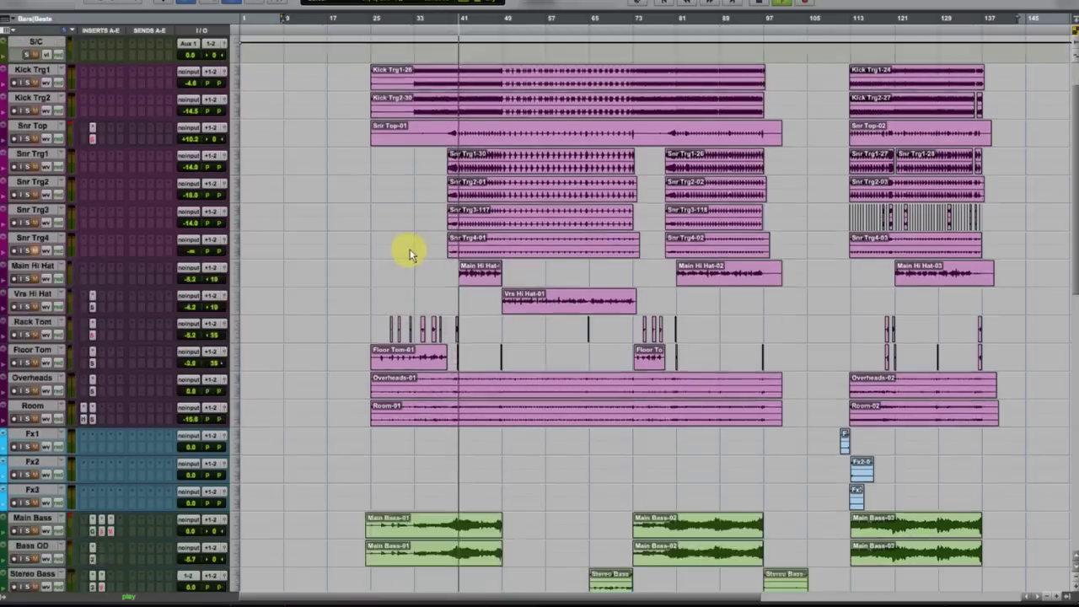
pyautogui.scroll(-6, 409, 249)
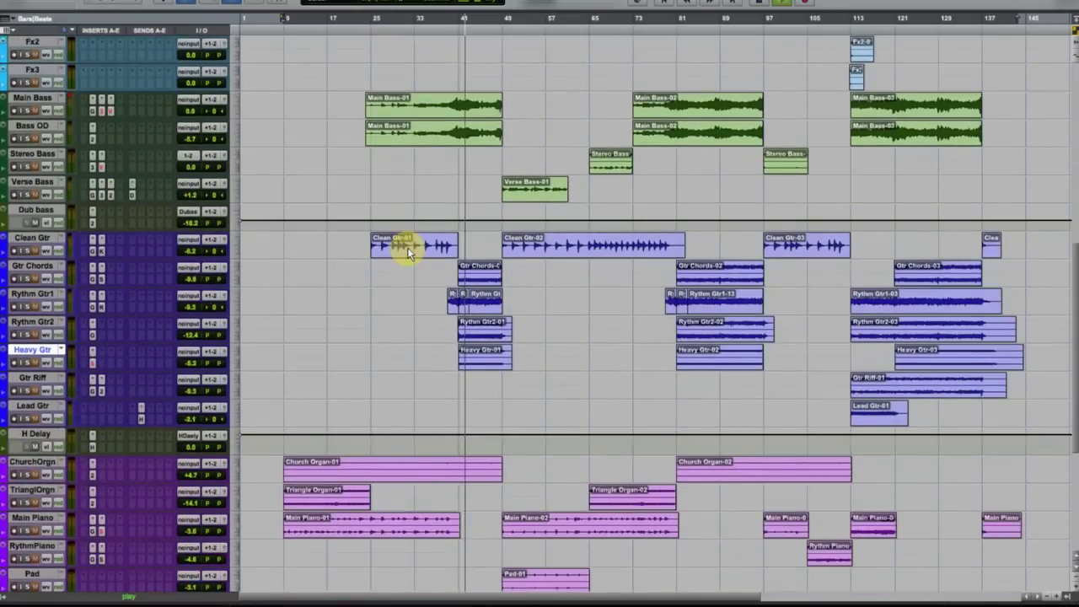
pyautogui.scroll(-5, 407, 247)
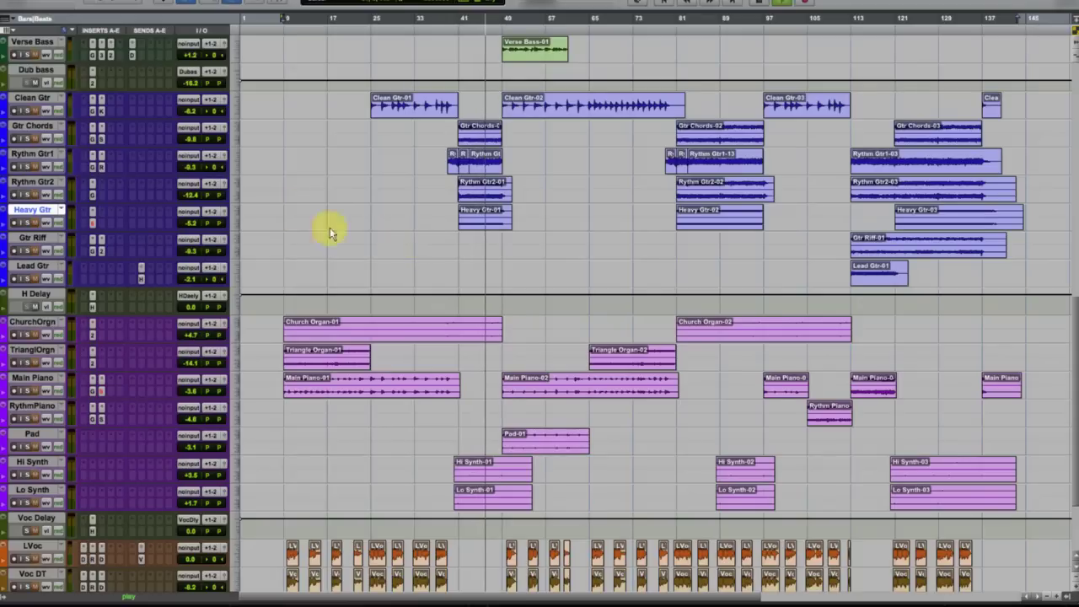
# Reduce the height of all tracks to mini and then to micro.
pyautogui.click(236, 165)
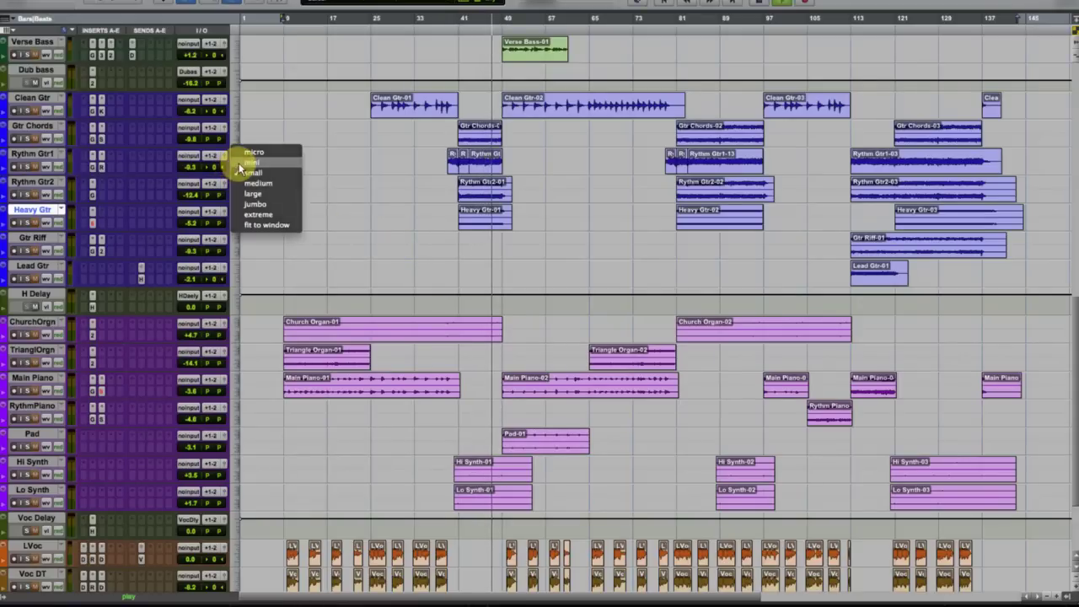
pyautogui.click(239, 162)
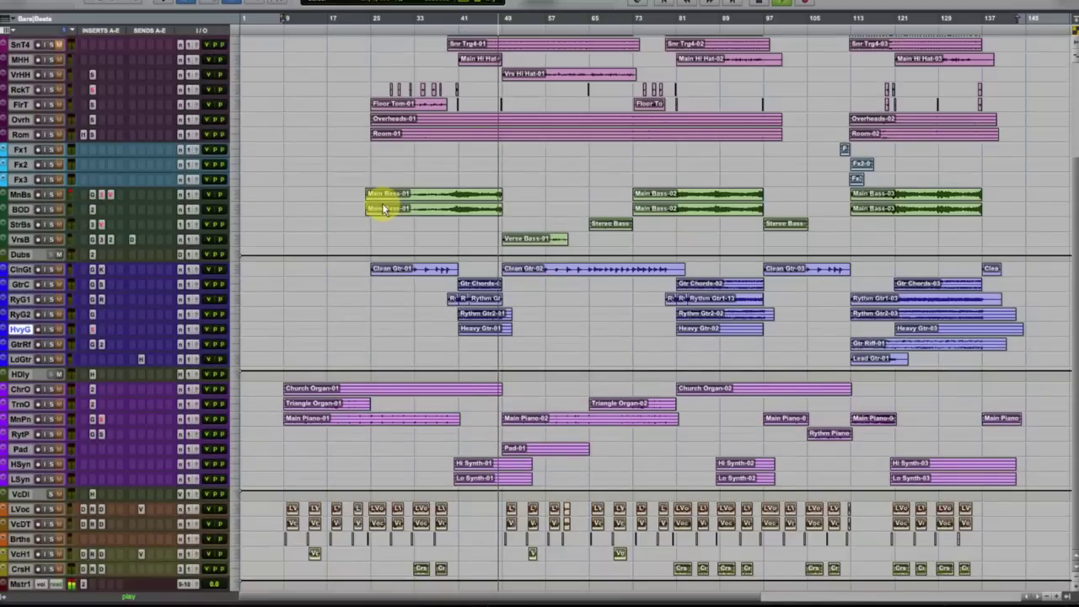
pyautogui.scroll(5, 384, 207)
pyautogui.scroll(-5, 381, 203)
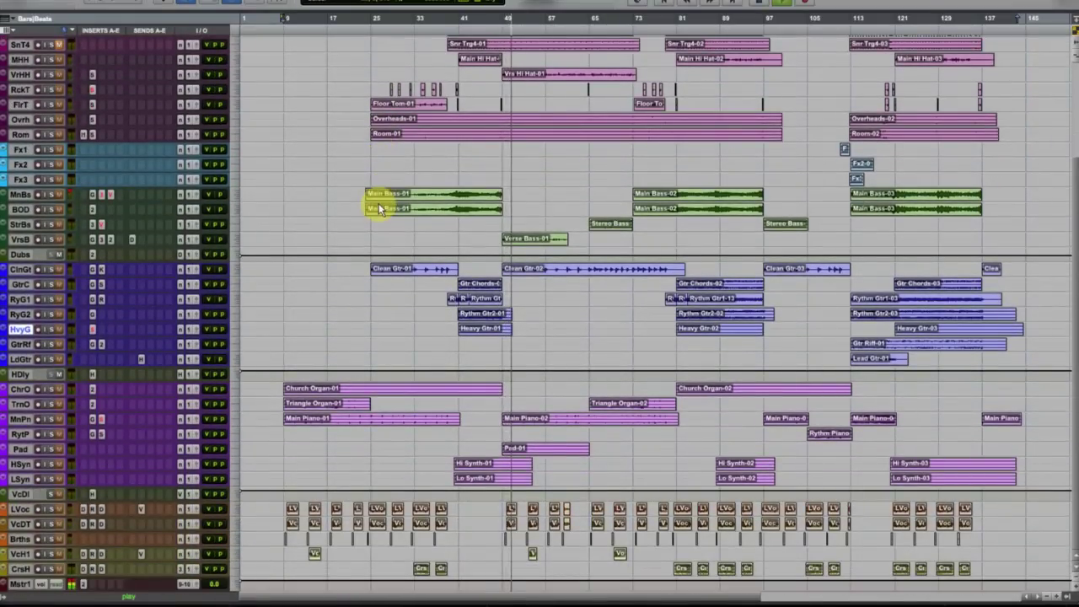
pyautogui.click(235, 176)
pyautogui.click(238, 175)
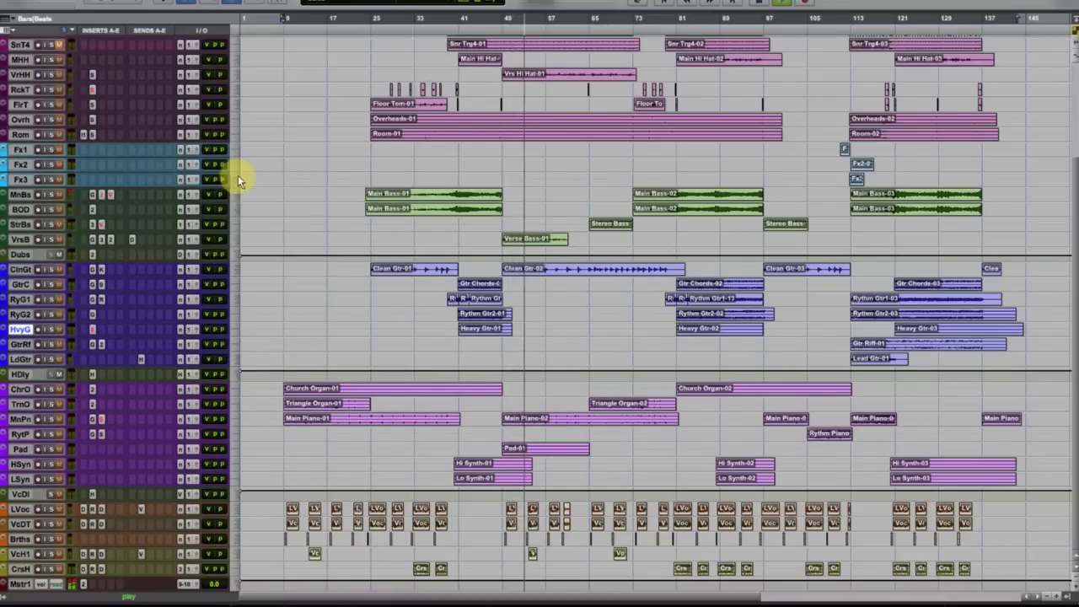
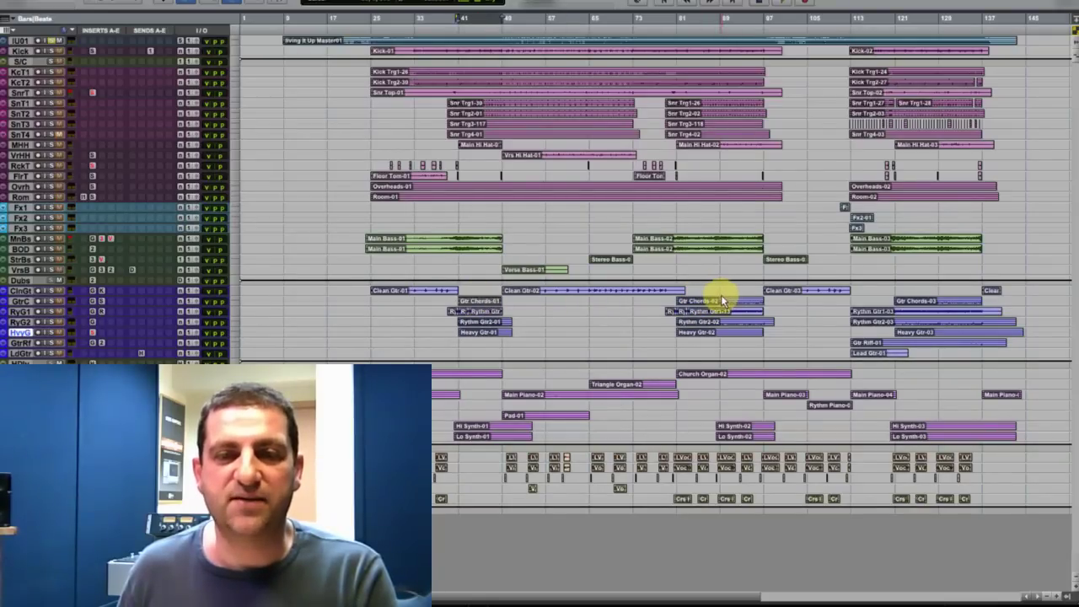
# Select bars 89 to 97 of the Gtr Chords-02 clip and set all tracks to medium height.
pyautogui.moveTo(725, 298); pyautogui.dragTo(765, 298)
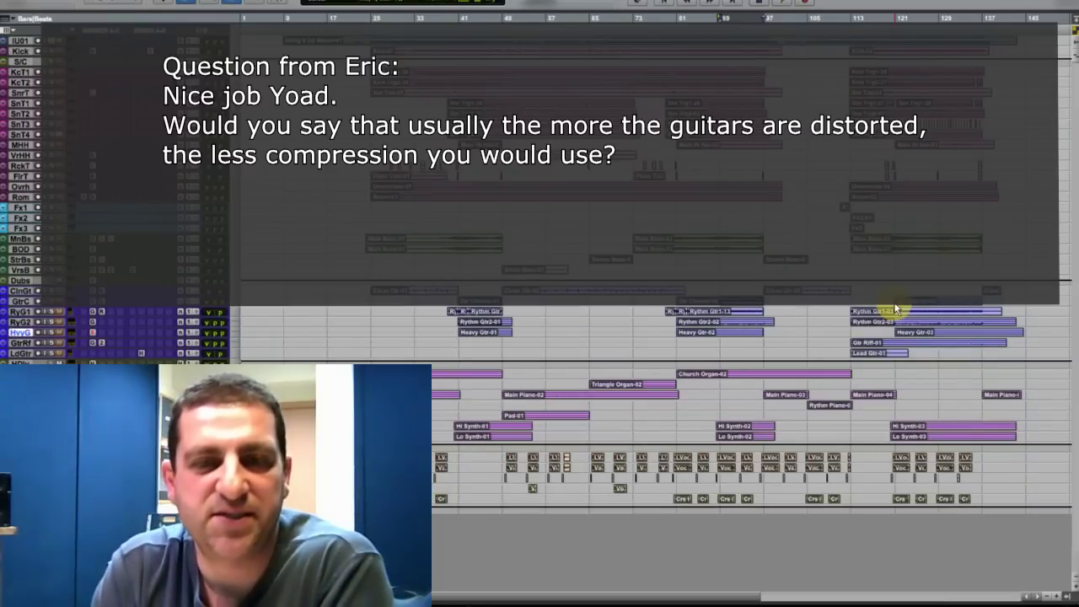
pyautogui.click(237, 312)
pyautogui.click(252, 340)
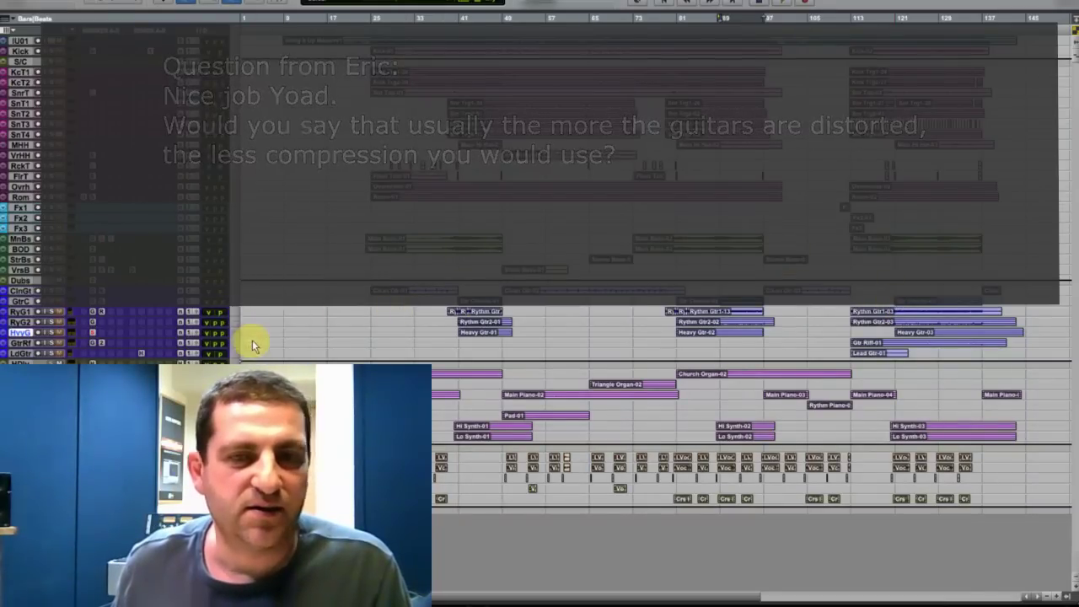
pyautogui.scroll(-5, 592, 337)
pyautogui.scroll(6, 629, 340)
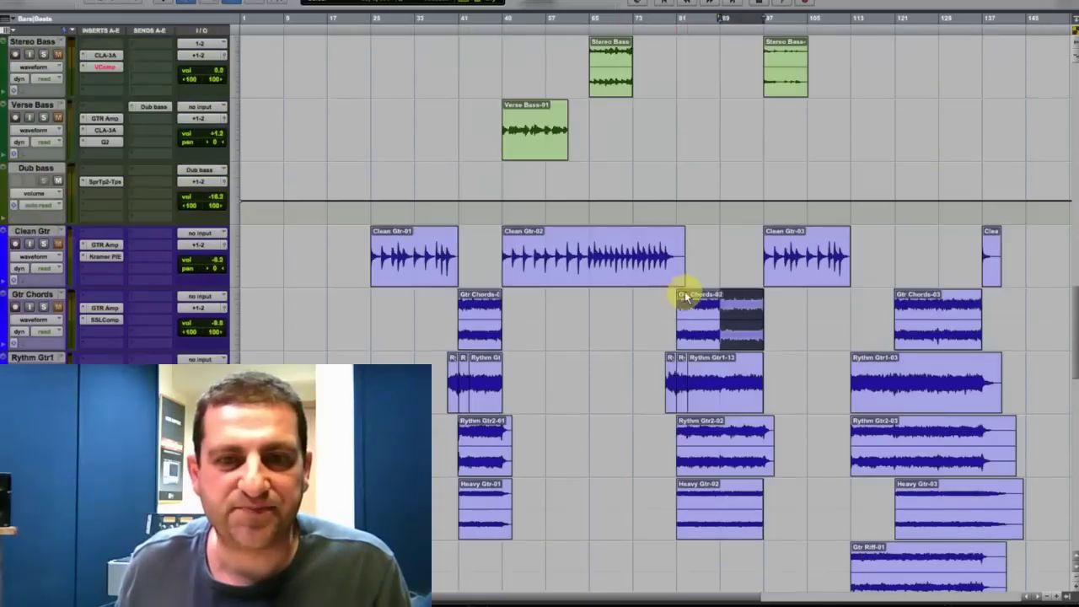
# Select the entire Heavy Gtr-02 clip to examine its distorted waveform against the other guitar tracks, and clear the selection.
pyautogui.click(714, 497)
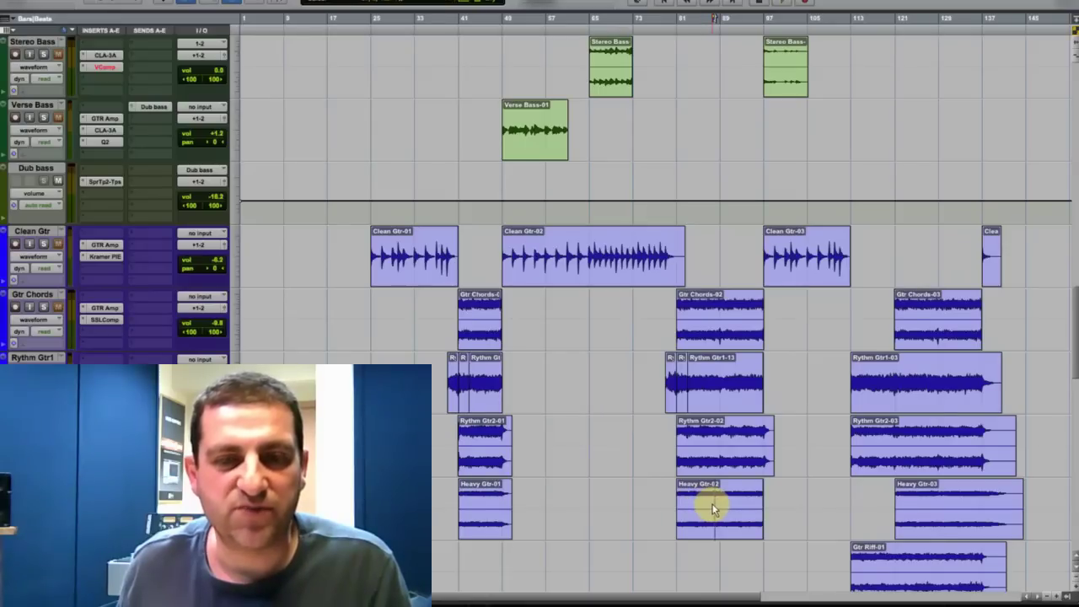
pyautogui.doubleClick(712, 508)
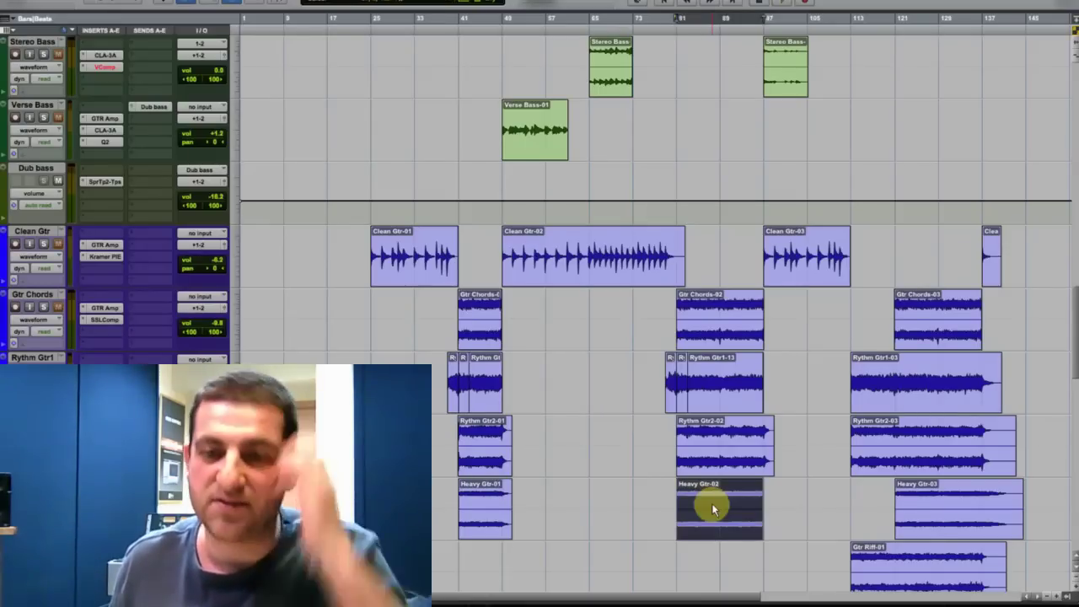
pyautogui.scroll(-5, 711, 503)
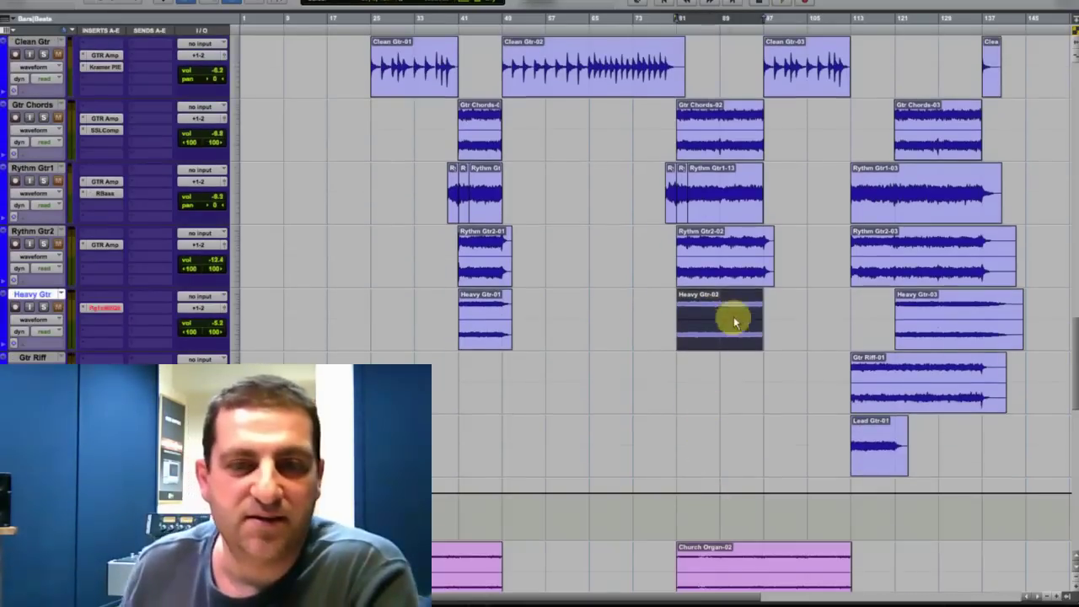
pyautogui.click(718, 306)
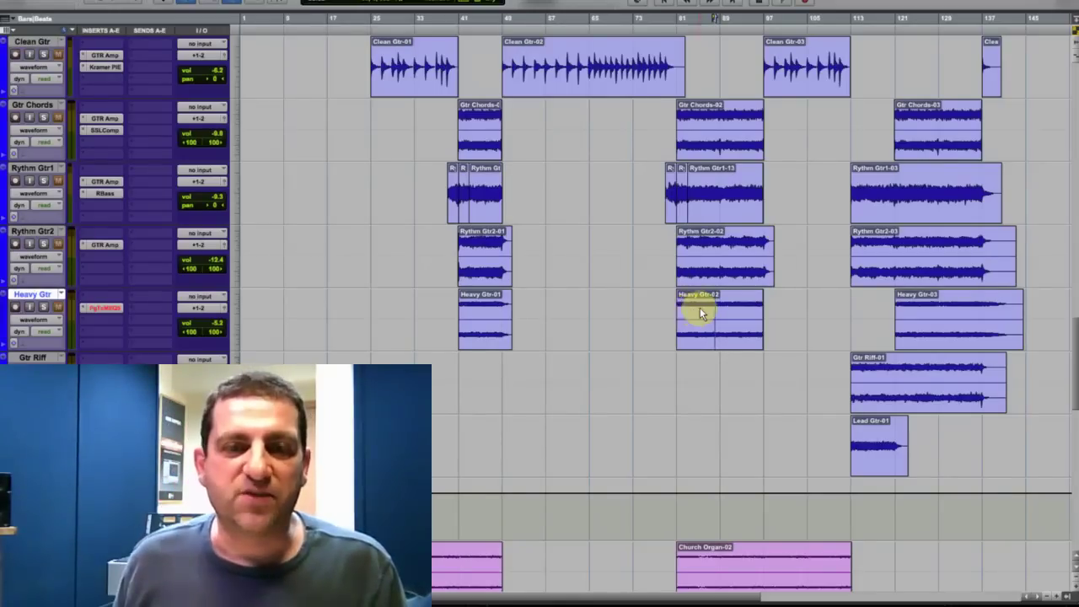
# Compare the waveform dynamics of bars 83 to 89 by selecting them on Rythm Gtr2 and on Heavy Gtr.
pyautogui.click(706, 257)
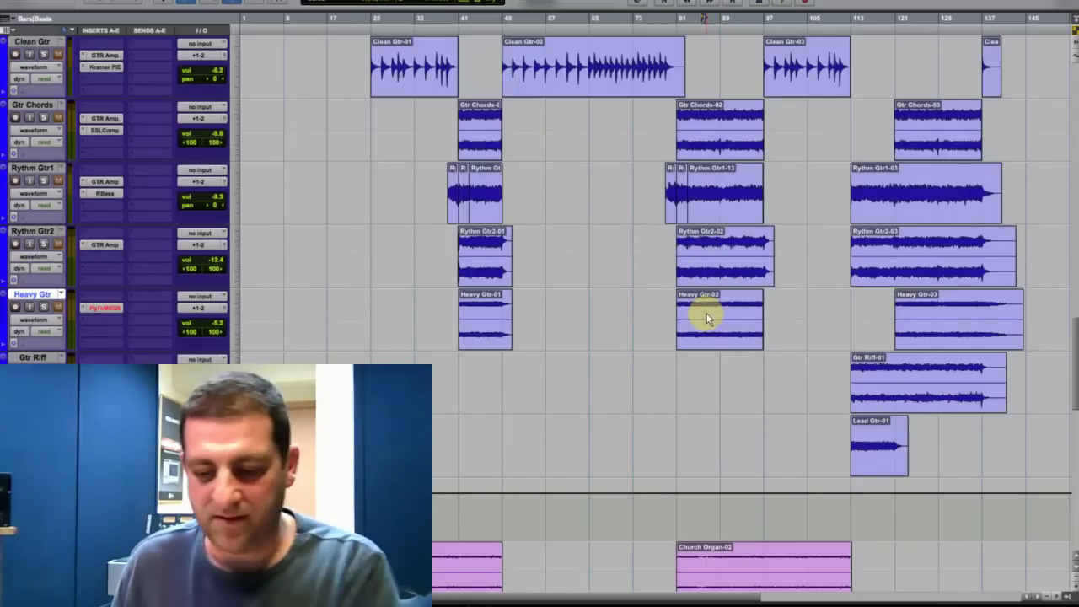
pyautogui.hotkey('ctrl', ']')
pyautogui.hotkey('ctrl', ']')
pyautogui.hotkey('ctrl', ']')
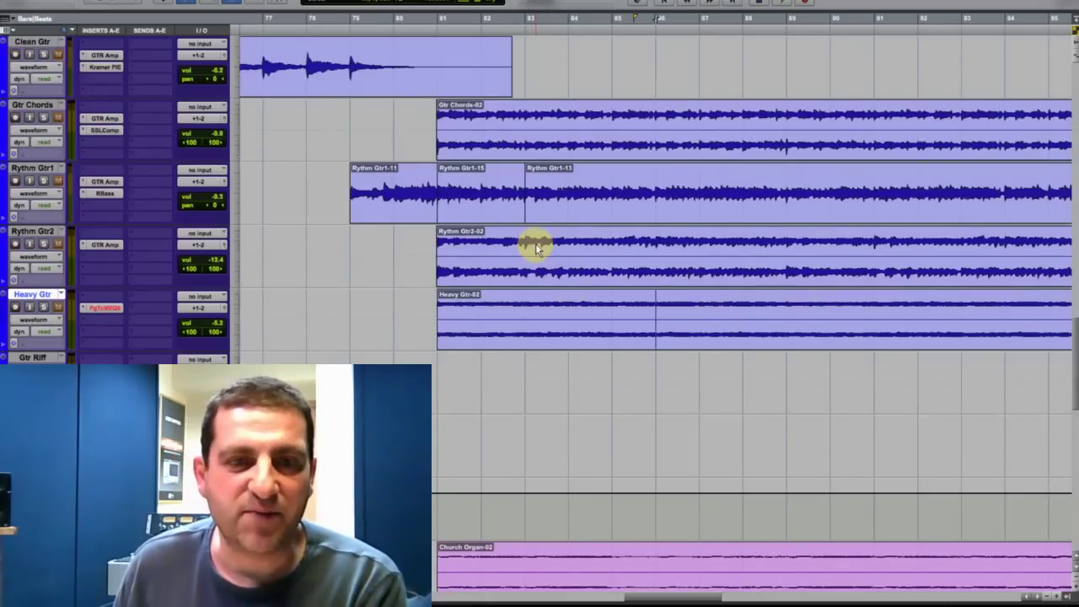
pyautogui.moveTo(534, 245); pyautogui.dragTo(786, 253)
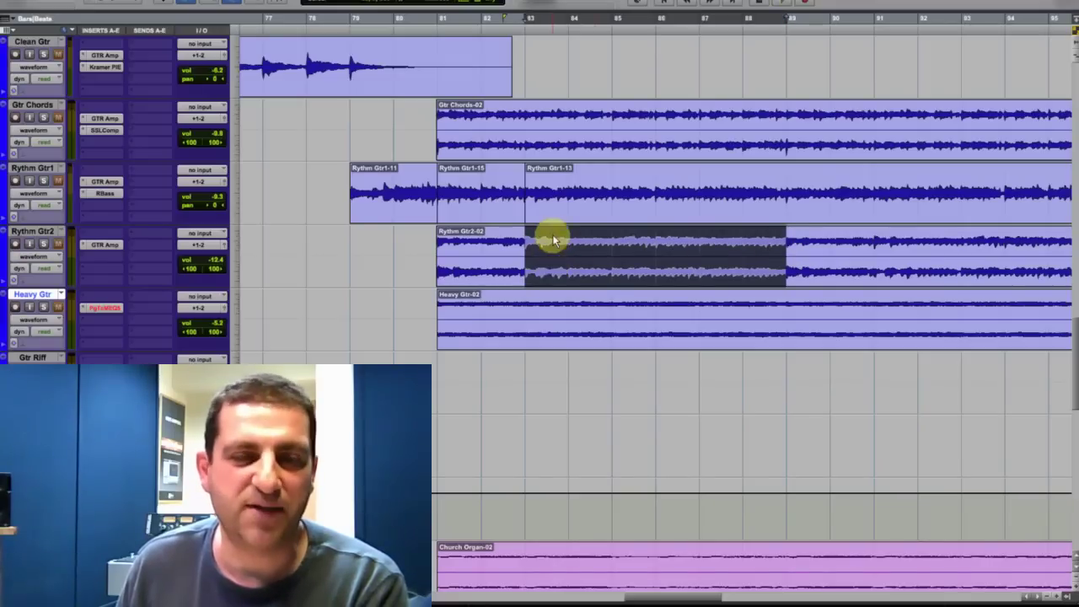
pyautogui.moveTo(527, 309); pyautogui.dragTo(780, 316)
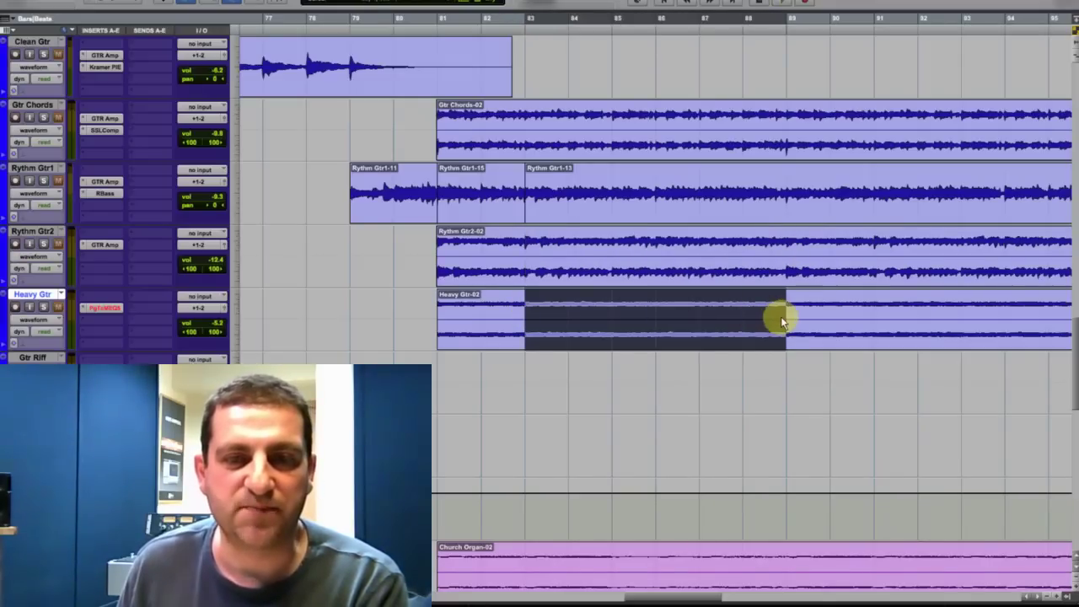
# Select bars 85 to 89 of the Heavy Gtr-02 clip to examine how even its level is, and clear the selection.
pyautogui.click(605, 310)
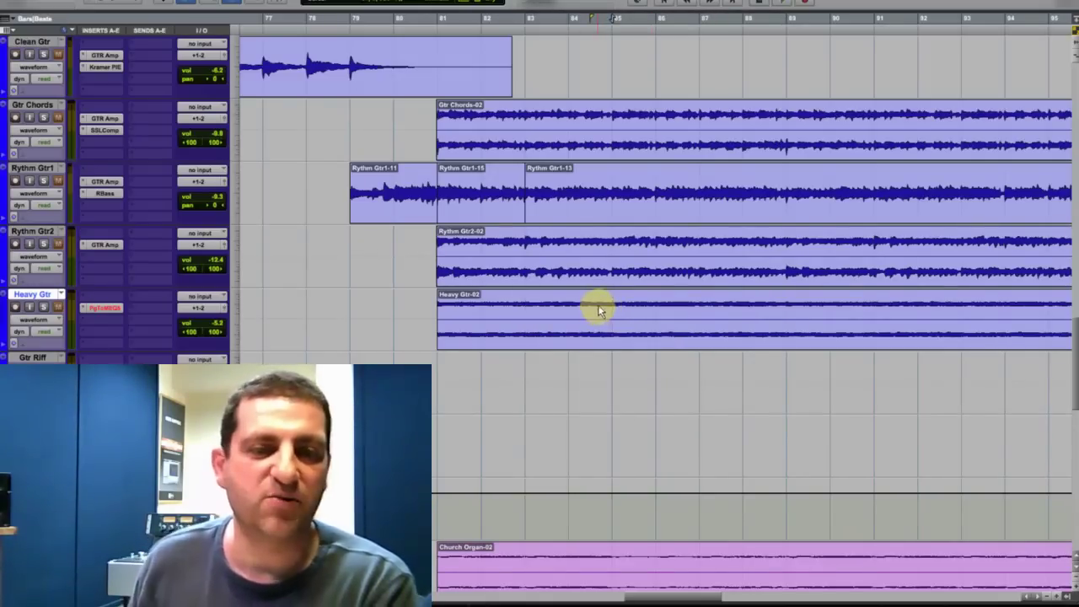
pyautogui.moveTo(597, 309); pyautogui.dragTo(798, 317)
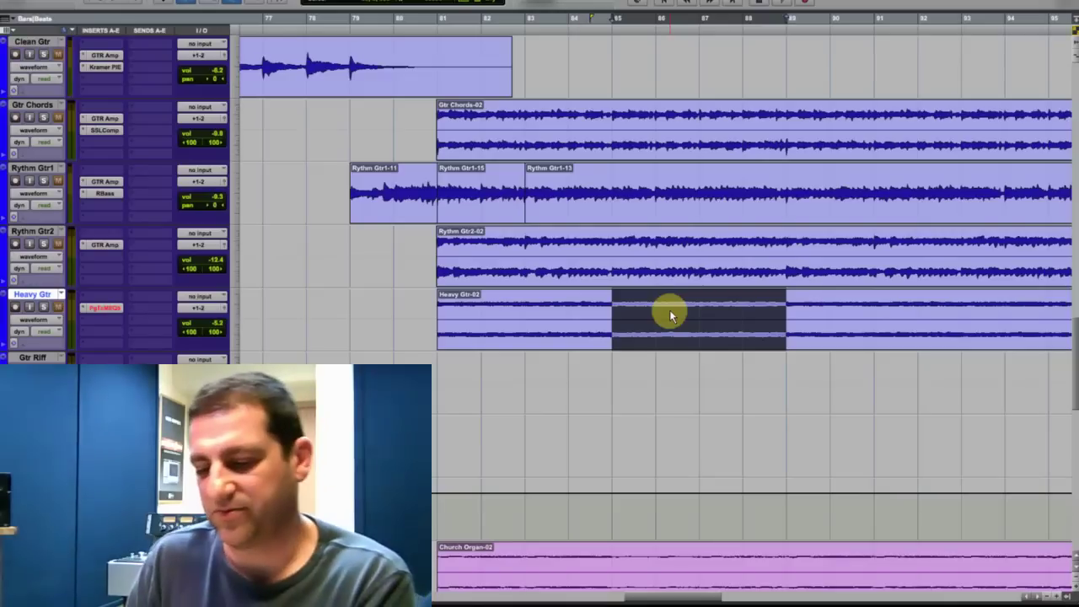
pyautogui.press('super+bracketleft')
pyautogui.press('super+bracketleft')
pyautogui.press('super+bracketleft')
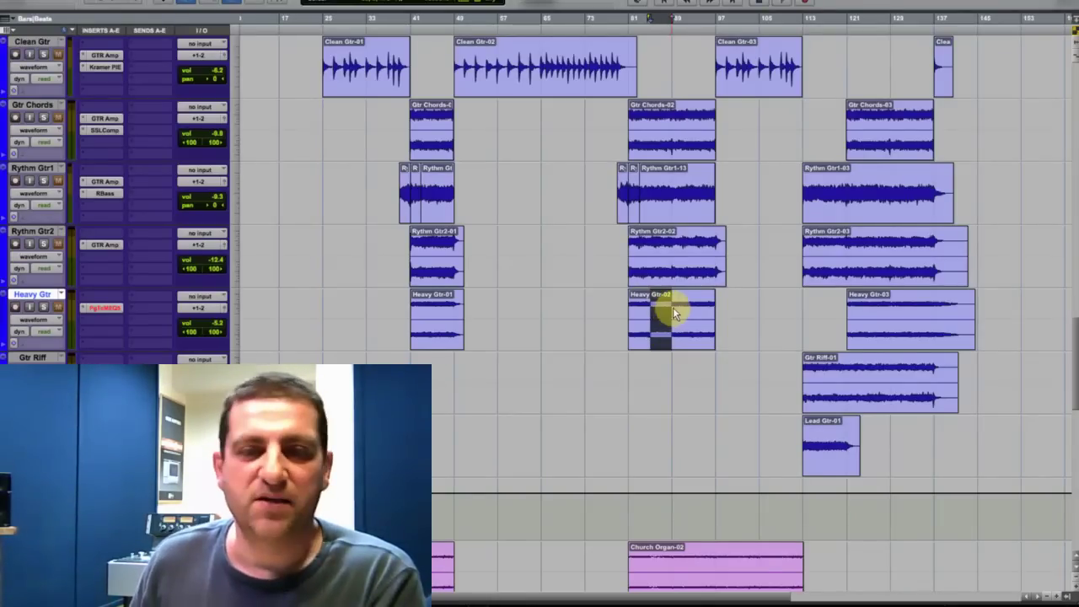
pyautogui.click(672, 306)
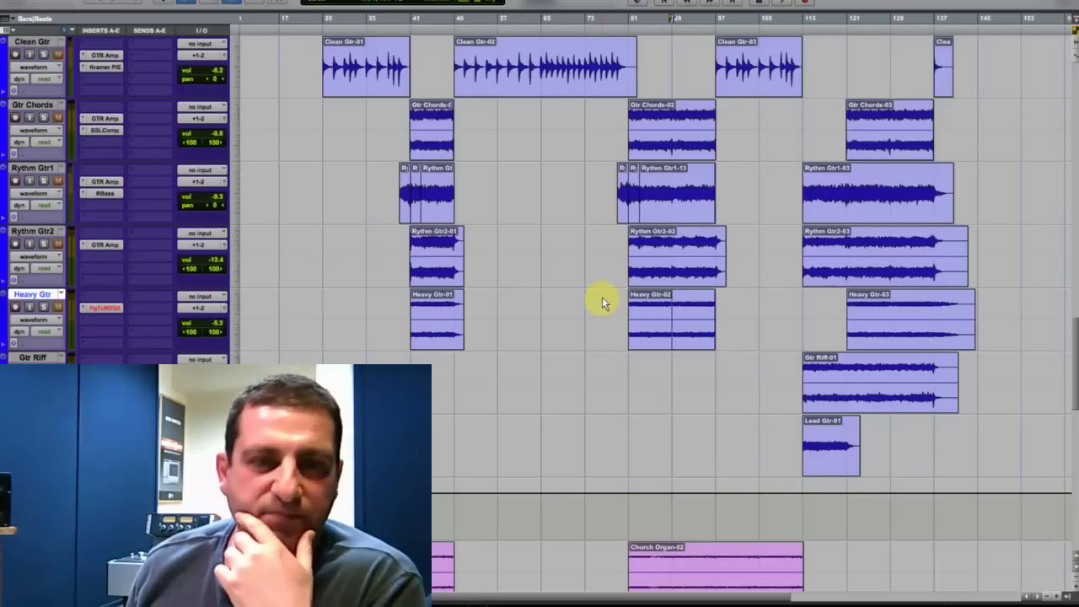
# Open the CLA-3A and the VComp compressors on the Main Bass track to review their settings.
pyautogui.scroll(8, 607, 306)
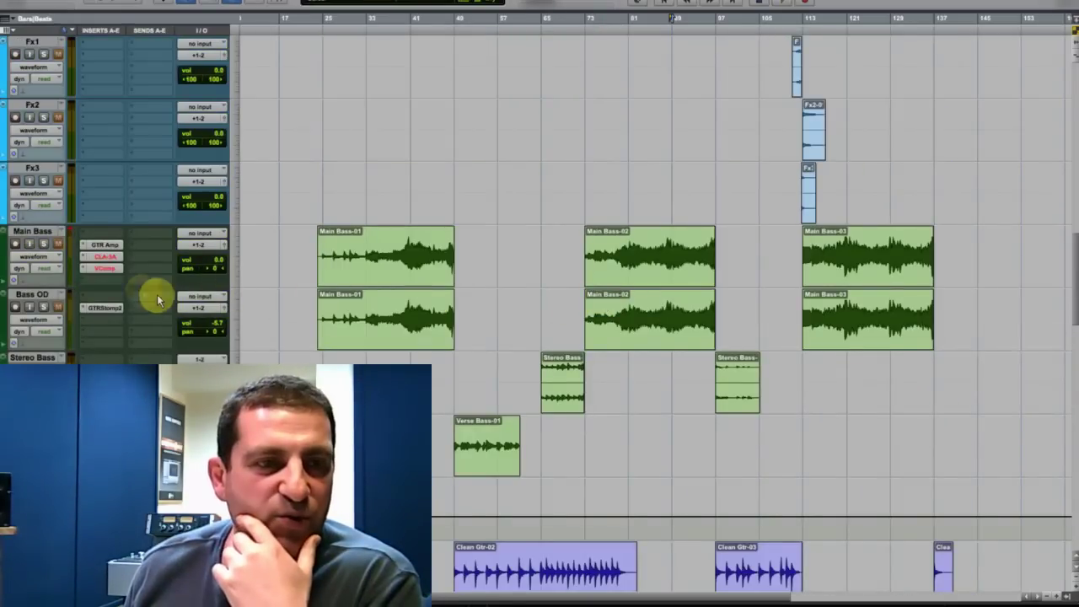
pyautogui.click(104, 257)
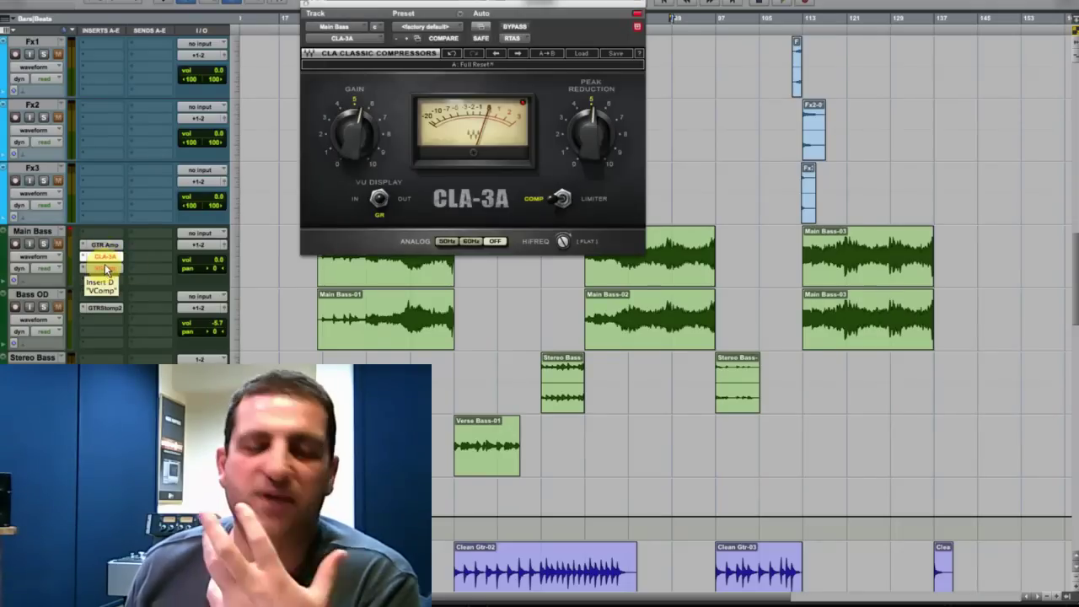
pyautogui.click(104, 268)
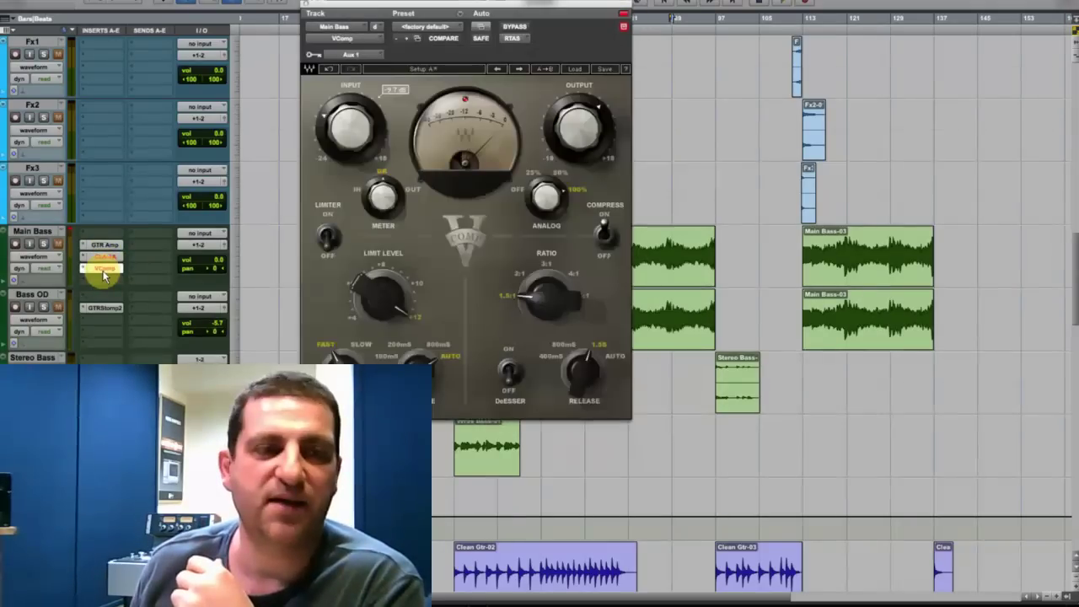